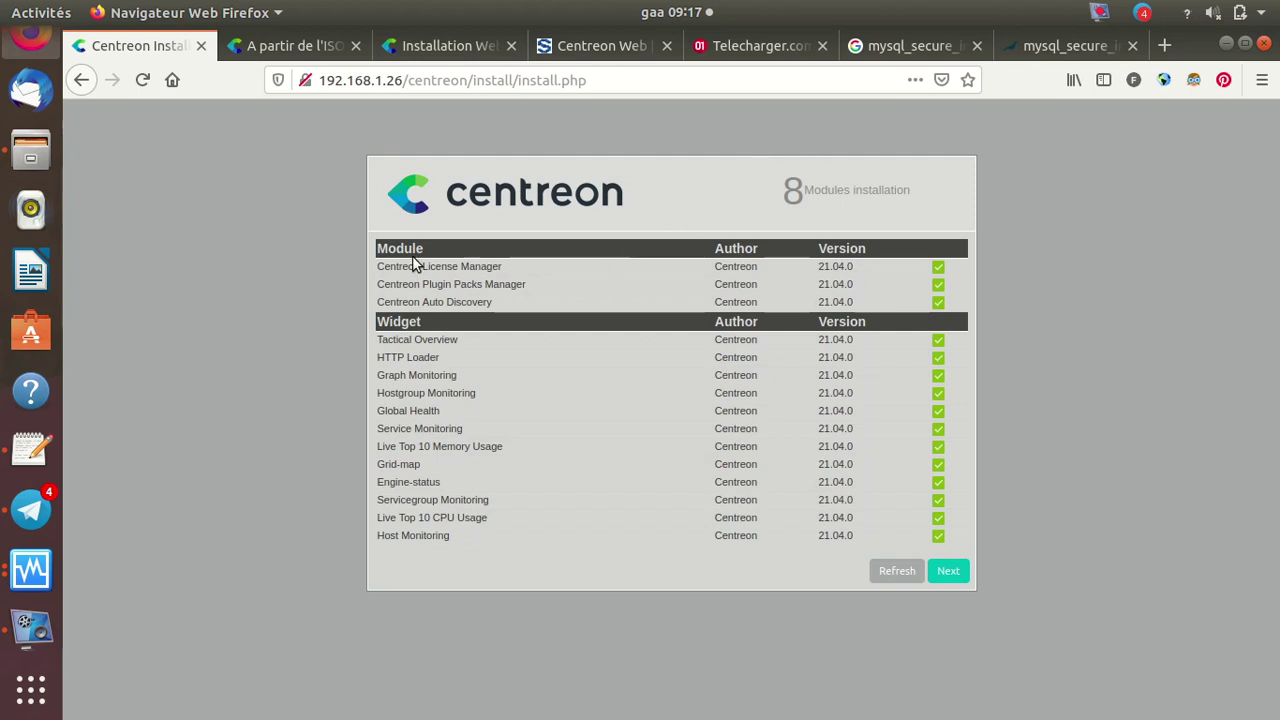
Bring the centreon VM window forward and run ifconfig to find its IP, 192.168.1.26
click(36, 568)
click(197, 406)
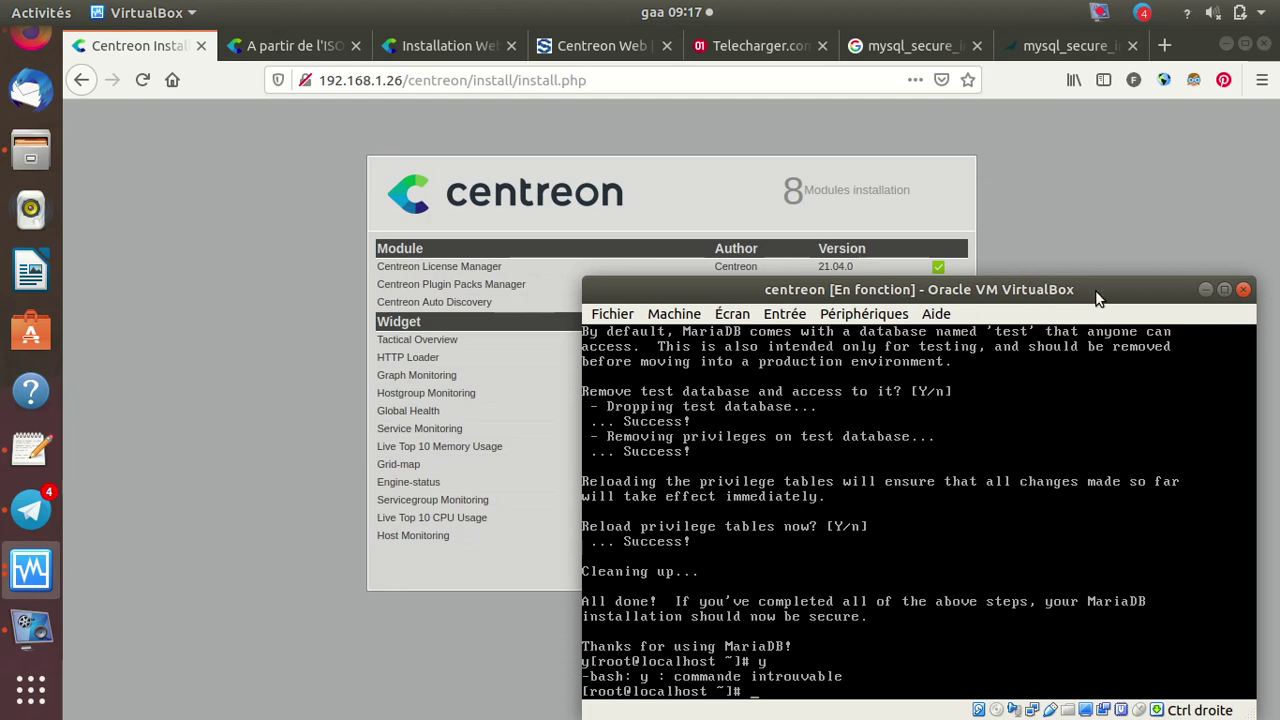
drag(1095, 290, 1103, 252)
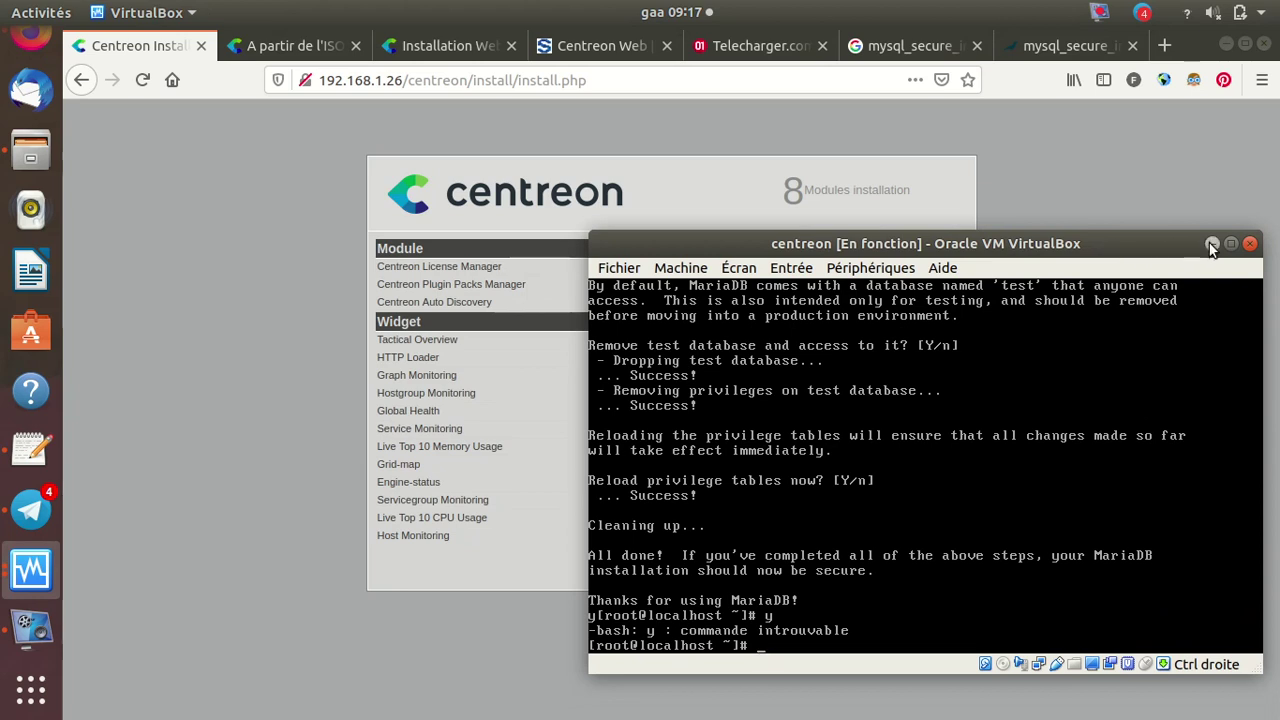
text(ifconfig)
key(Return)
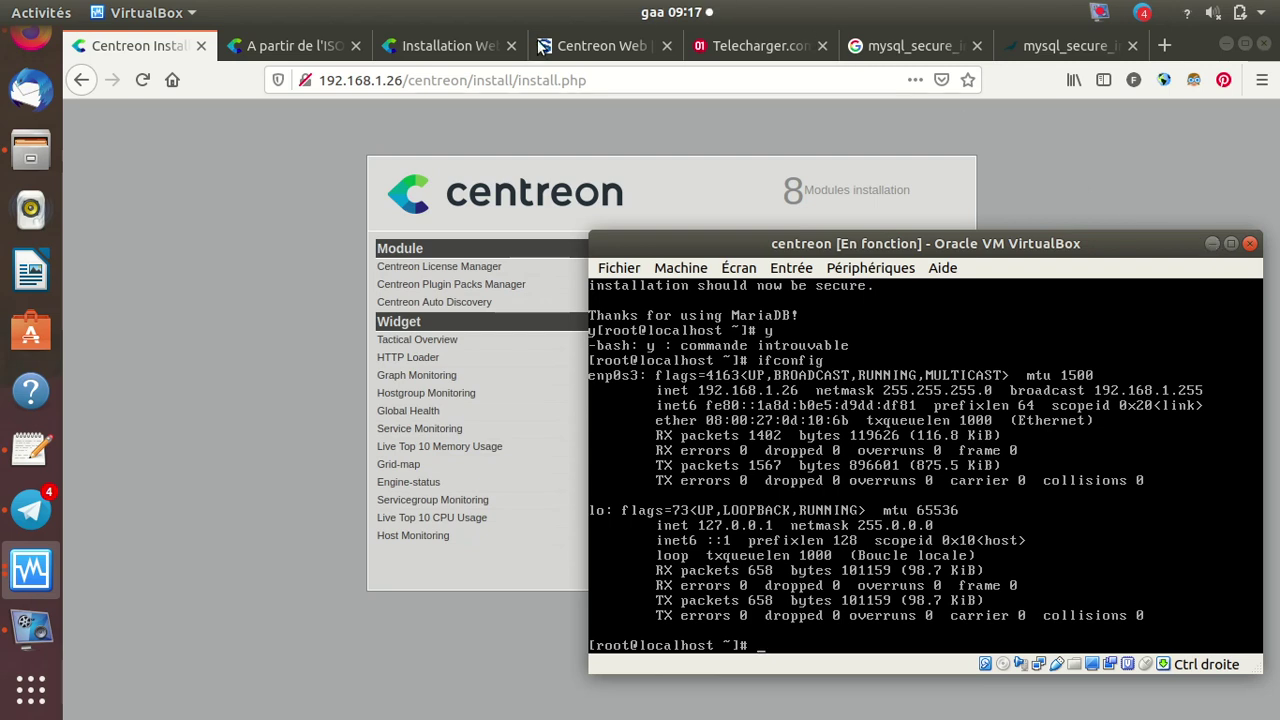
Back on the setup page, pass step 8 Modules installation and finish step 9
click(326, 117)
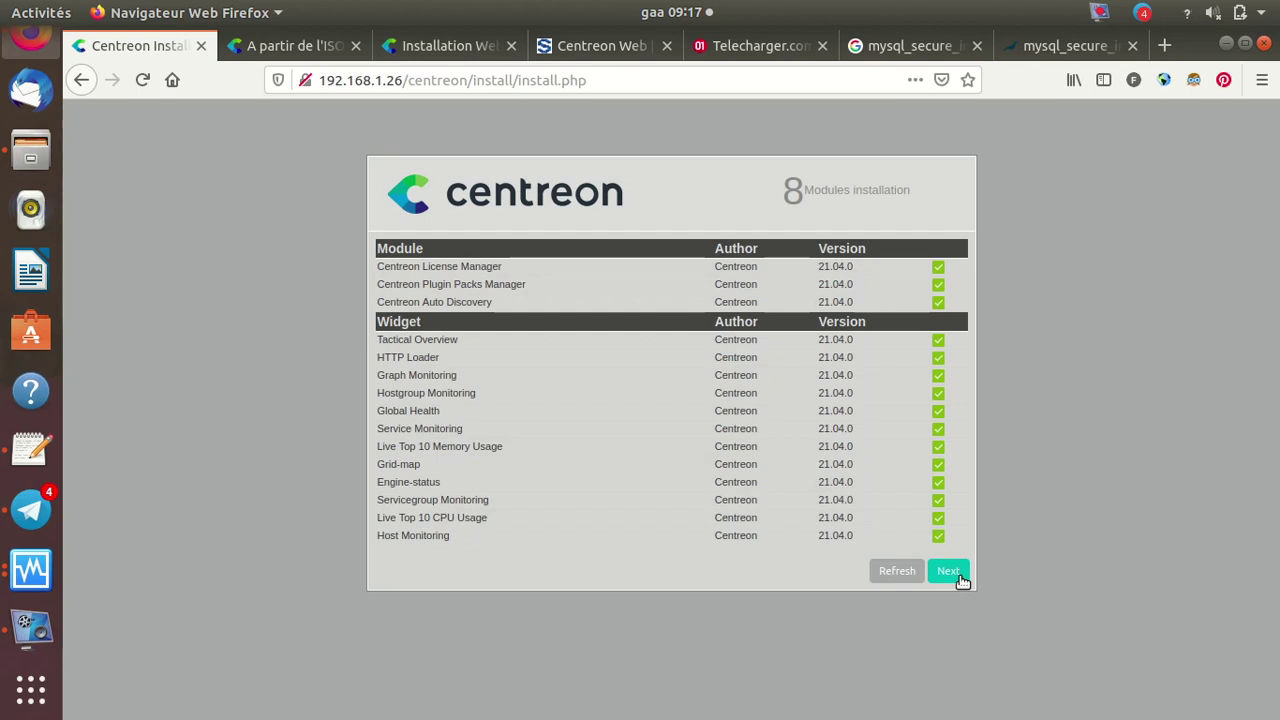
click(959, 578)
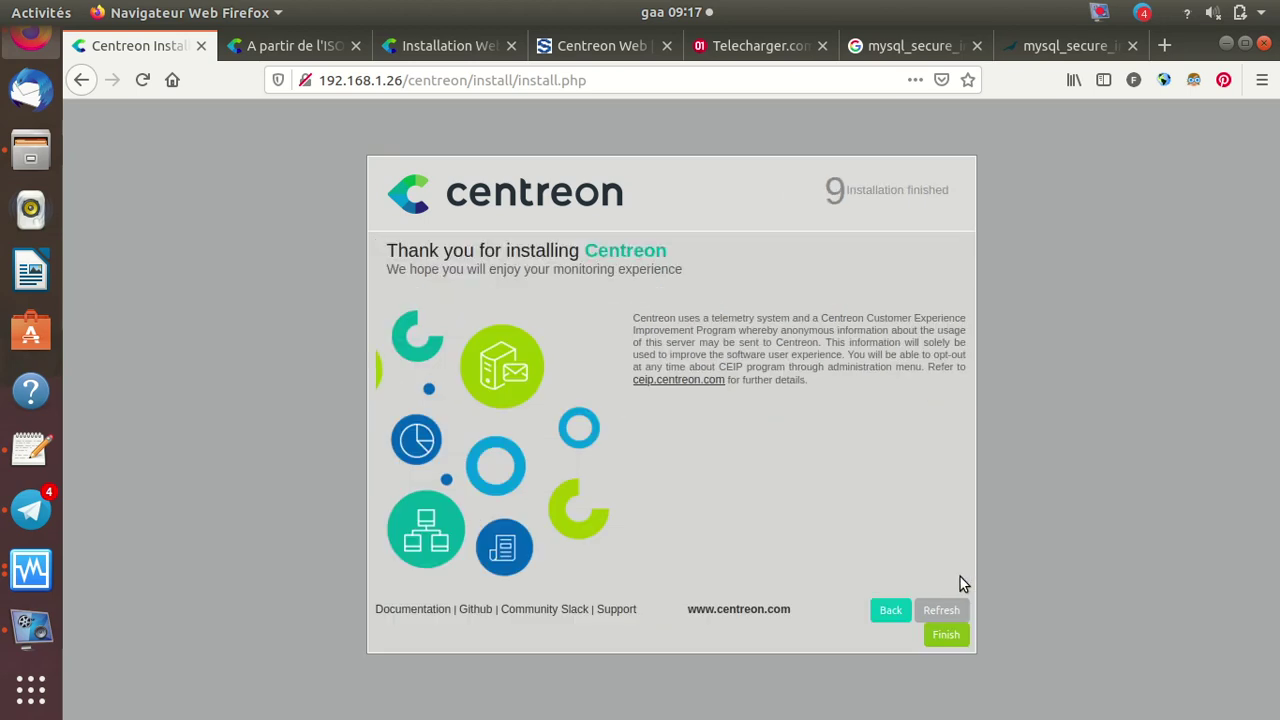
click(946, 637)
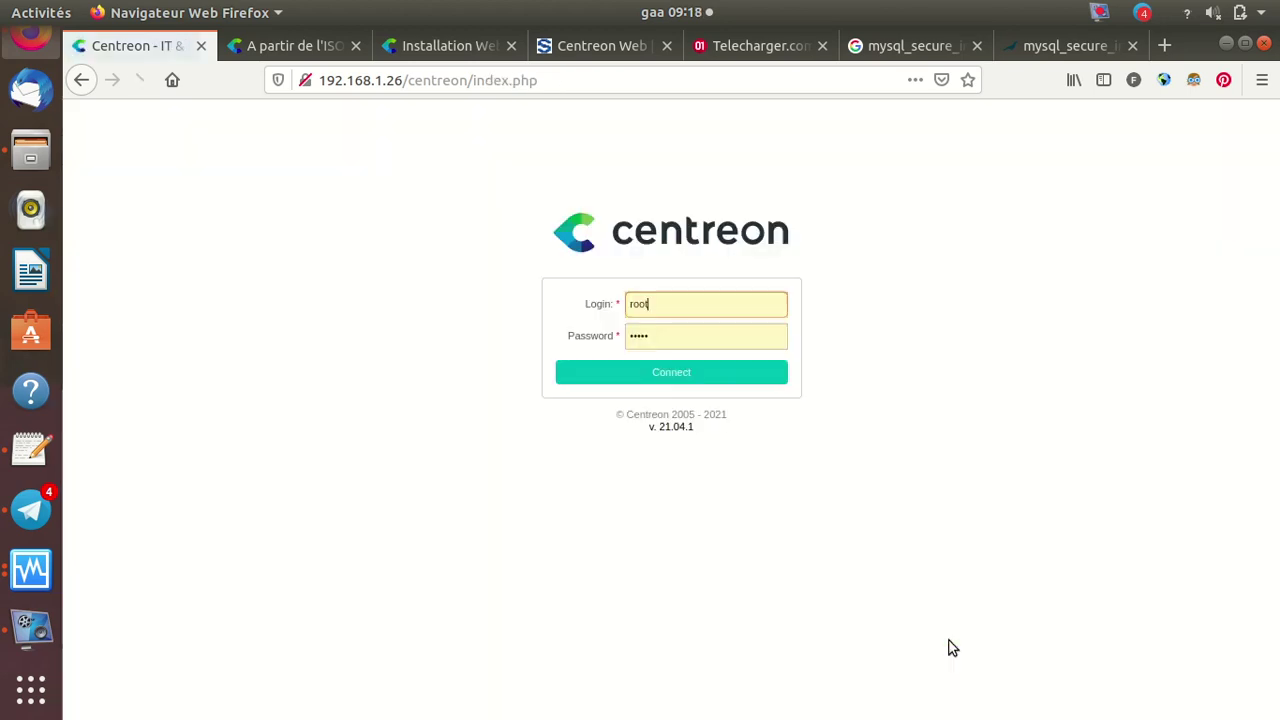
Try logging in as root, dismiss the saved-login suggestions and pause the screen recording
click(683, 378)
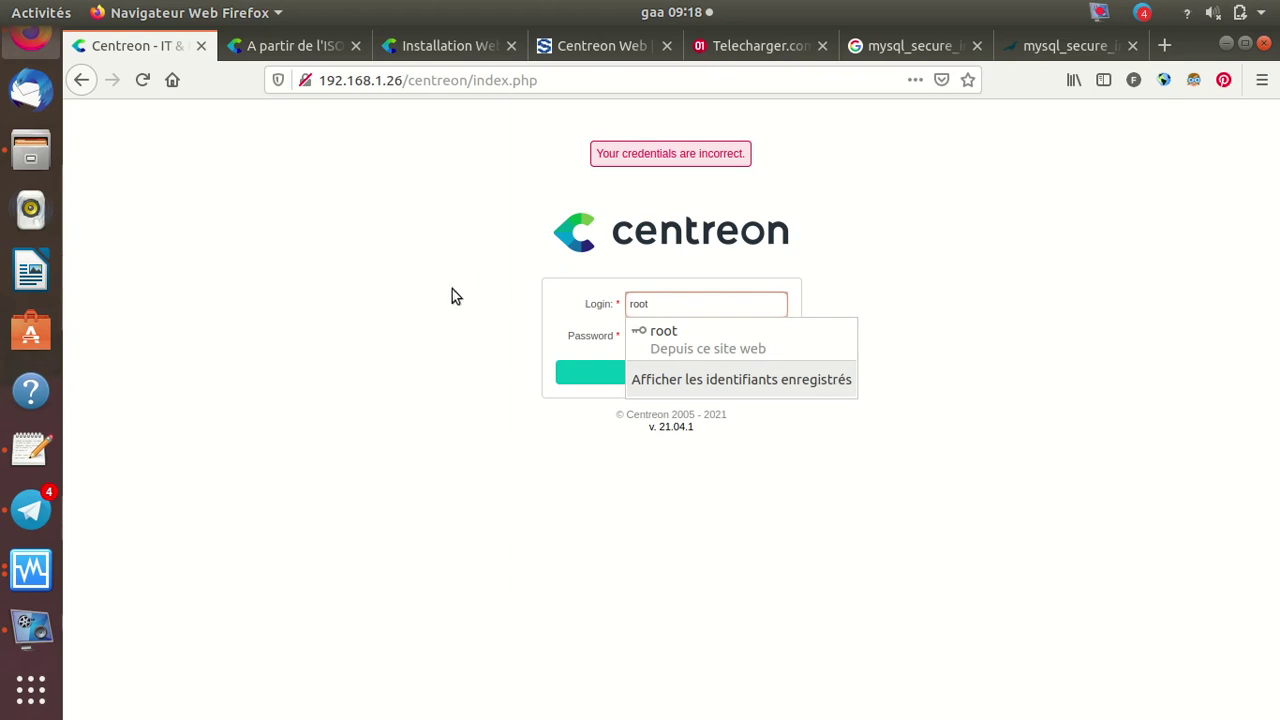
key(Down)
key(Return)
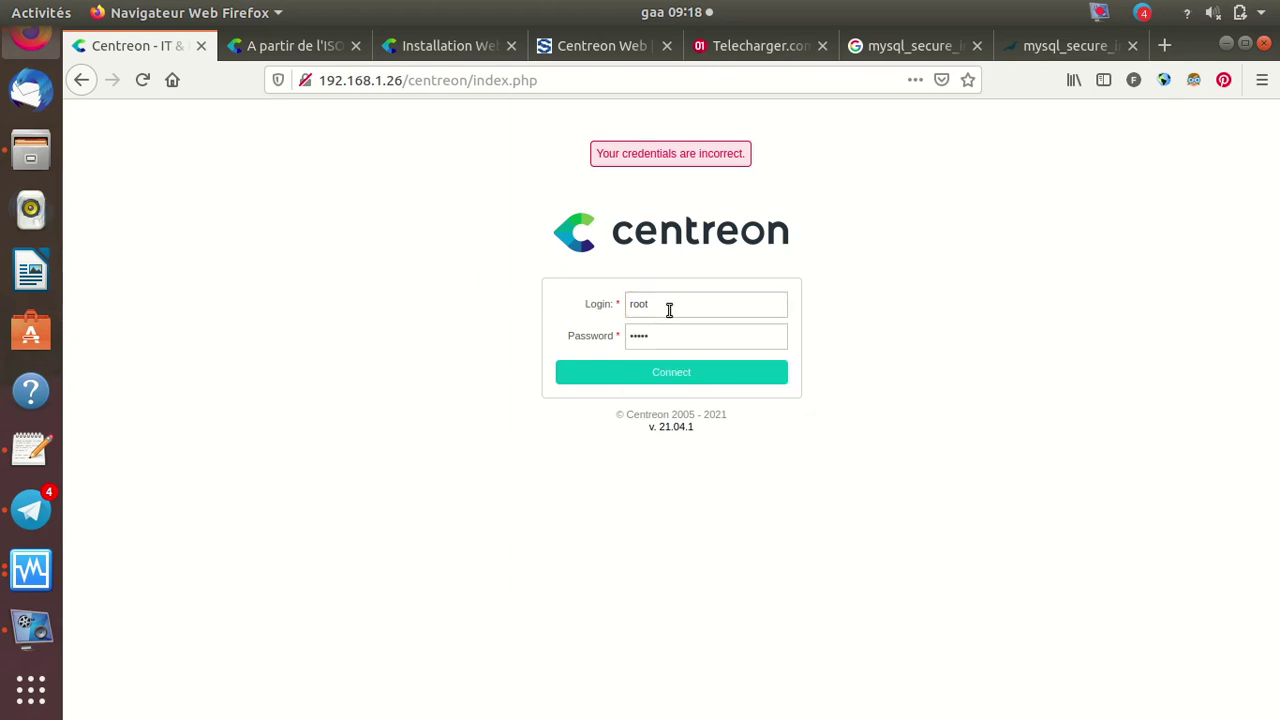
click(668, 309)
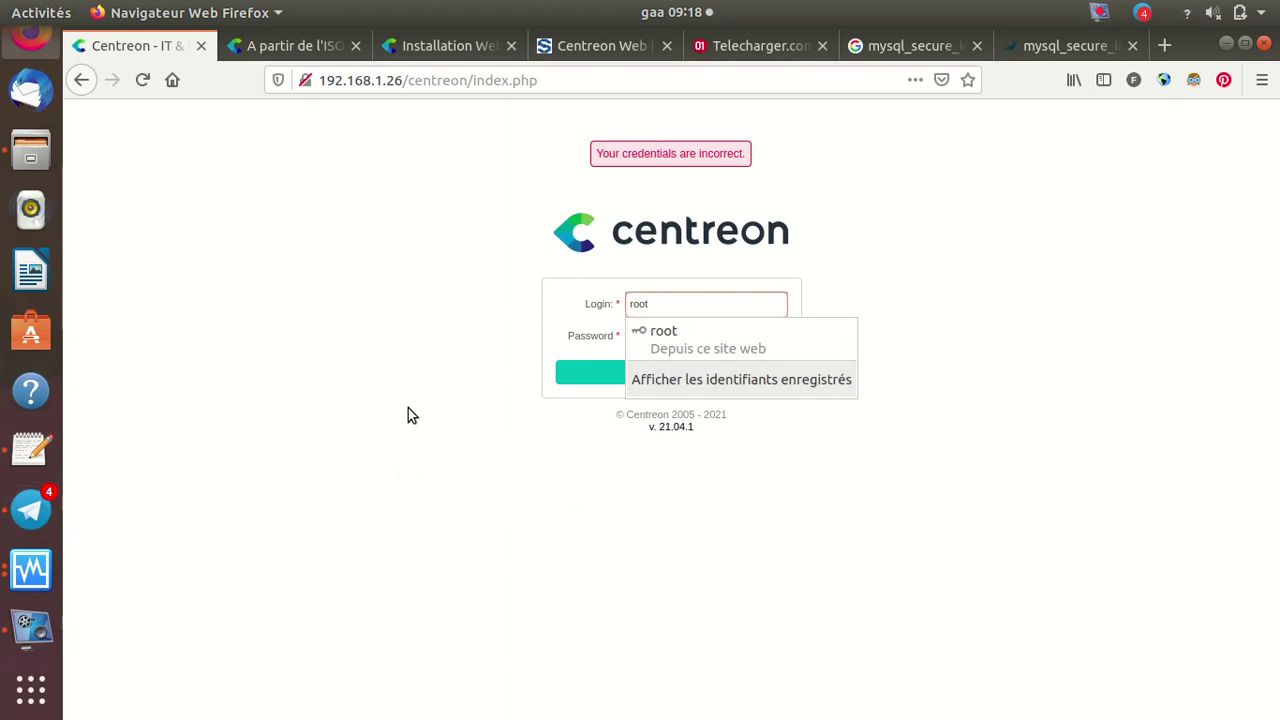
click(25, 630)
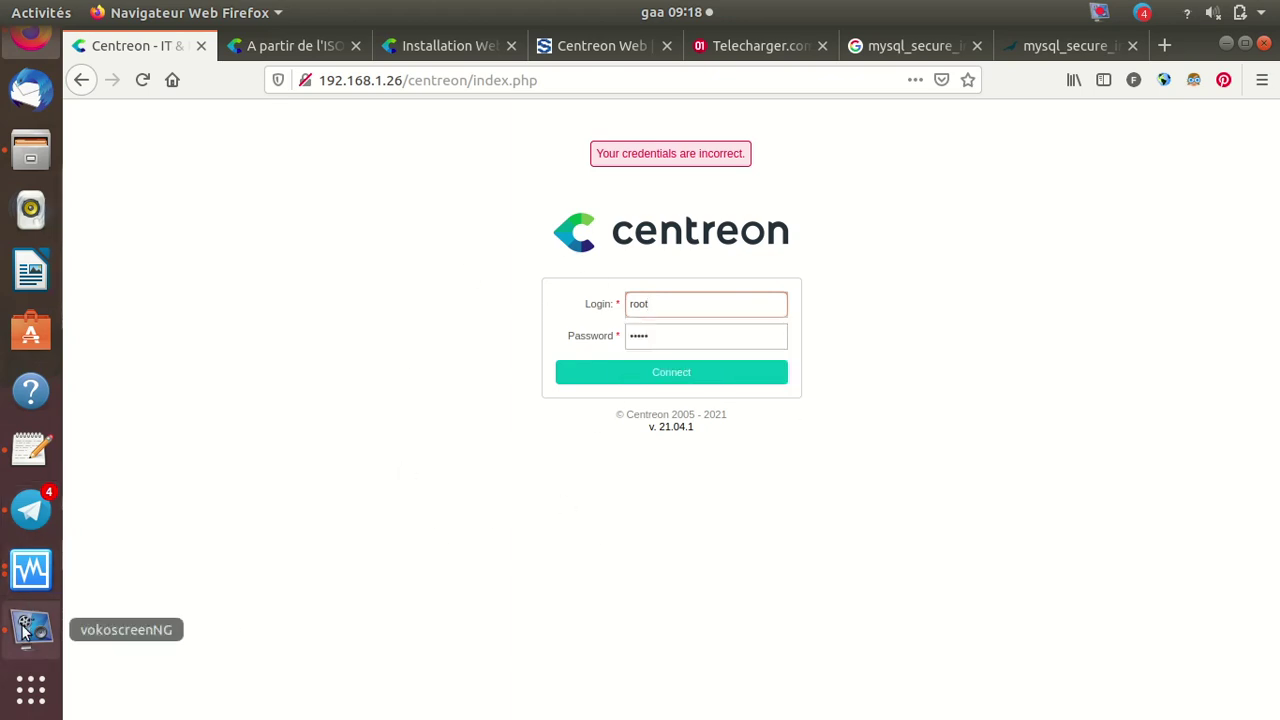
click(25, 630)
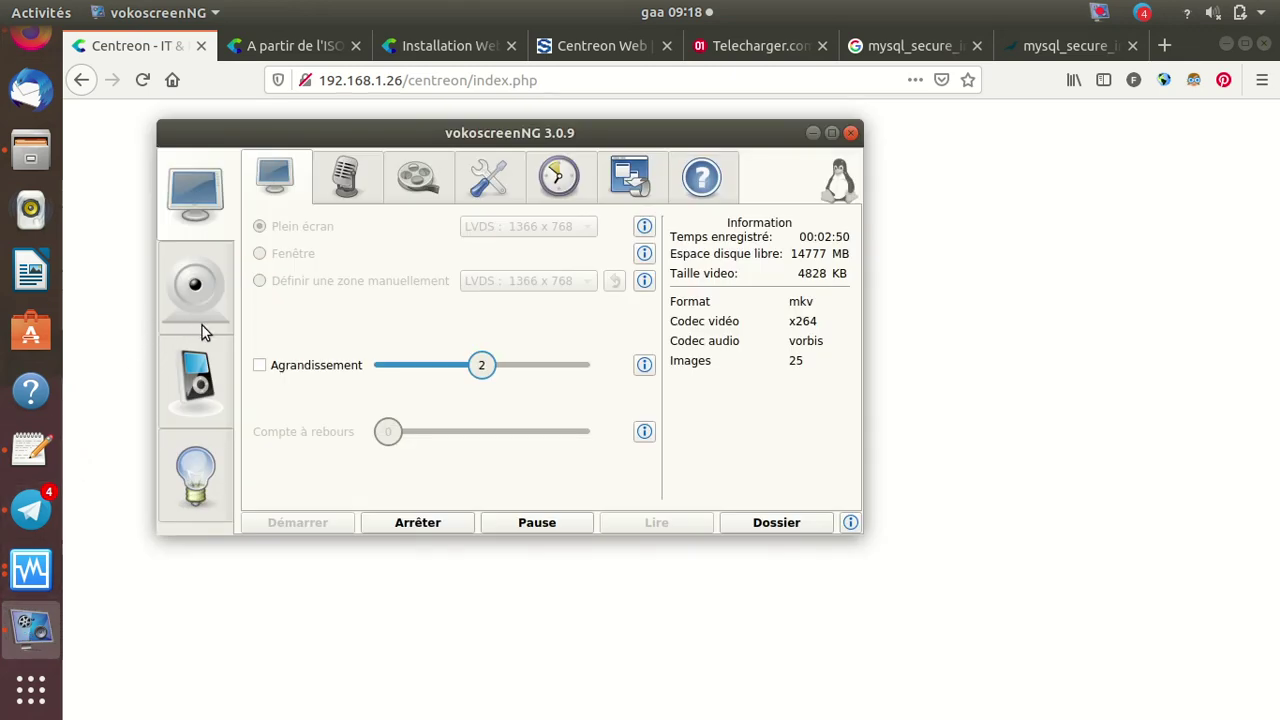
click(532, 522)
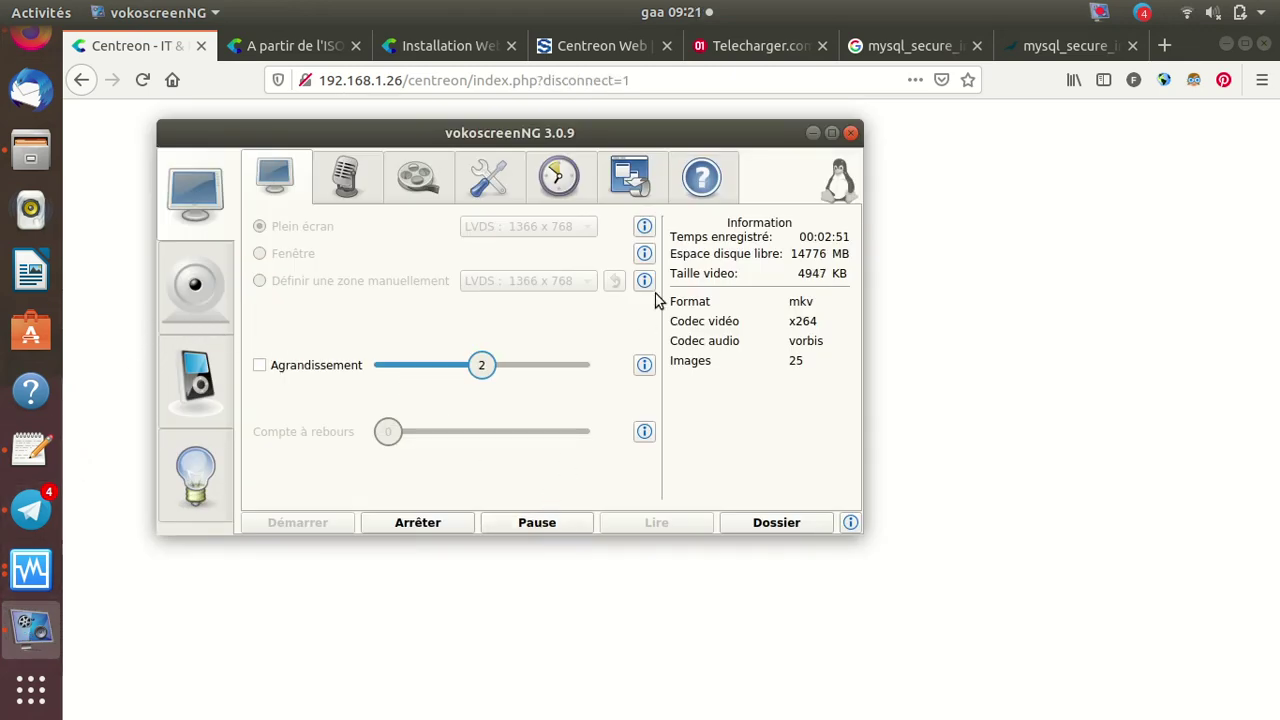
click(812, 132)
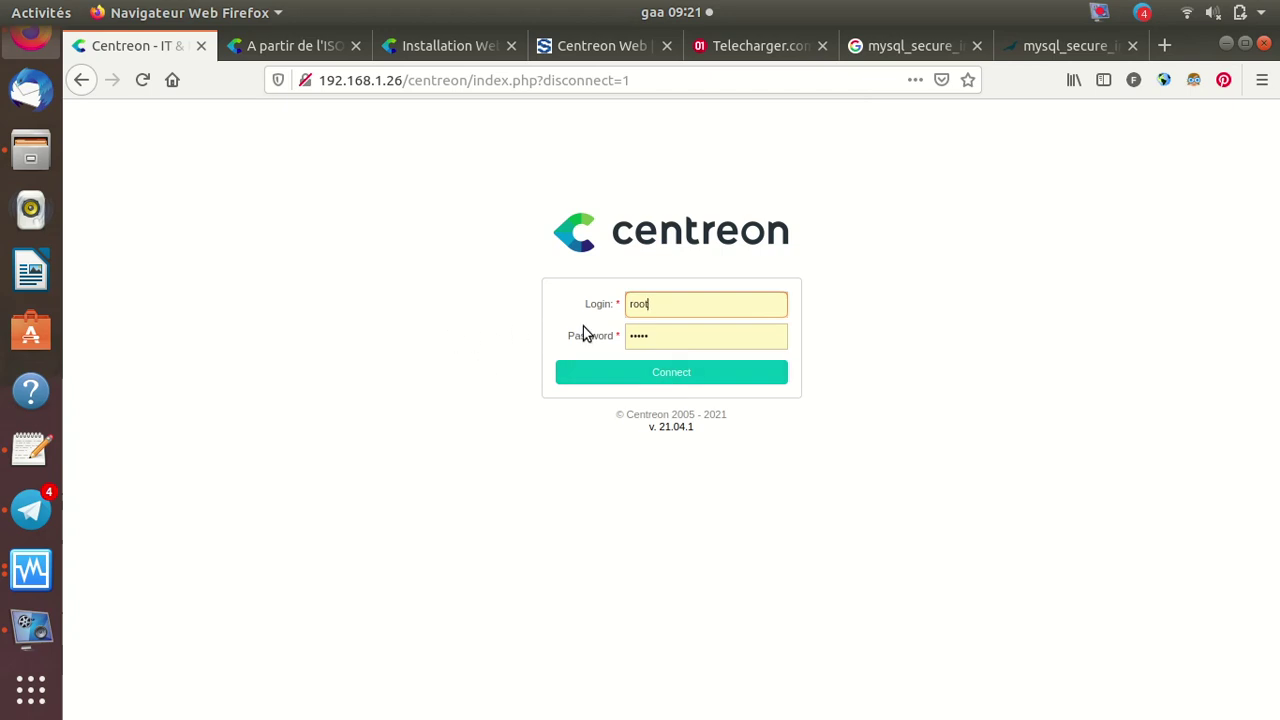
Replace the login with admin, enter the admin password and connect
click(711, 310)
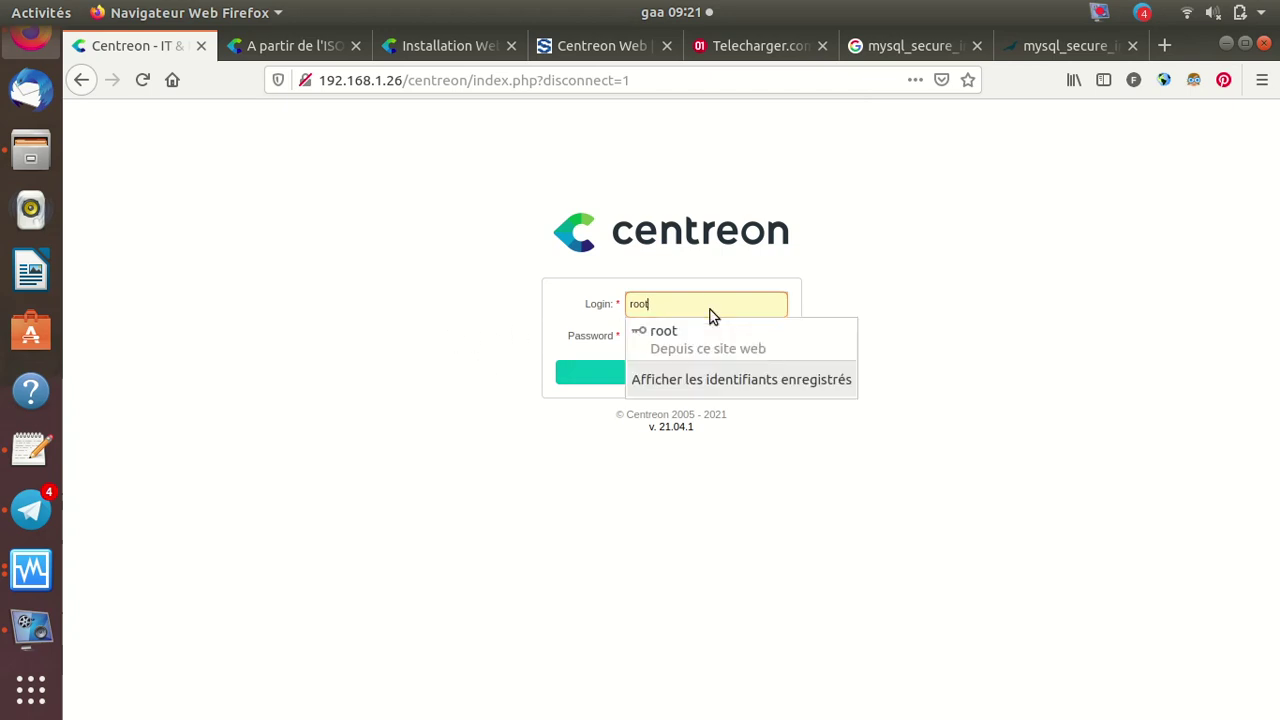
key(BackSpace)
key(BackSpace)
key(BackSpace)
key(BackSpace)
text(admin)
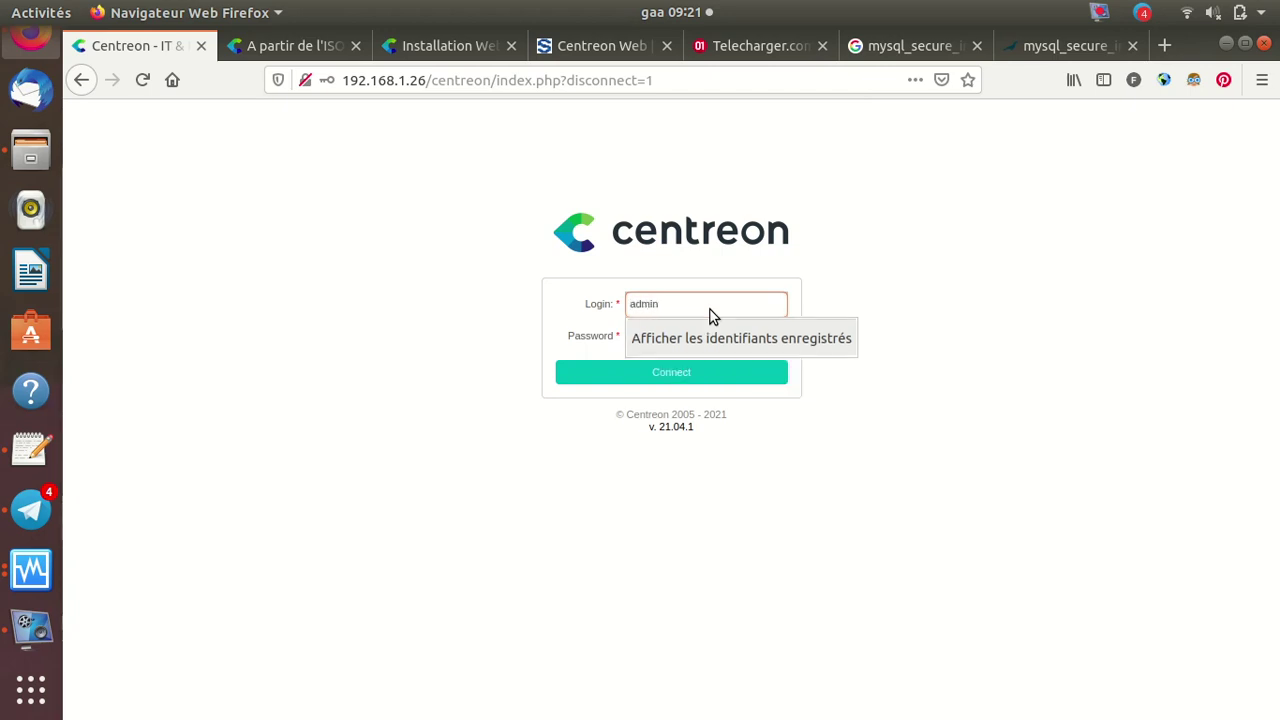
key(Tab)
text(cent)
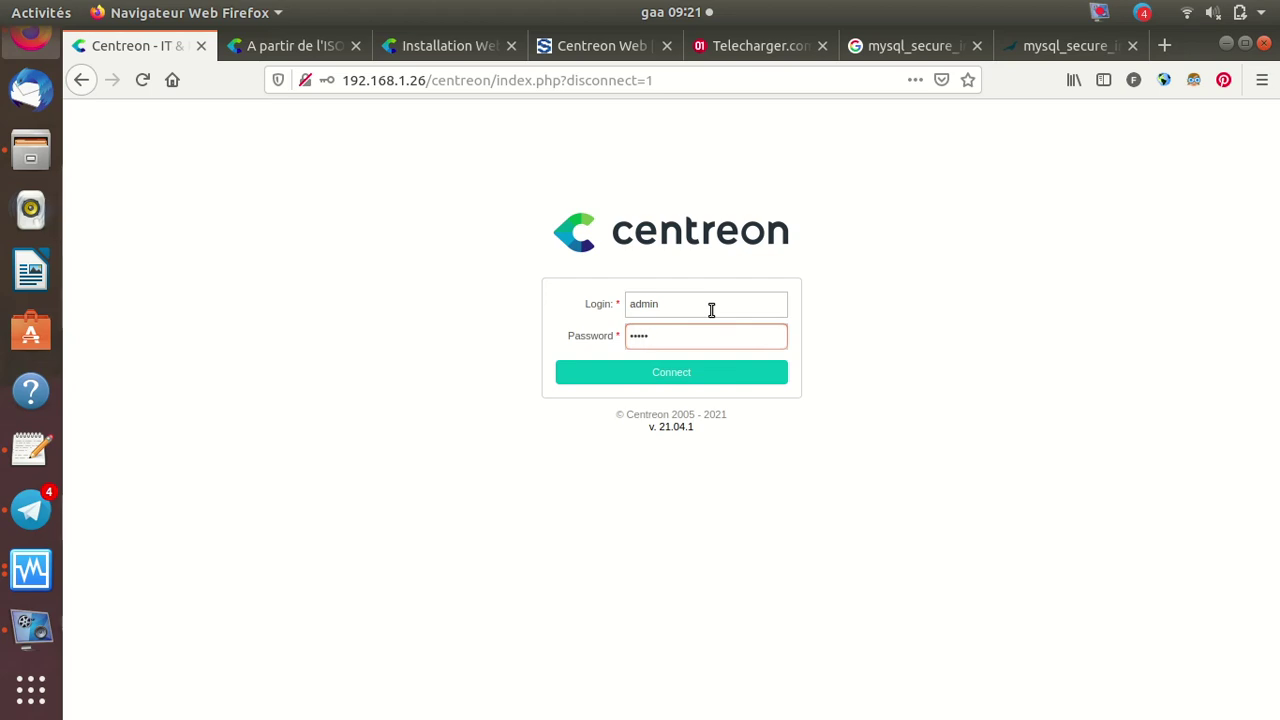
click(671, 370)
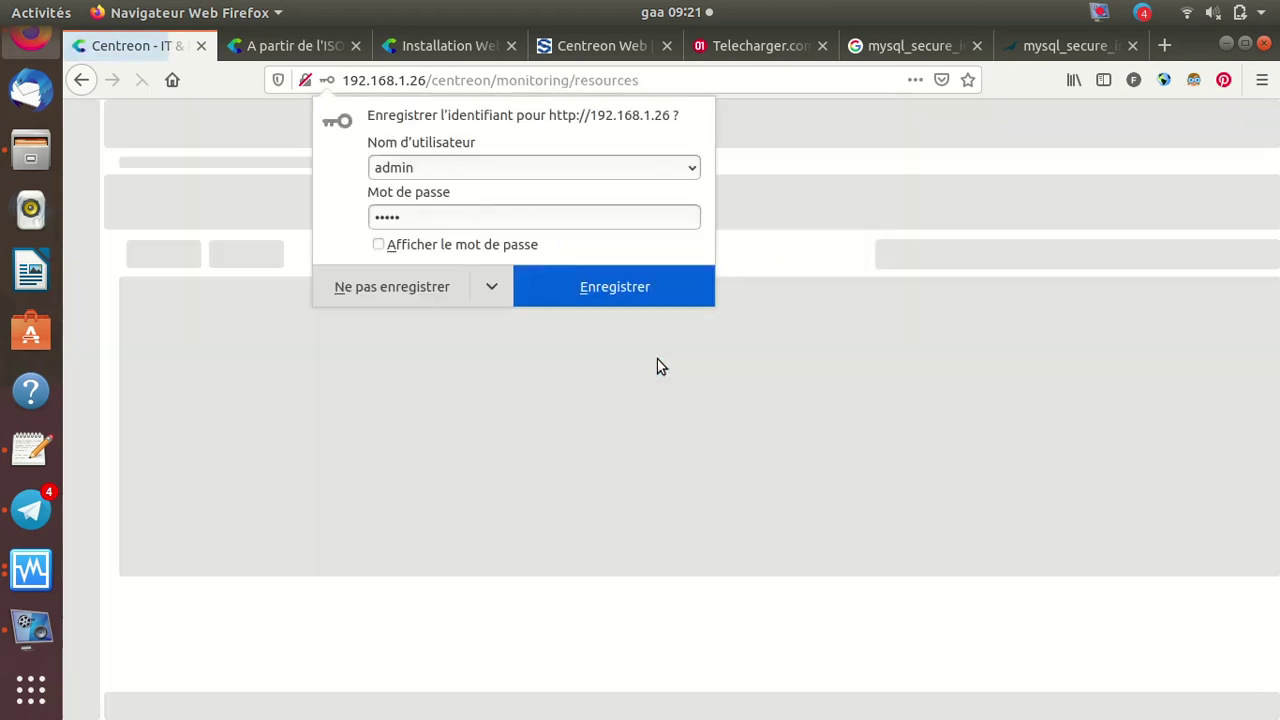
Save the admin login in Firefox, then inspect the pollers, filter and services status dropdowns
click(604, 294)
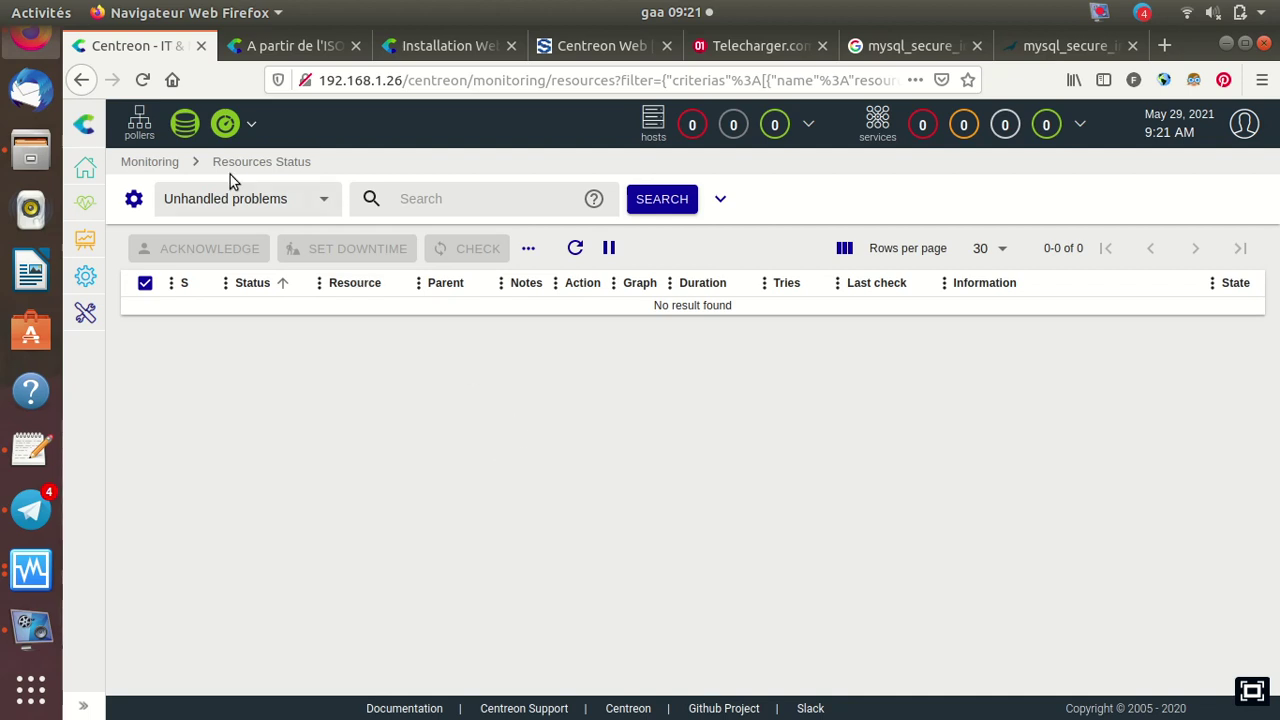
click(237, 134)
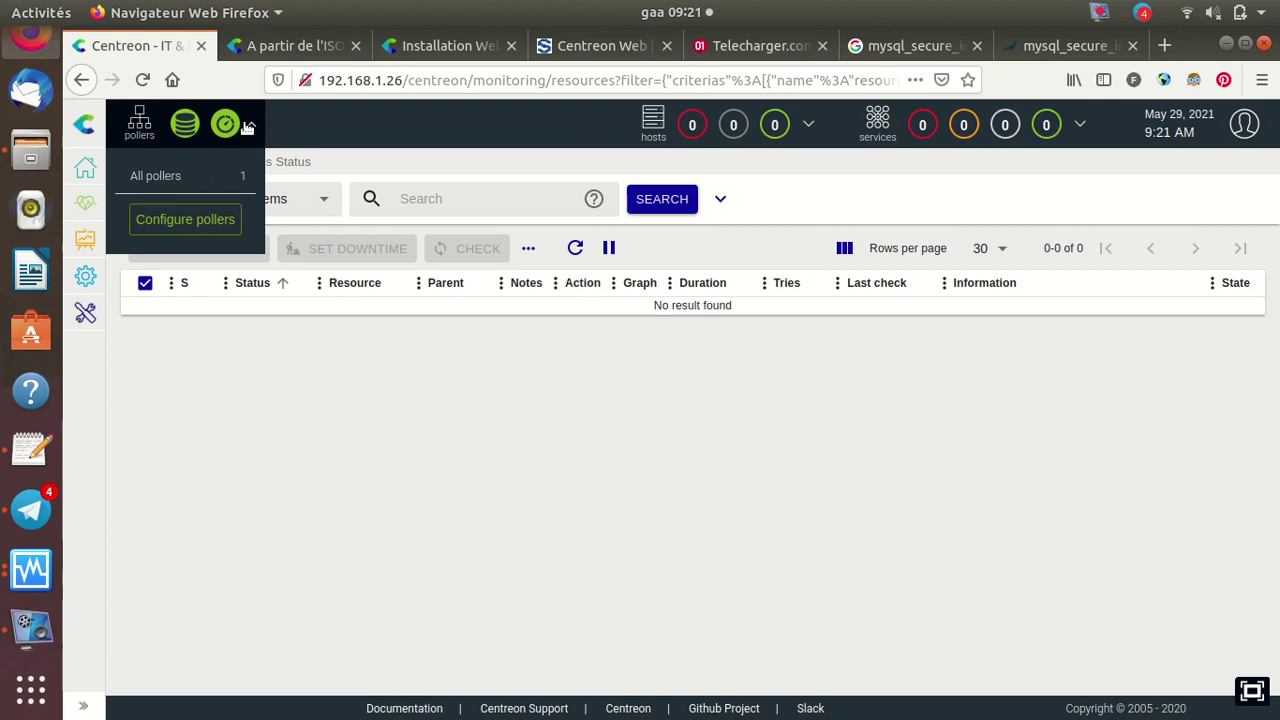
click(184, 131)
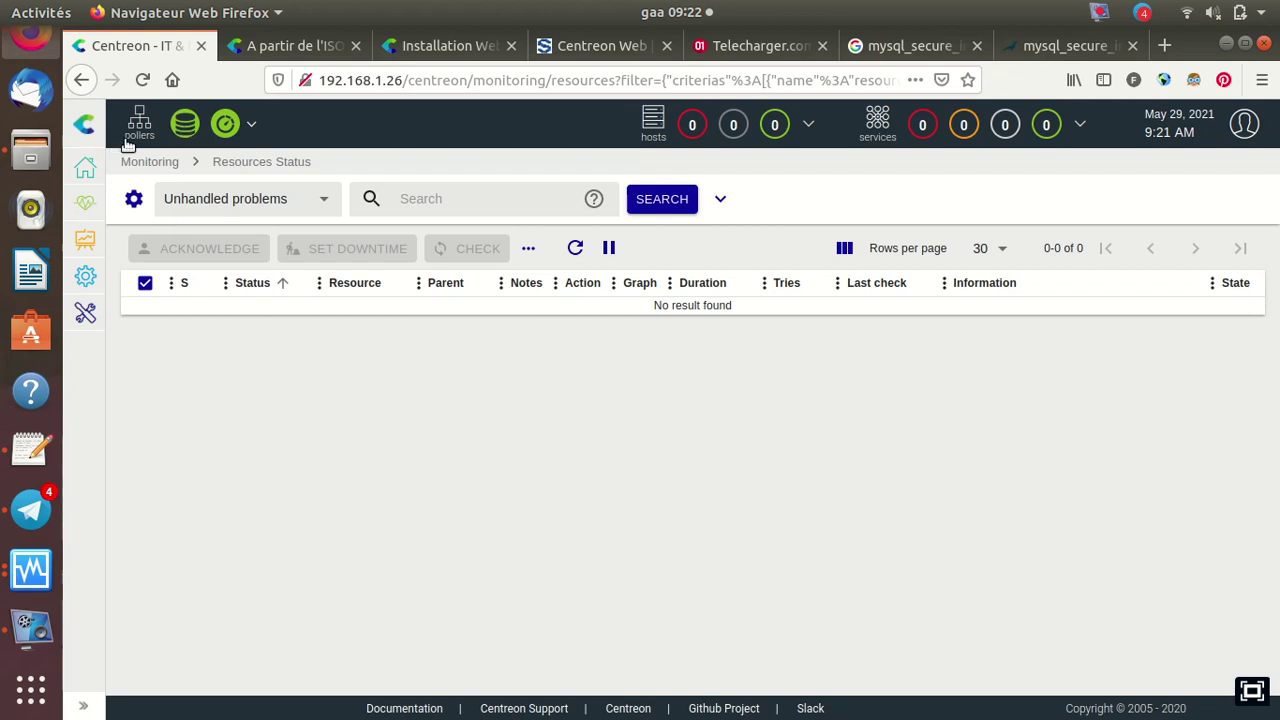
click(327, 205)
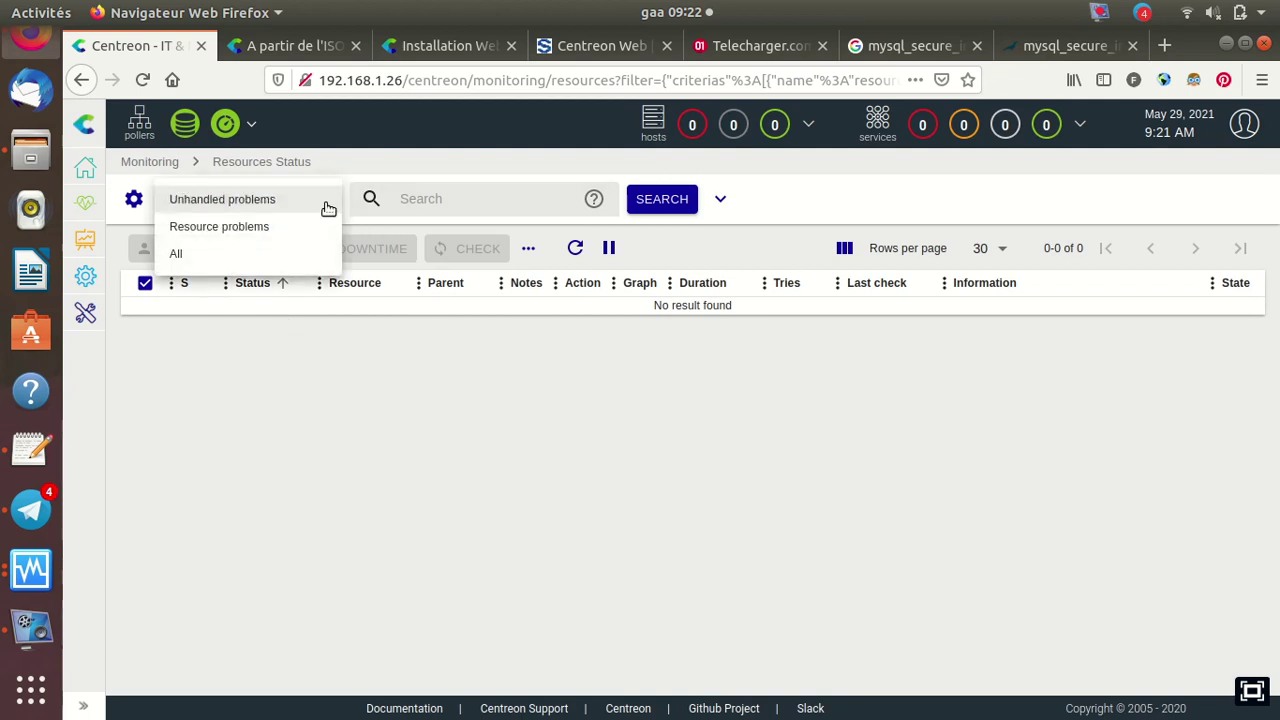
click(1250, 131)
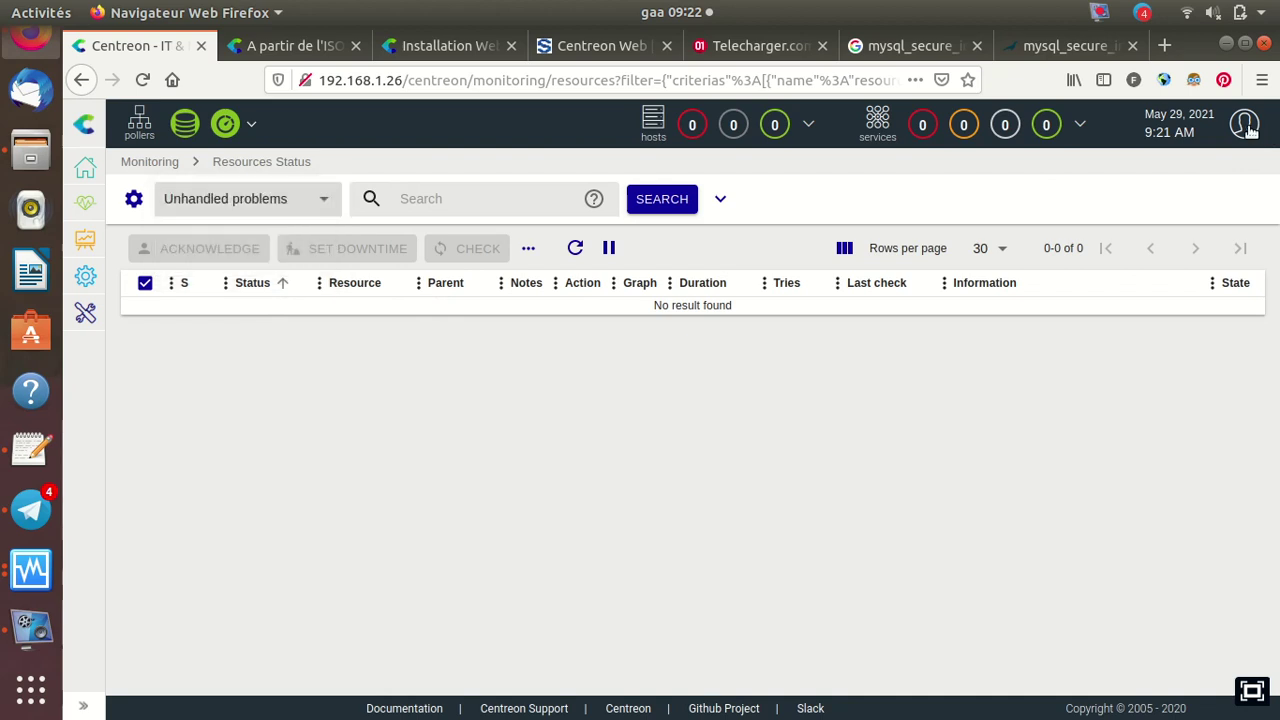
click(876, 130)
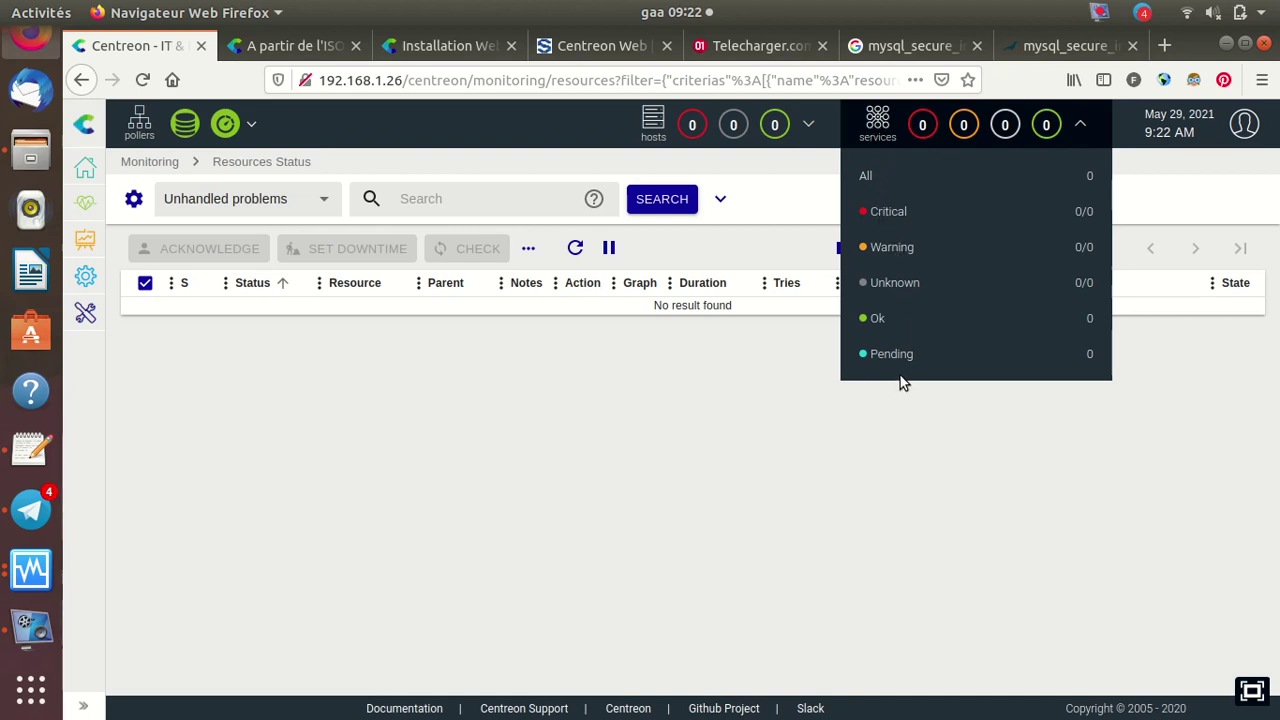
Expand the filter criteria, then browse the Configuration submenus Commands, Notifications and Users
click(724, 204)
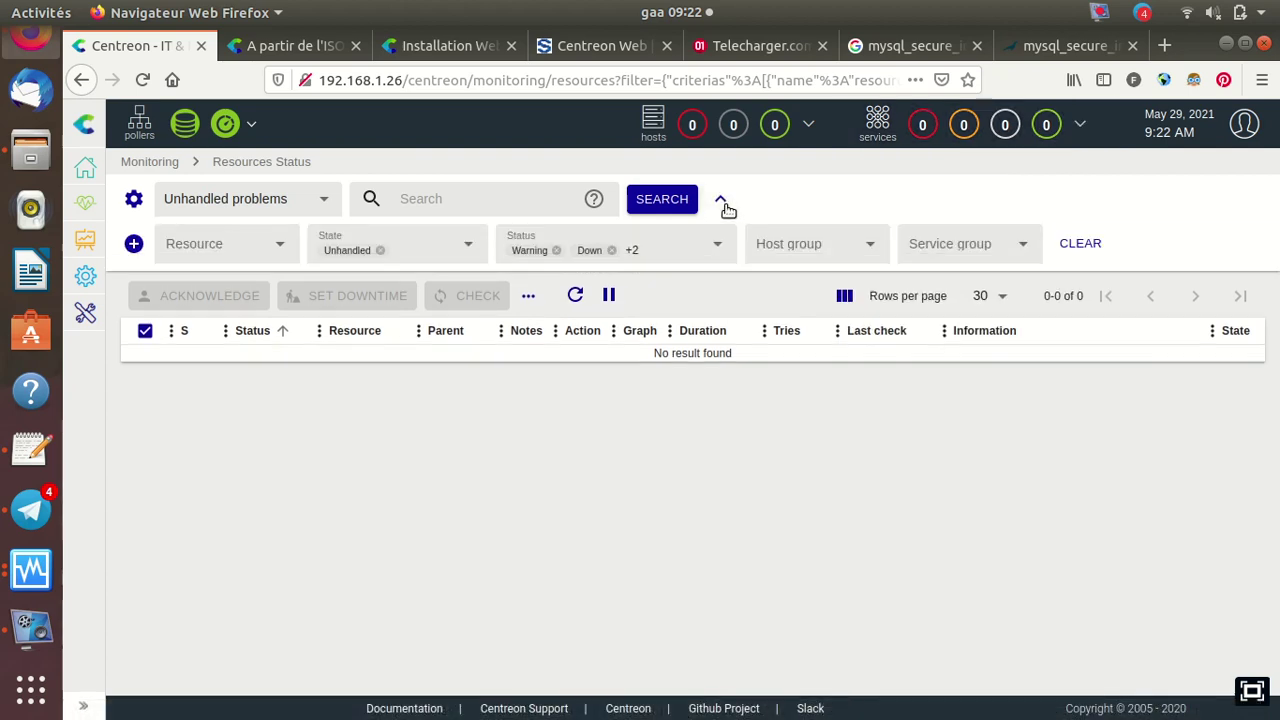
mouse_move(85, 277)
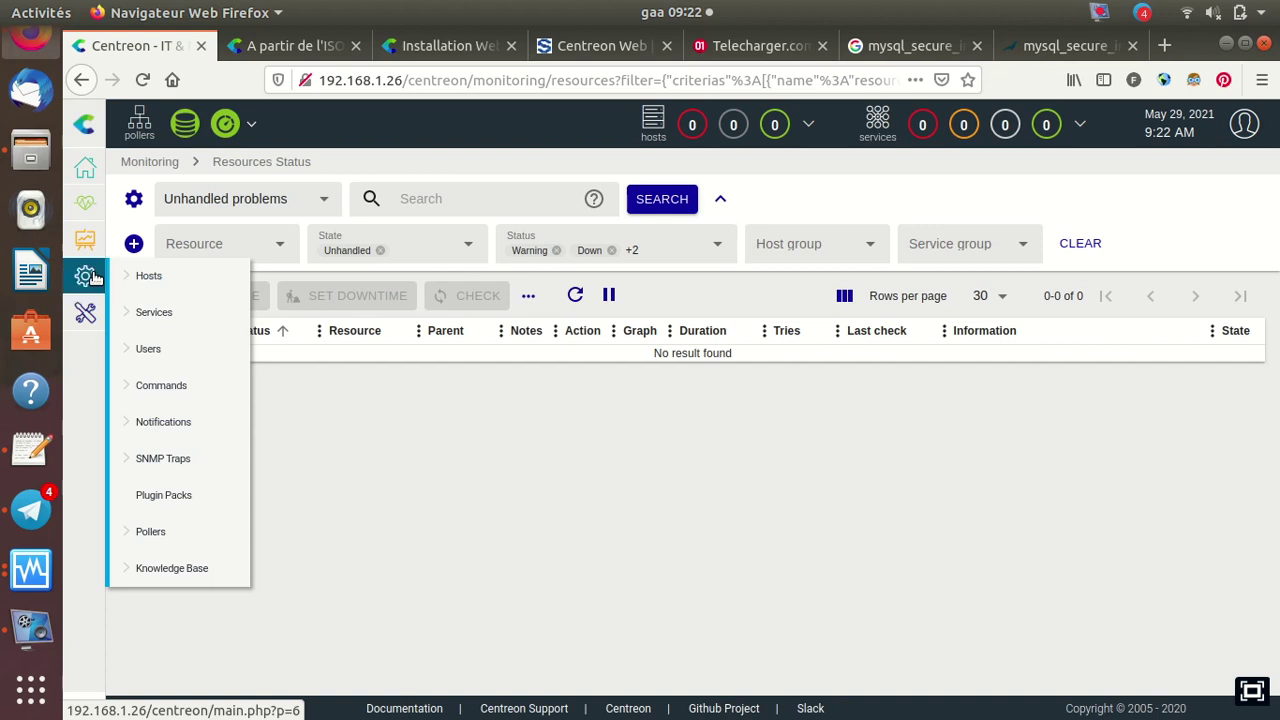
mouse_move(148, 283)
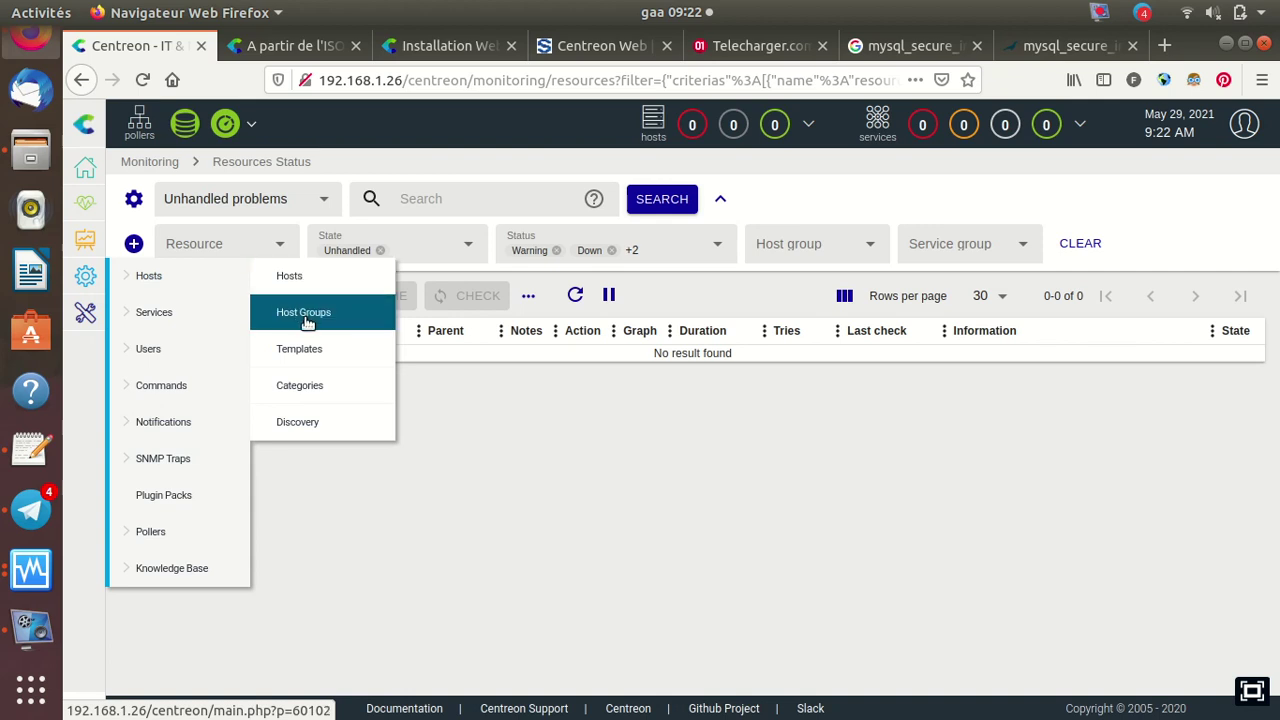
mouse_move(188, 318)
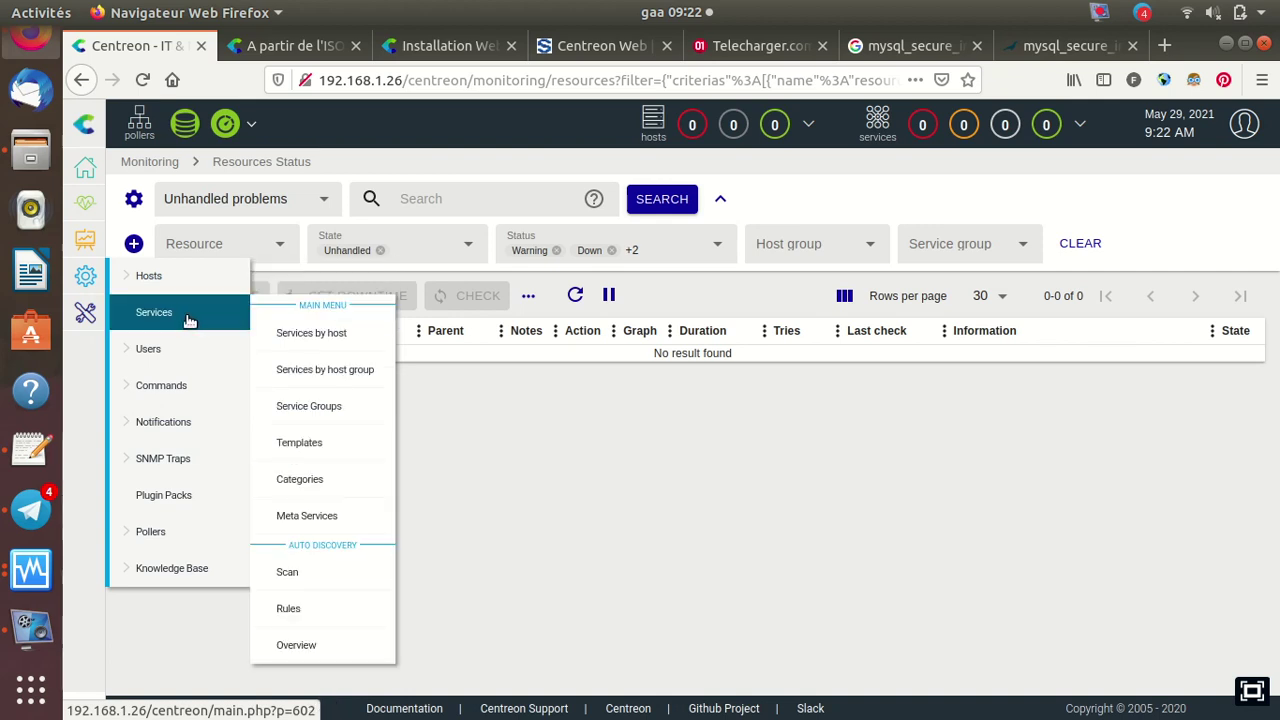
mouse_move(288, 345)
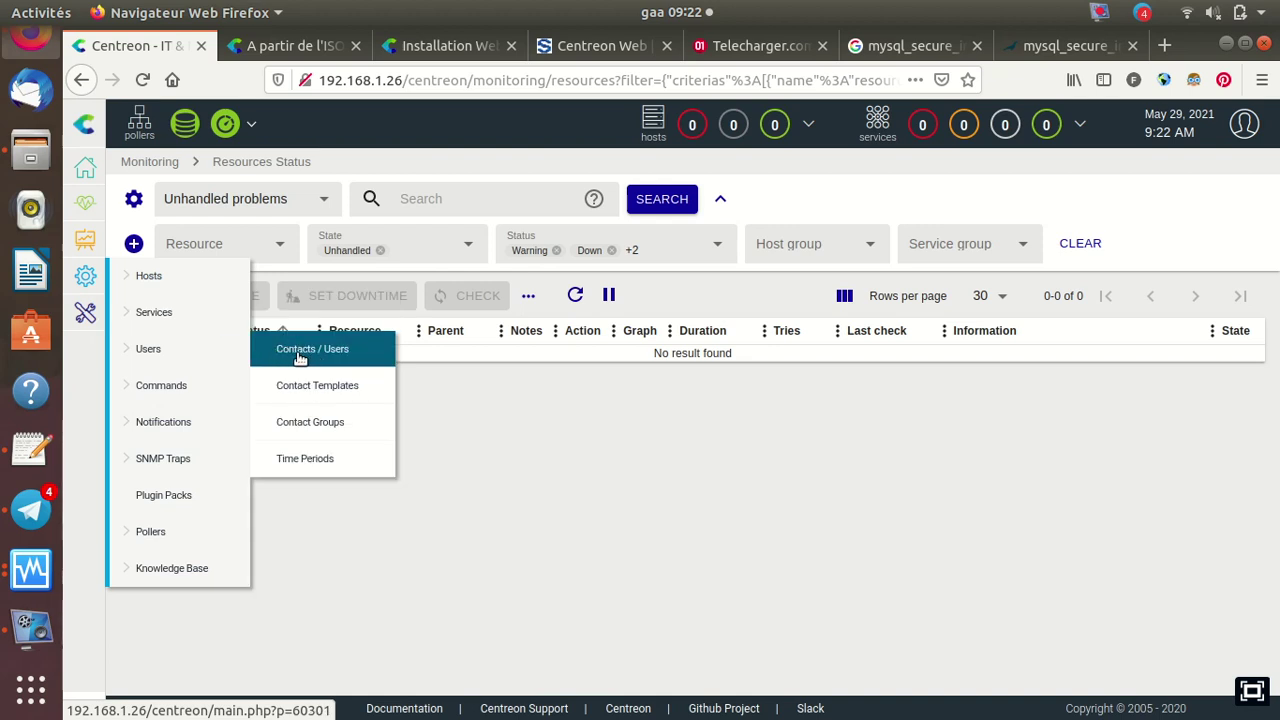
mouse_move(206, 389)
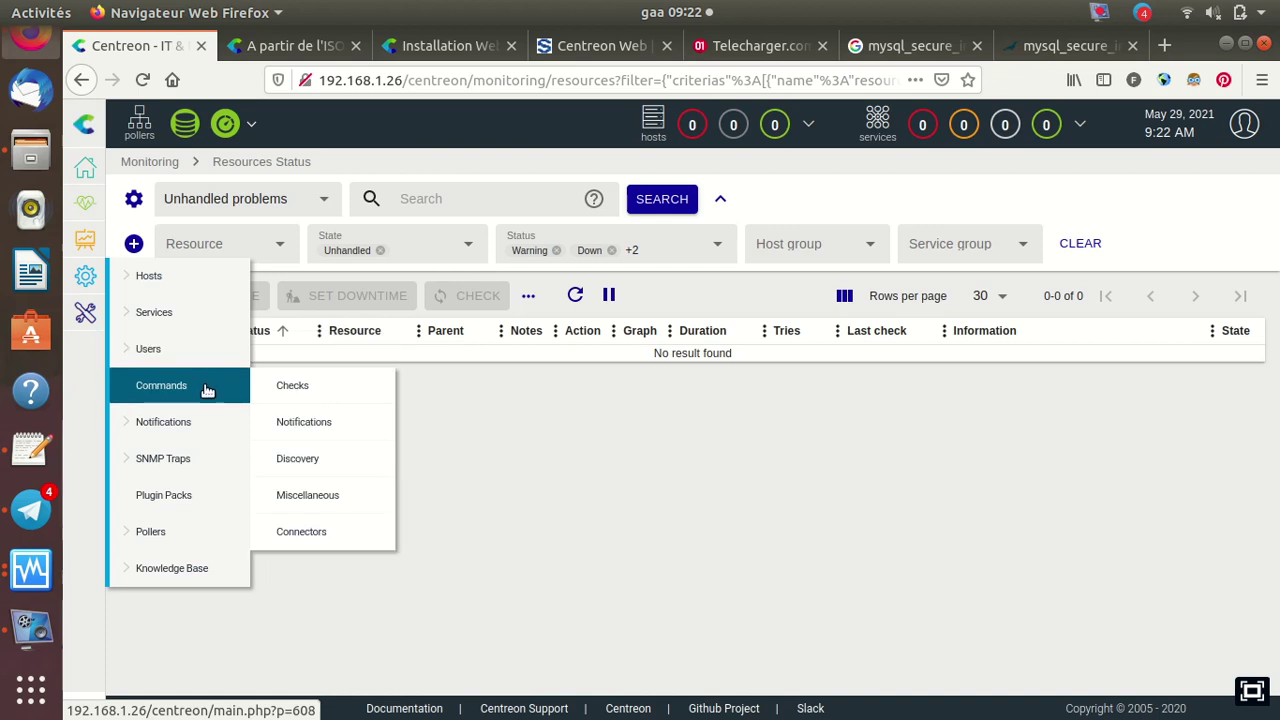
mouse_move(210, 425)
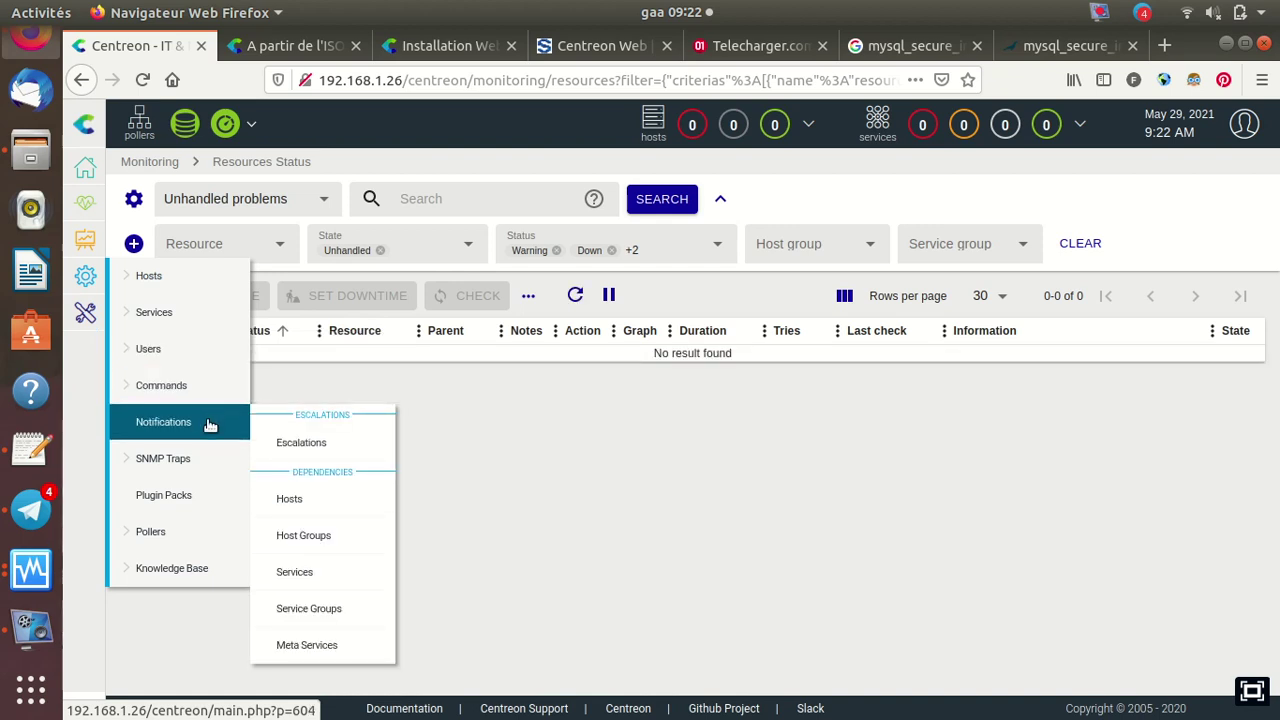
mouse_move(207, 461)
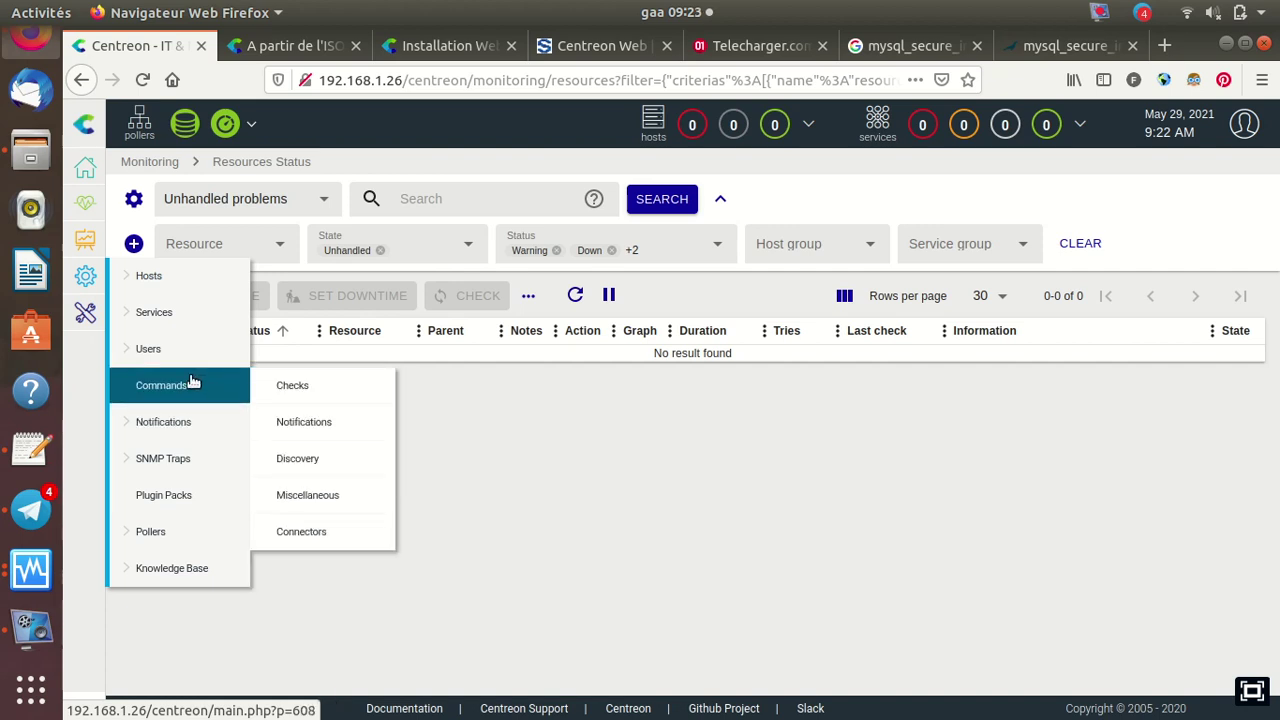
mouse_move(183, 358)
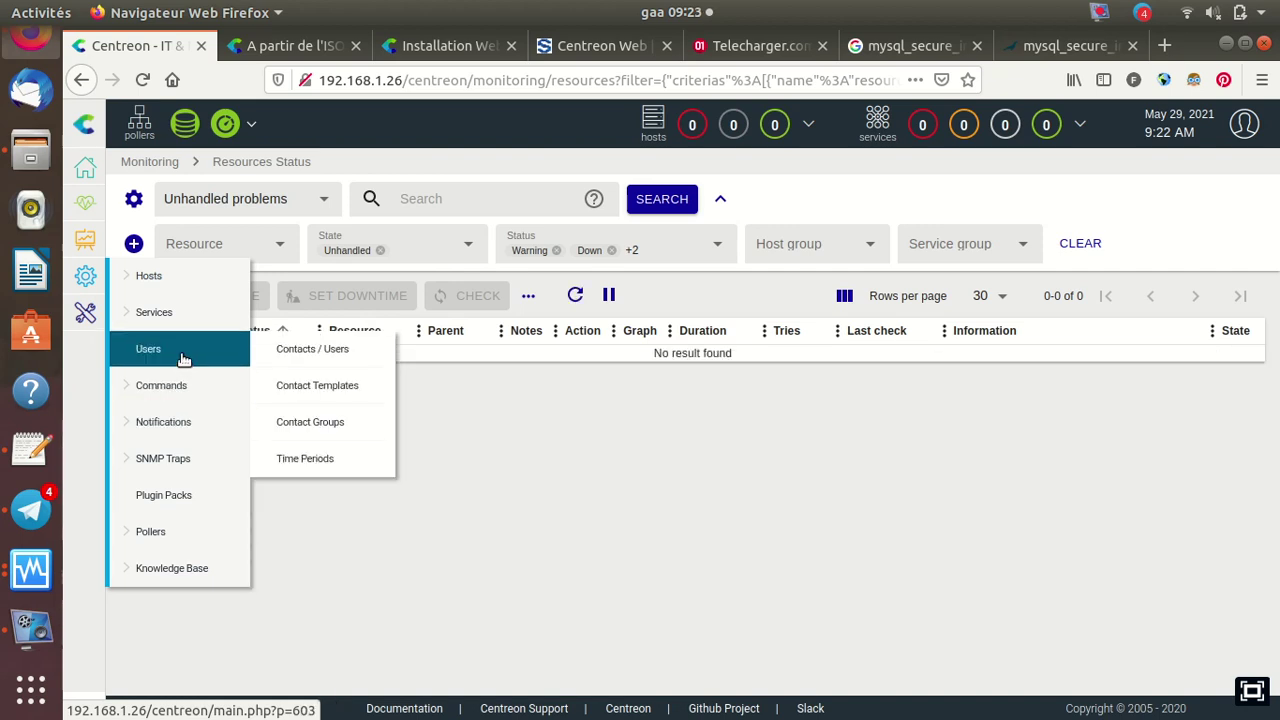
Open Configuration > Users > Contacts / Users to list the admin, guest and user accounts
click(318, 356)
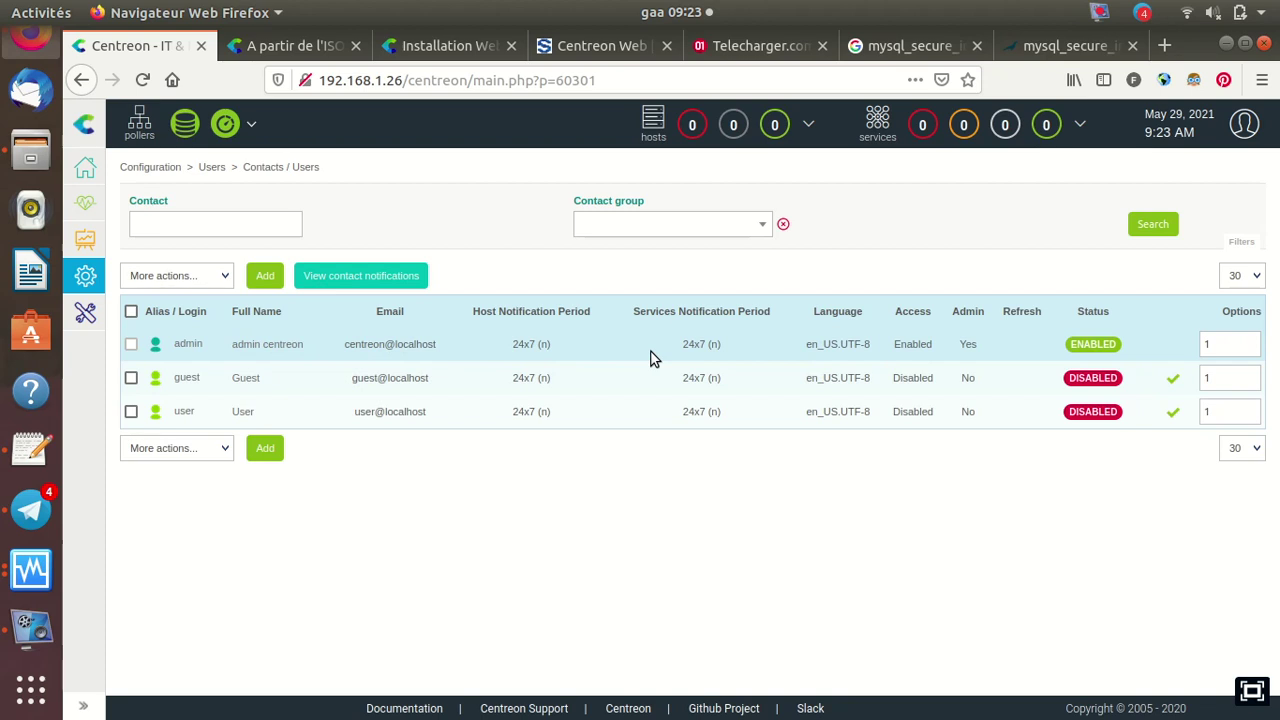
Start a new user form, then go to Configure pollers showing the Central poller at 127.0.0.1
click(268, 280)
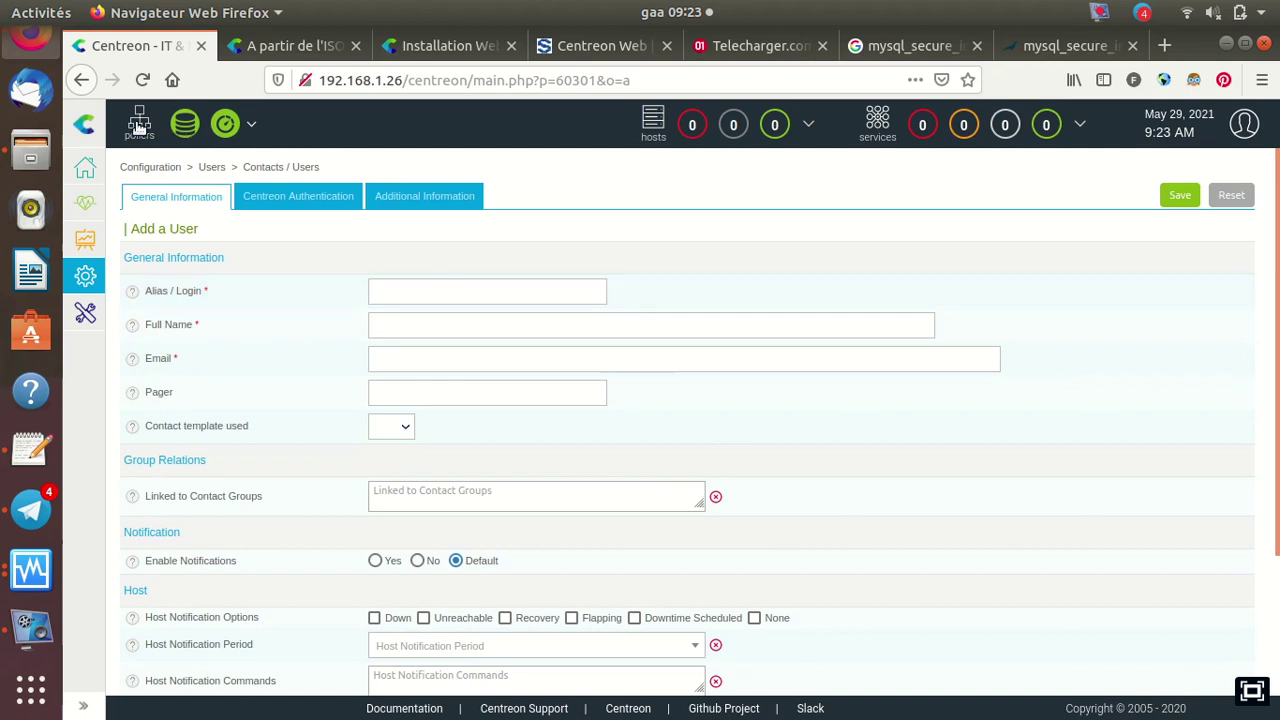
click(254, 125)
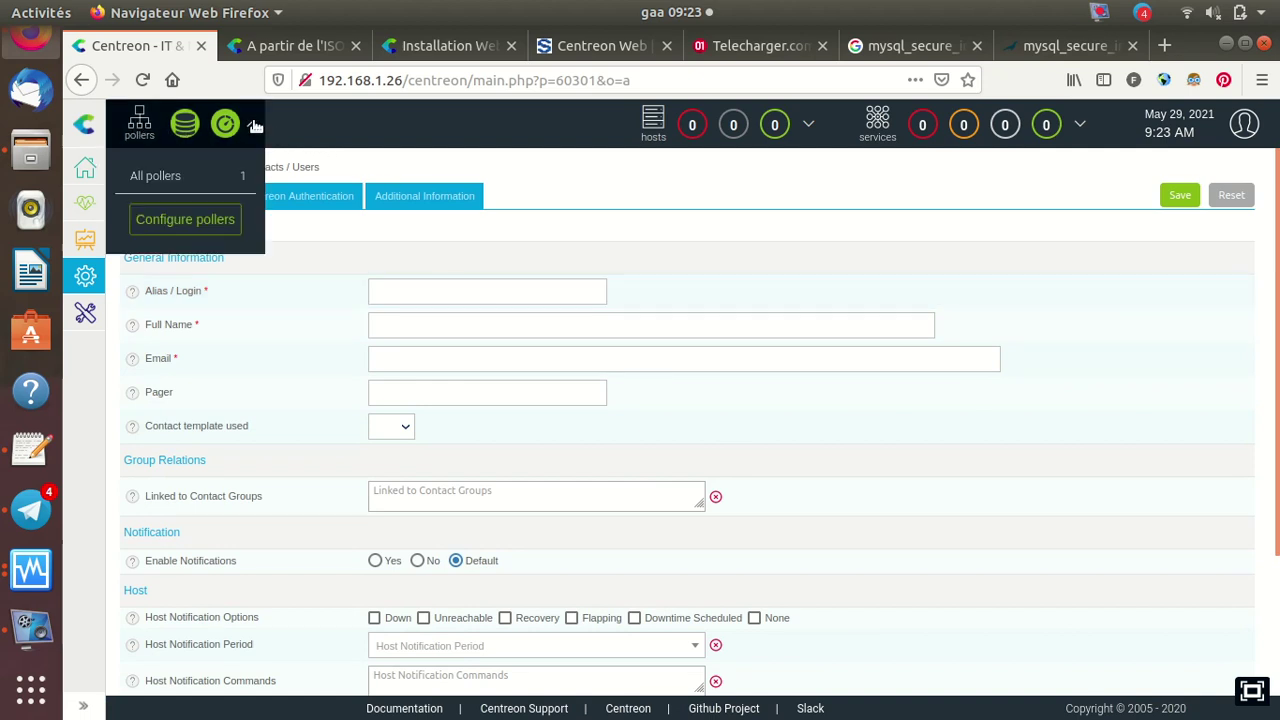
click(200, 219)
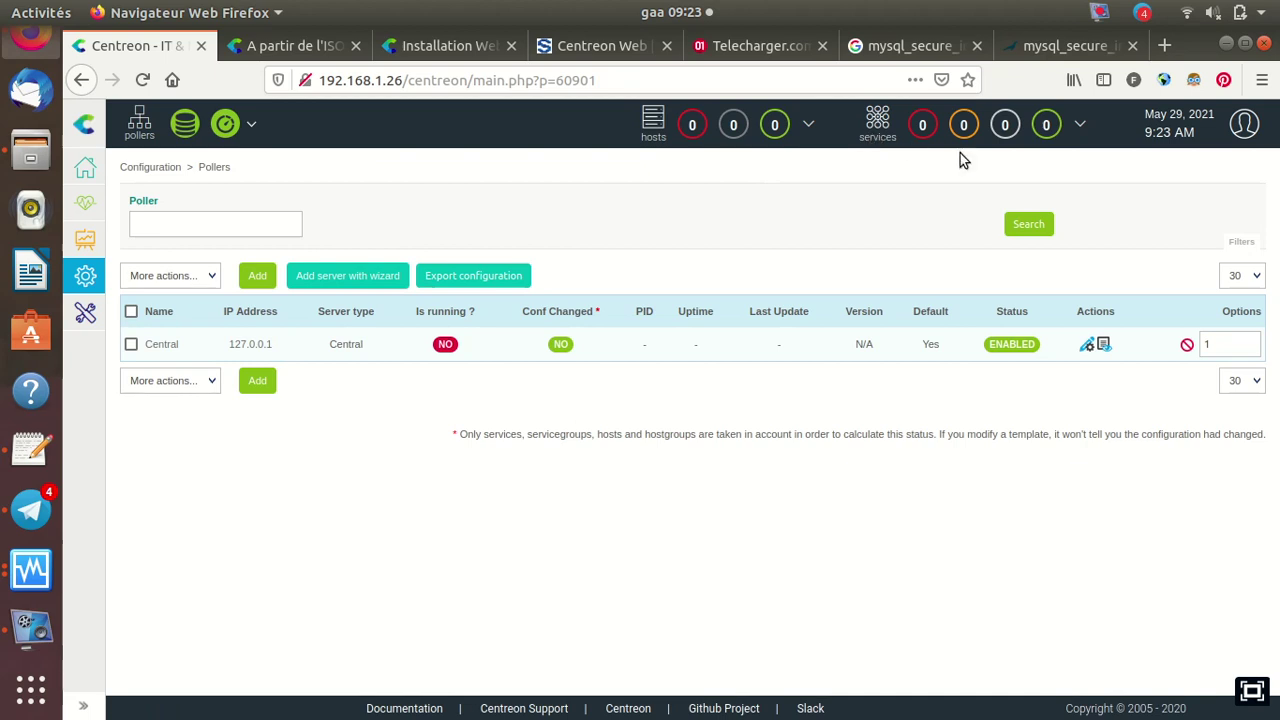
Check the service state counts, then show the host states breakdown, all at zero
click(1081, 130)
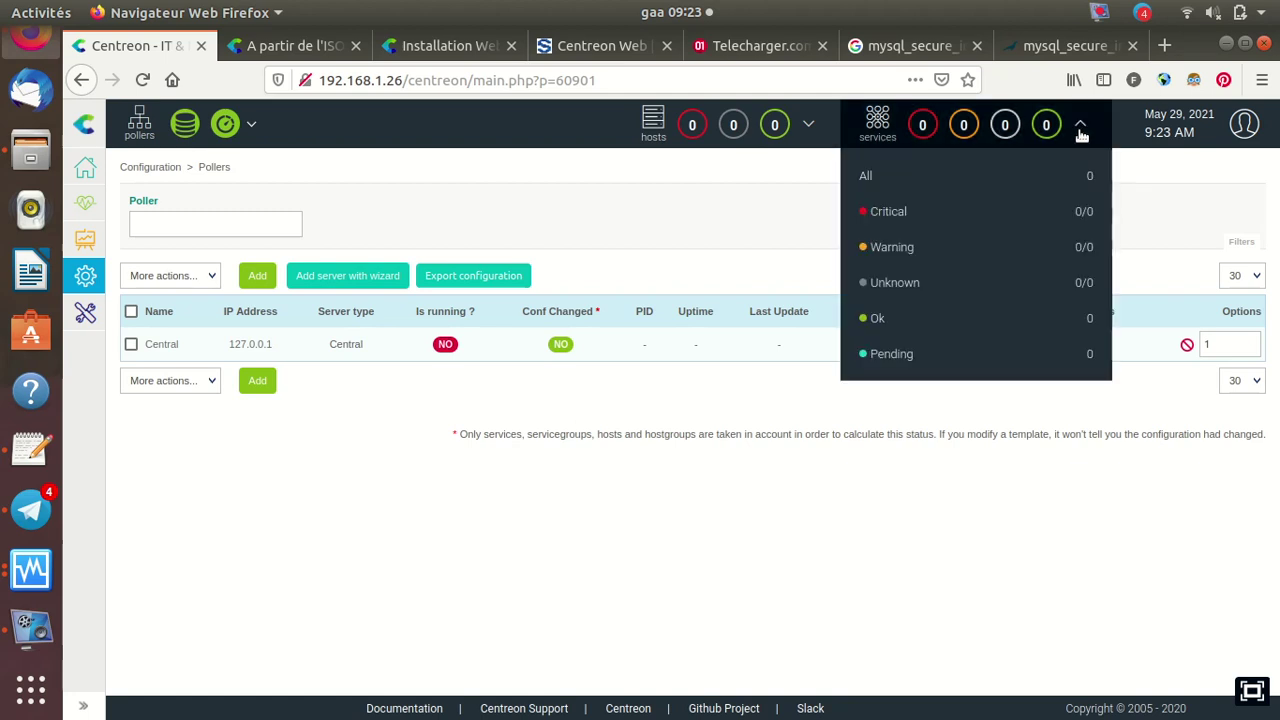
click(880, 128)
click(652, 133)
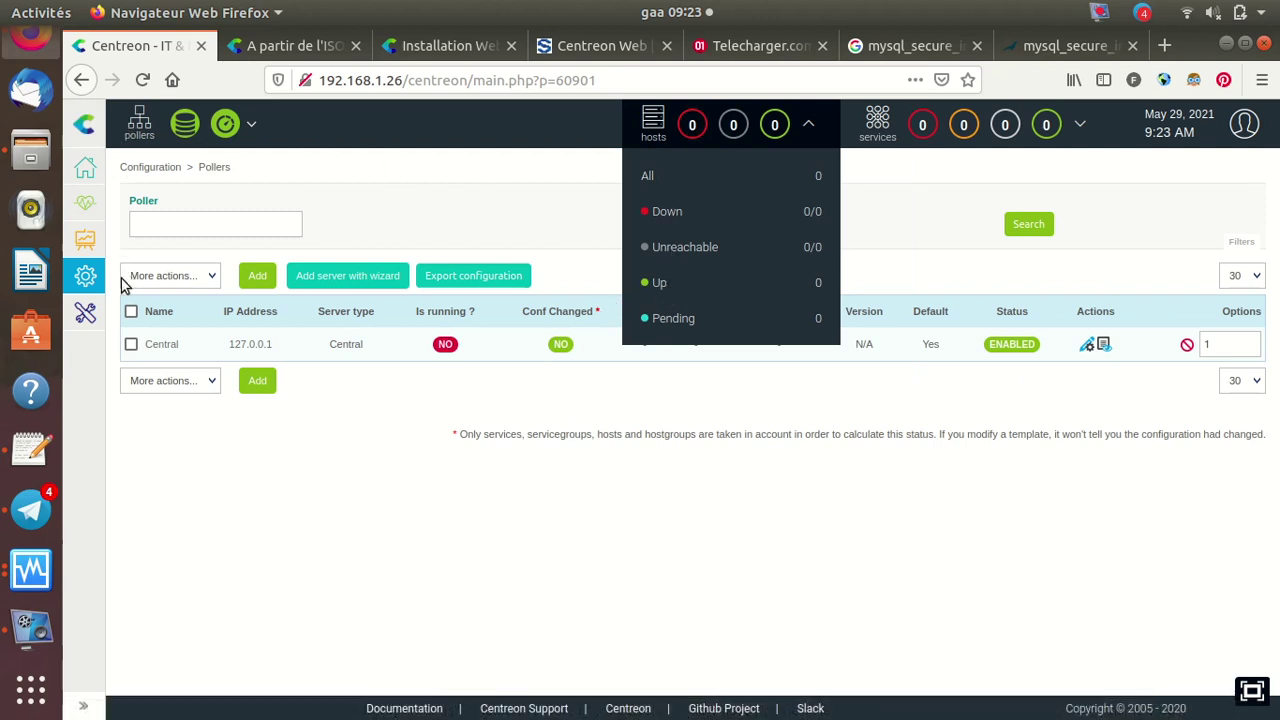
mouse_move(87, 298)
mouse_move(87, 320)
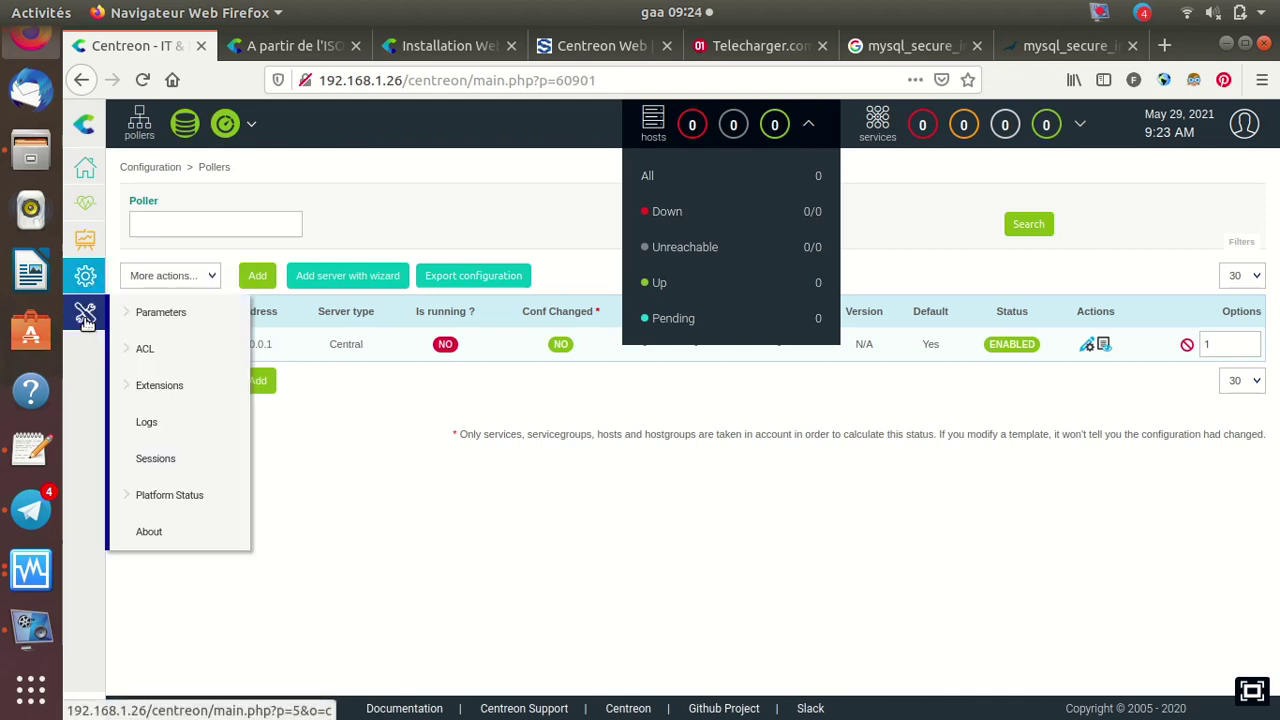
mouse_move(140, 352)
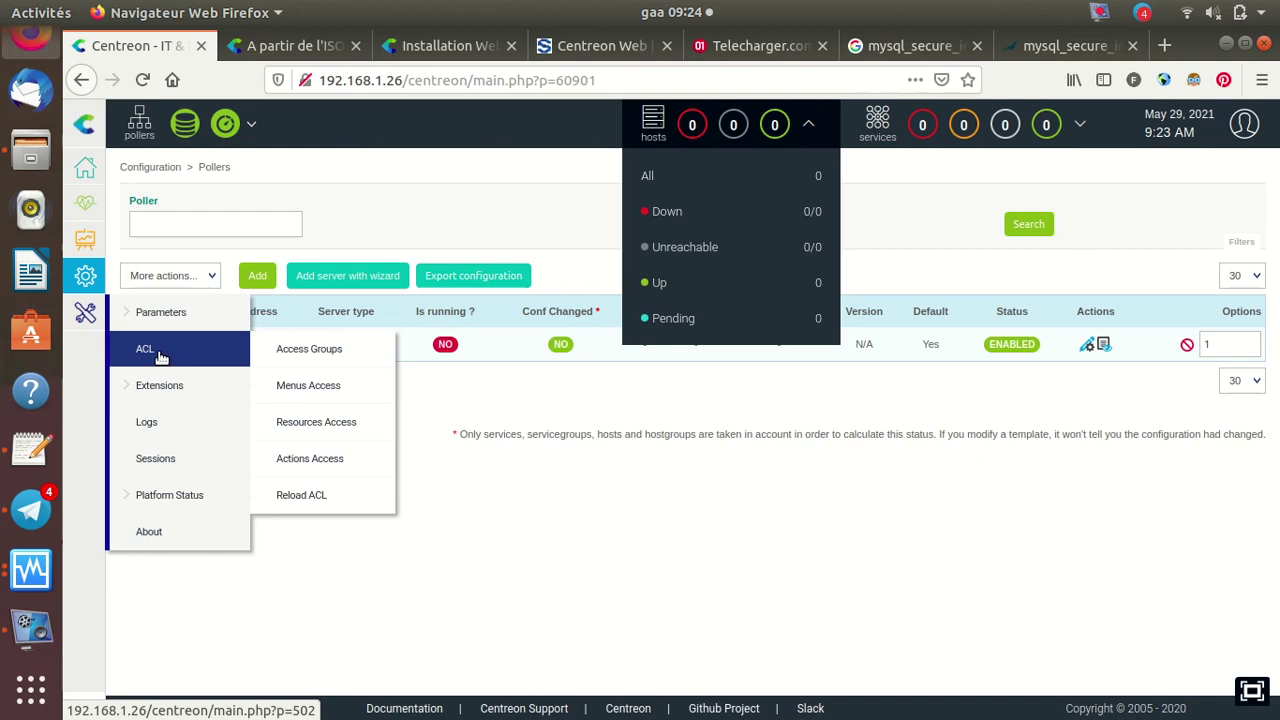
Open Administration > Extensions > Manager and scroll through the extension cards
mouse_move(172, 397)
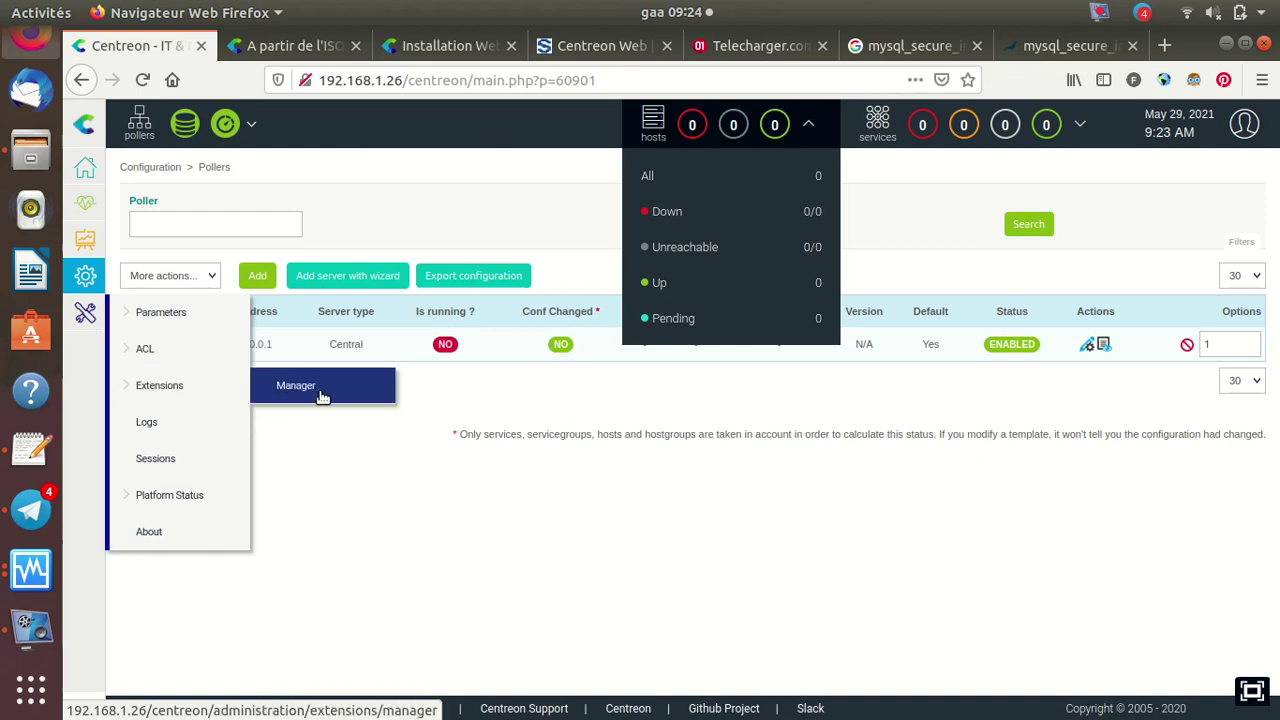
click(324, 394)
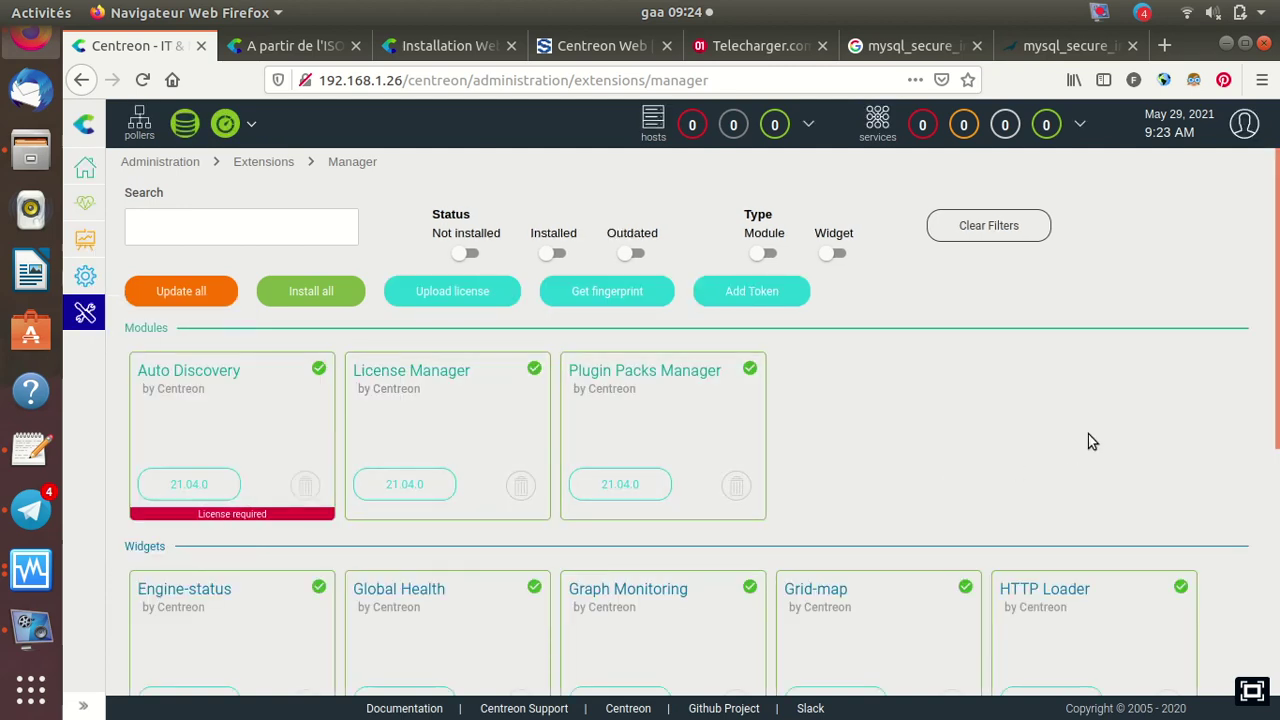
scroll(1093, 426, down, 2)
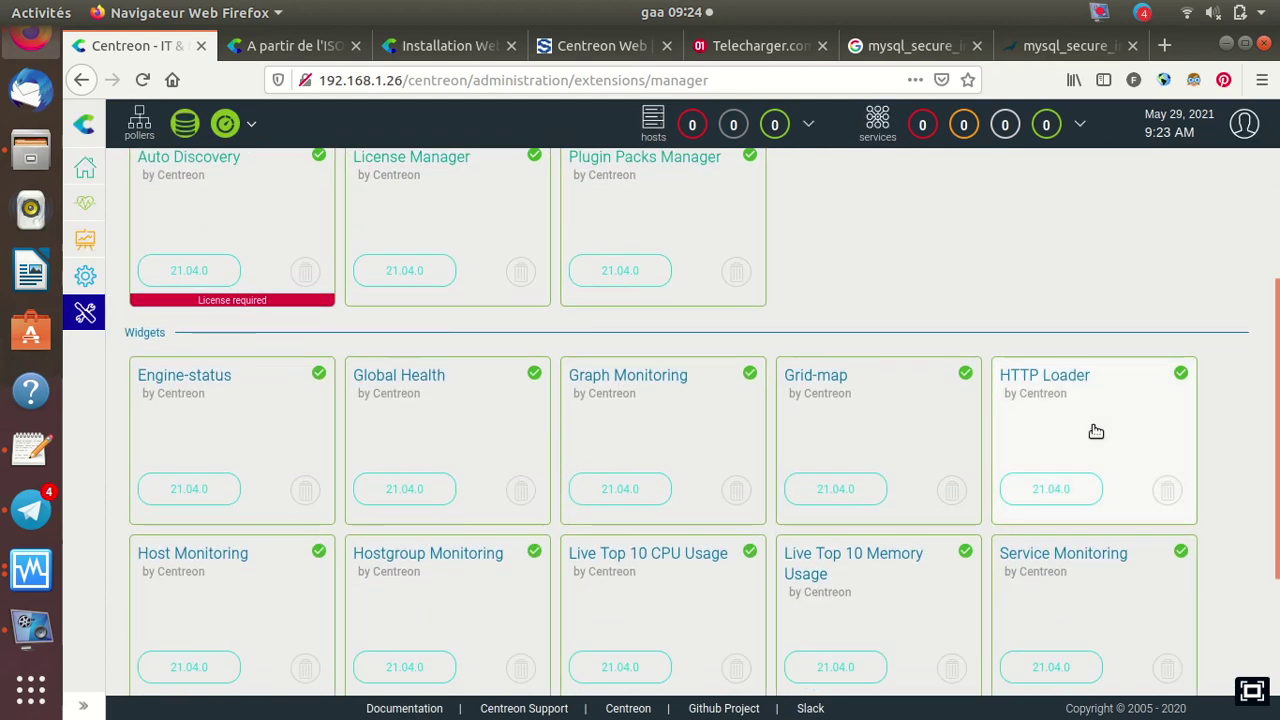
scroll(1095, 430, down, 2)
scroll(1096, 431, down, 1)
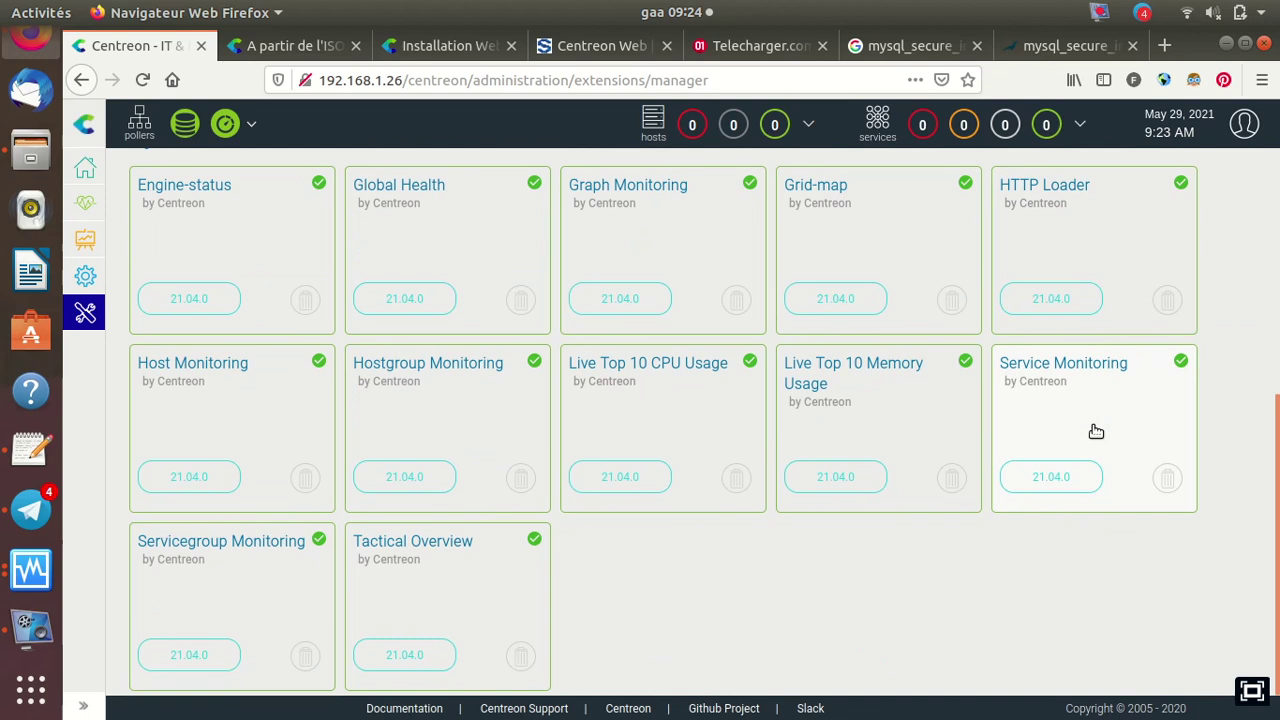
scroll(1096, 431, up, 3)
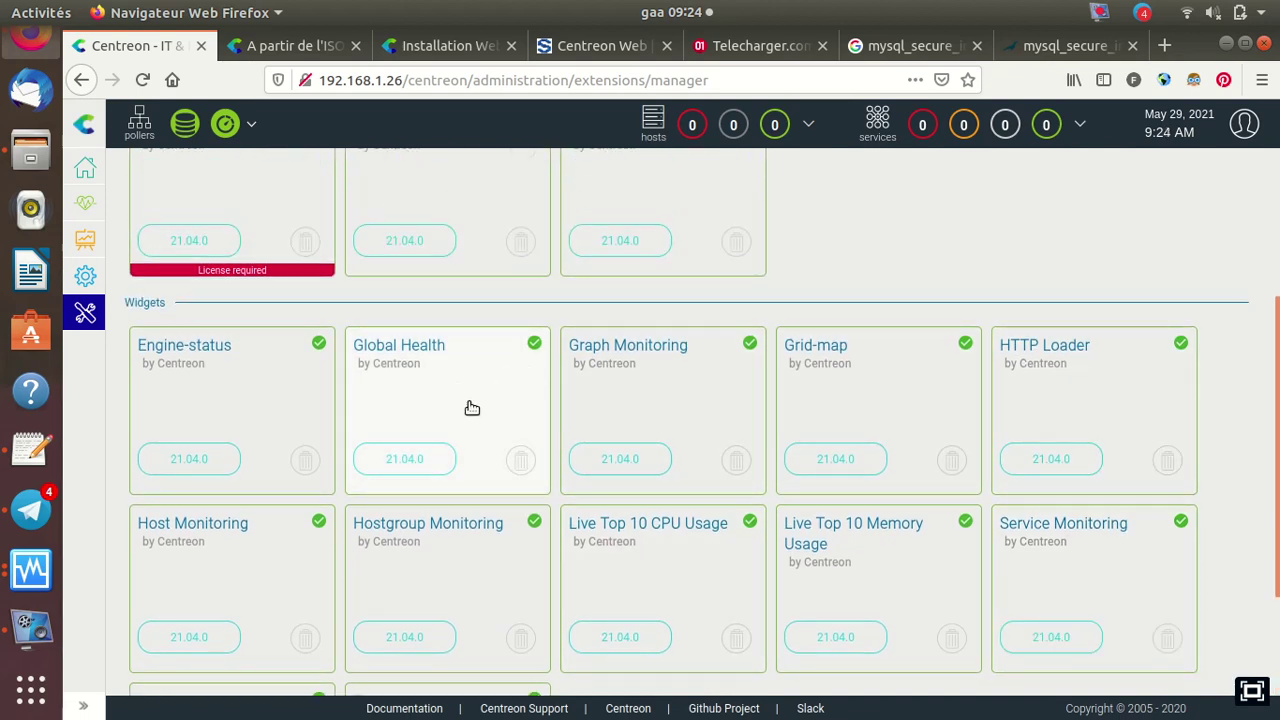
scroll(500, 510, up, 5)
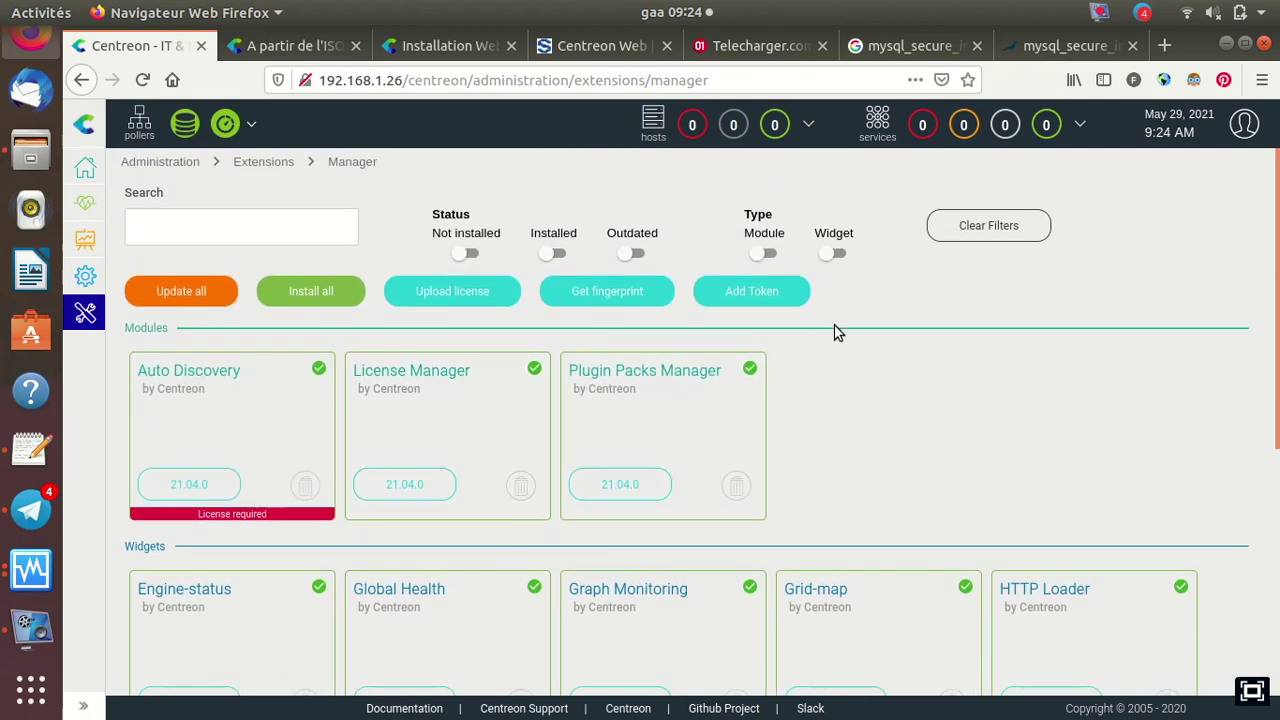
Filter to Installed extensions and review the modules and widgets at version 21.04.0
click(559, 257)
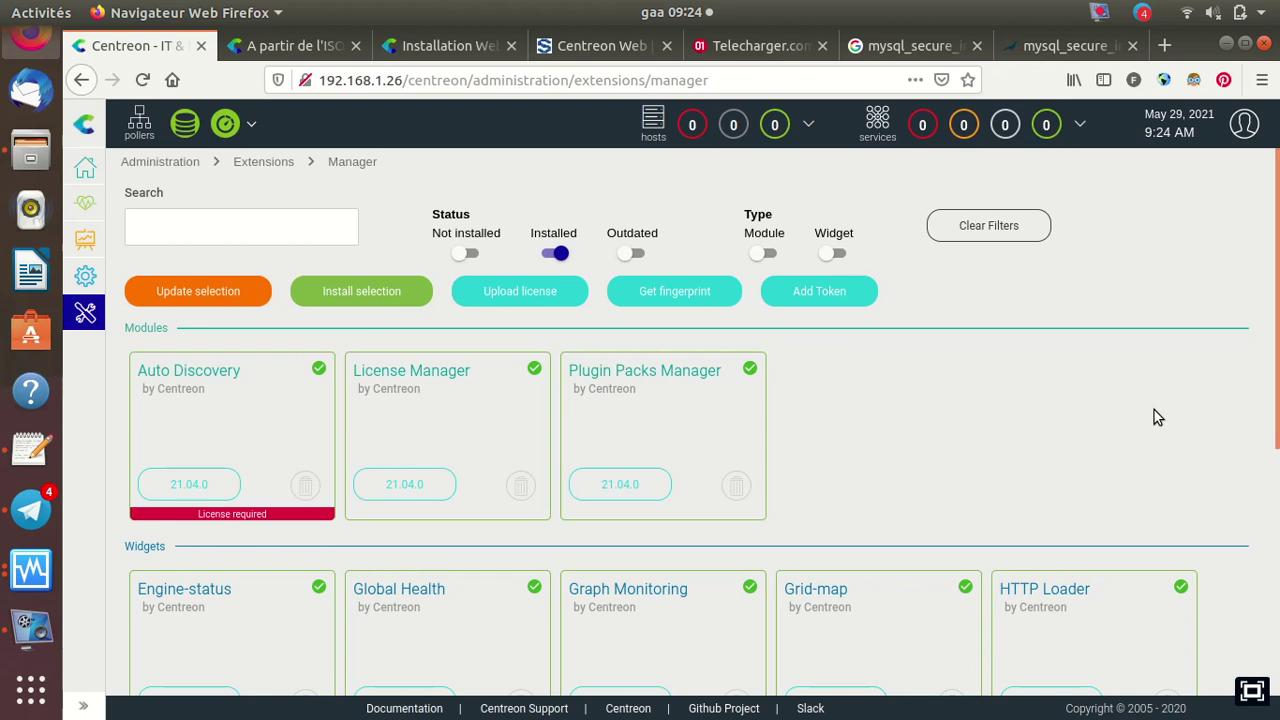
scroll(1154, 410, down, 3)
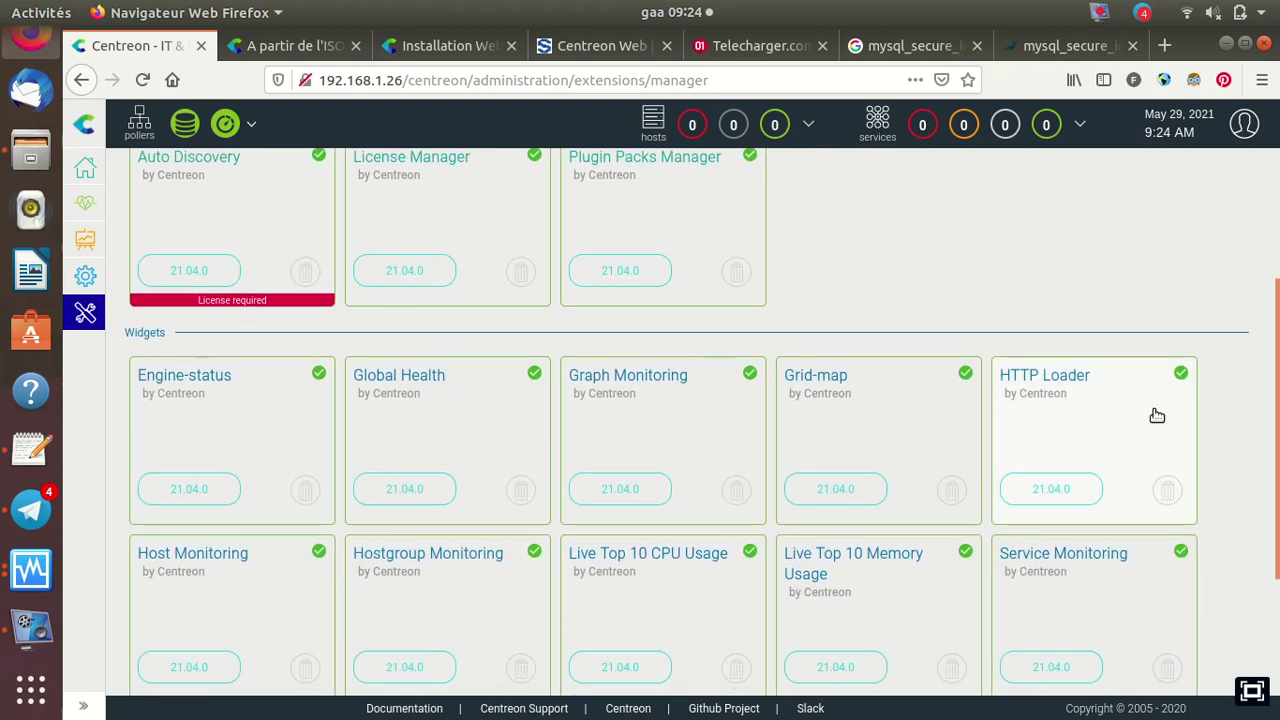
scroll(1156, 415, up, 2)
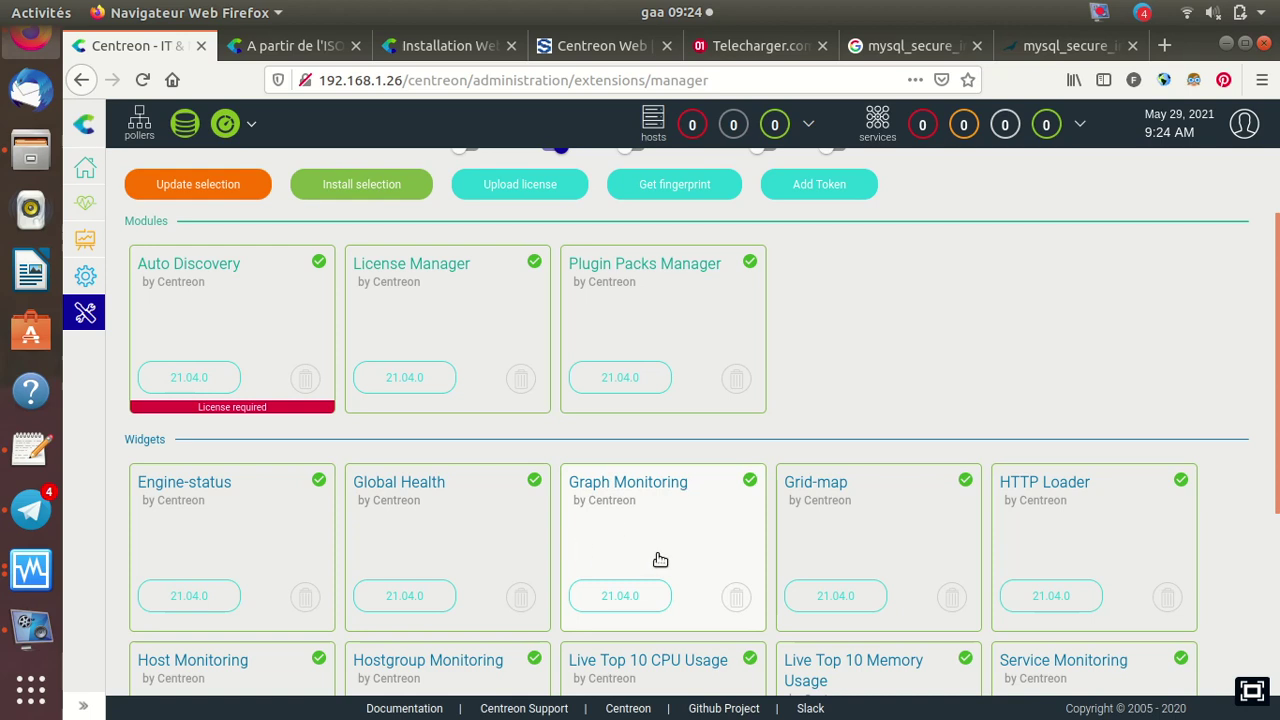
scroll(1000, 450, down, 3)
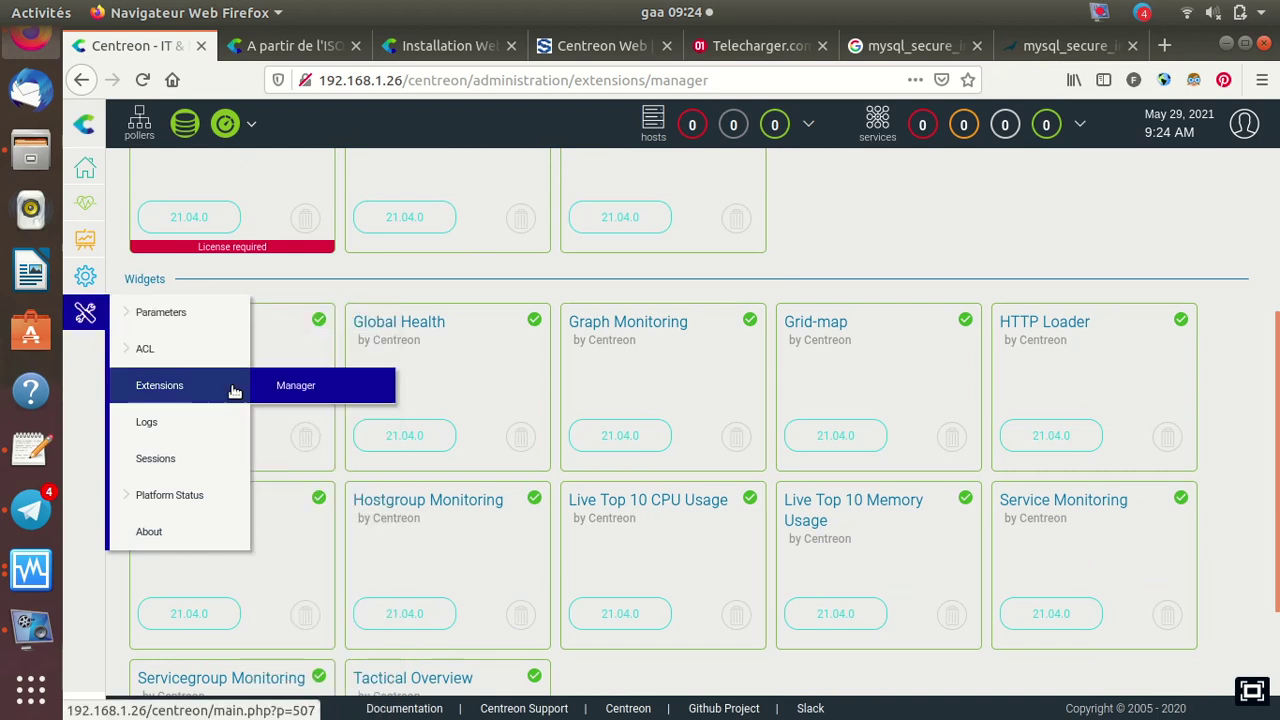
mouse_move(197, 499)
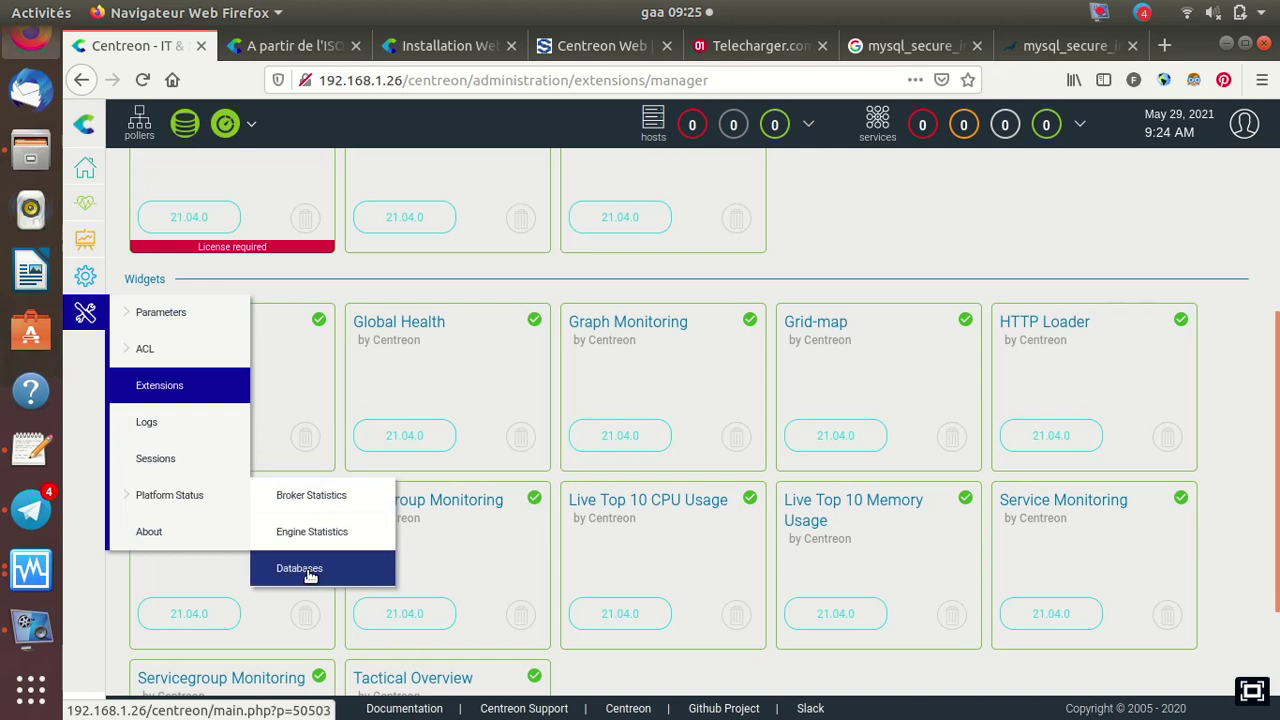
Open Platform Status > Databases showing MariaDB 10.5.8, then minimize vokoscreenNG
click(313, 568)
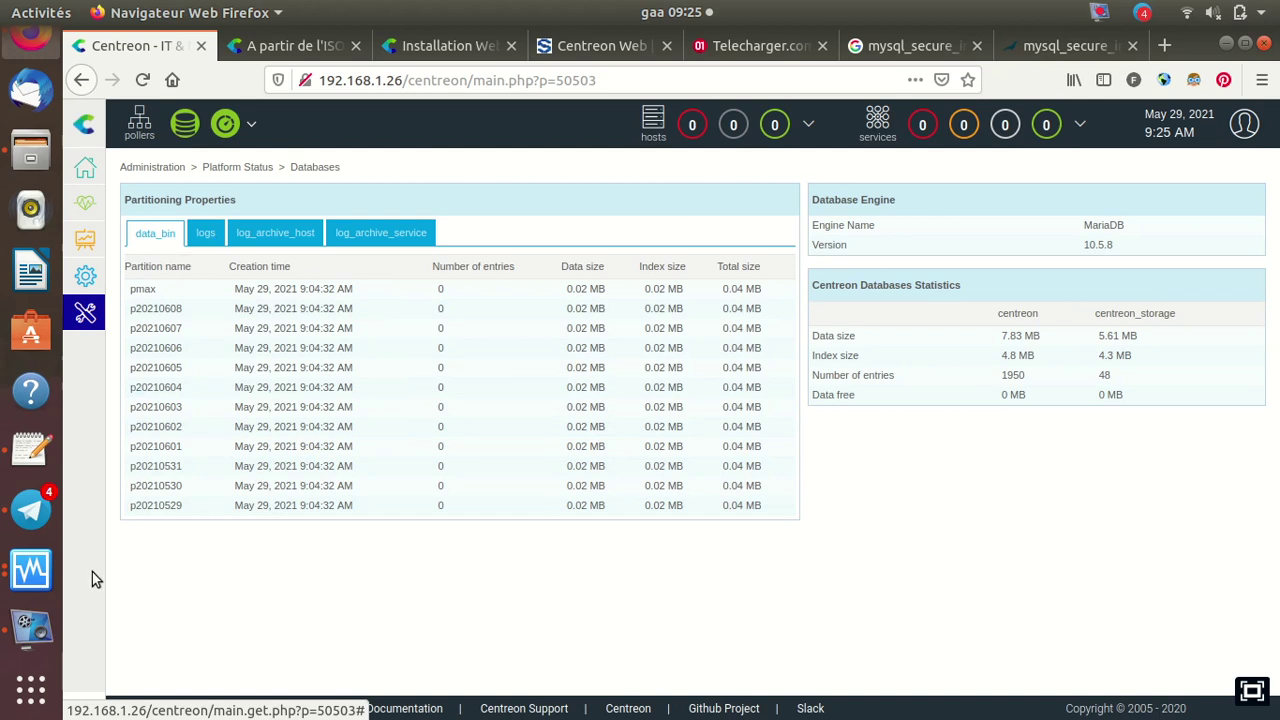
click(33, 630)
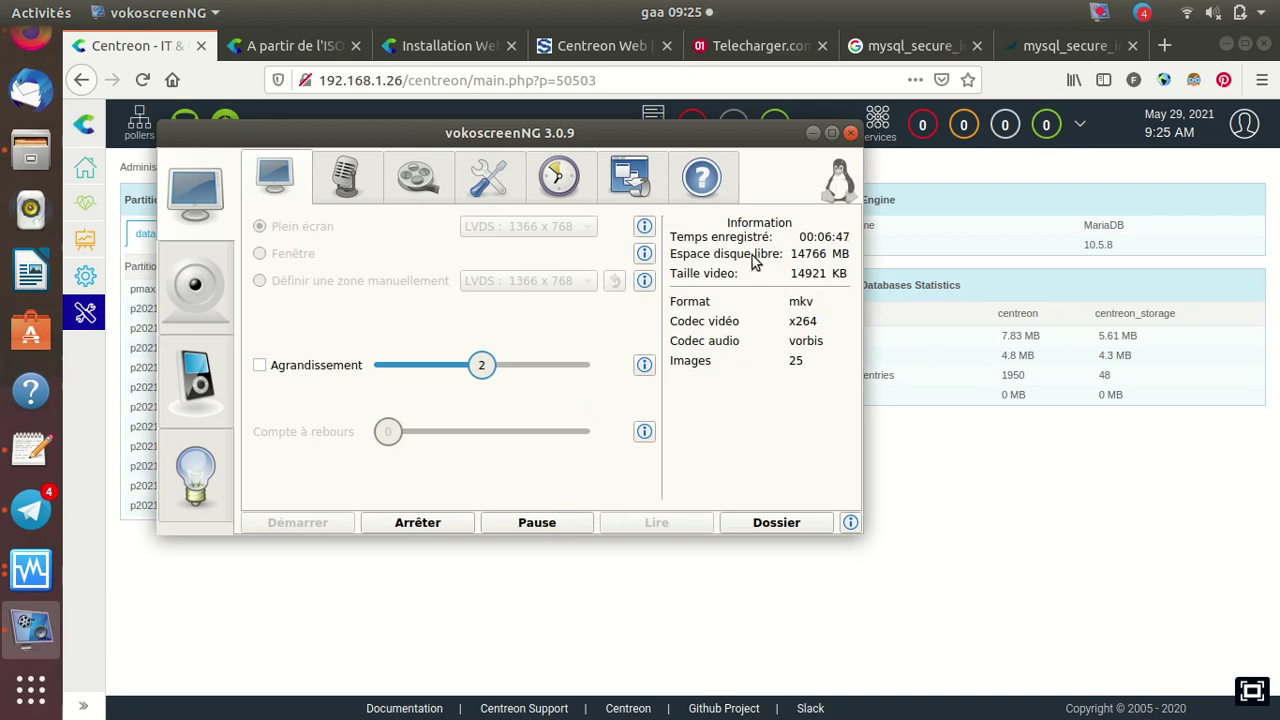
click(813, 133)
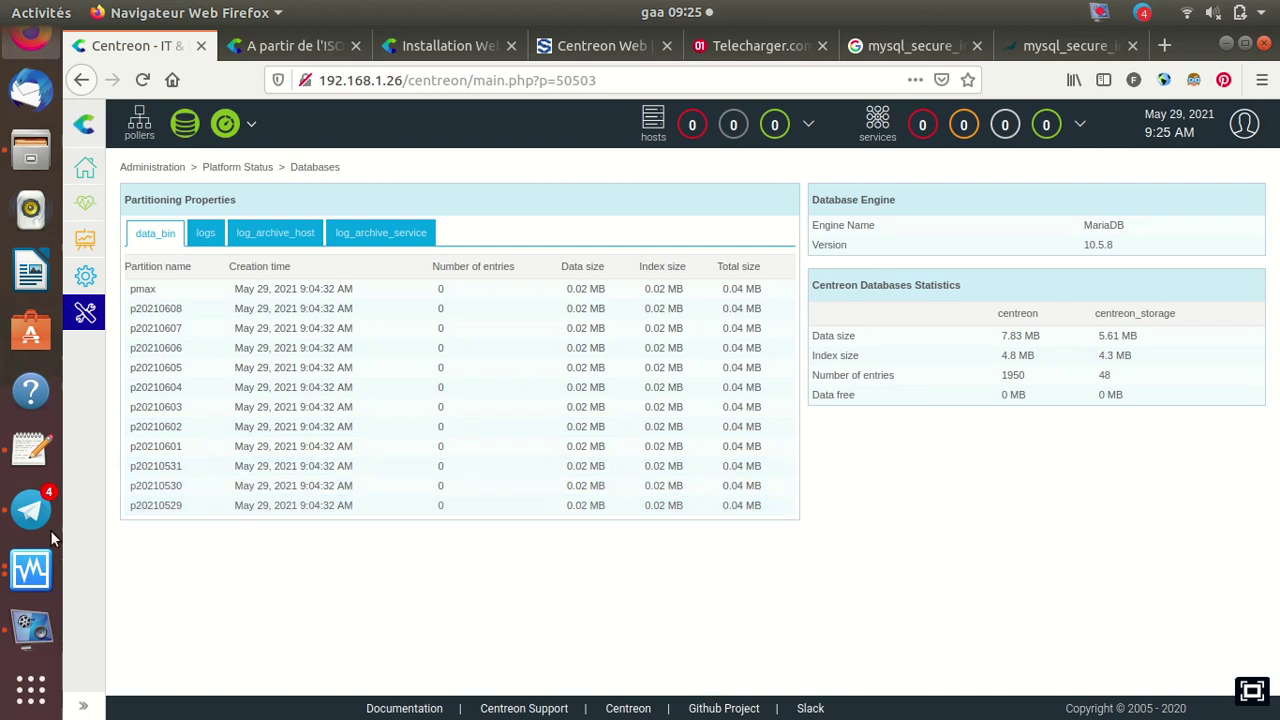
Shut down the centreon VM with 'init 0' in its console, then bring up the VirtualBox Manager
click(24, 634)
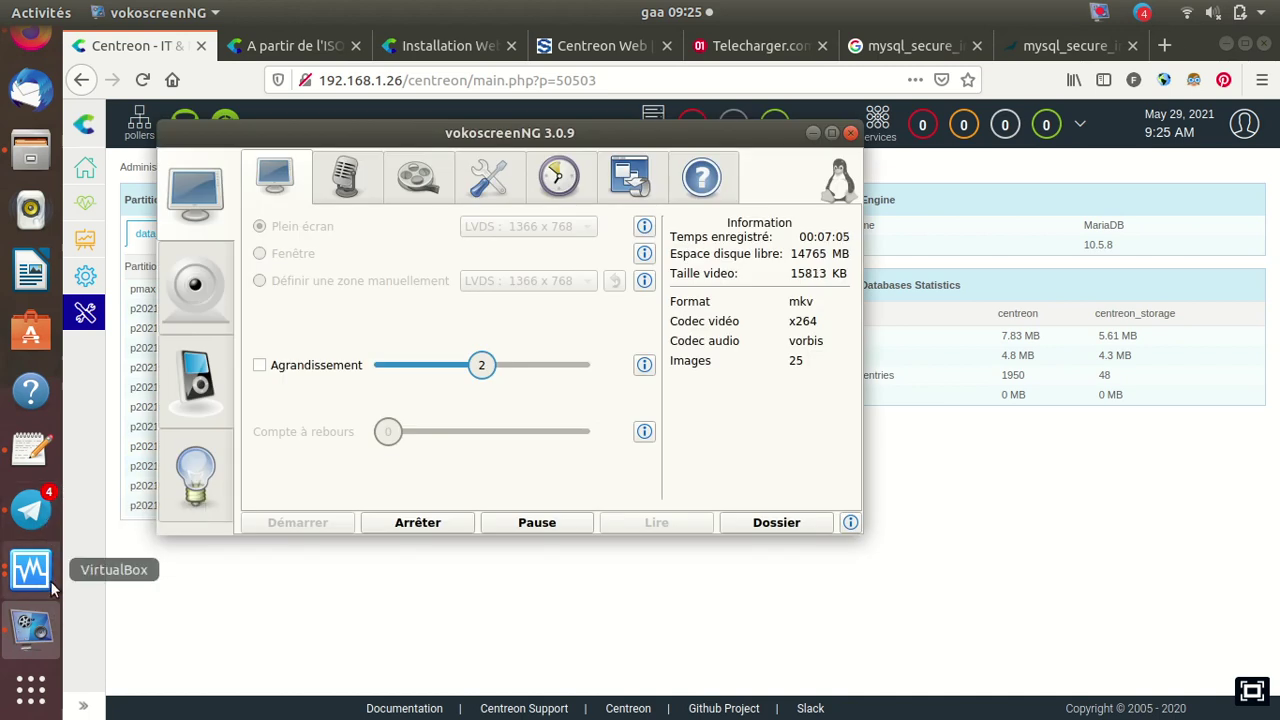
click(30, 568)
click(182, 425)
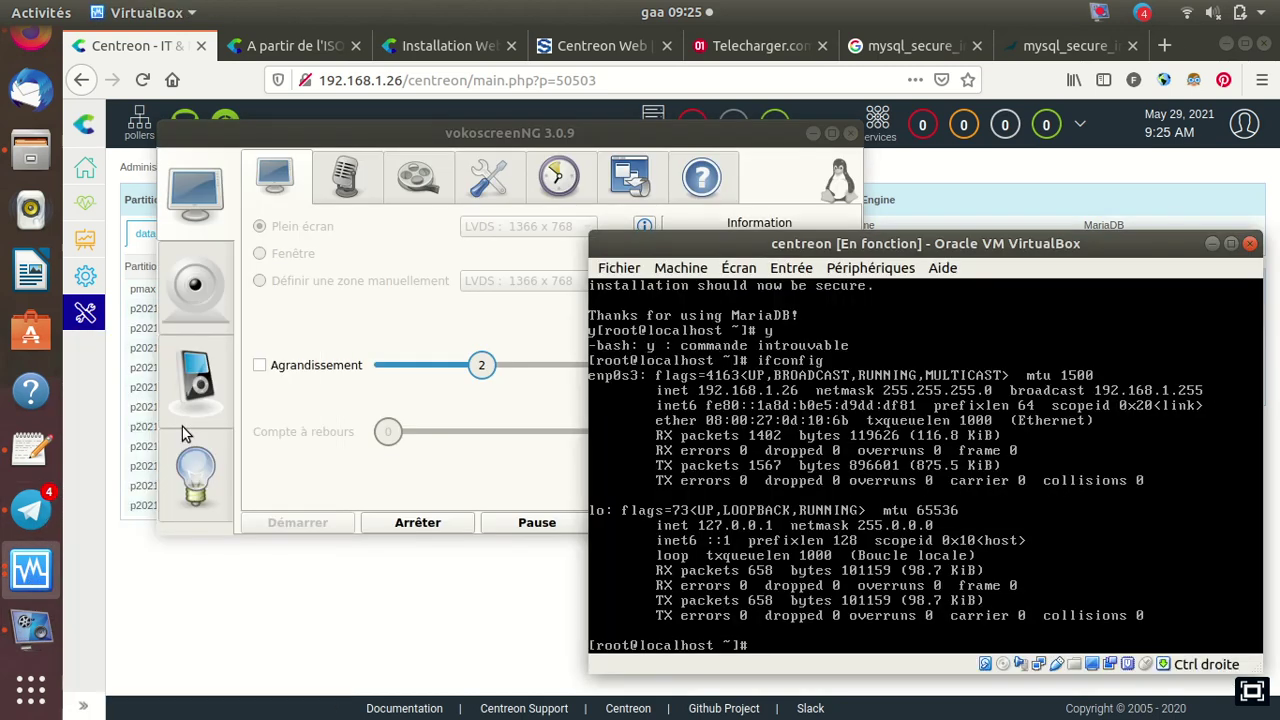
click(814, 133)
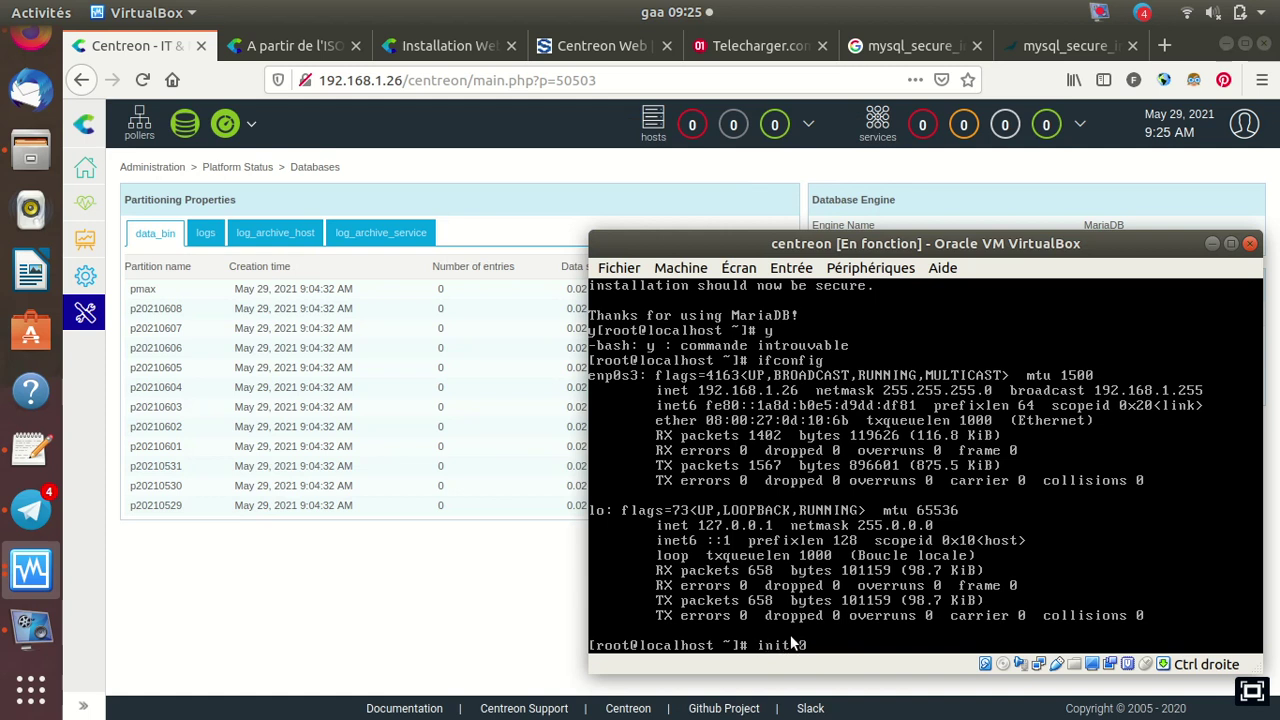
key(Return)
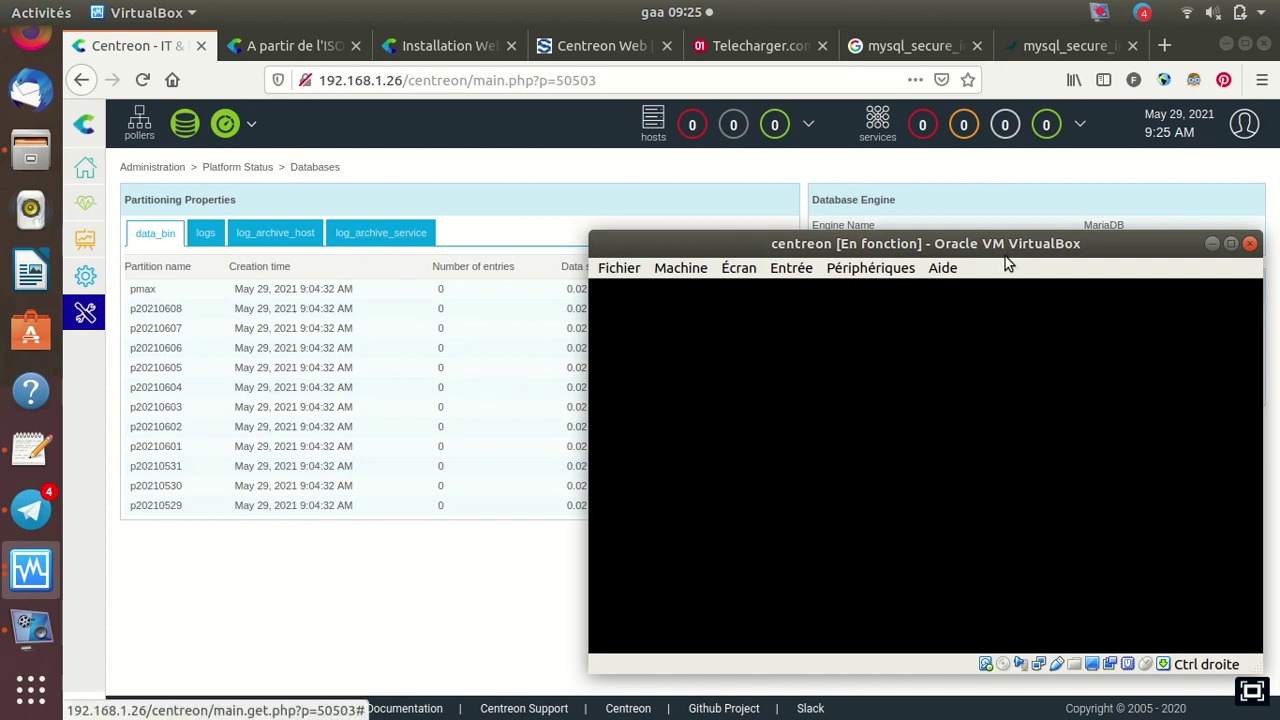
click(1218, 244)
click(25, 585)
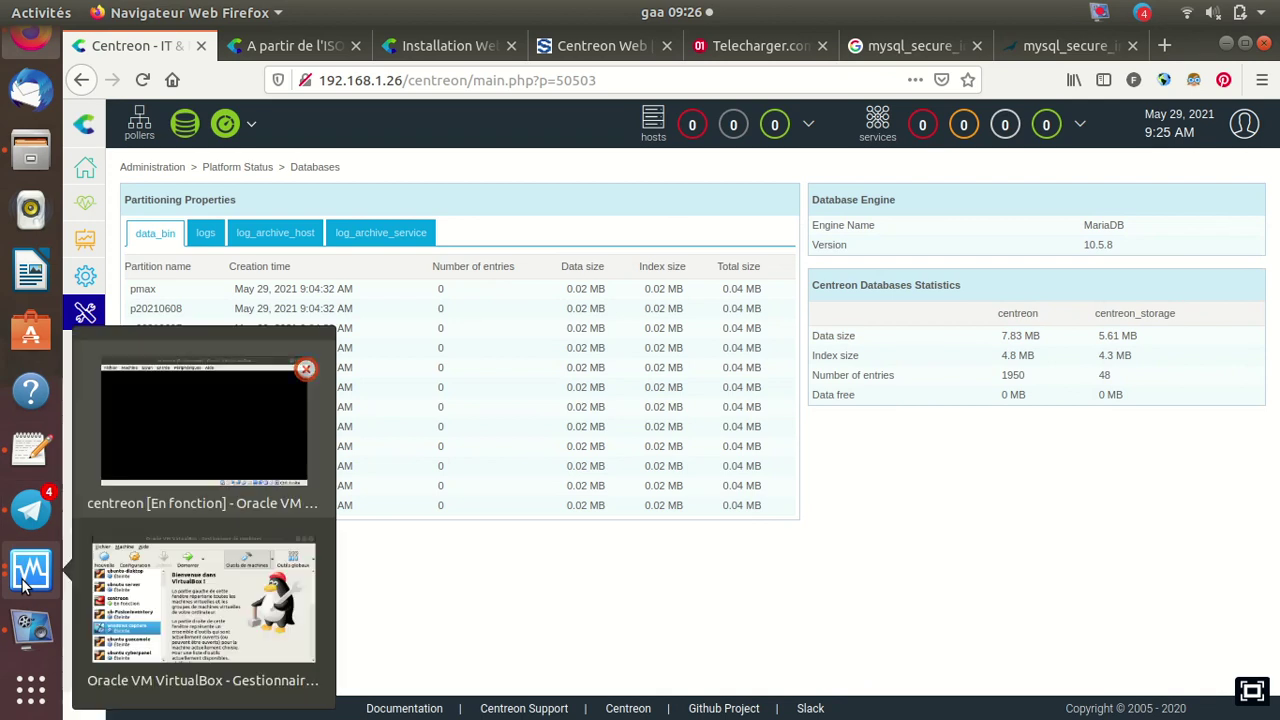
Start a new Linux Red Hat (64-bit) virtual machine named centreon-tuto
click(144, 569)
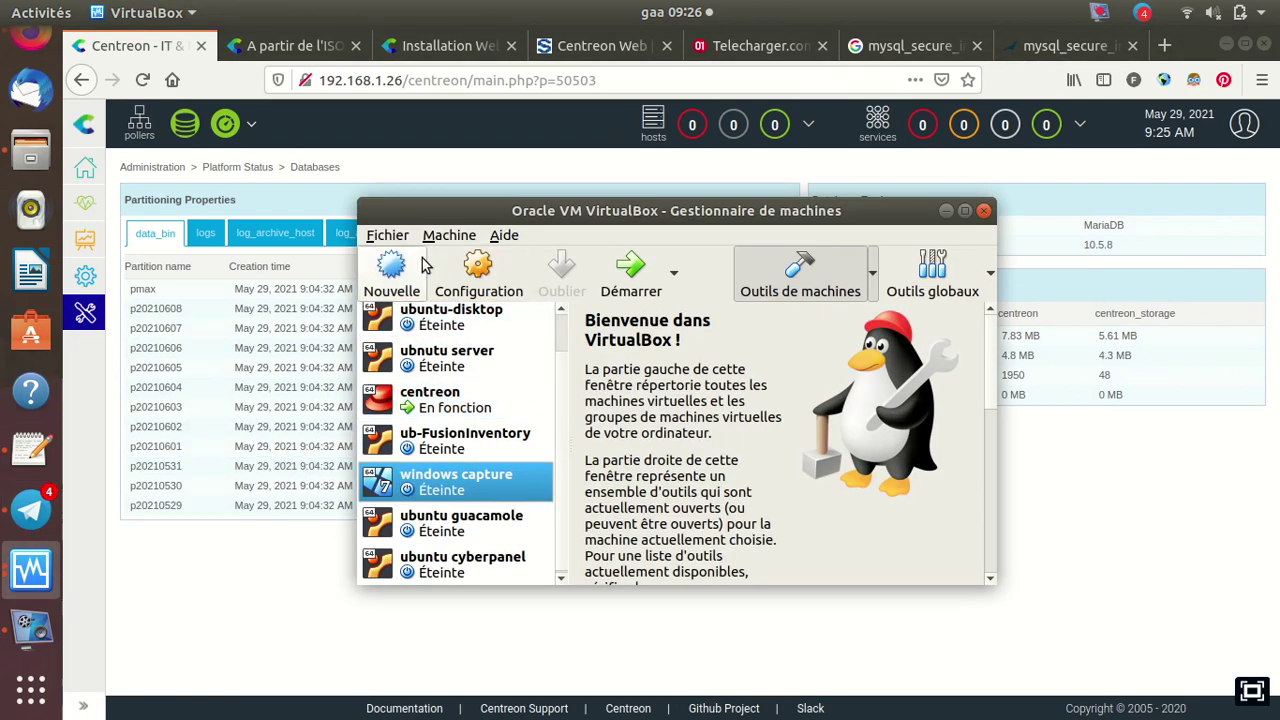
click(405, 260)
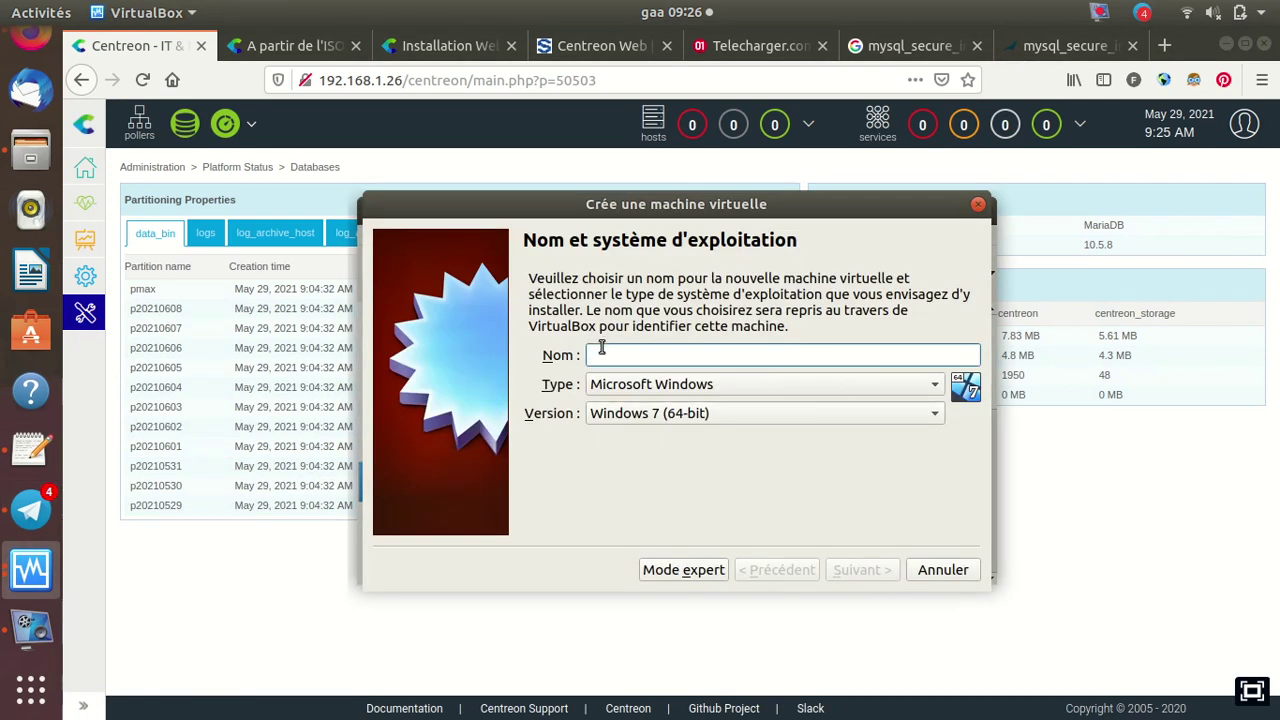
text(cen)
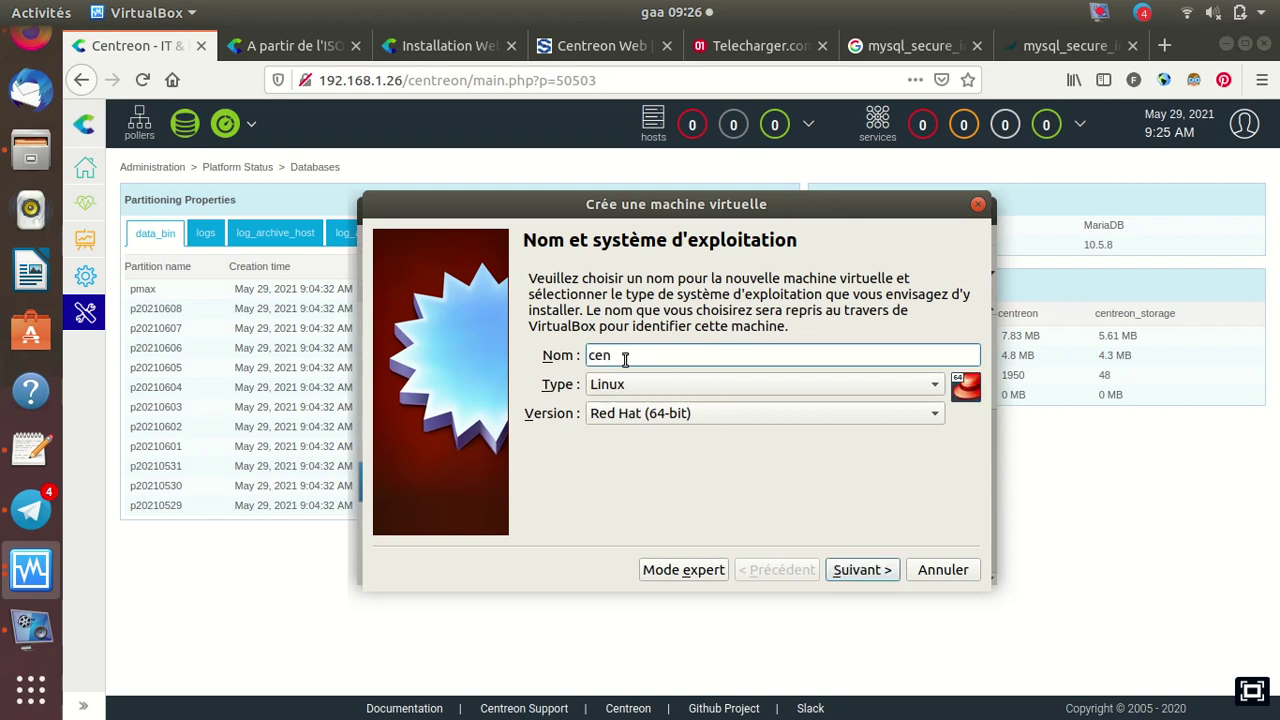
text(treon-tuto)
click(853, 577)
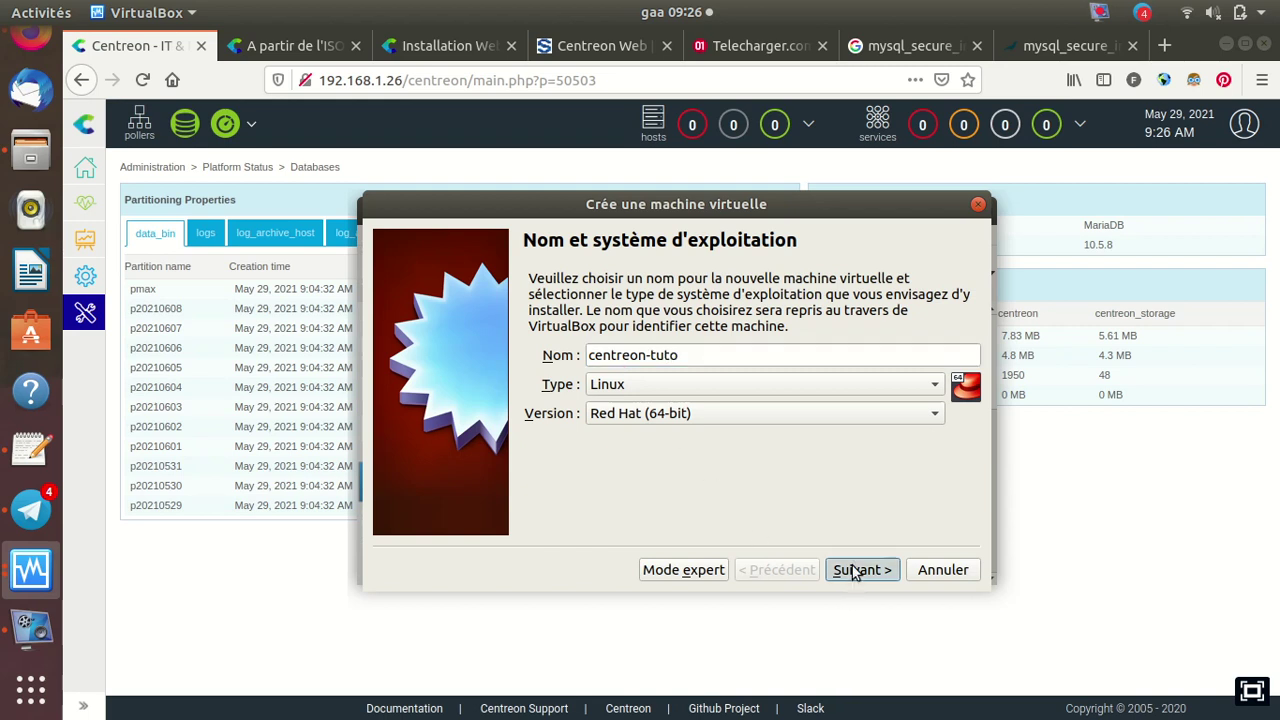
Give the new VM 2048 MiB of memory and continue to the hard disk step
double_click(928, 352)
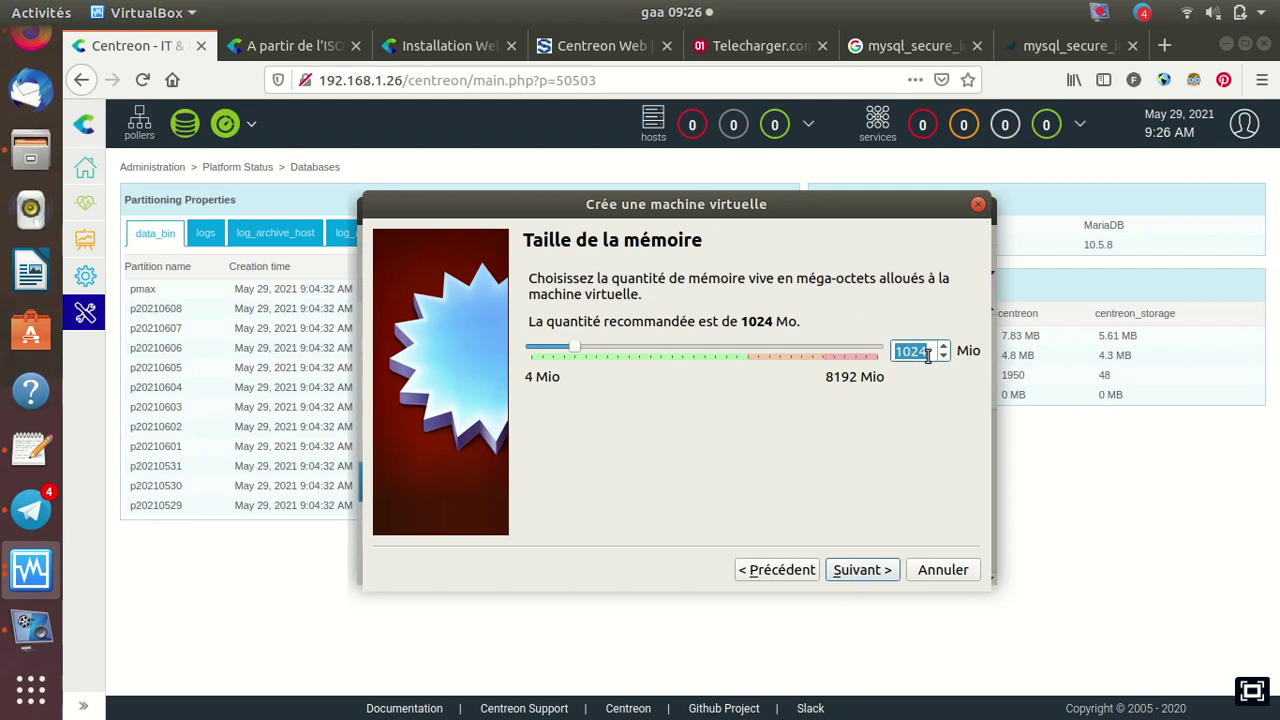
text(201)
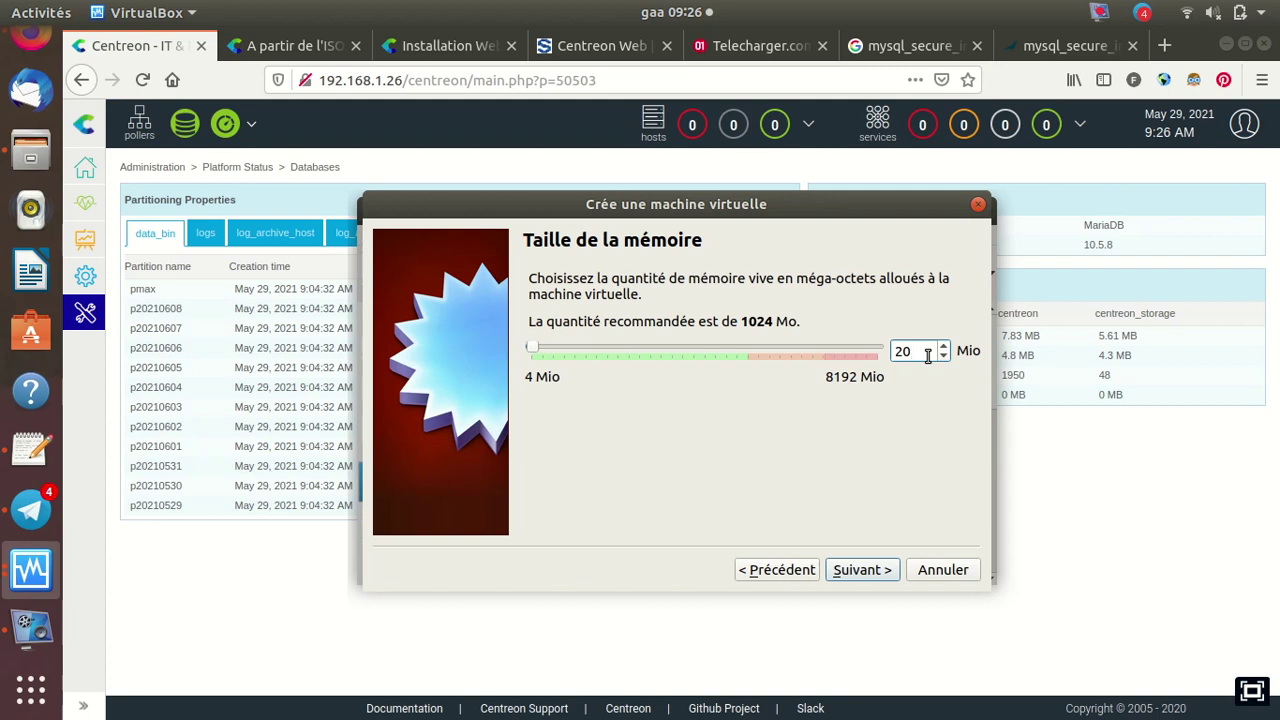
text(24)
key(BackSpace)
key(BackSpace)
text(48)
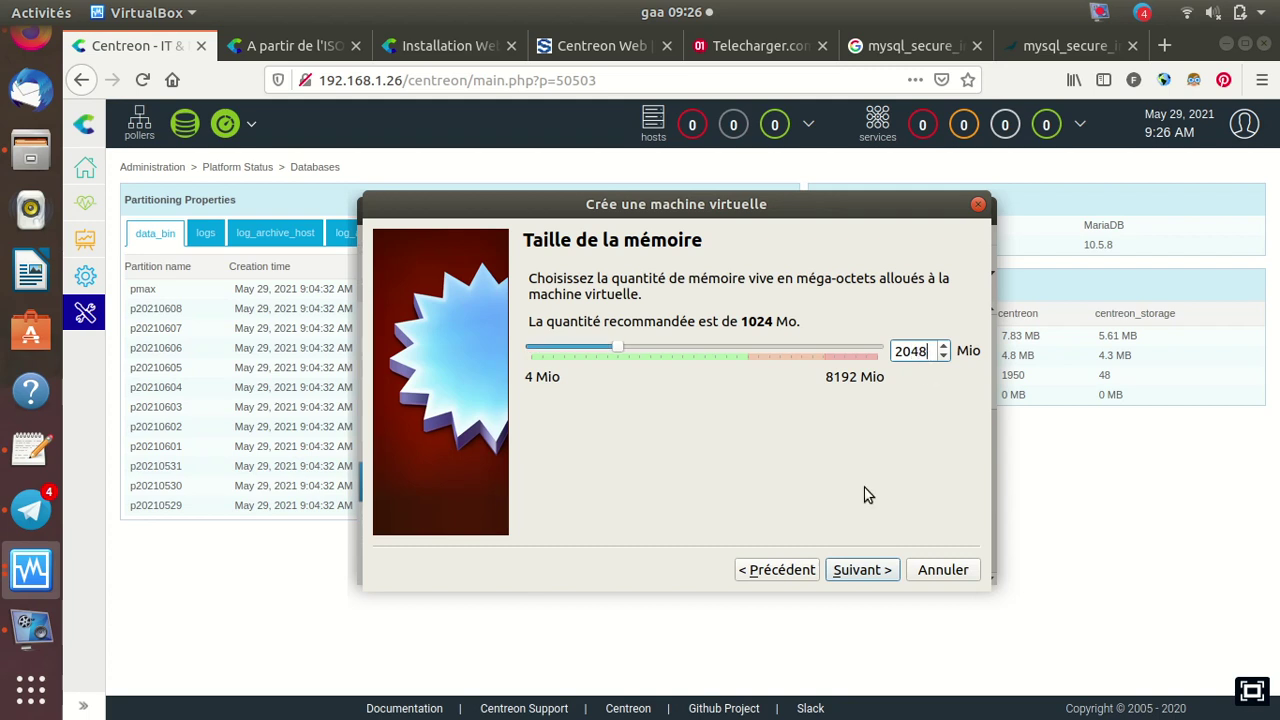
click(860, 570)
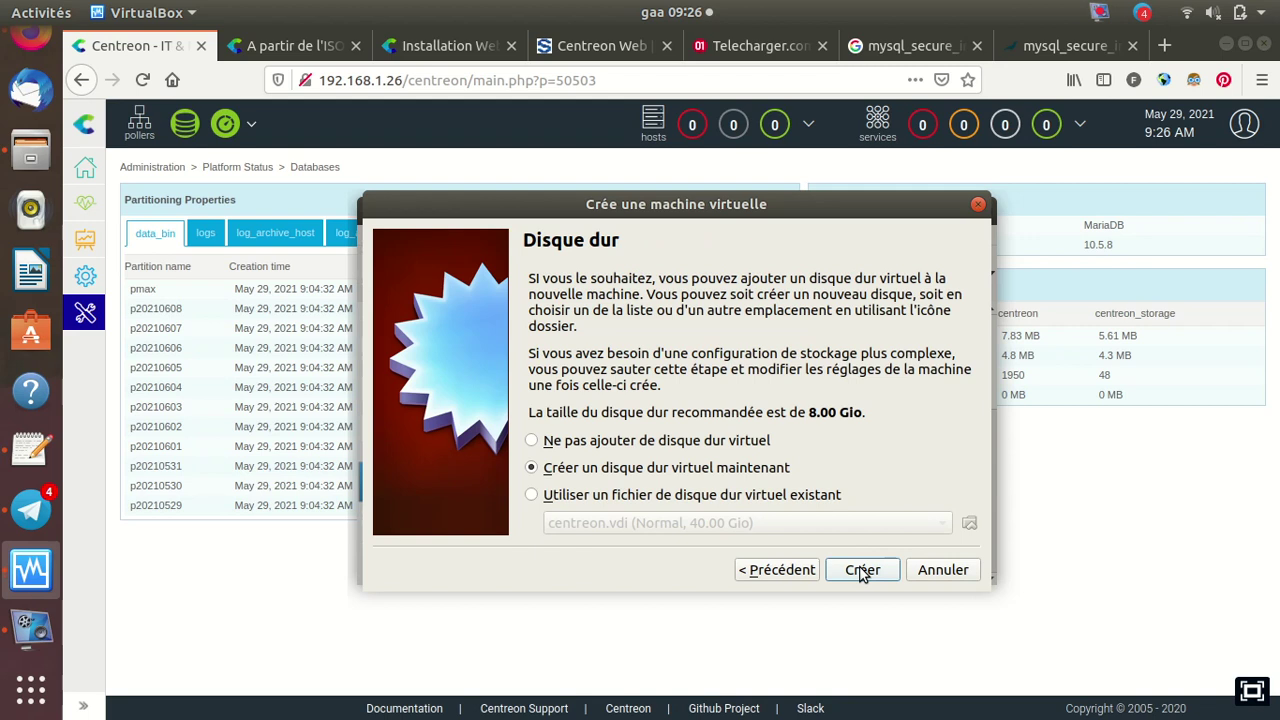
Create a 40 GiB VDI virtual disk with default allocation and finish the centreon-tuto VM
click(862, 571)
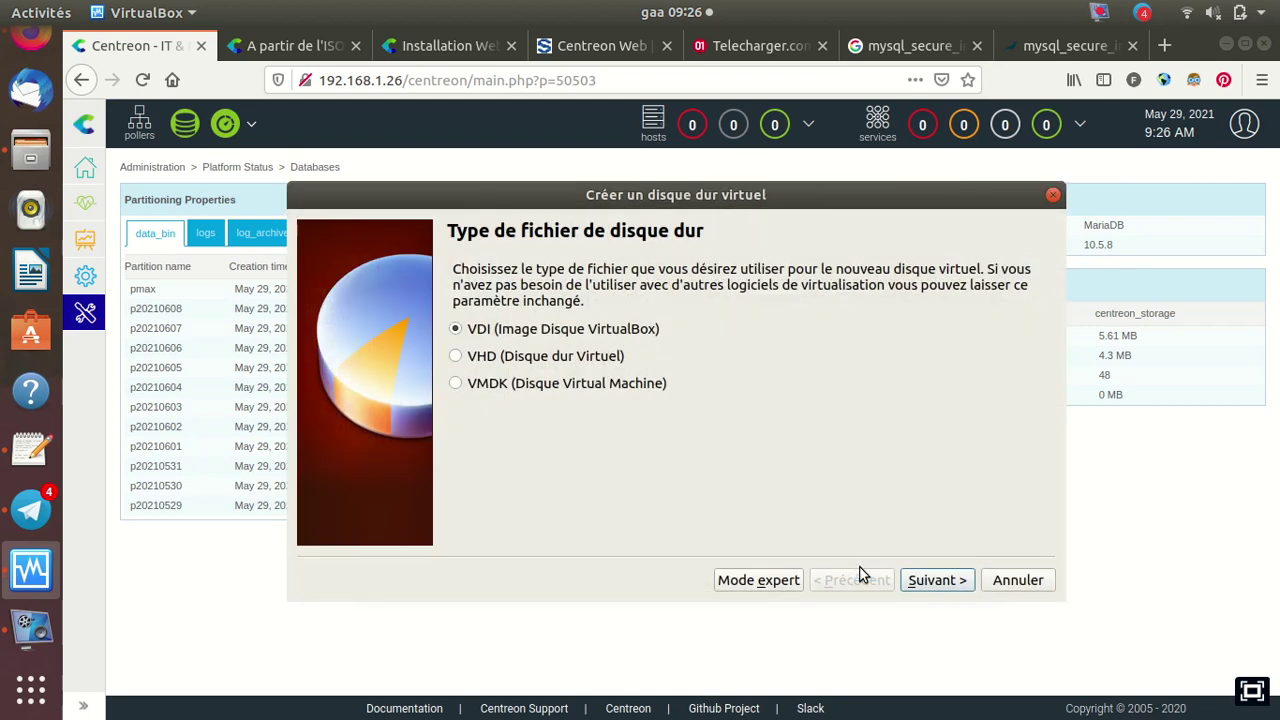
click(938, 580)
click(938, 580)
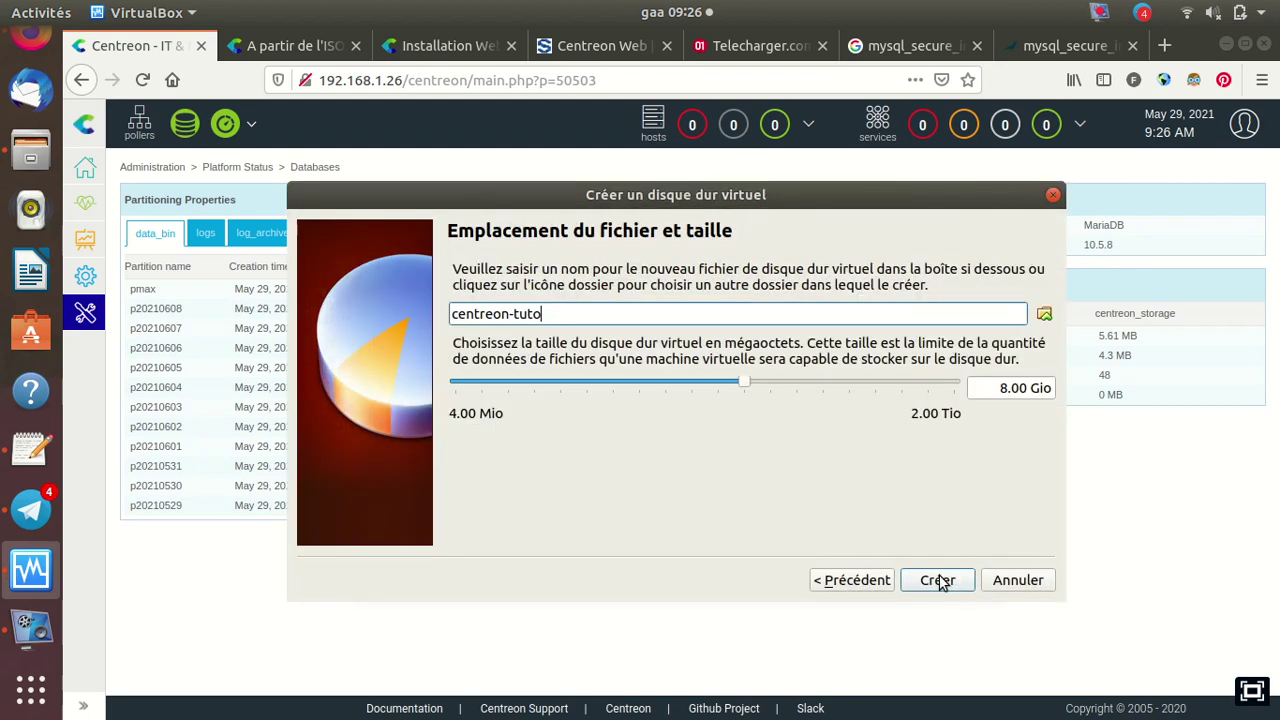
click(1006, 389)
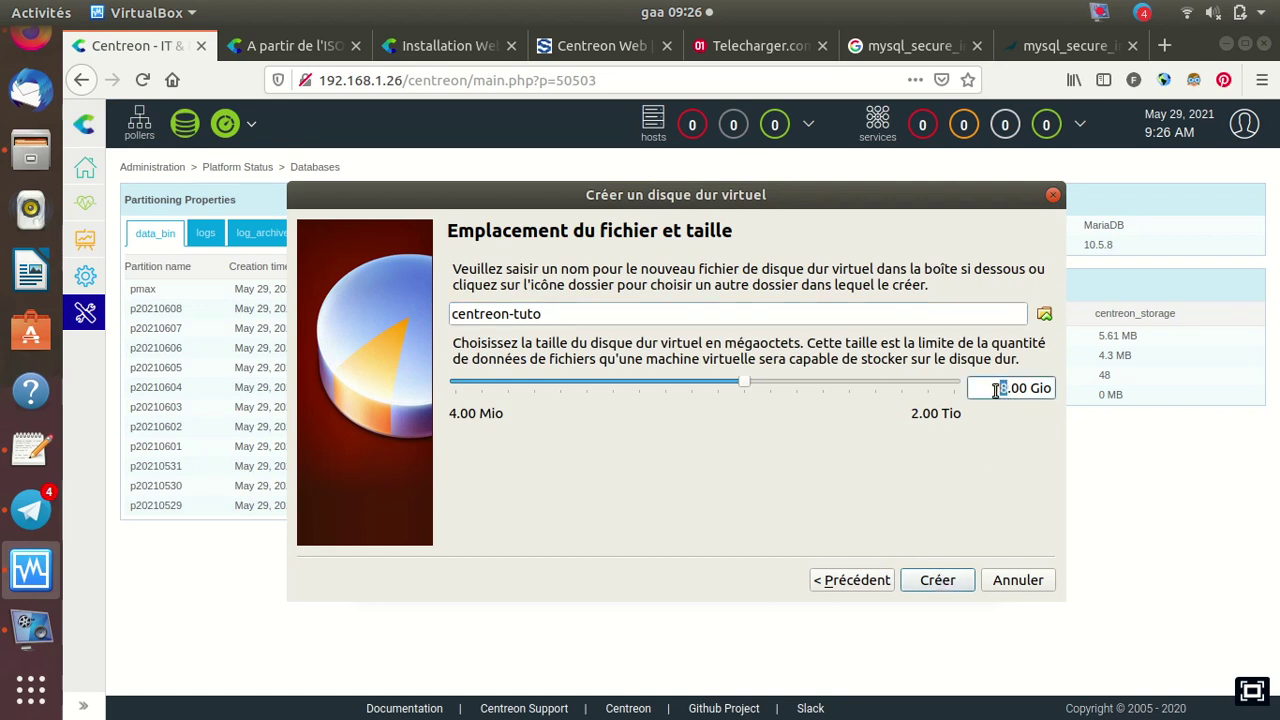
text(40)
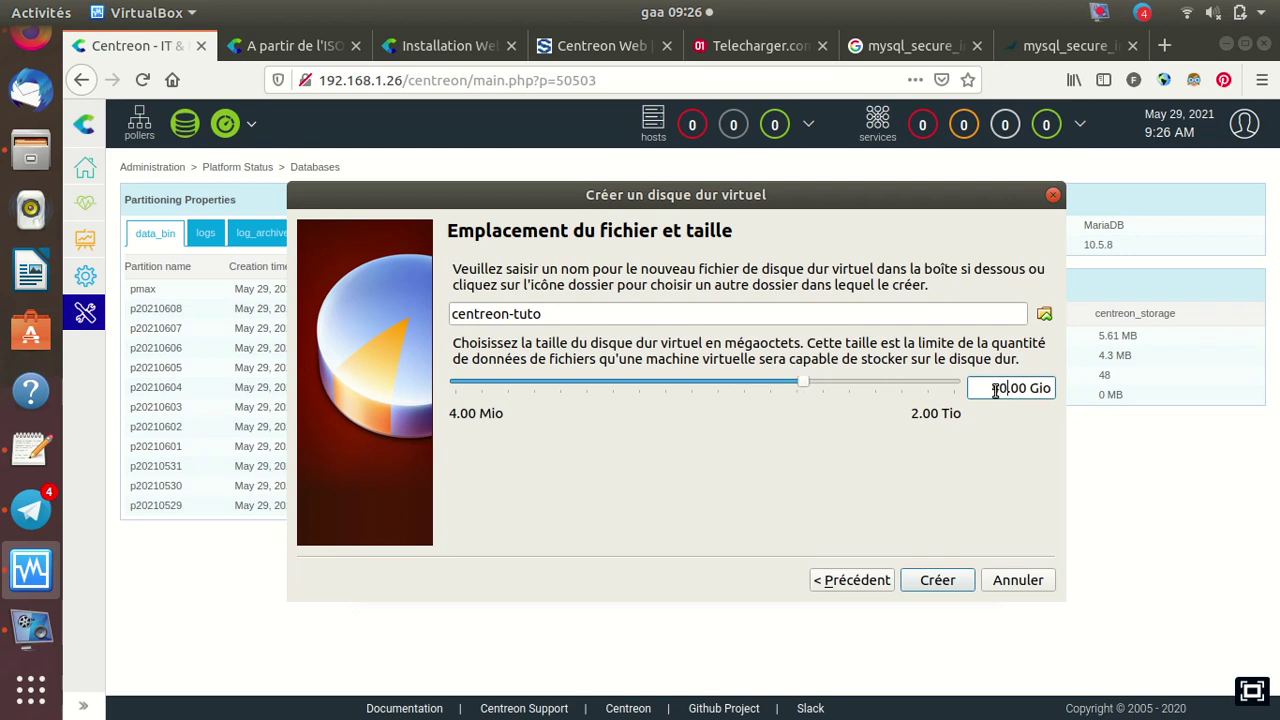
click(938, 582)
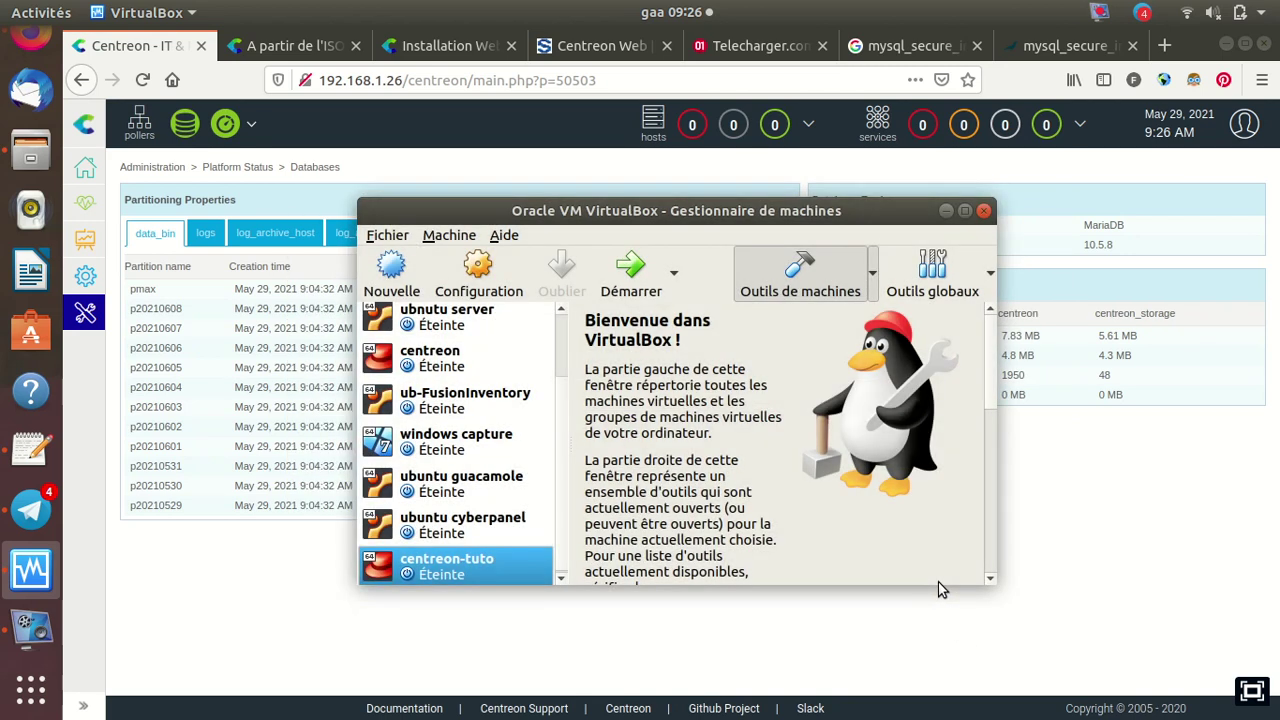
Set centreon-tuto's network adapter to bridged on wlp3s0 with promiscuous mode 'Tout autoriser'
click(484, 270)
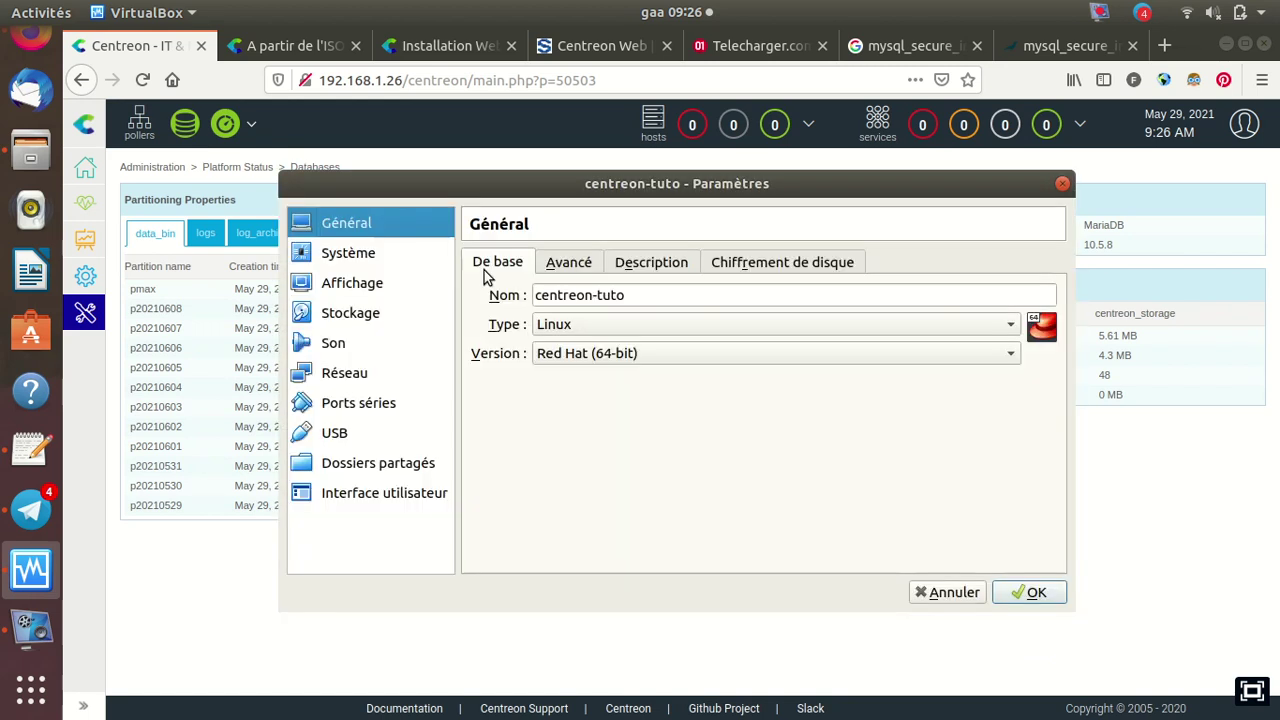
click(350, 376)
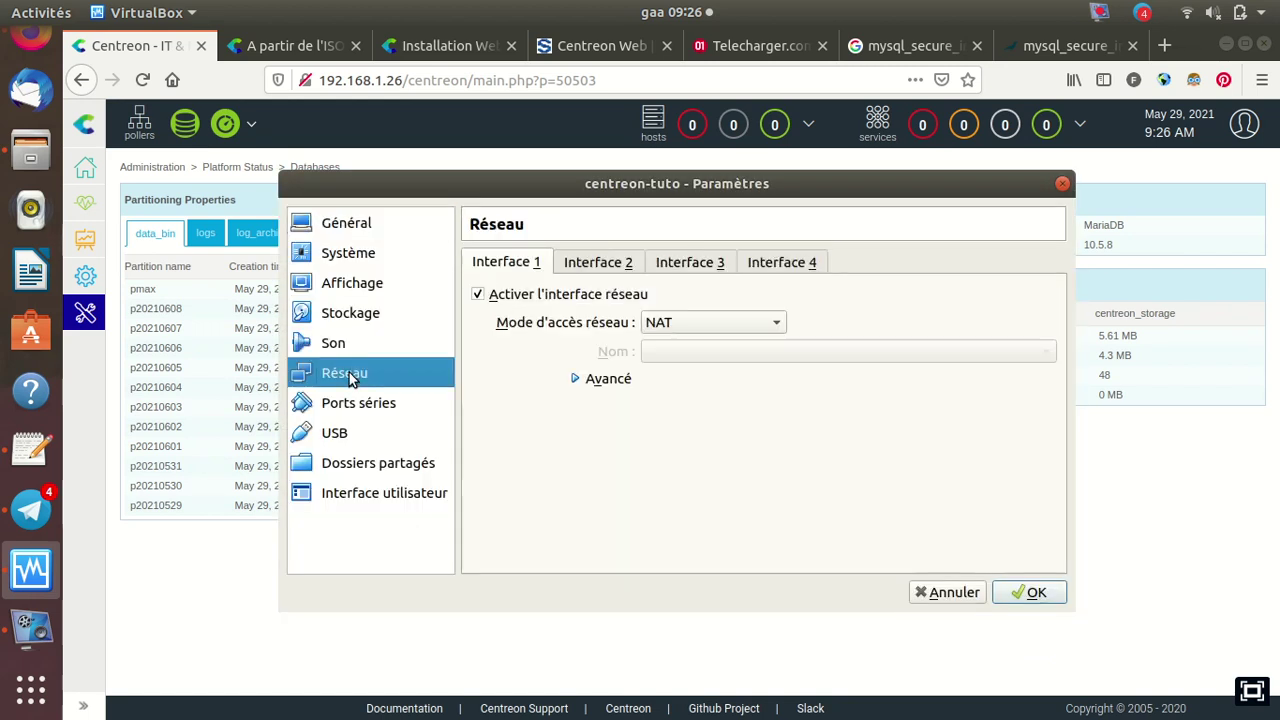
click(714, 326)
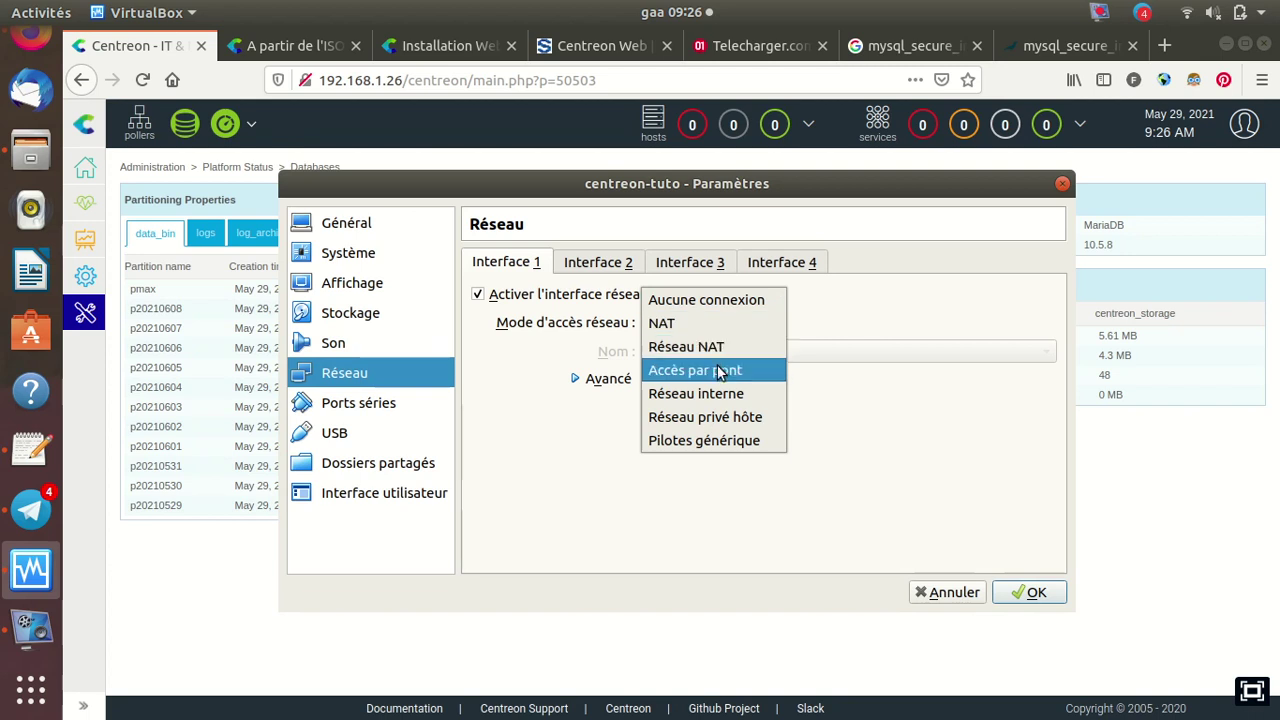
click(726, 369)
click(616, 382)
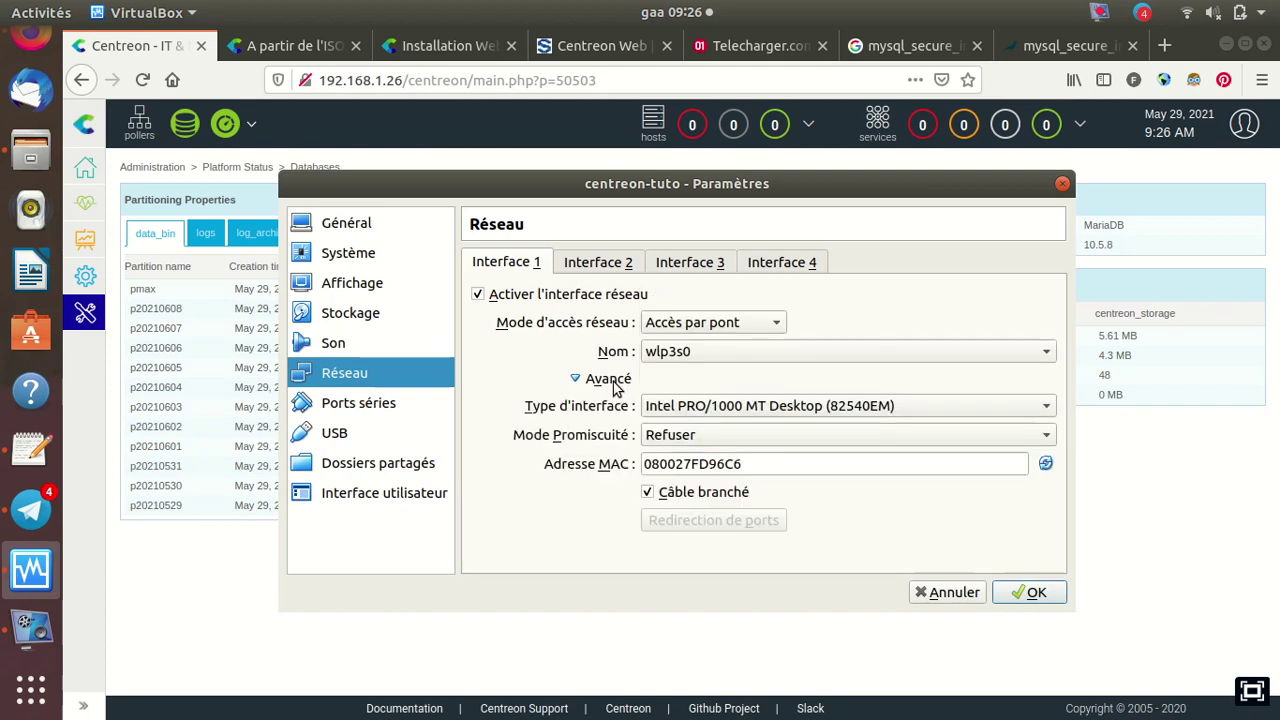
click(676, 436)
click(694, 482)
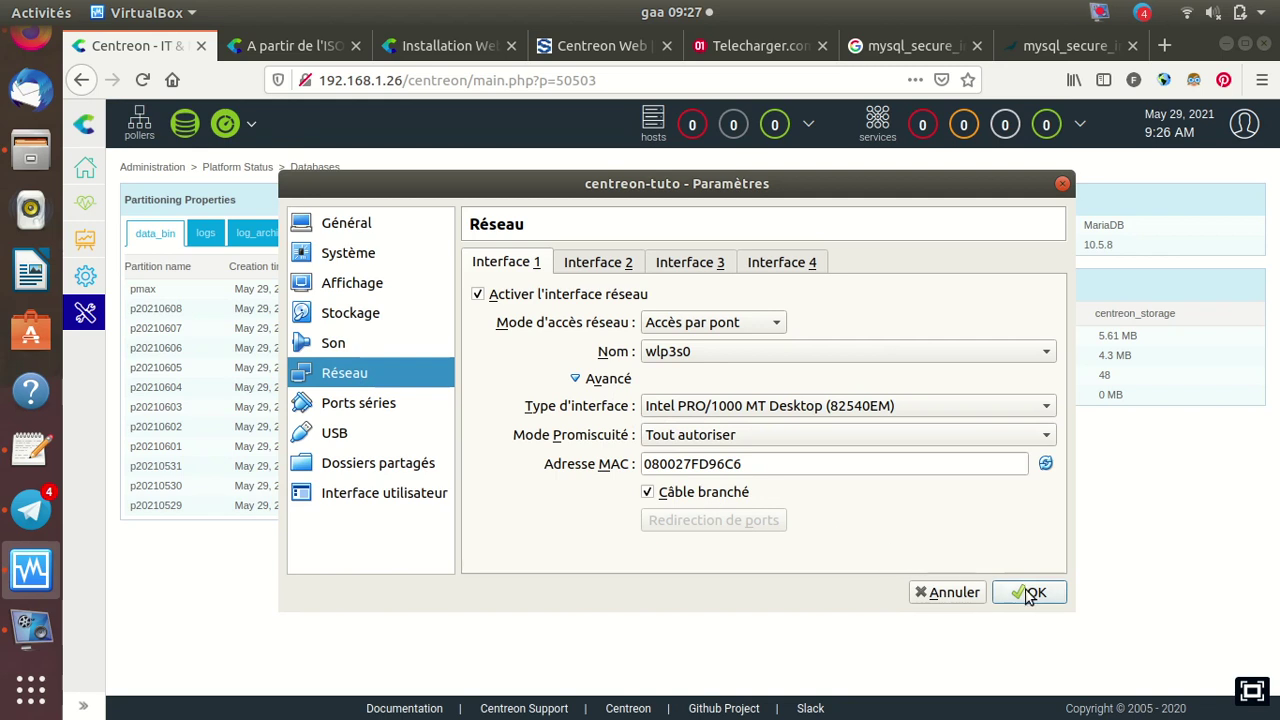
click(360, 316)
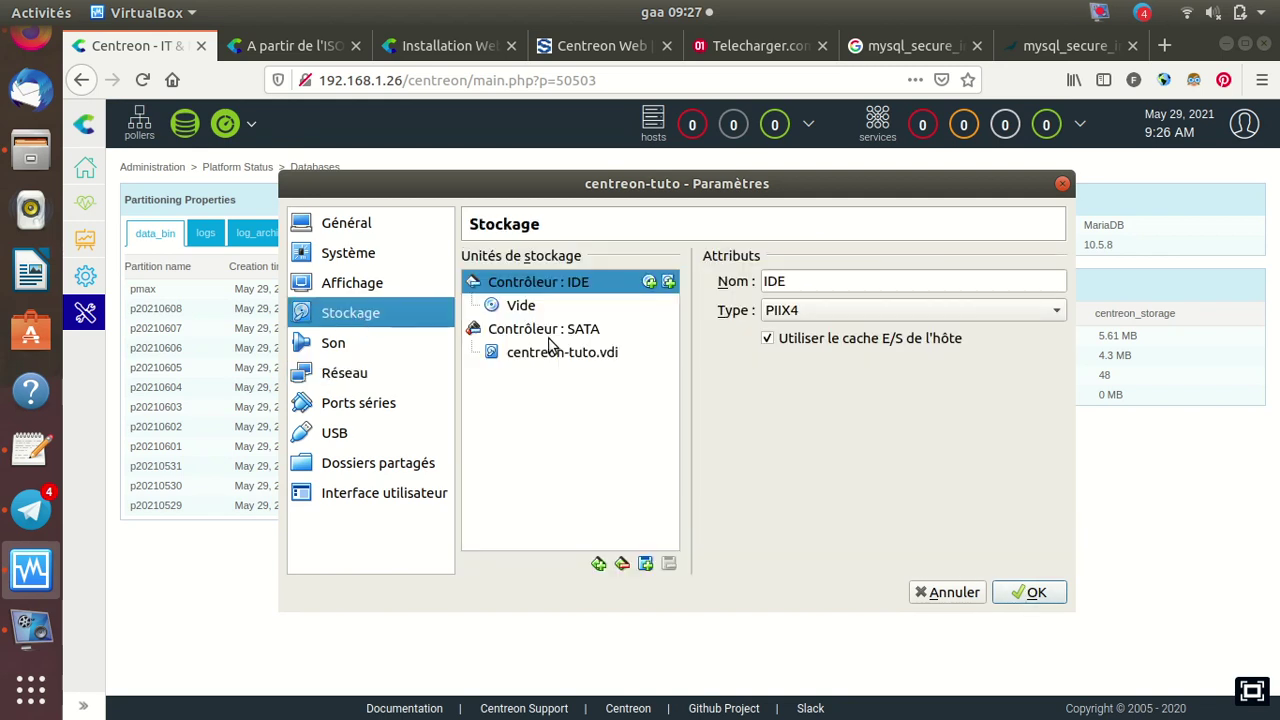
Insert centreon-21.04-1.el7.x86_64.iso into the empty IDE optical drive and save the settings
click(535, 308)
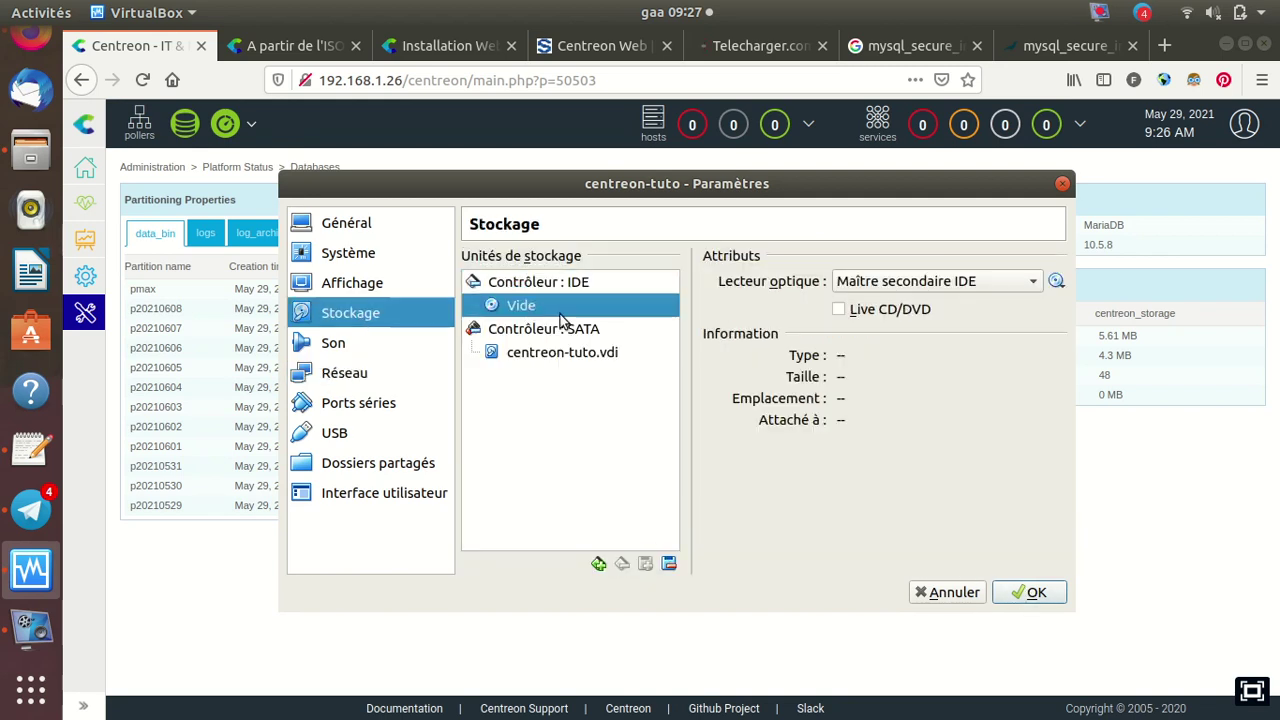
click(1056, 282)
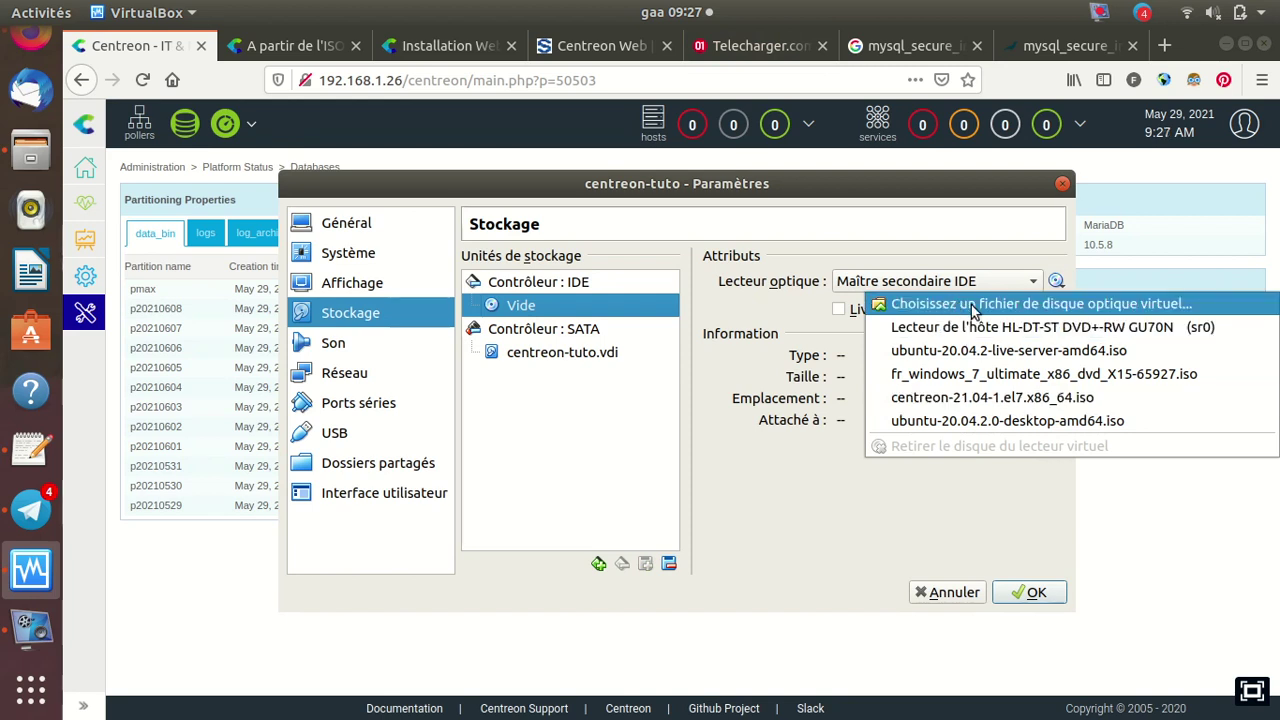
click(936, 398)
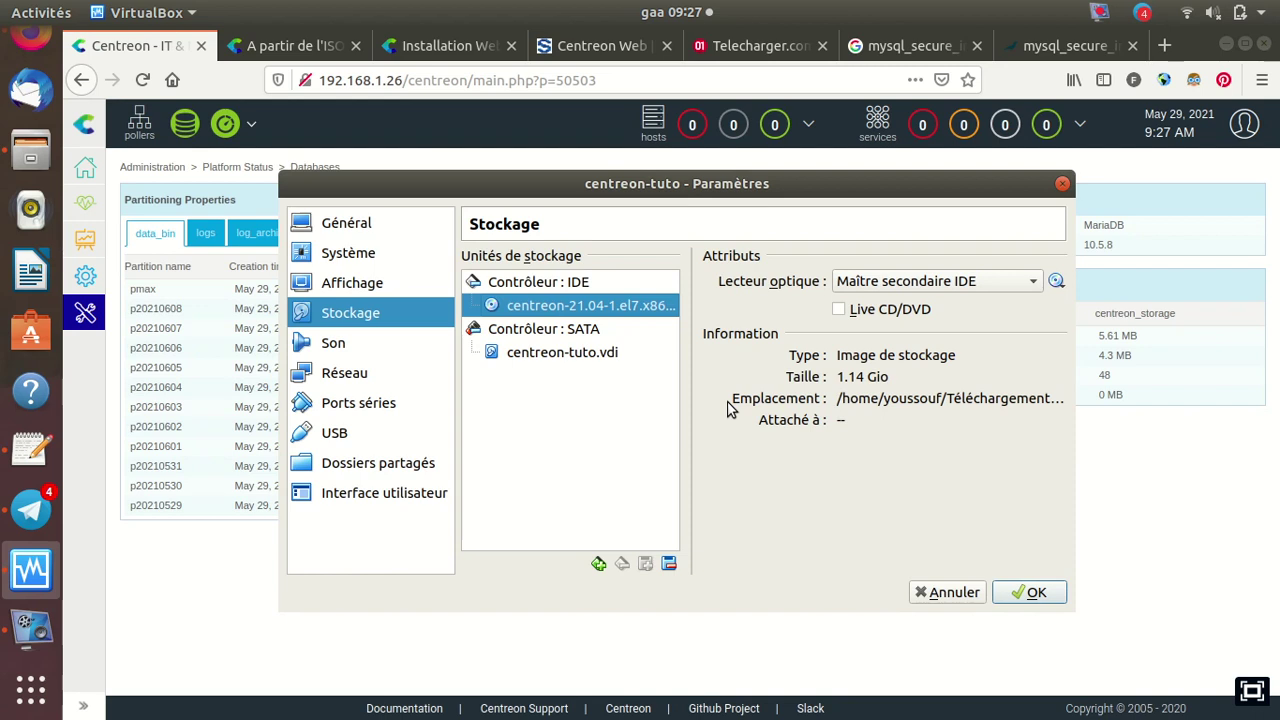
click(1033, 593)
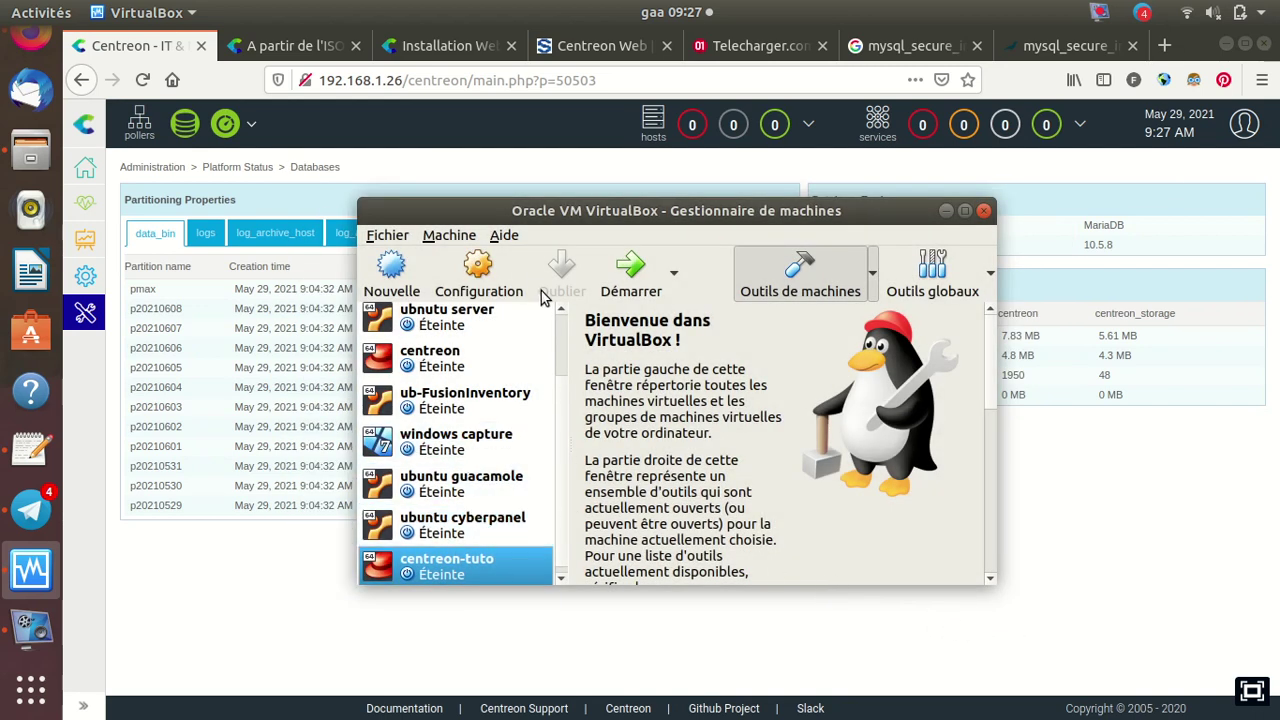
Power on centreon-tuto and choose the CentOS 7 install entry at the boot menu
click(626, 268)
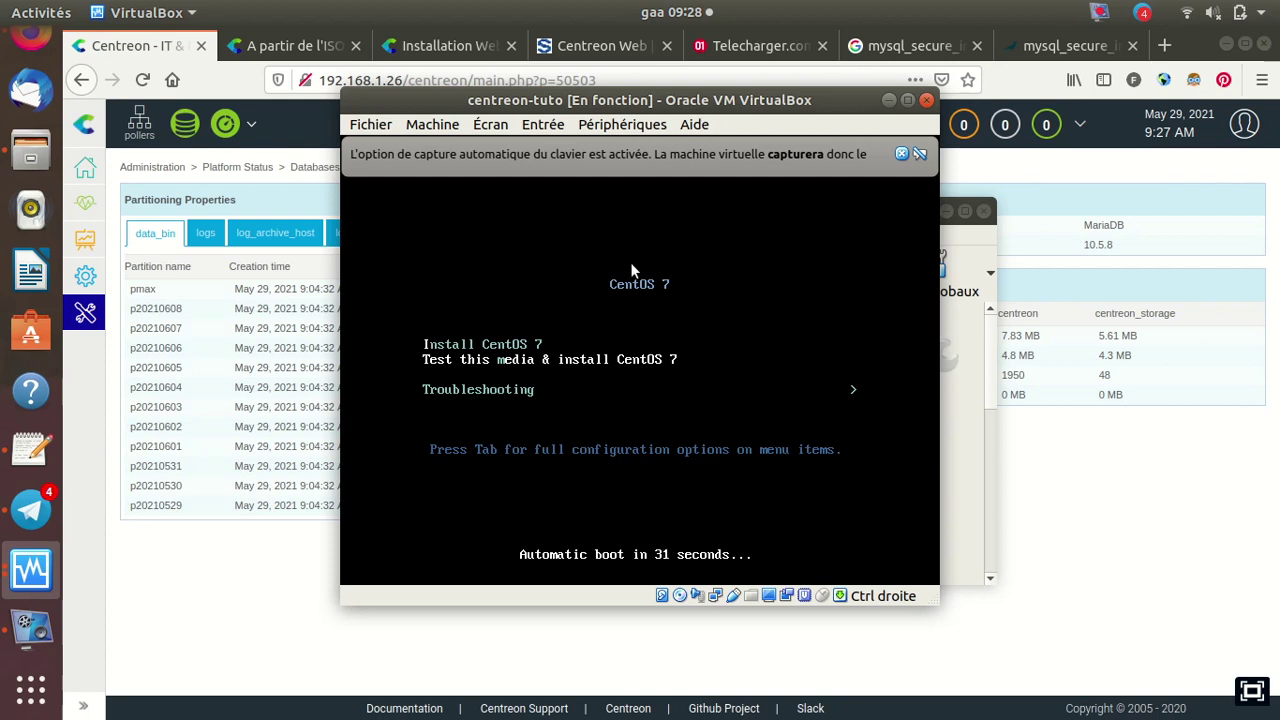
key(Return)
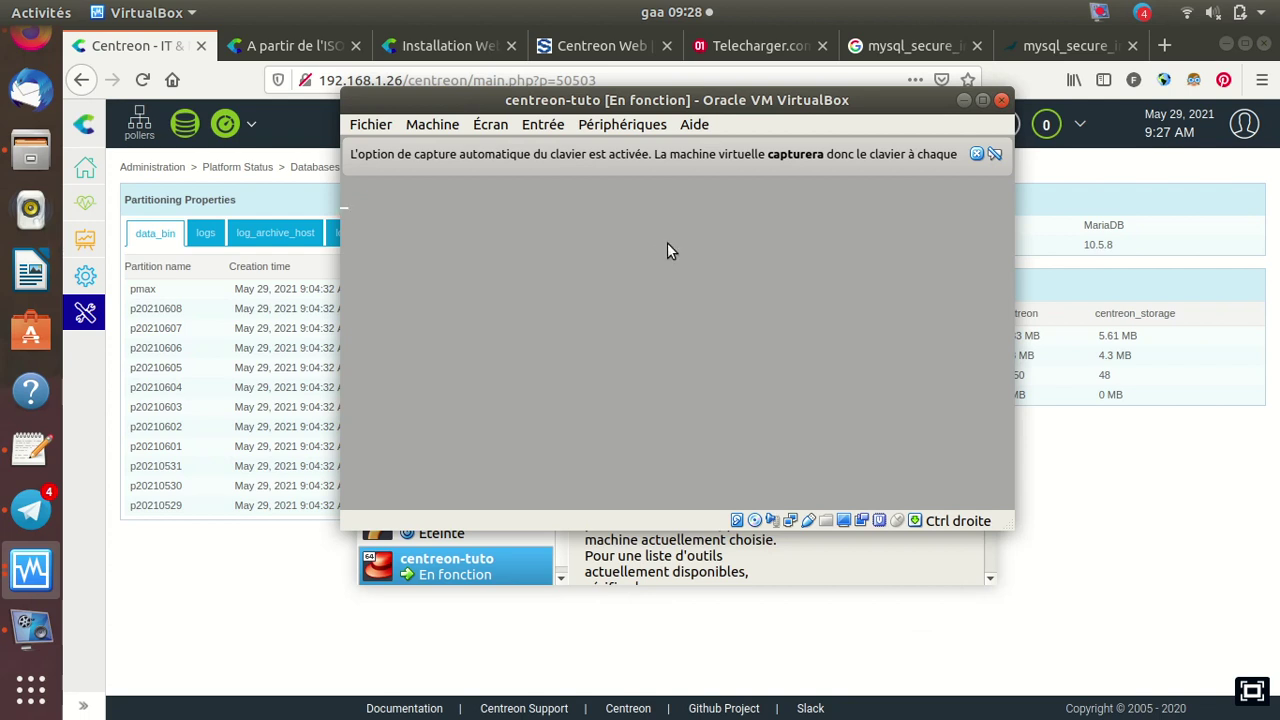
Close the keyboard capture and mouse integration notices while the installer loads
click(977, 155)
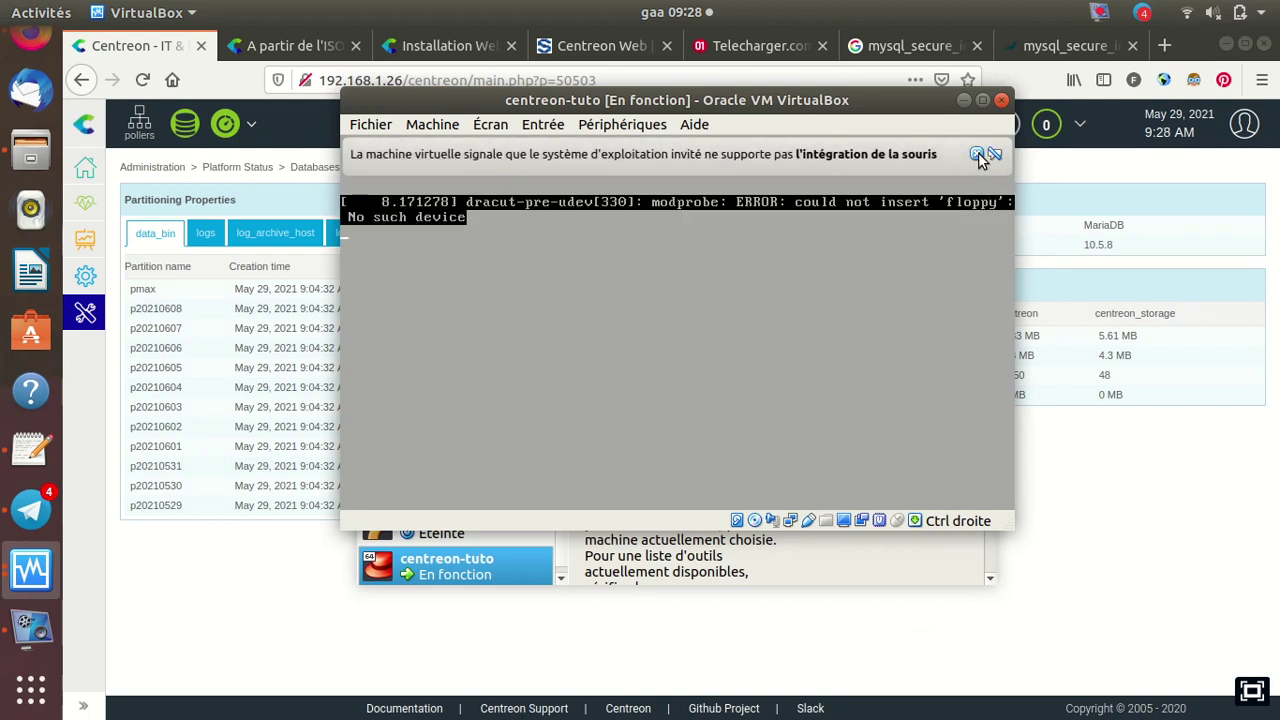
click(977, 153)
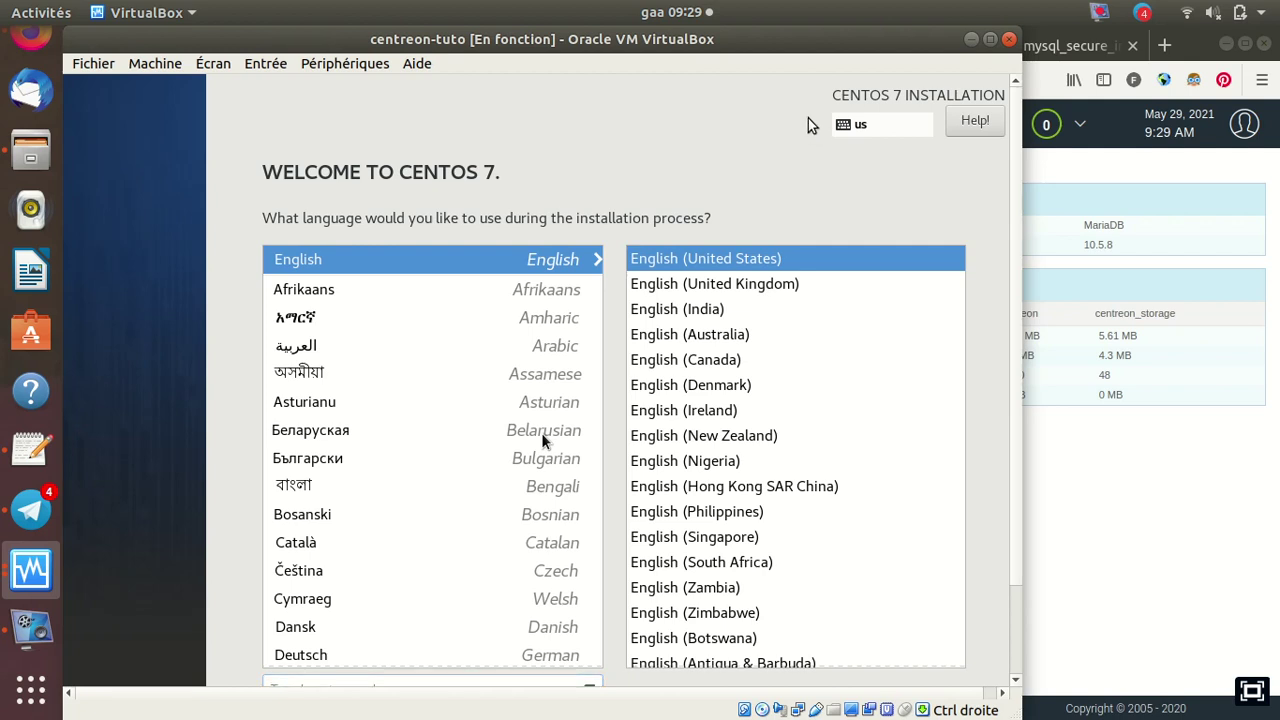
Let the VM capture mouse and keyboard, then pick Français in the installer's language list
click(541, 432)
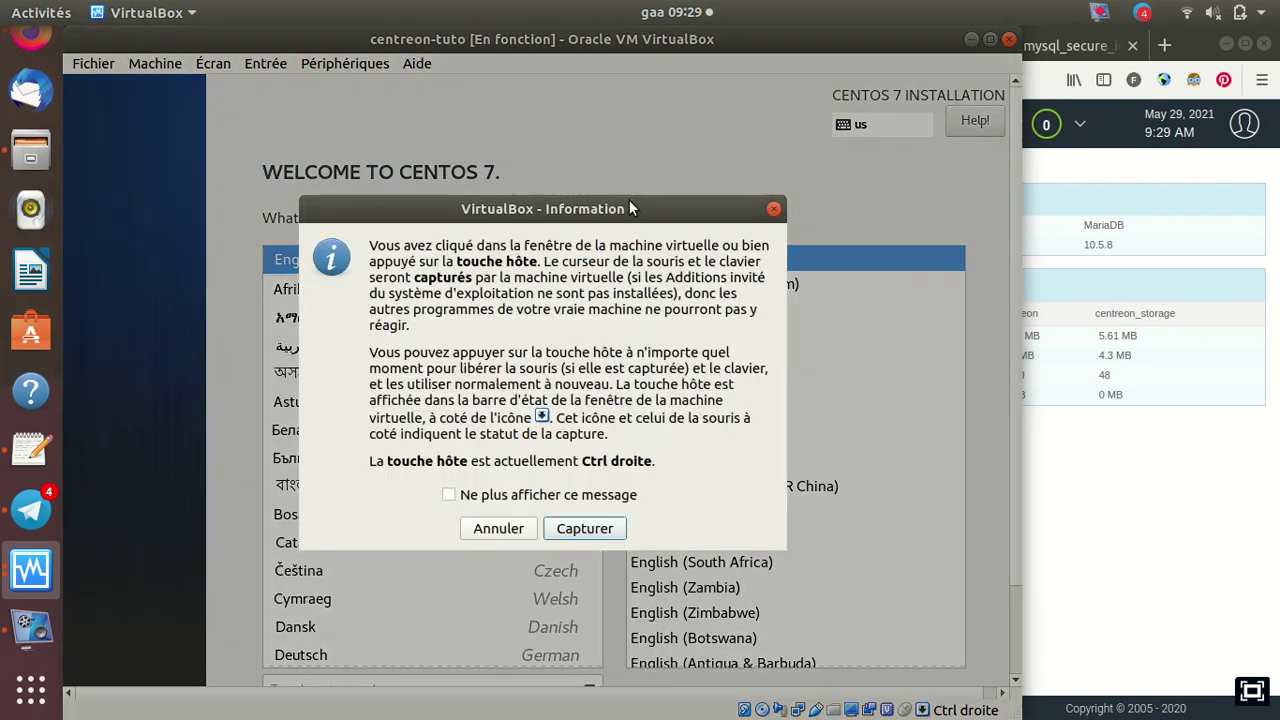
click(590, 531)
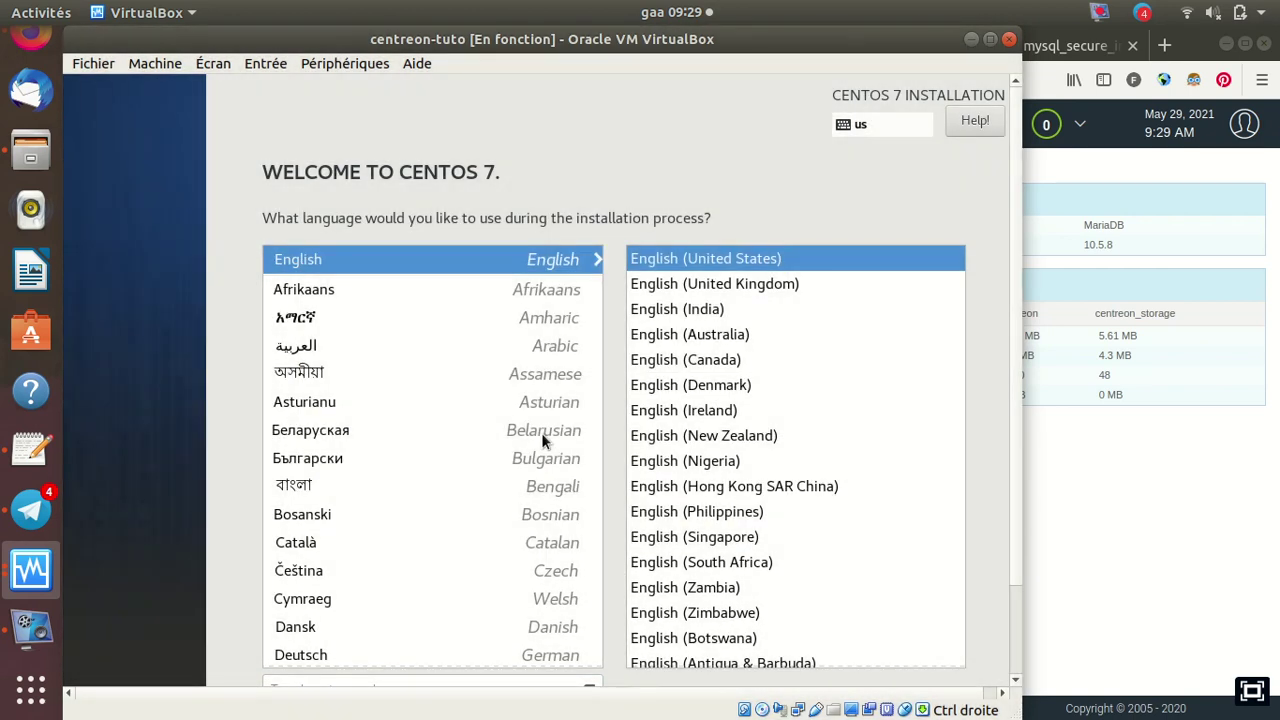
scroll(543, 440, down, 10)
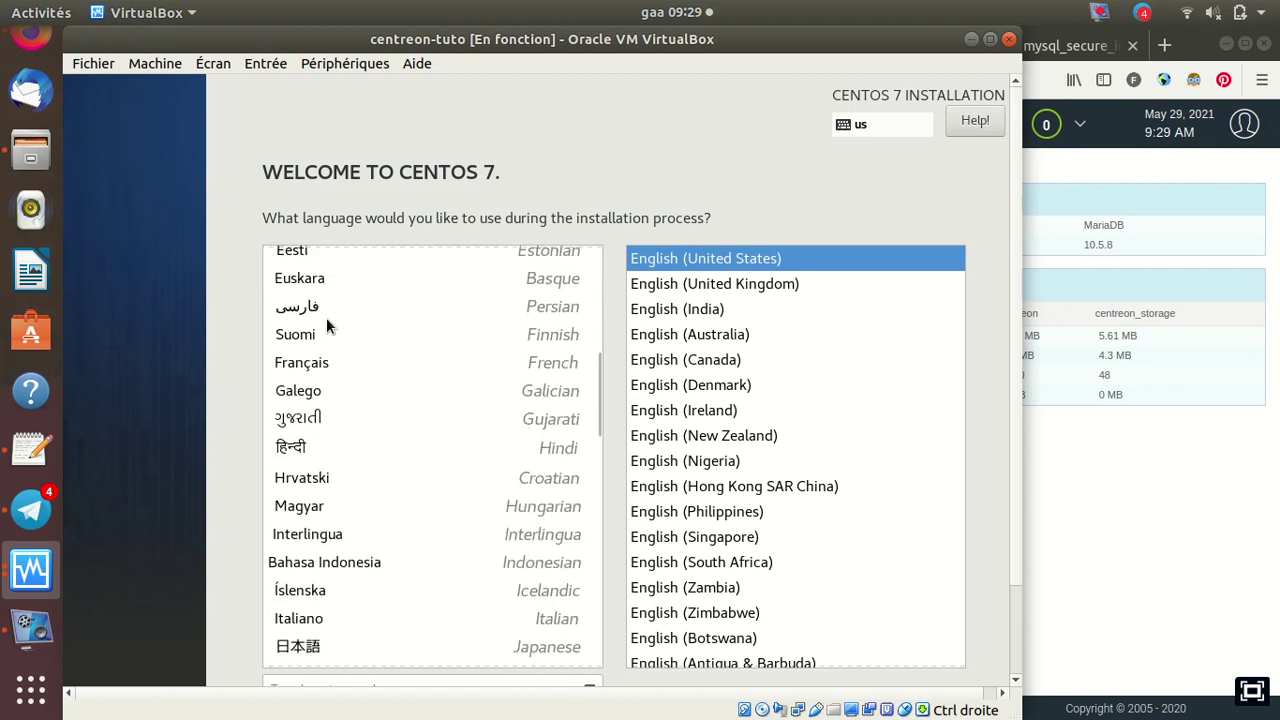
click(303, 365)
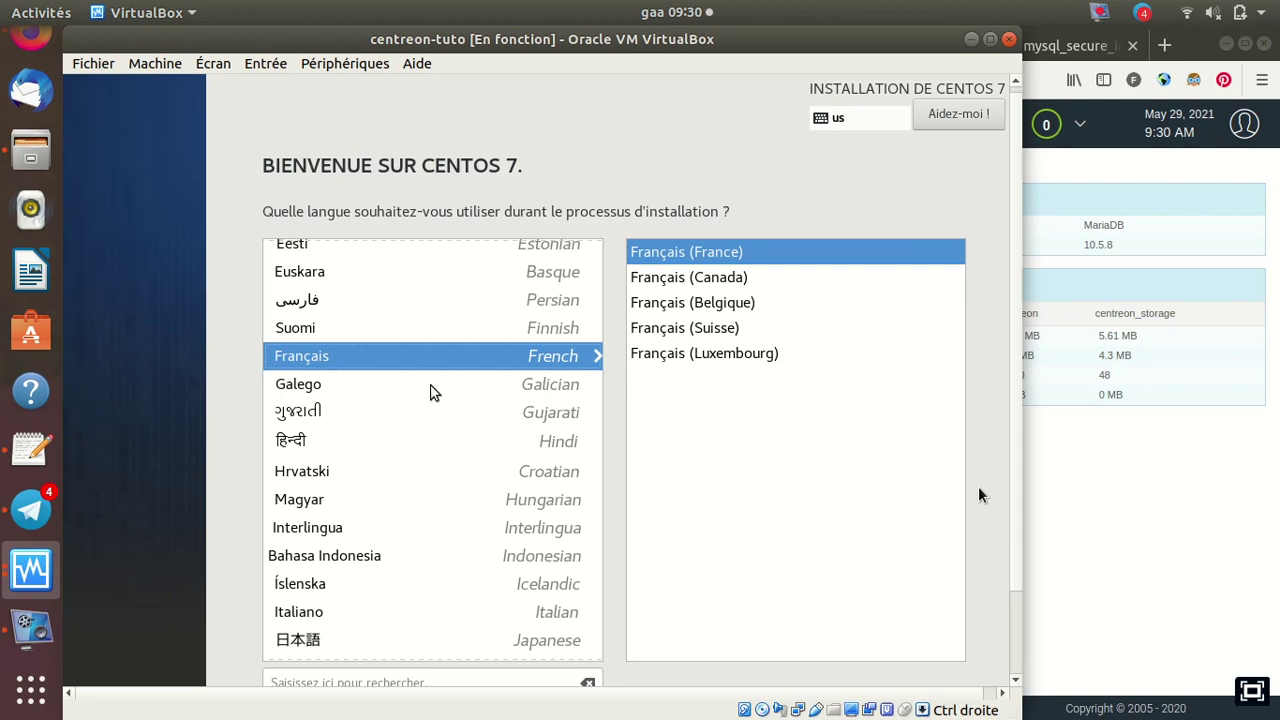
Accept Français (France) with Poursuivre to reach the CentOS installation summary
click(1017, 681)
drag(1017, 683, 1017, 683)
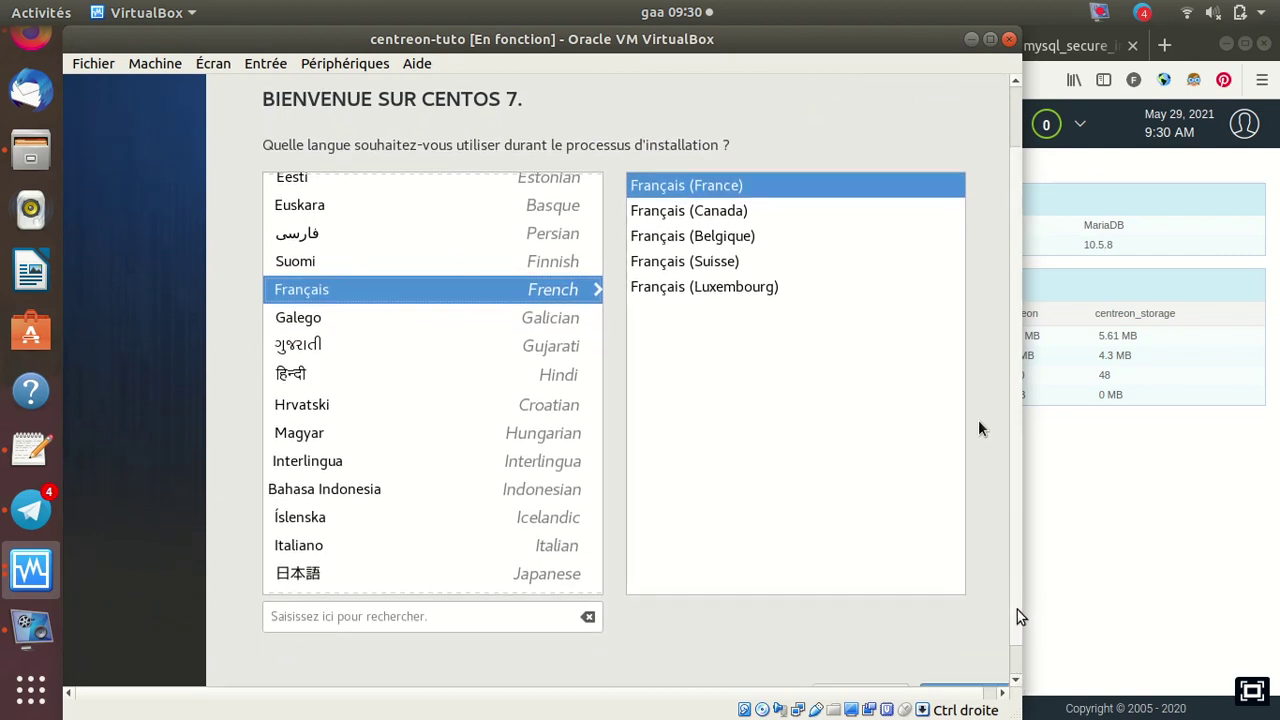
drag(1019, 614, 1017, 668)
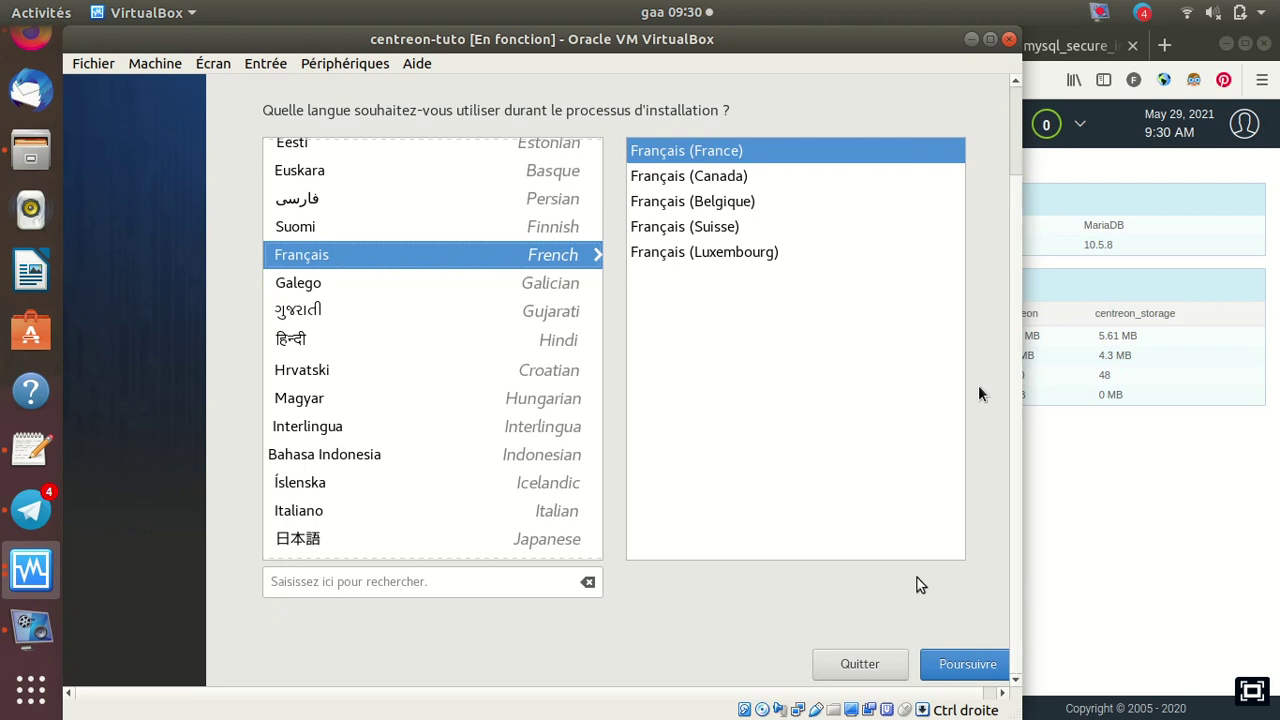
click(894, 531)
click(592, 533)
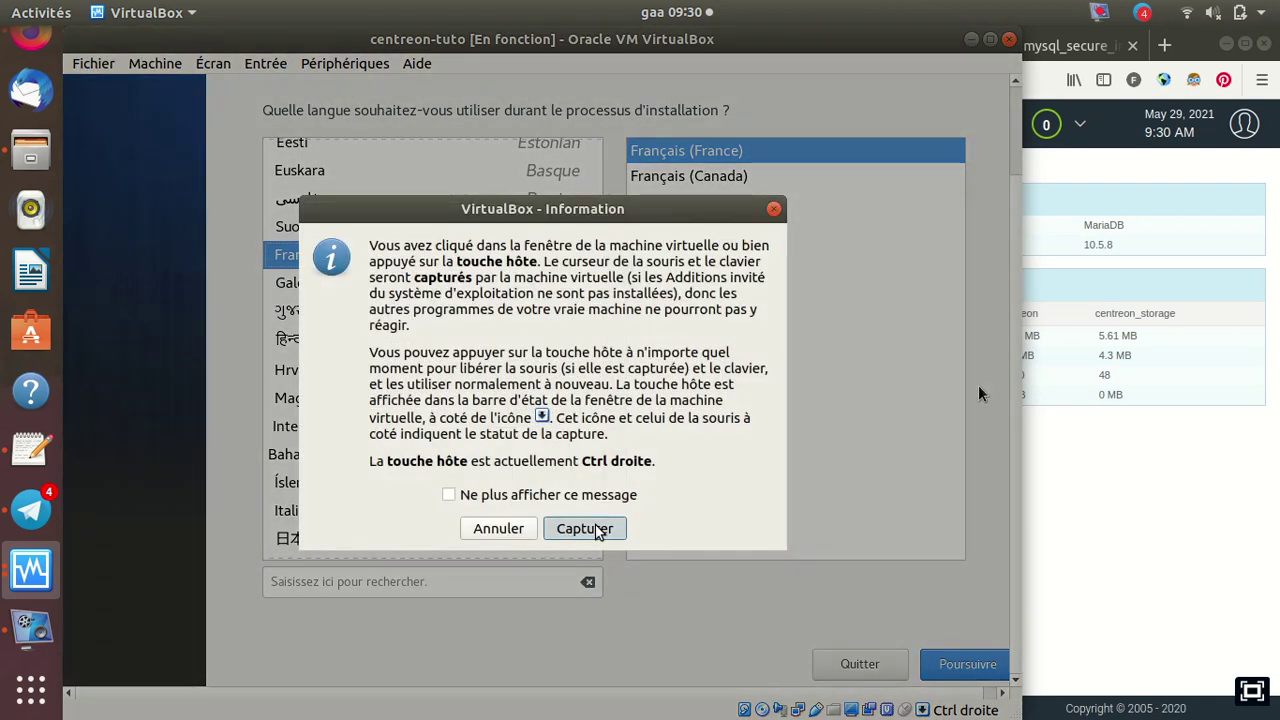
click(957, 660)
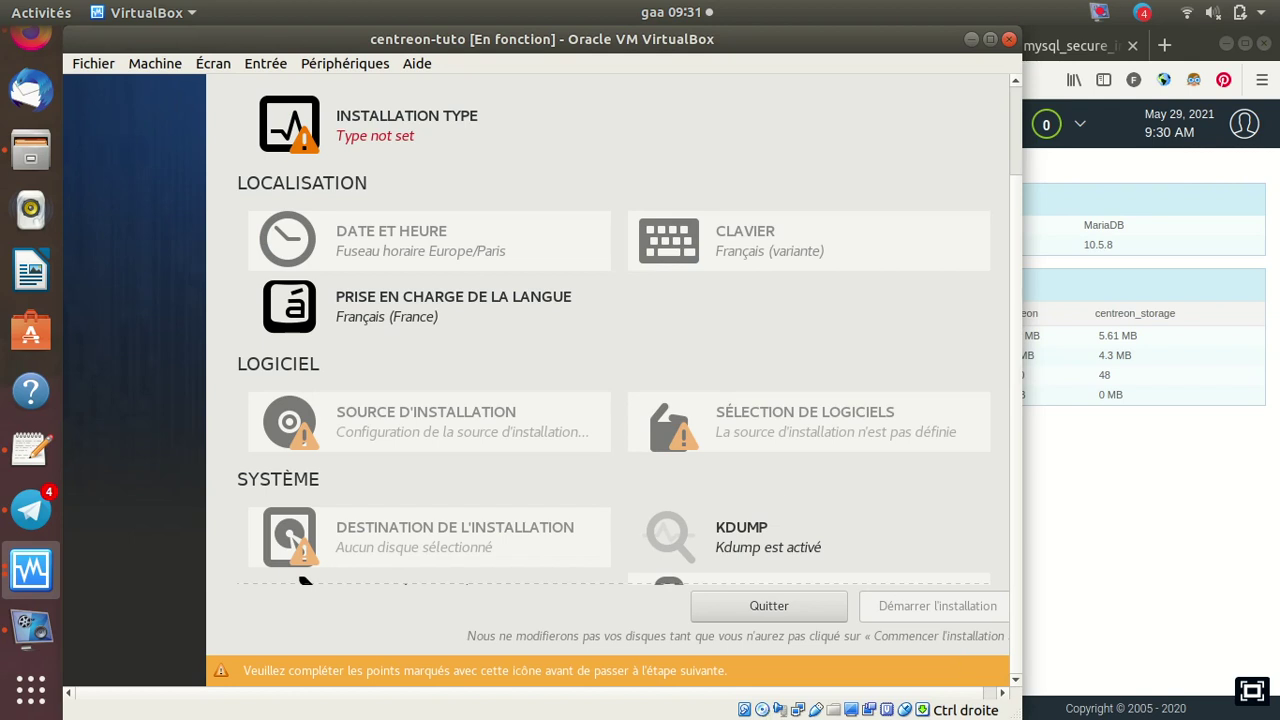
Keep 'Central with database' as the Centreon installation type and confirm with Terminé
click(338, 136)
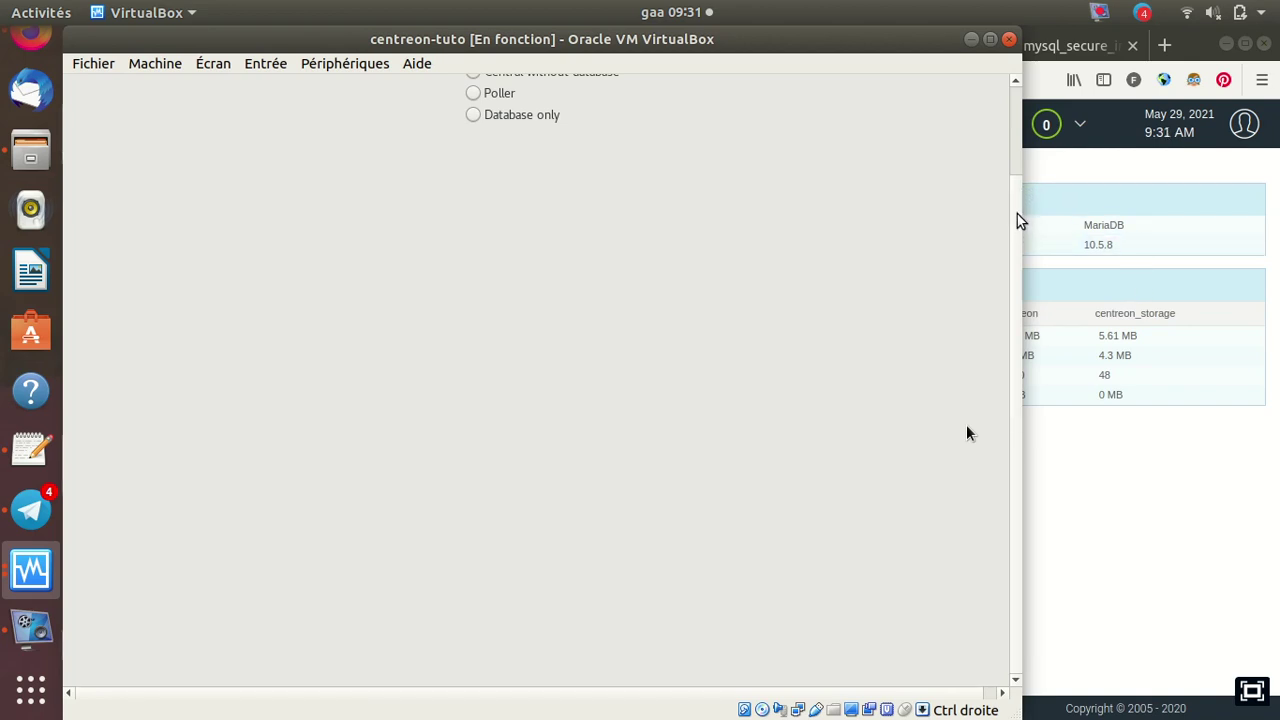
drag(1018, 219, 1022, 137)
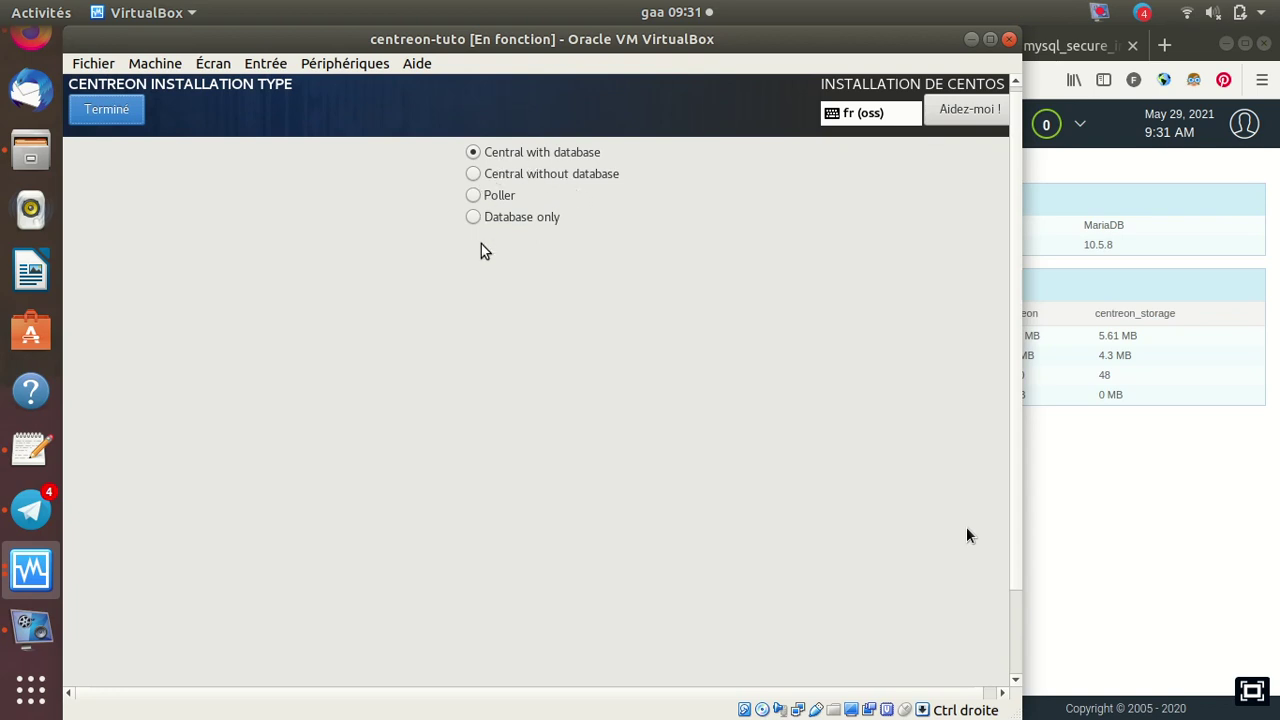
click(117, 113)
click(451, 494)
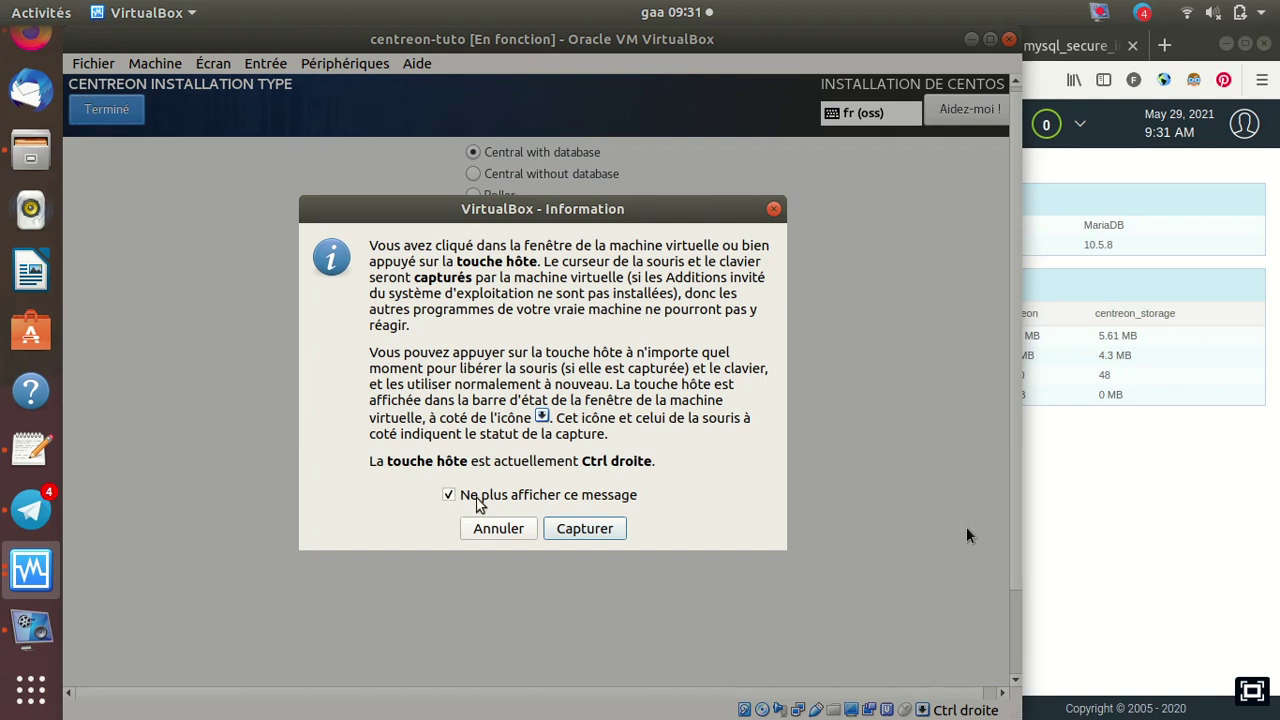
click(584, 528)
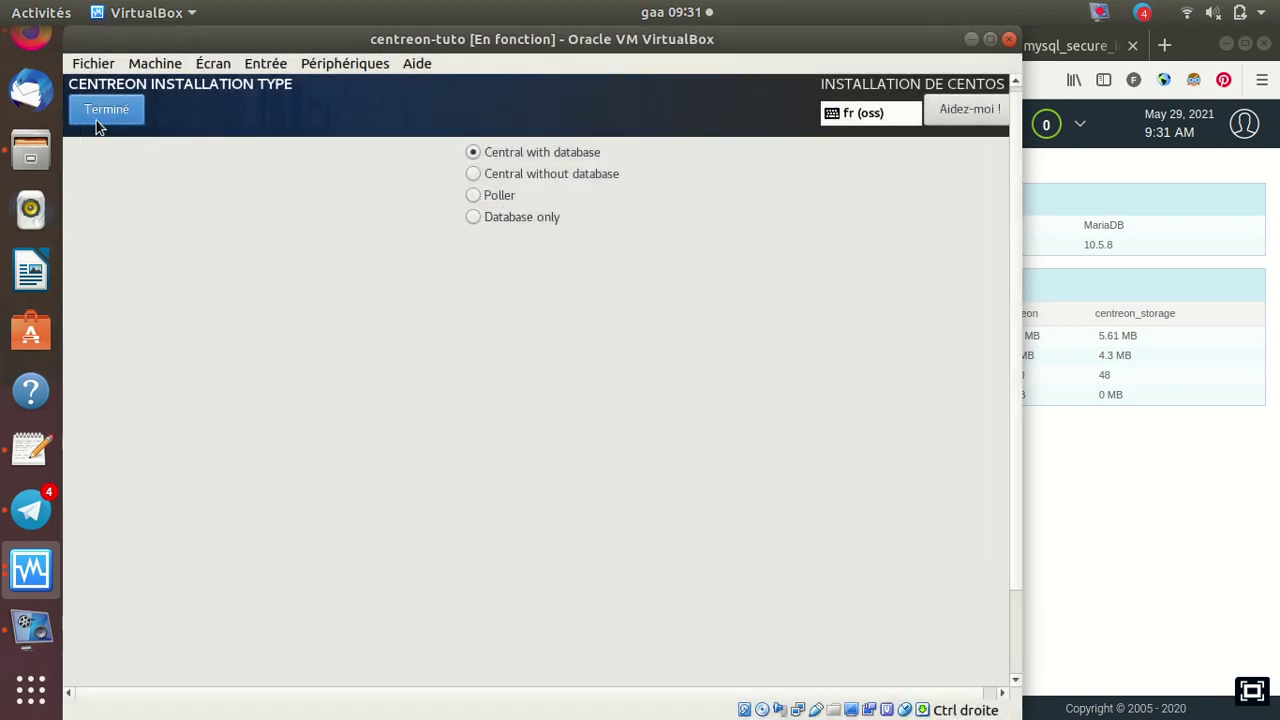
click(103, 113)
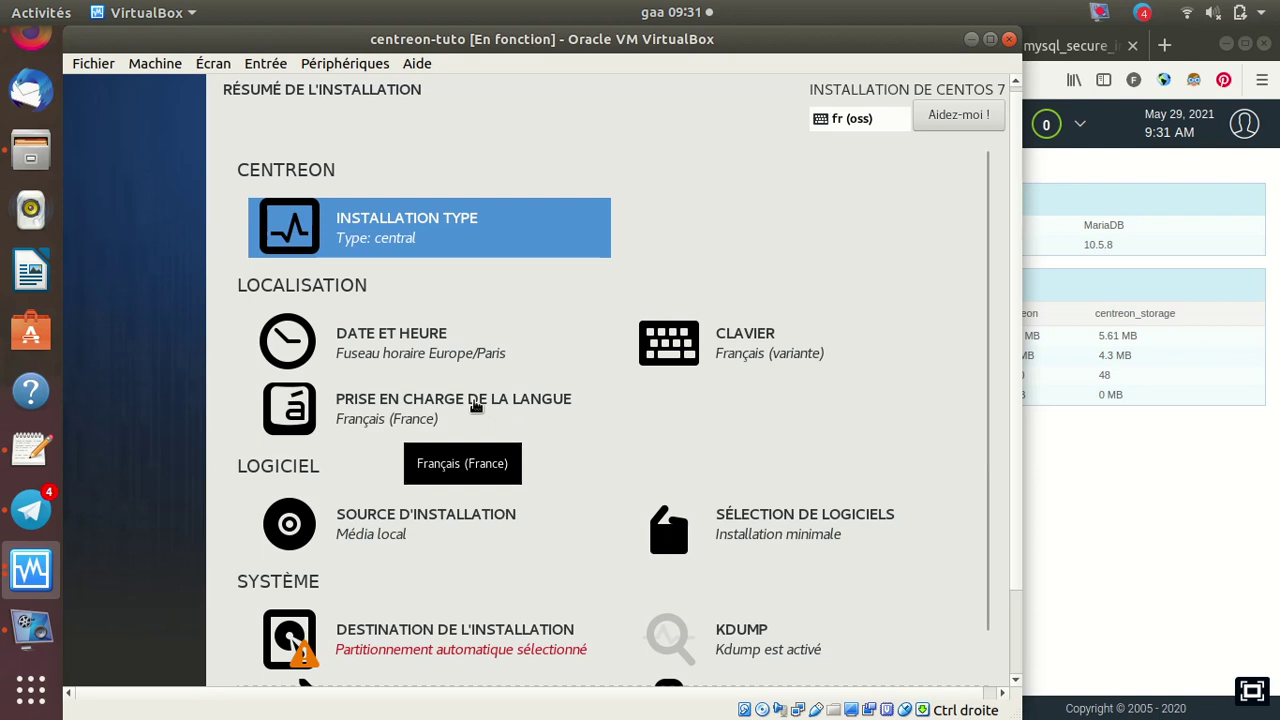
Choose the 40 GiB ATA VBOX HARDDISK as the installation destination and confirm with Terminé
scroll(476, 406, down, 1)
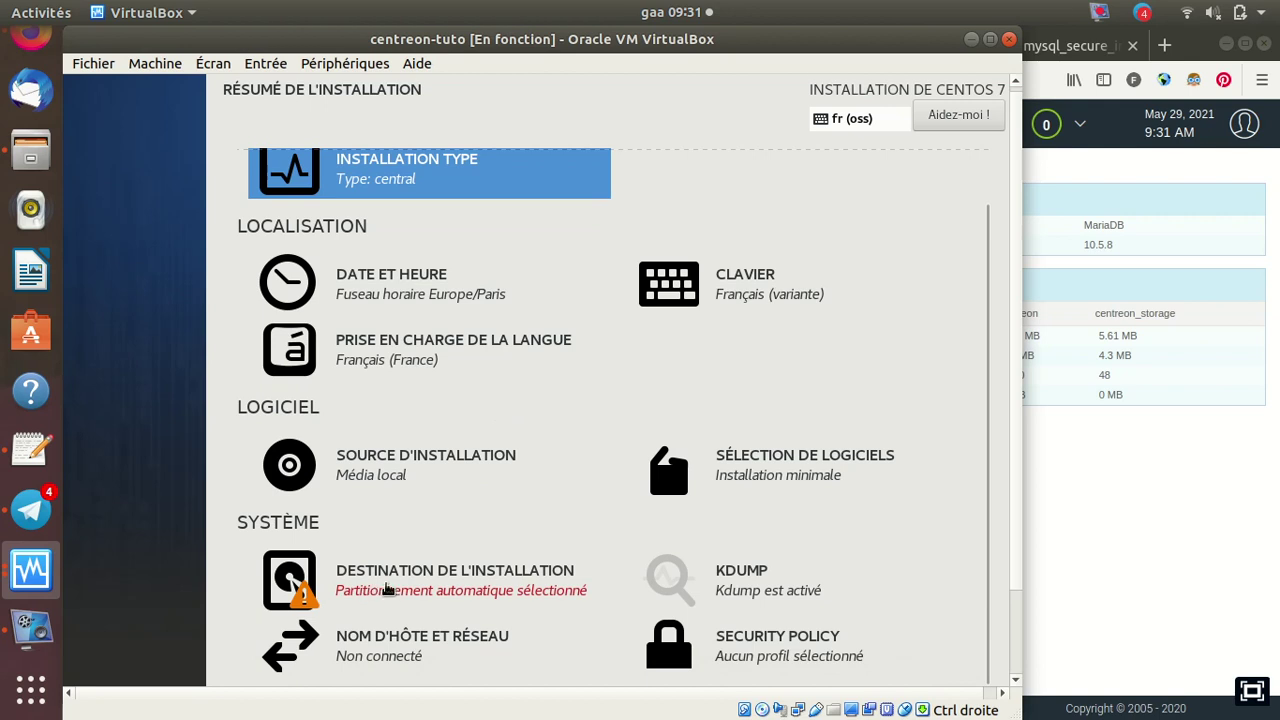
click(383, 588)
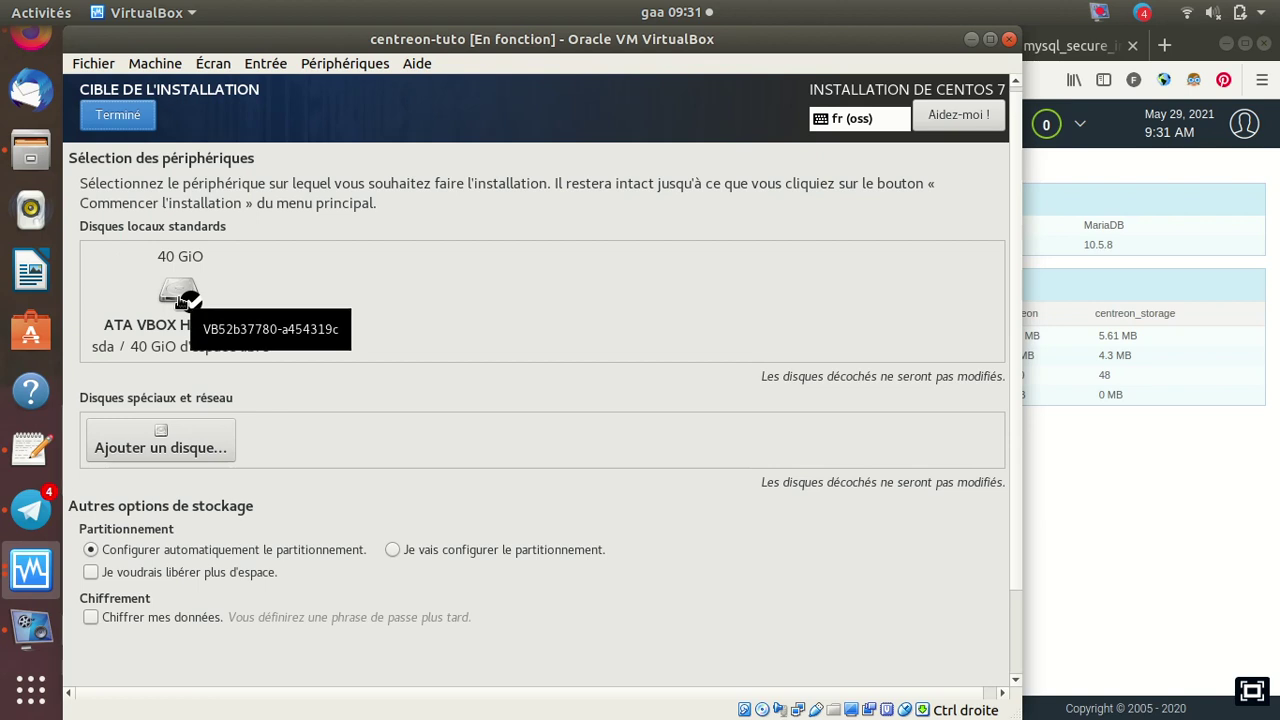
click(184, 297)
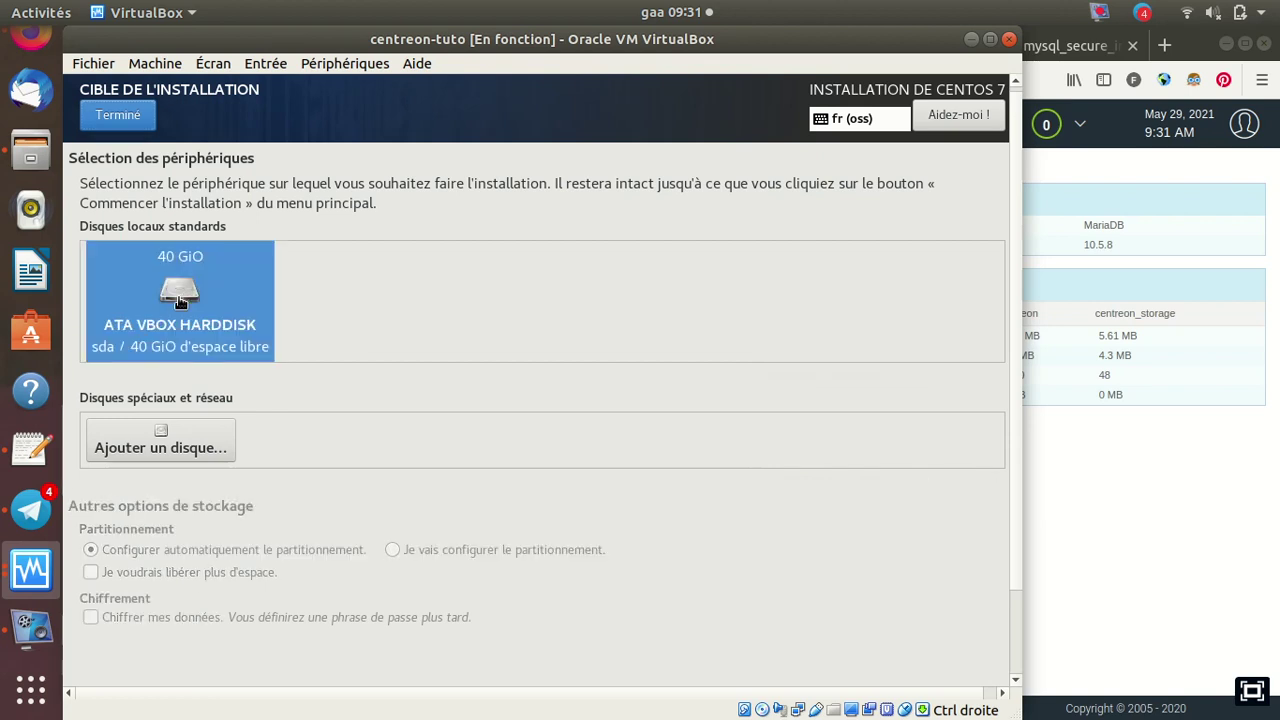
click(118, 115)
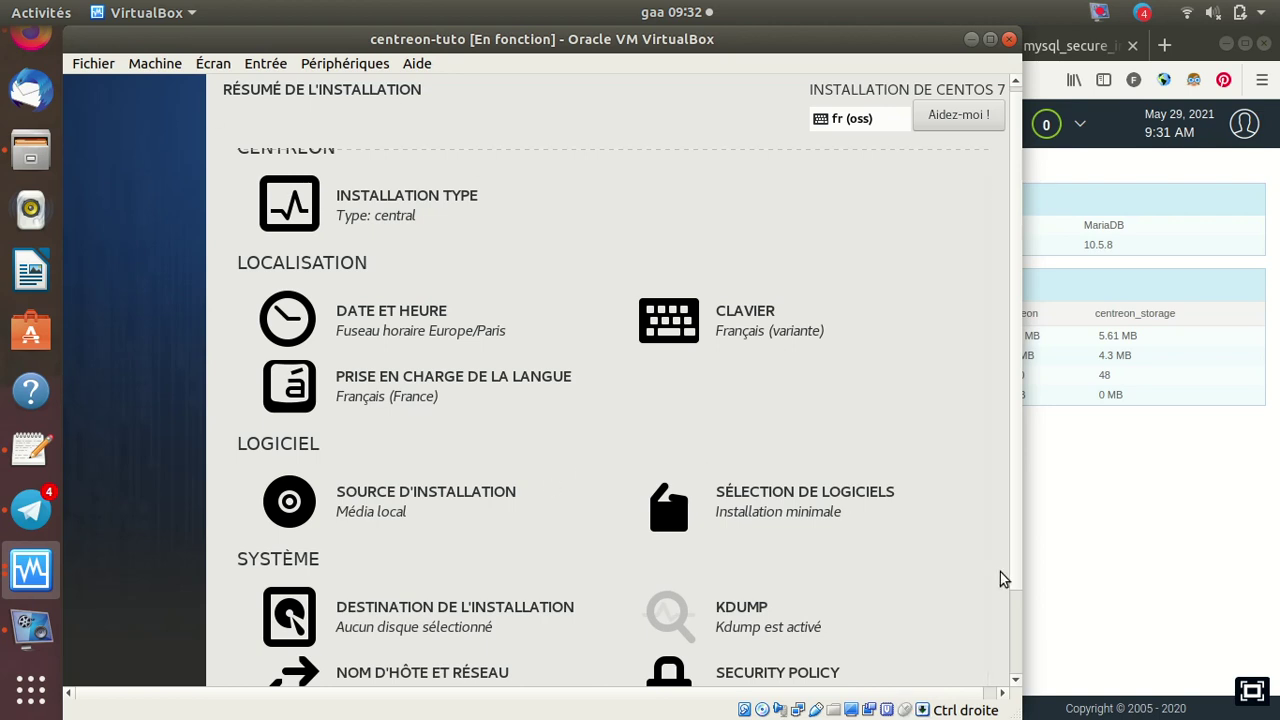
Switch on the Ethernet (enp0s3) connection so it receives 192.168.1.28, then confirm with Terminé
scroll(1012, 600, down, 3)
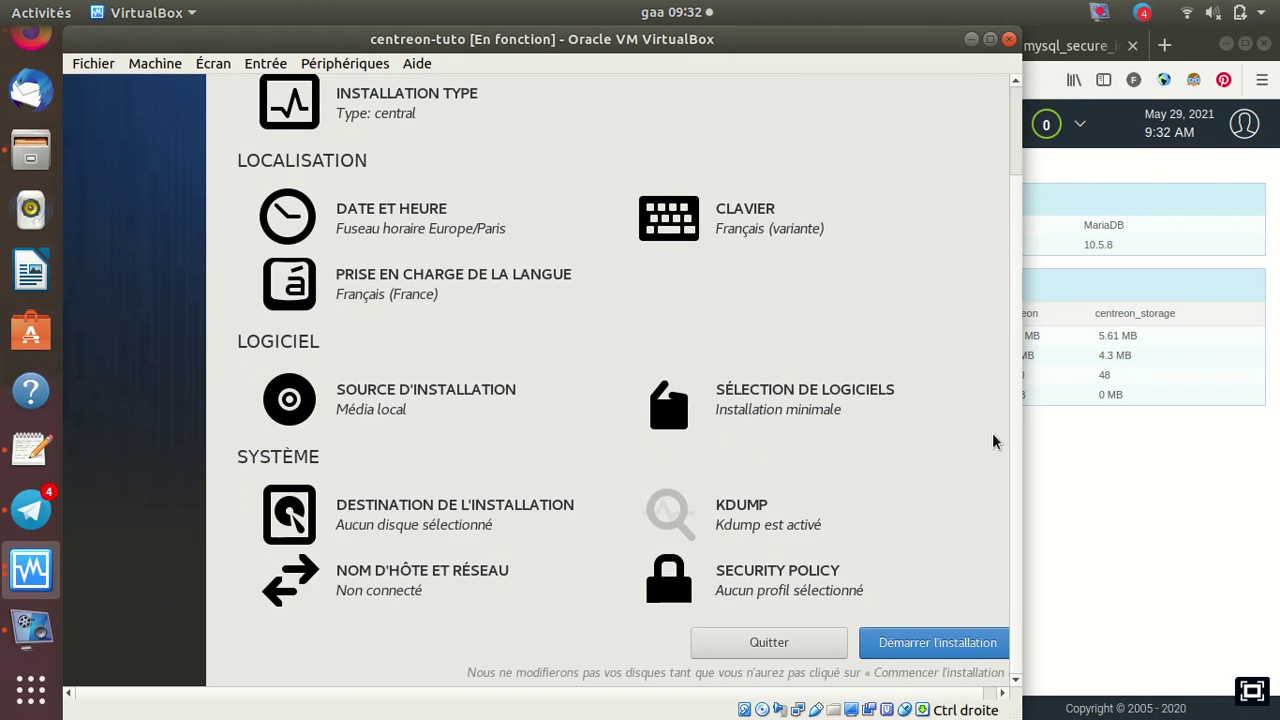
click(365, 590)
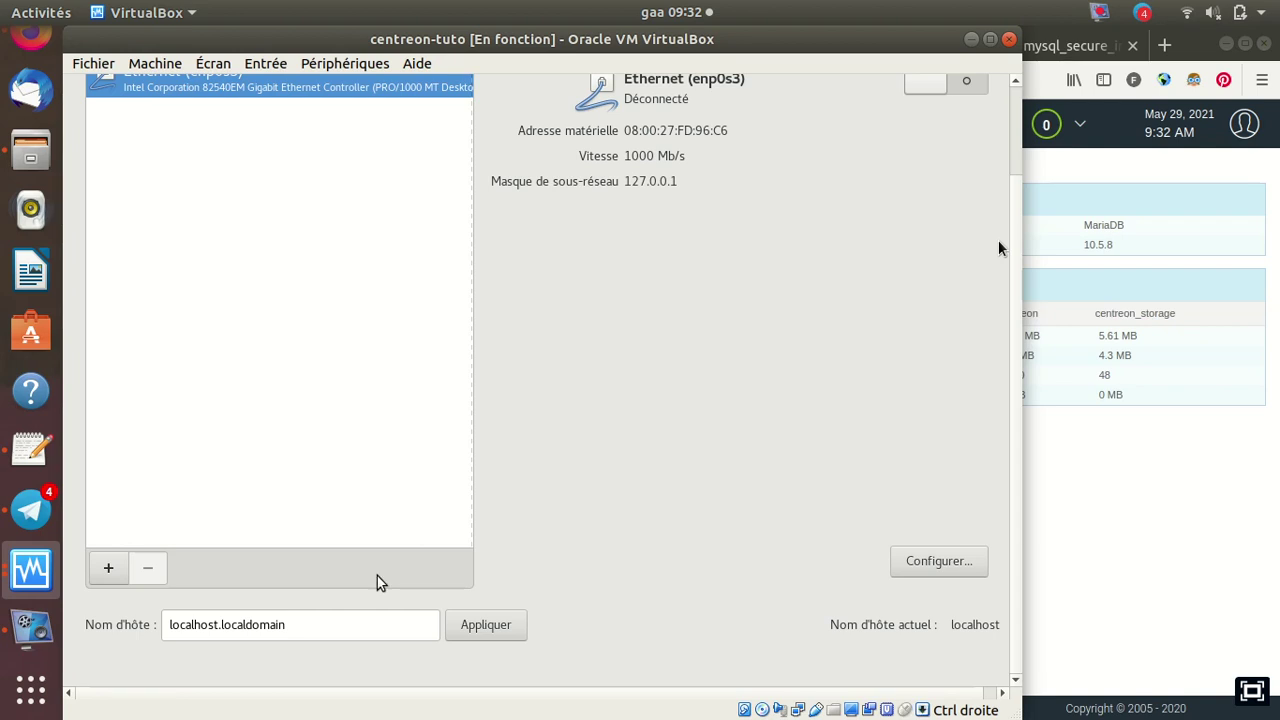
scroll(1013, 486, up, 3)
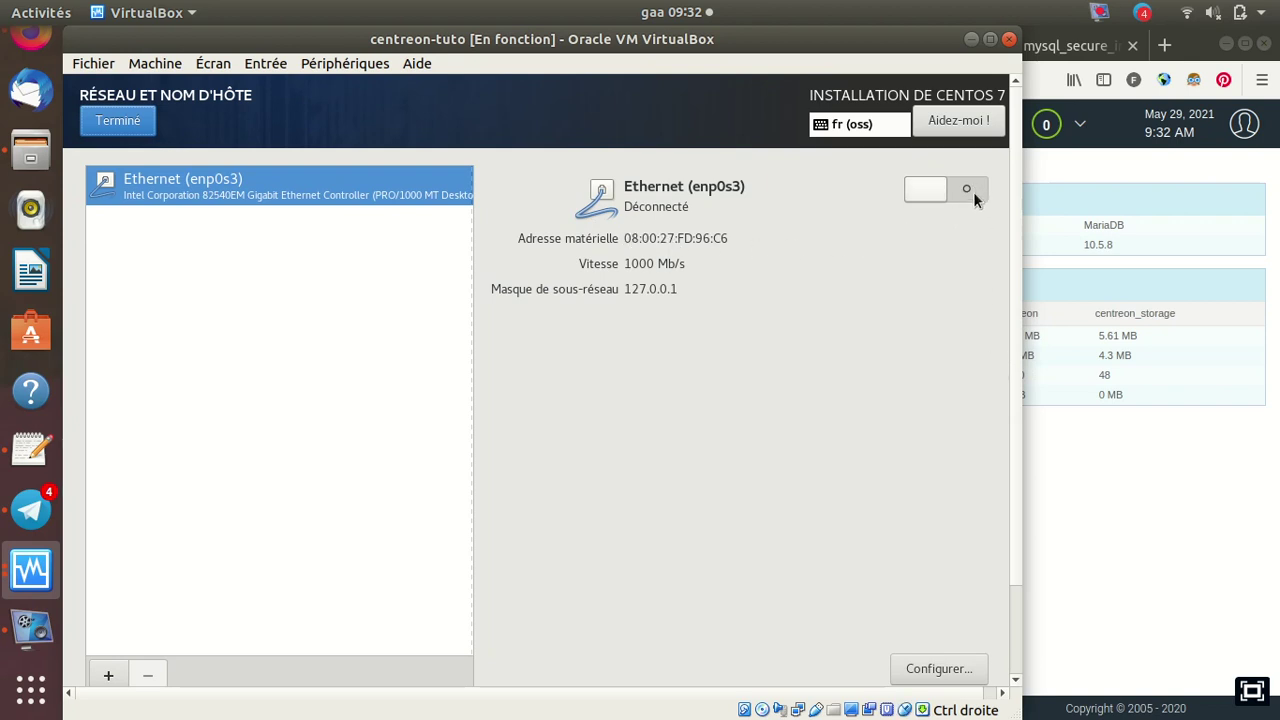
click(966, 191)
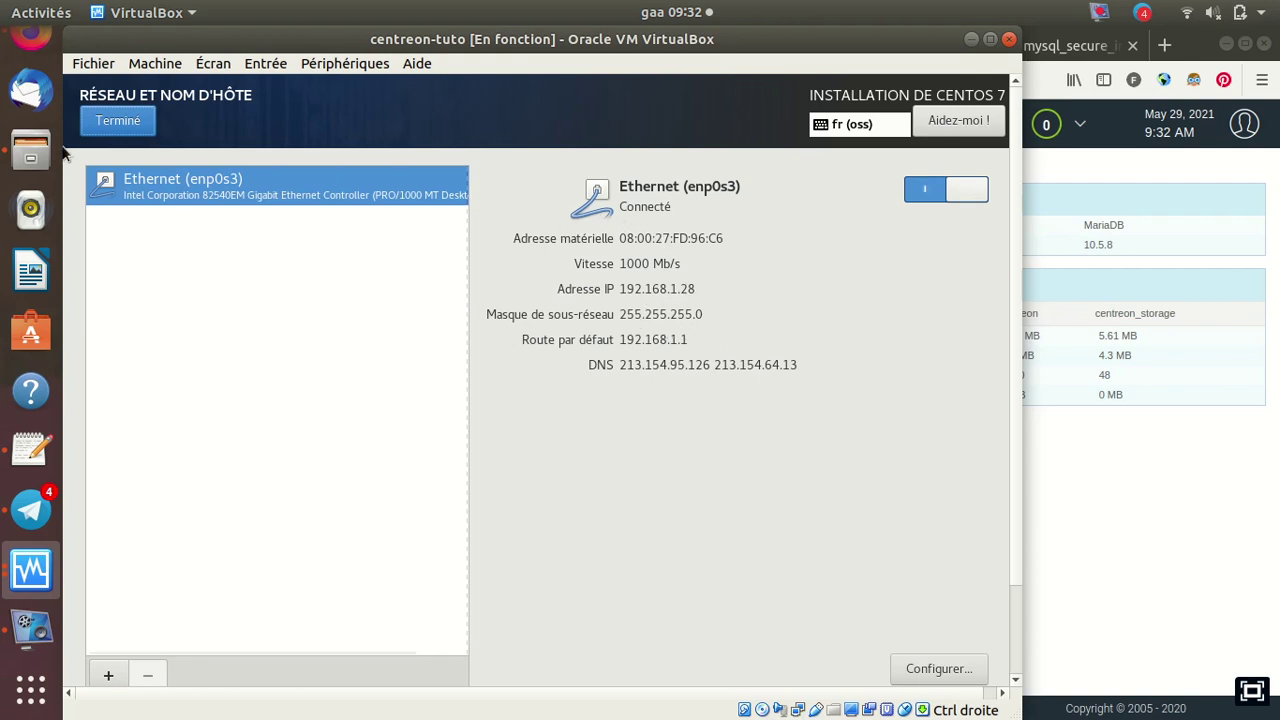
click(113, 124)
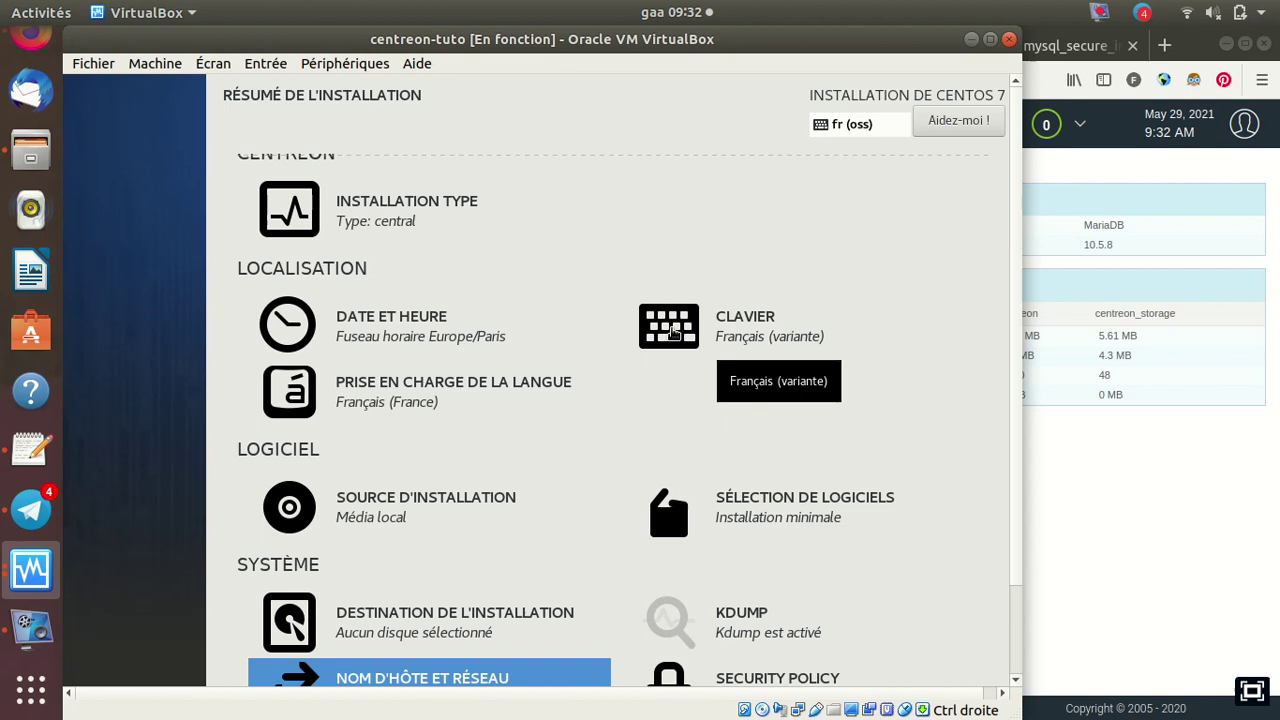
Search the layouts for 'anglais us' and add Anglais (US) below Français (variante)
click(672, 333)
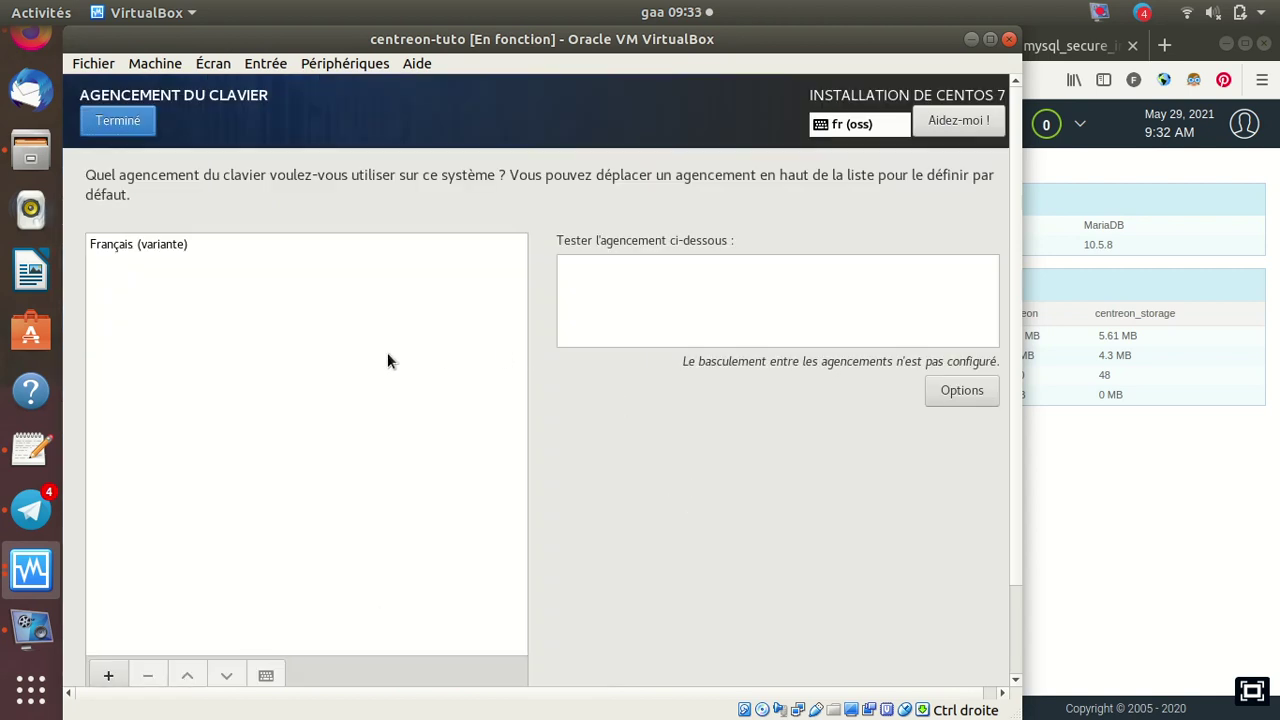
click(111, 676)
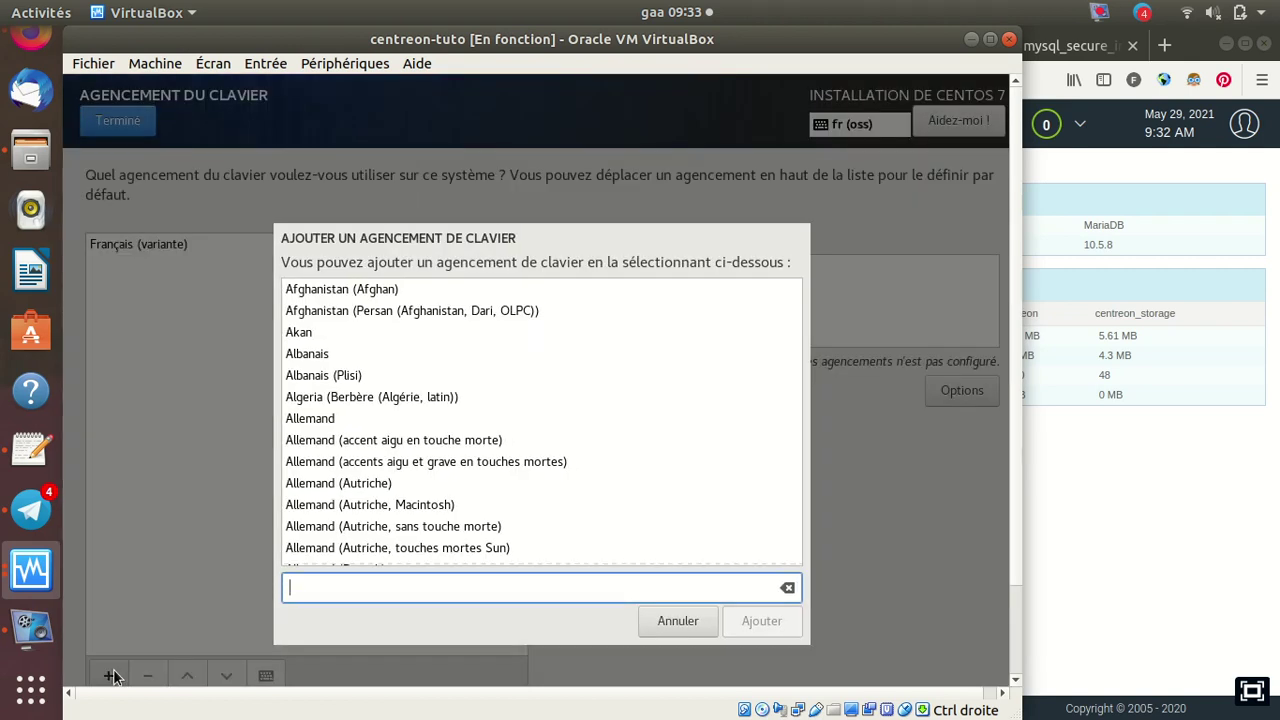
text(ng)
key(BackSpace)
key(BackSpace)
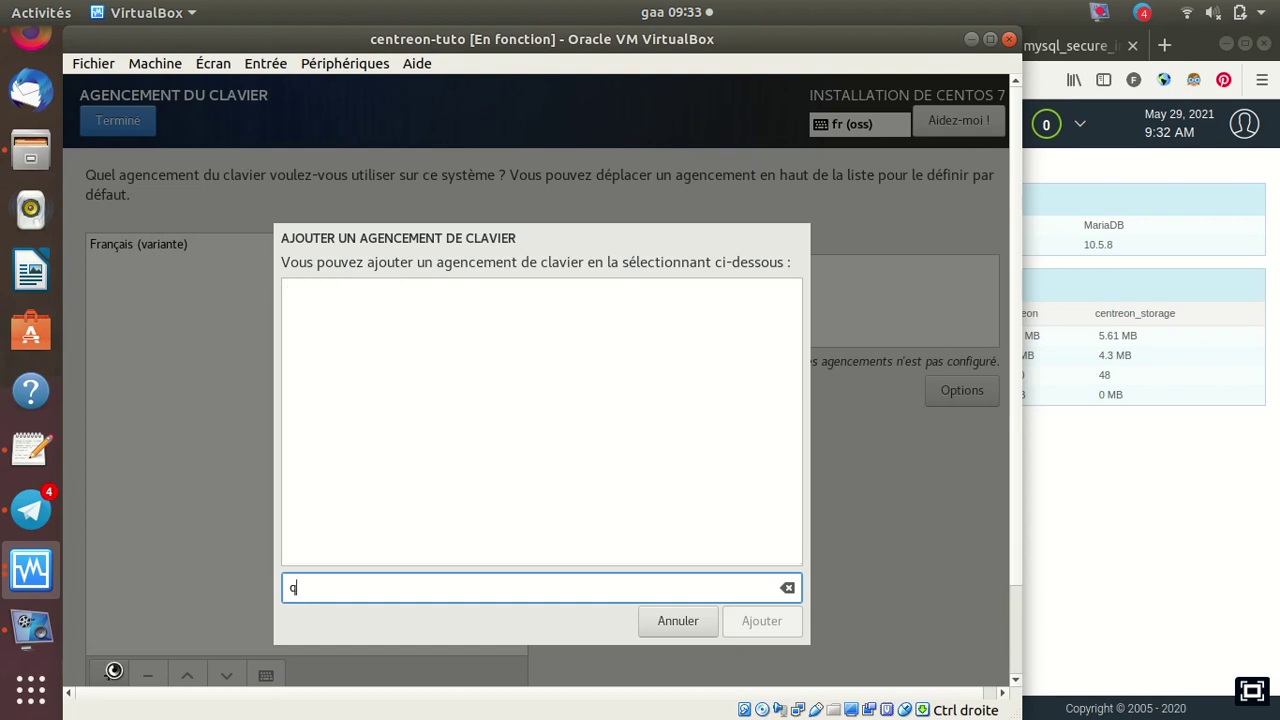
key(BackSpace)
text(a)
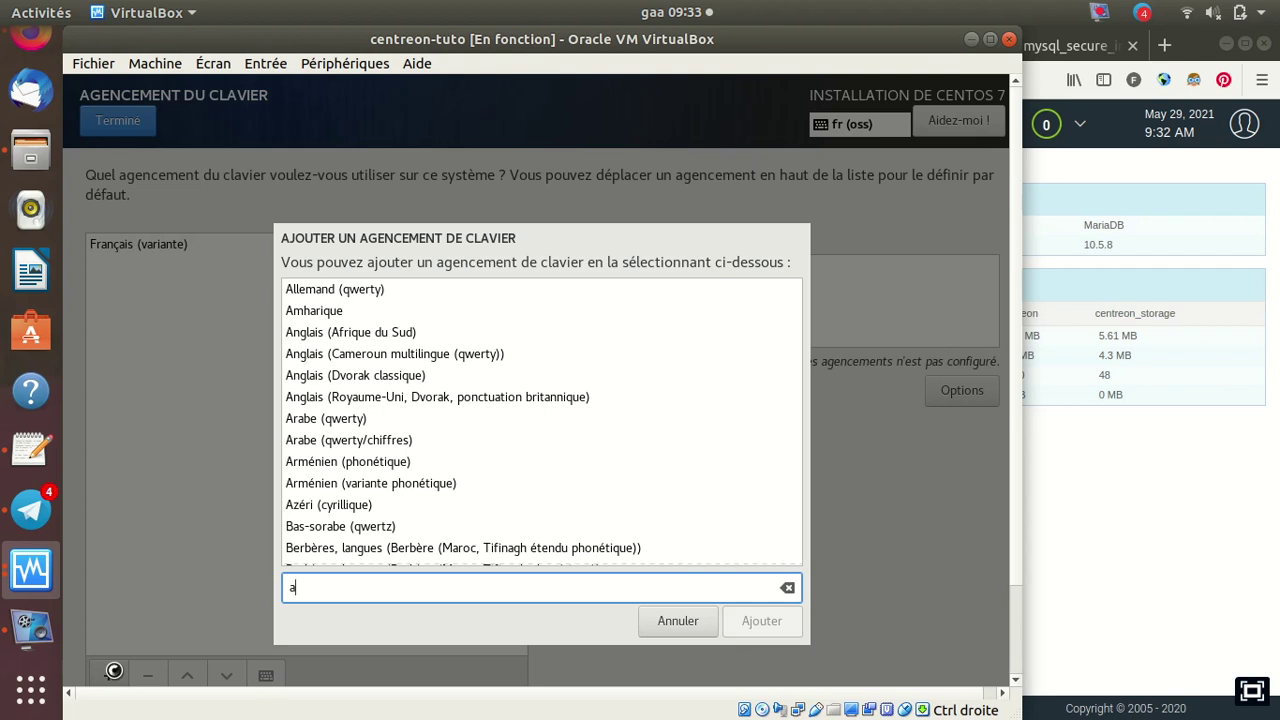
text(n)
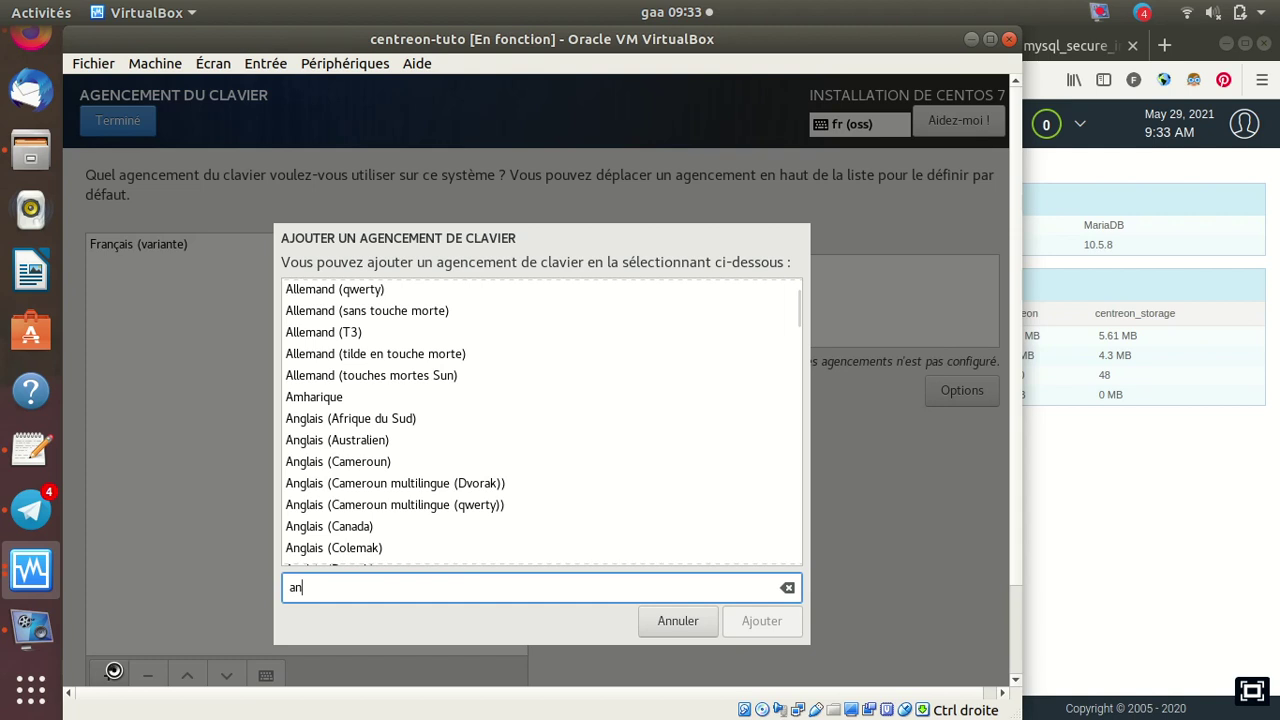
text(gl)
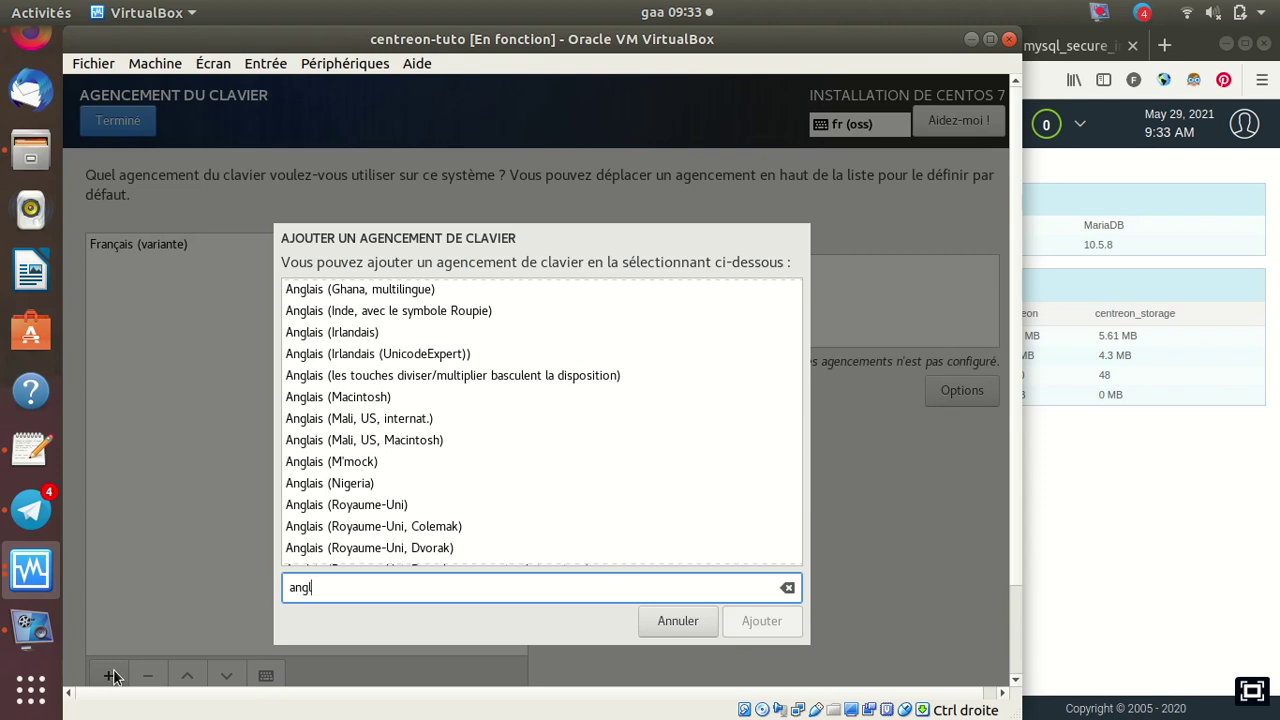
text(qis us)
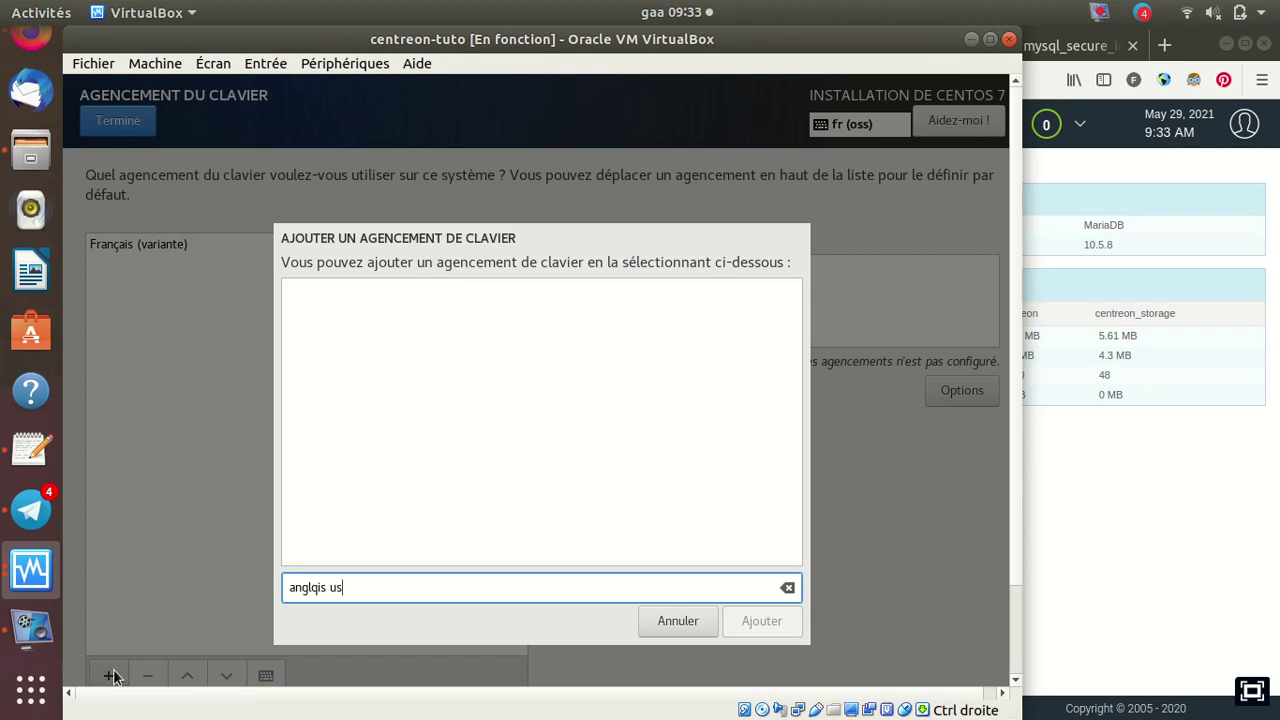
key(BackSpace)
key(BackSpace)
key(BackSpace)
key(BackSpace)
key(BackSpace)
key(BackSpace)
text(angla)
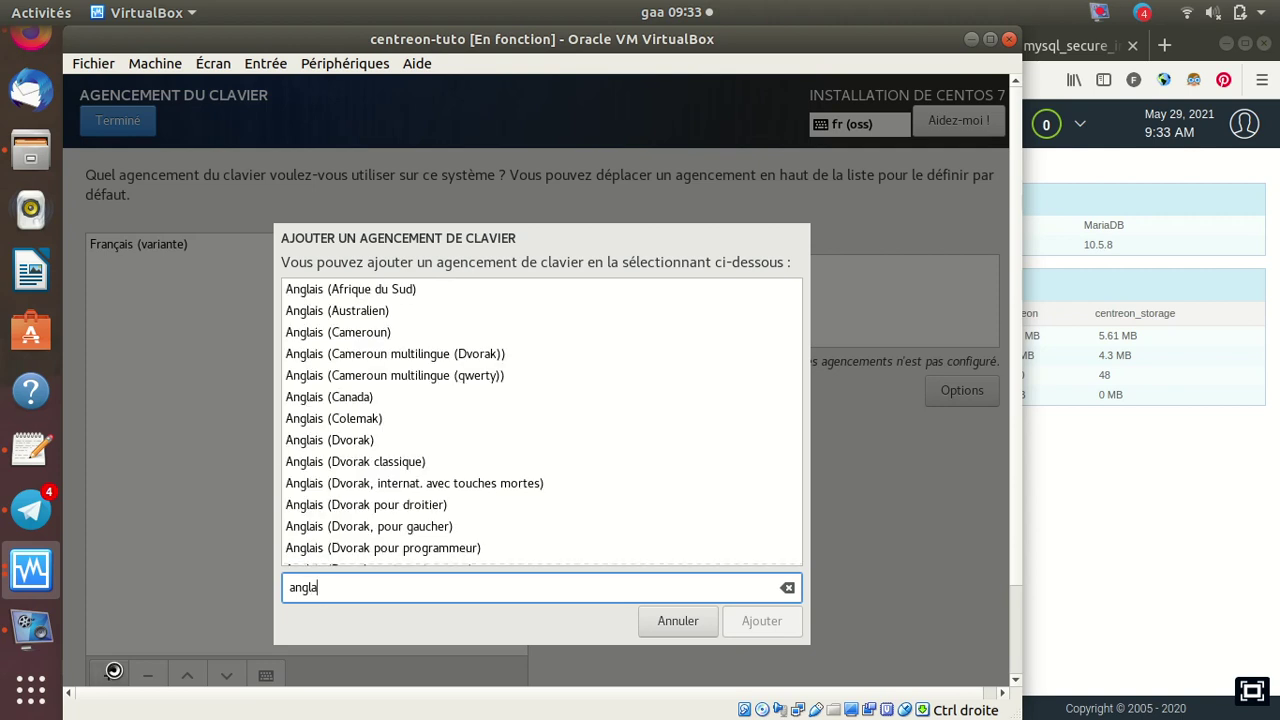
text(is us)
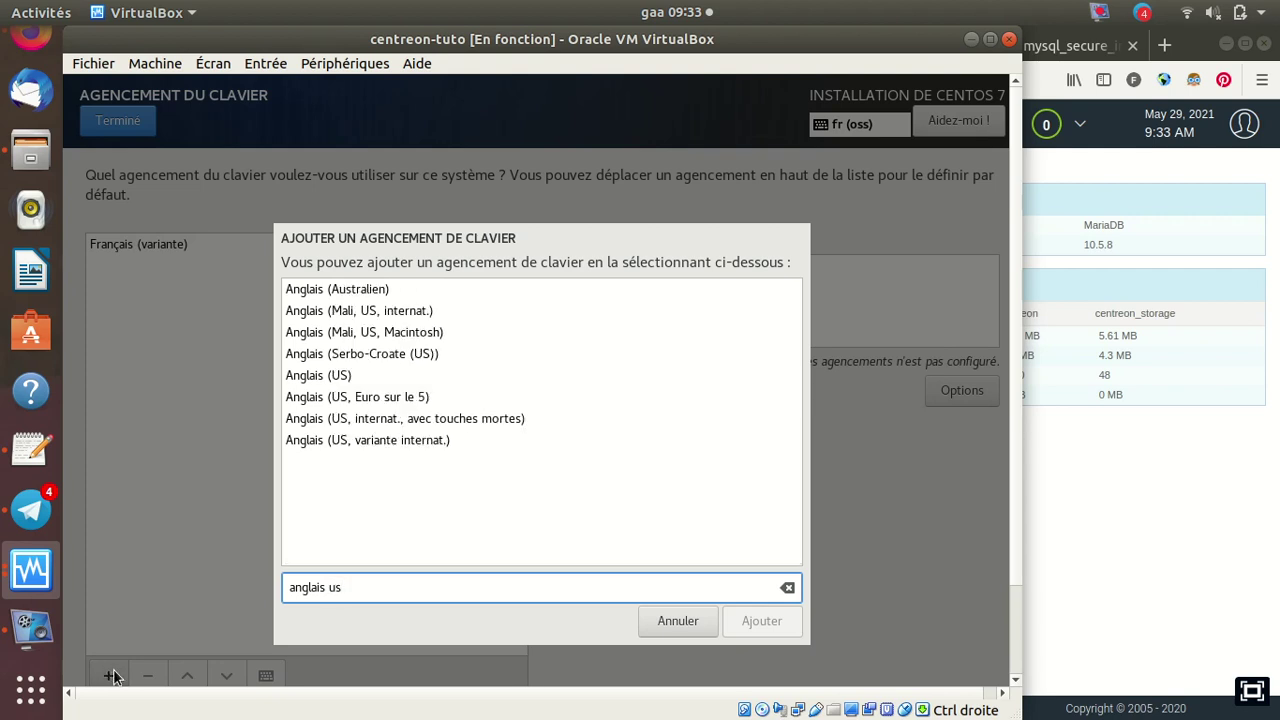
click(335, 378)
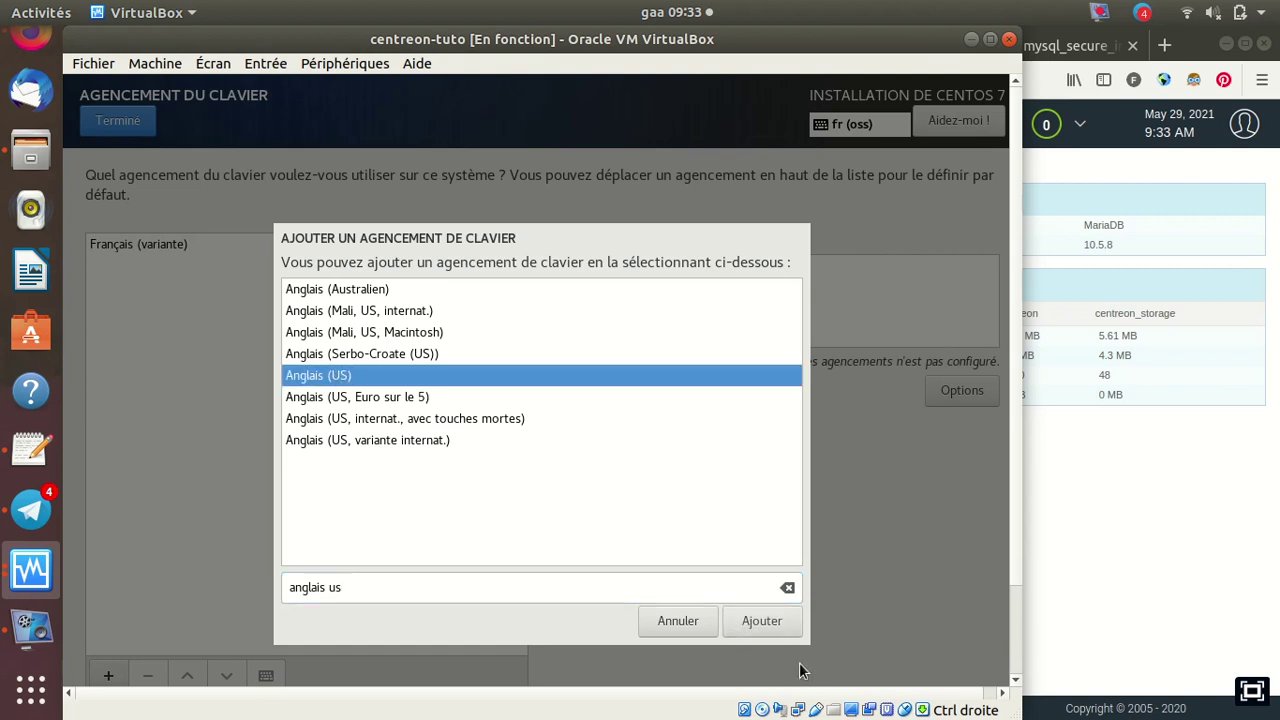
click(761, 621)
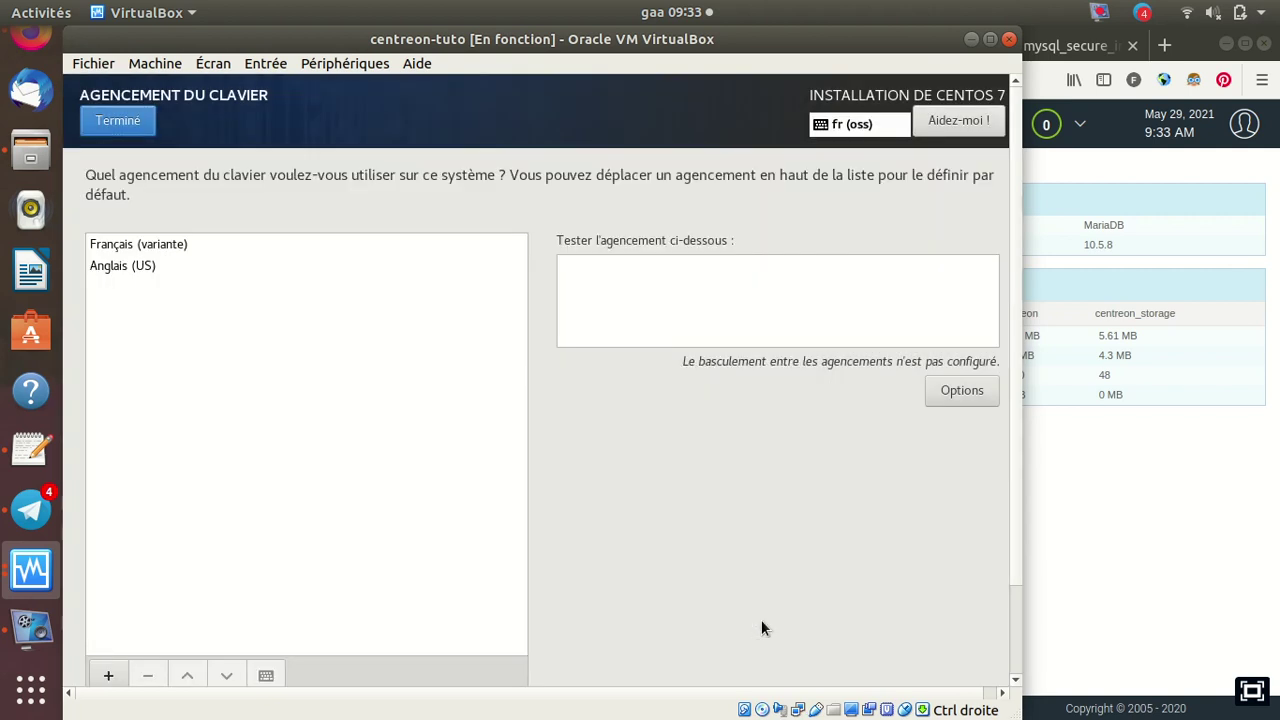
Remove the Français (variante) layout, leaving Anglais (US) as the only keyboard, and confirm
click(144, 244)
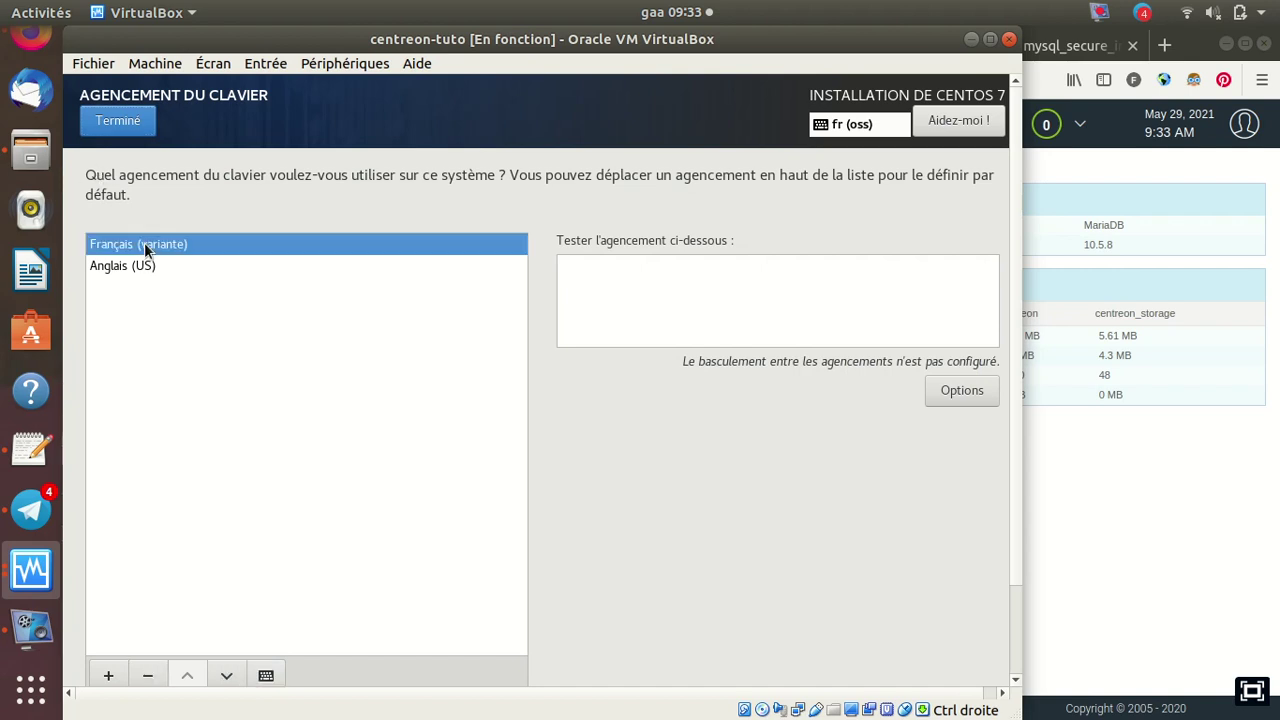
click(148, 676)
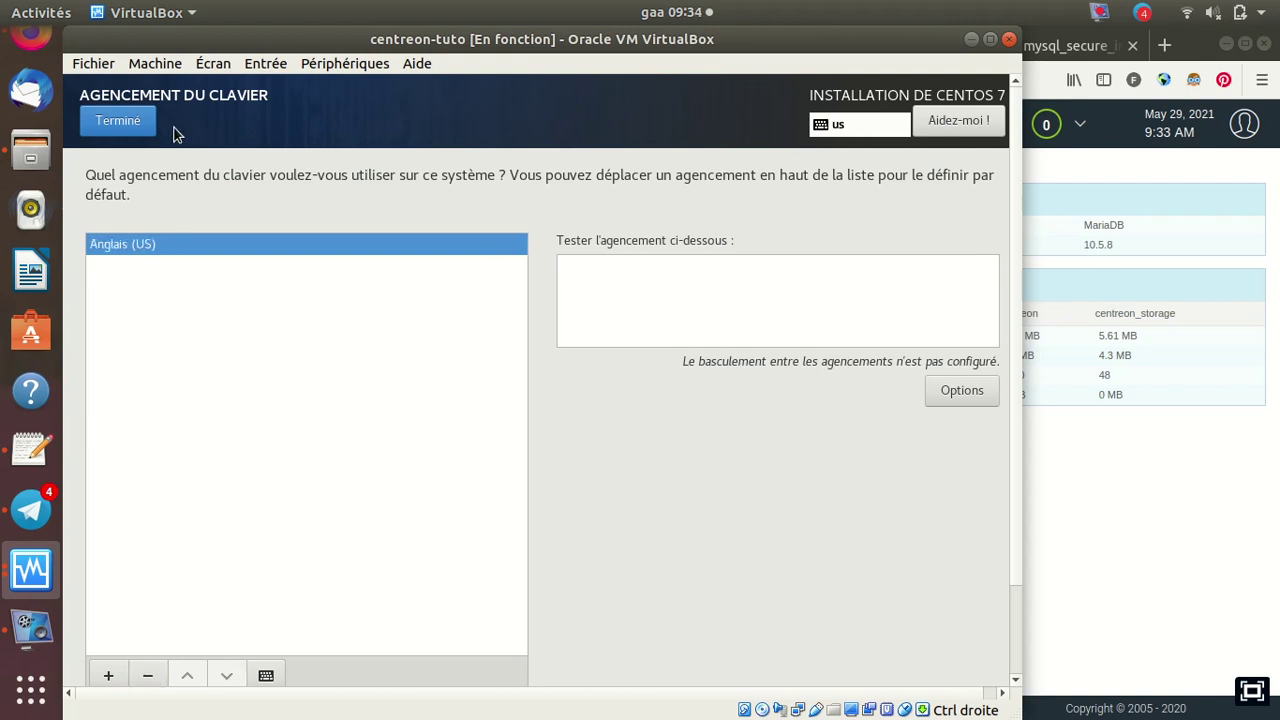
click(118, 120)
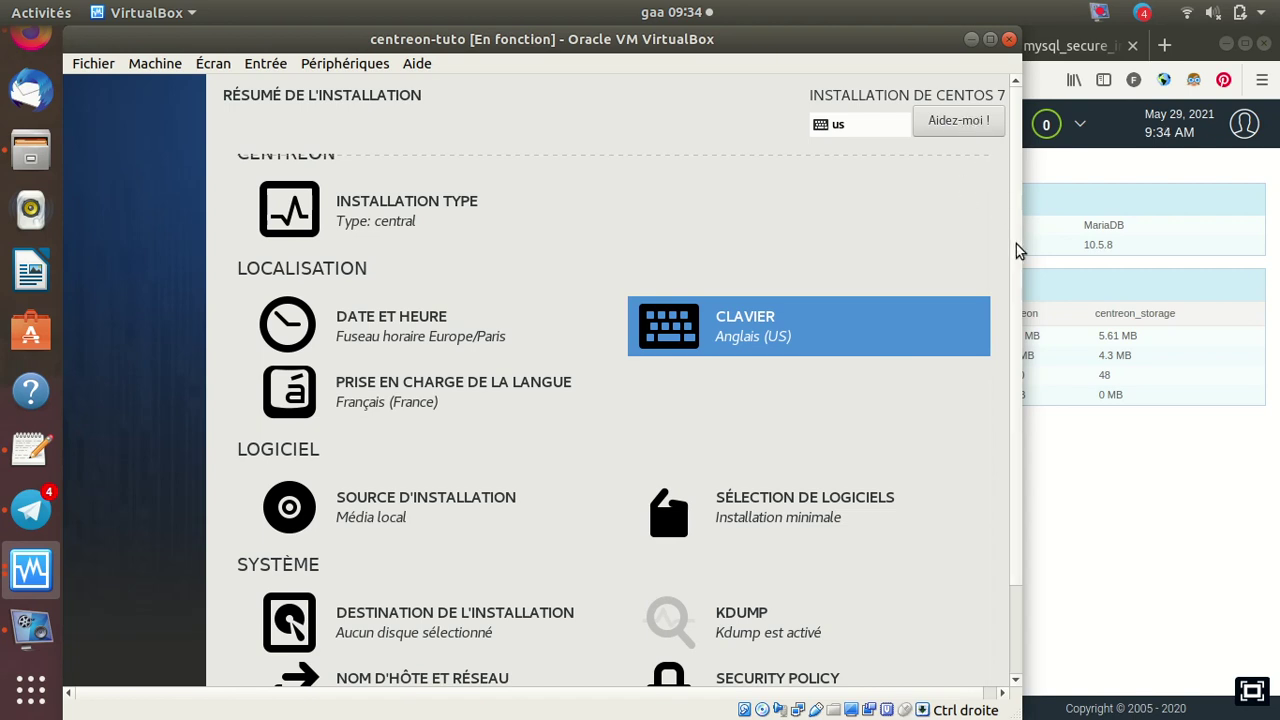
scroll(1016, 244, down, 2)
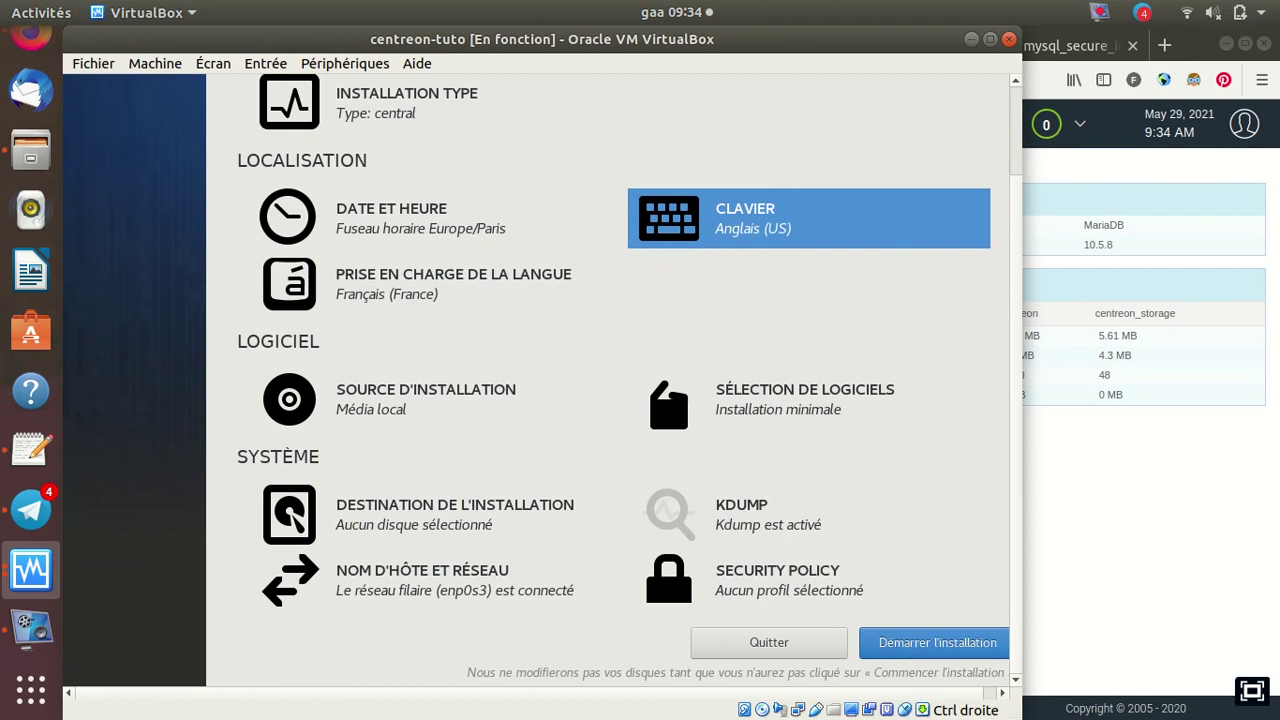
Begin the installation, then enter and confirm the root password, accepting the short-password warning
click(914, 643)
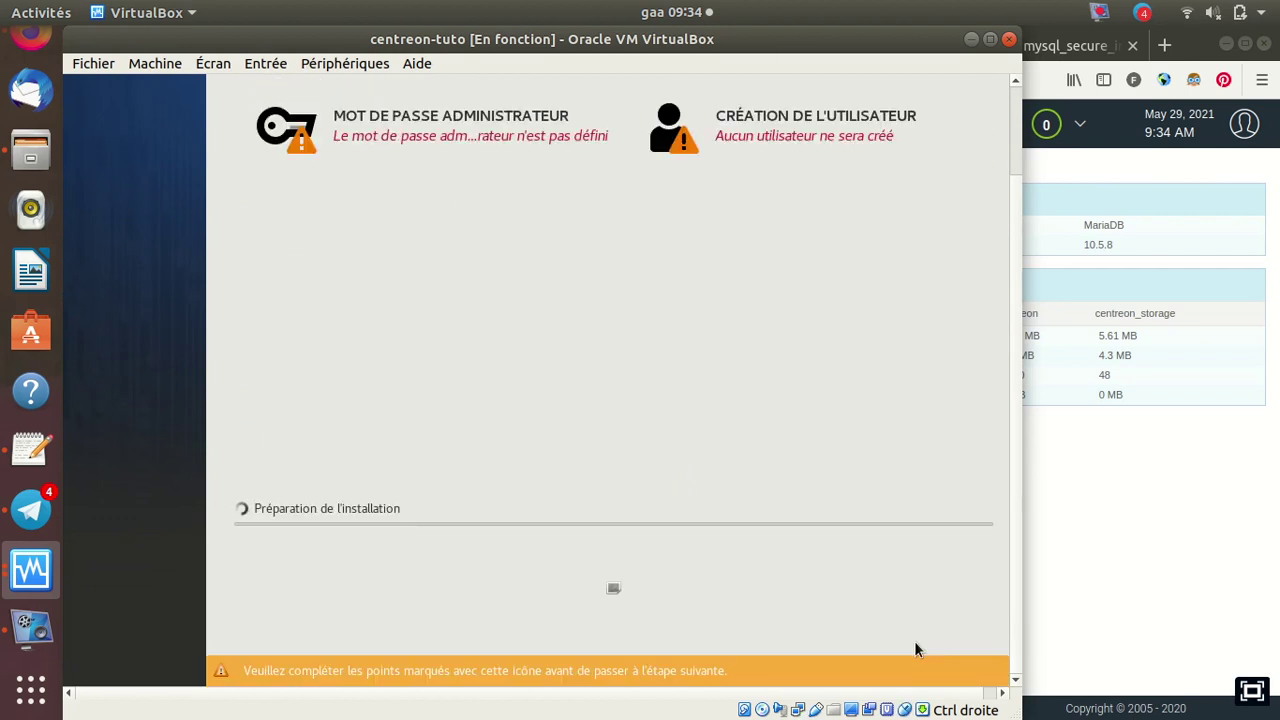
click(374, 120)
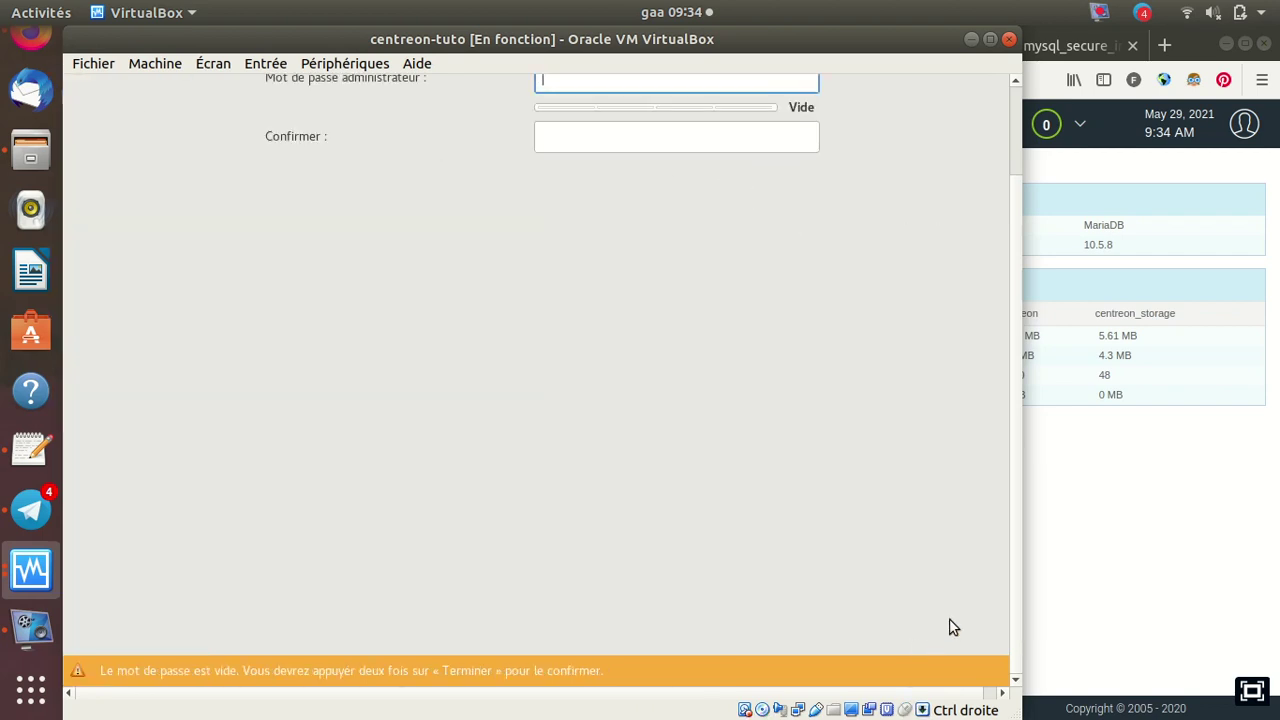
drag(1016, 518, 1033, 364)
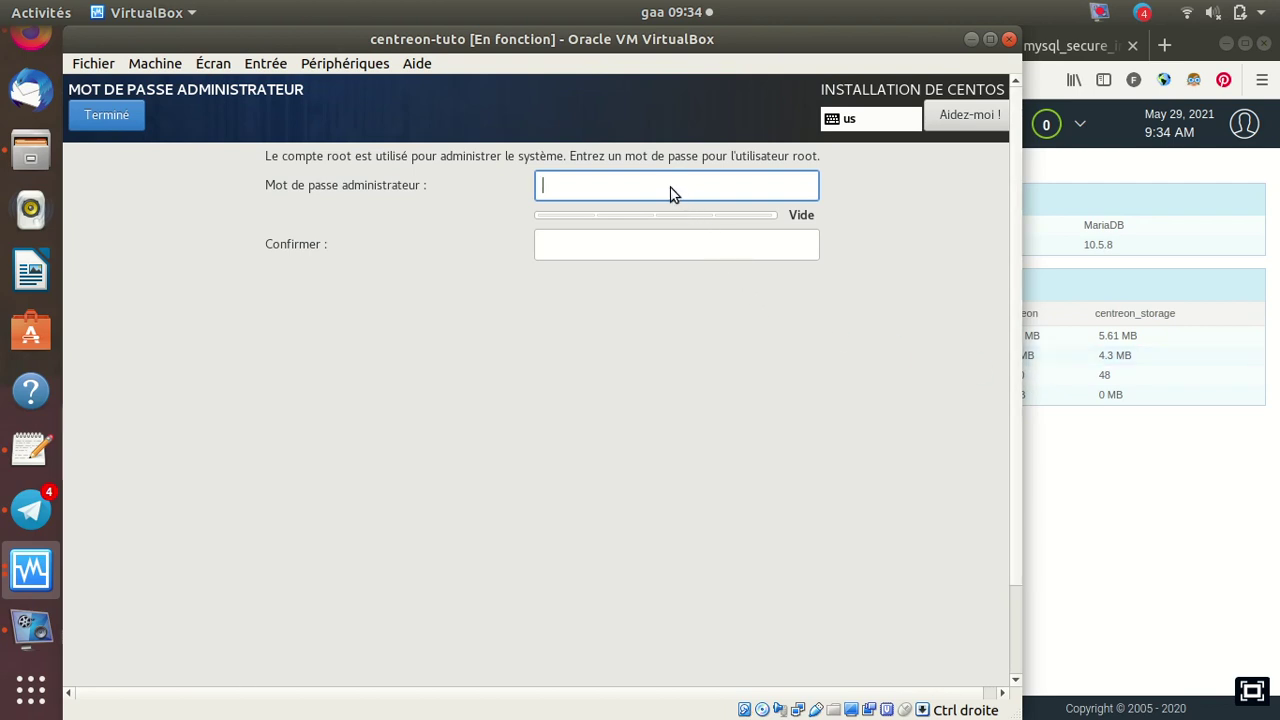
text(***)
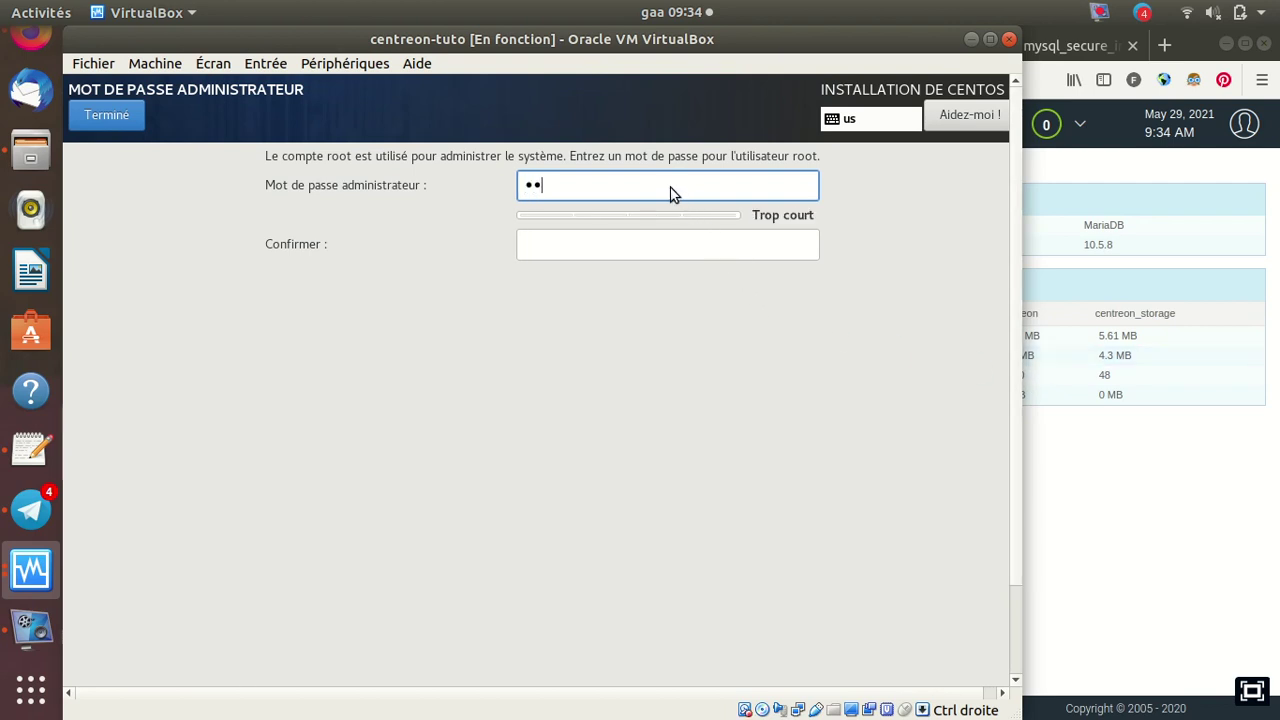
key(BackSpace)
key(BackSpace)
key(BackSpace)
text(*****)
key(Tab)
text(*****)
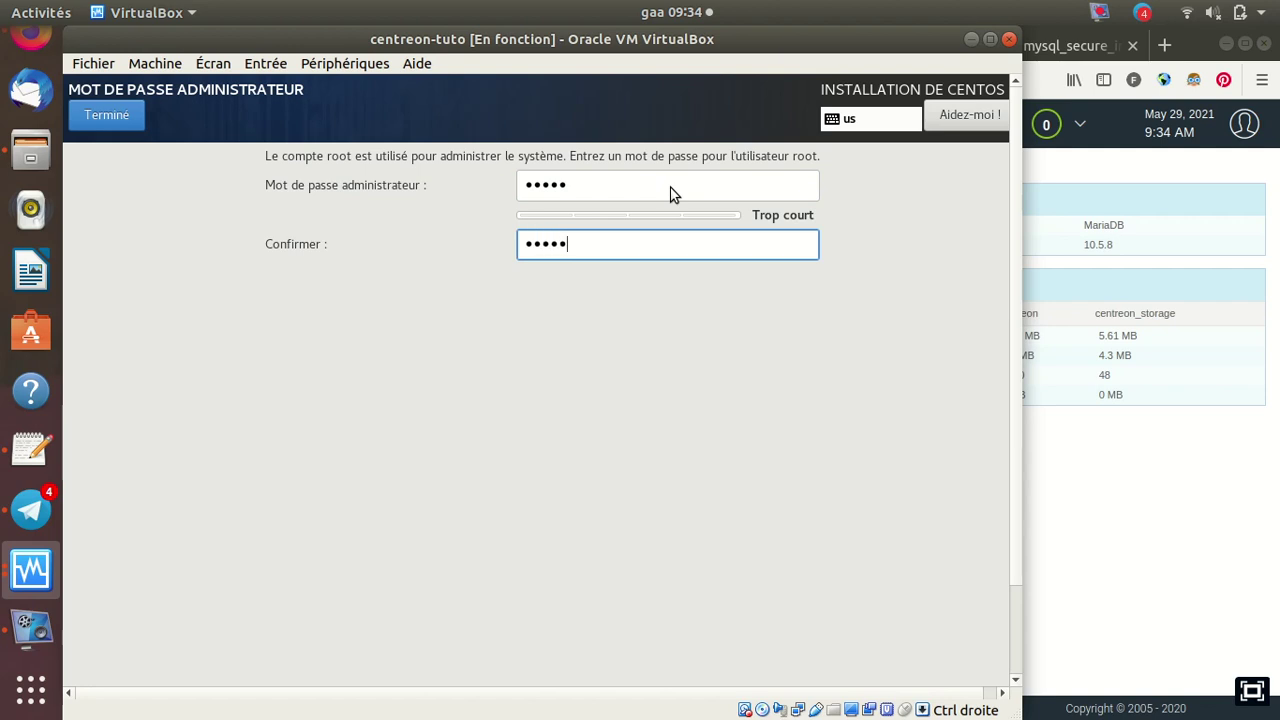
click(101, 117)
click(101, 114)
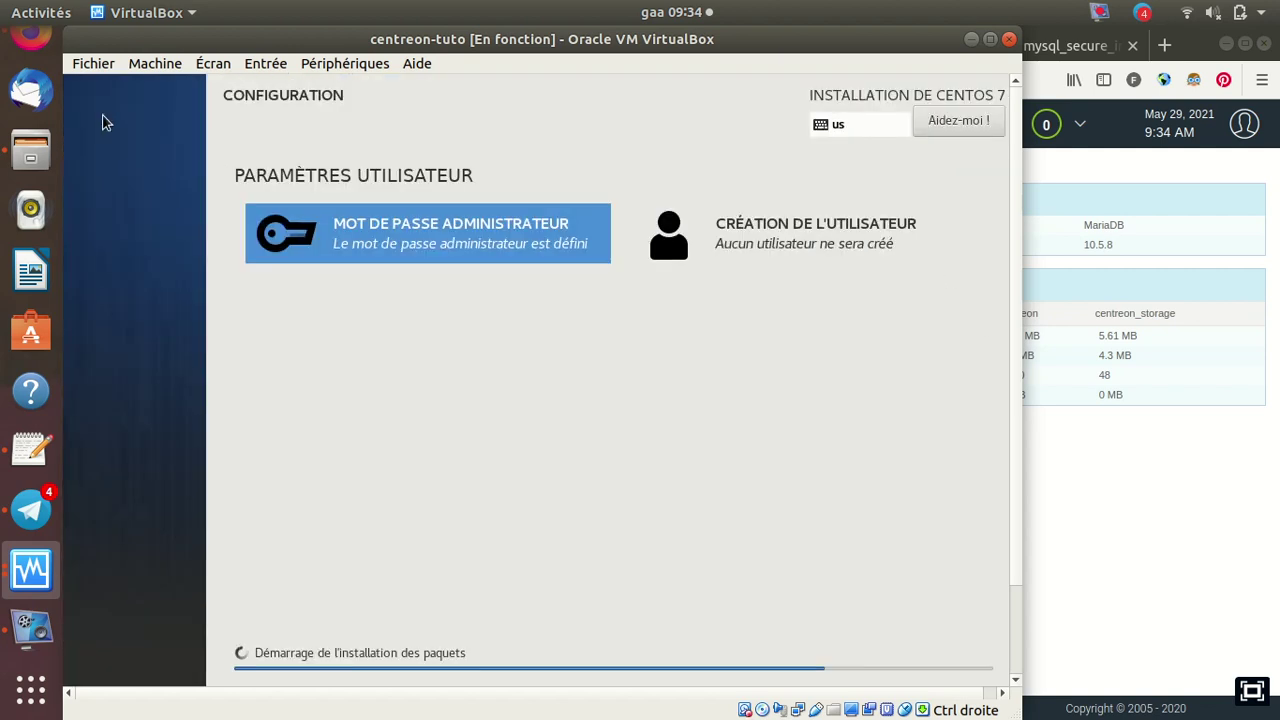
Create a user with the person's full name, administrator rights and a confirmed password
click(767, 245)
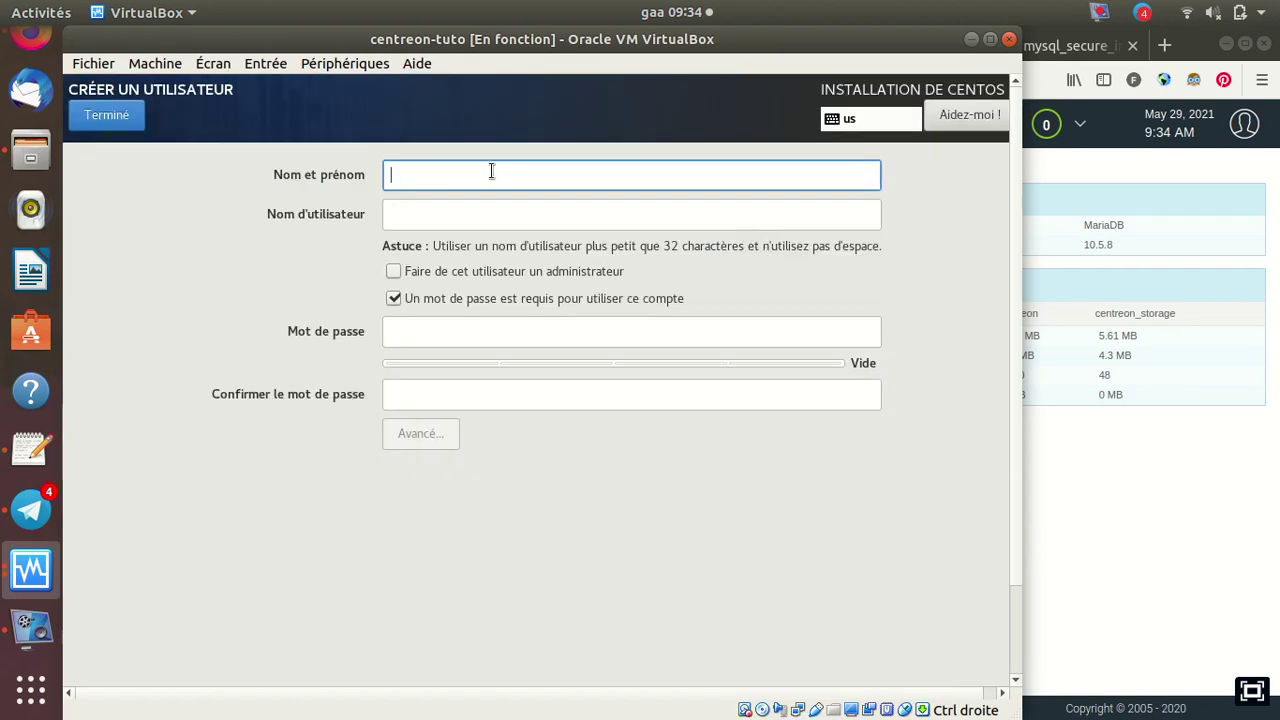
text(yo)
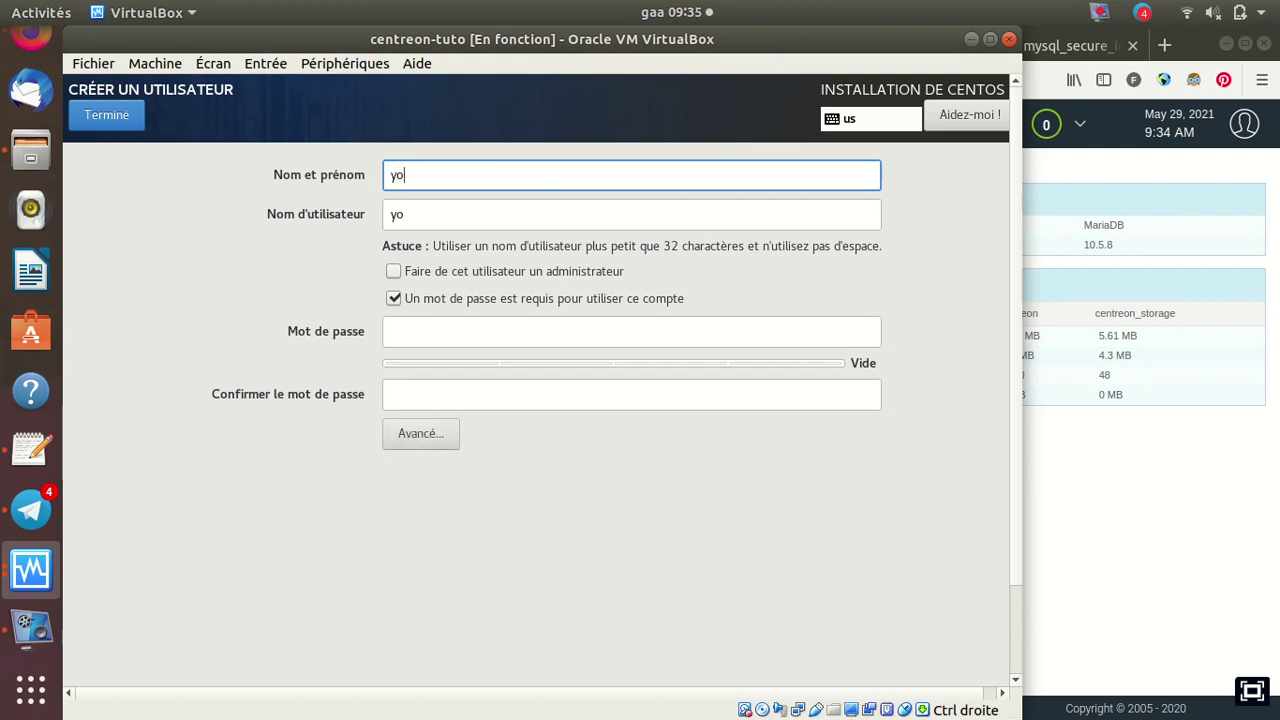
text(ussouf)
key(BackSpace)
key(BackSpace)
key(BackSpace)
key(BackSpace)
key(BackSpace)
key(BackSpace)
key(BackSpace)
key(BackSpace)
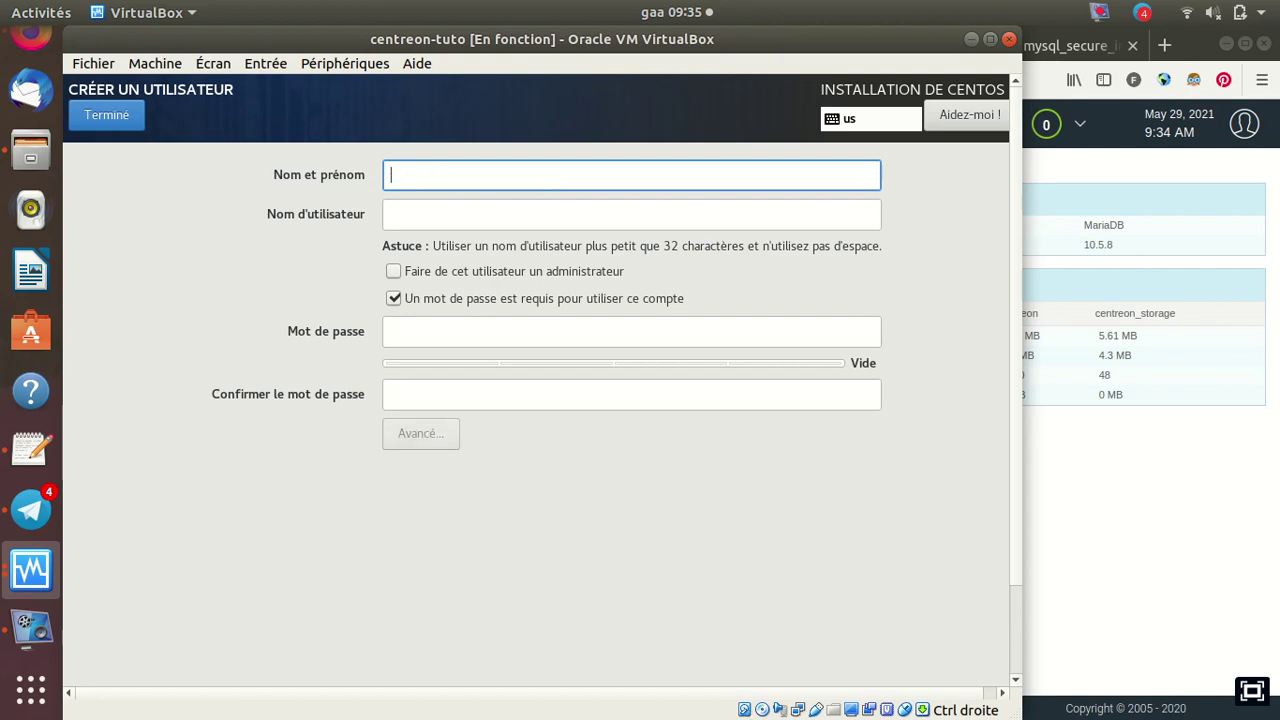
text(fana)
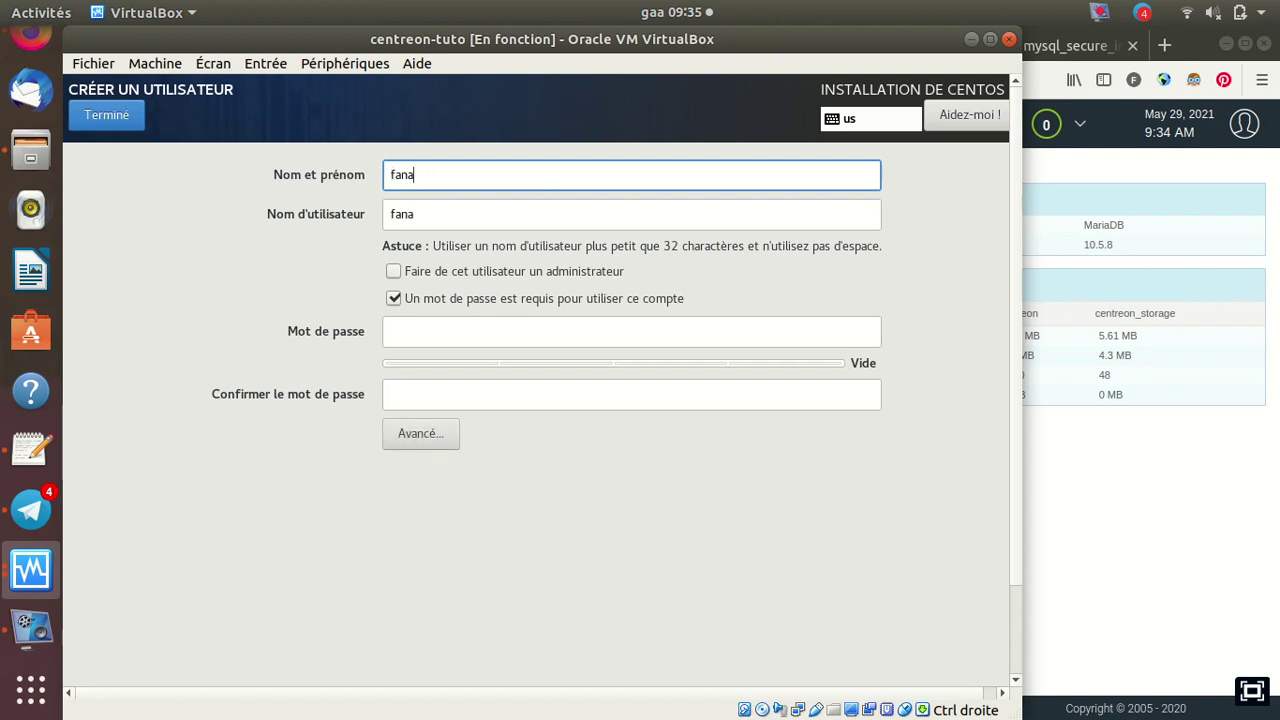
text(hal)
click(393, 271)
click(413, 333)
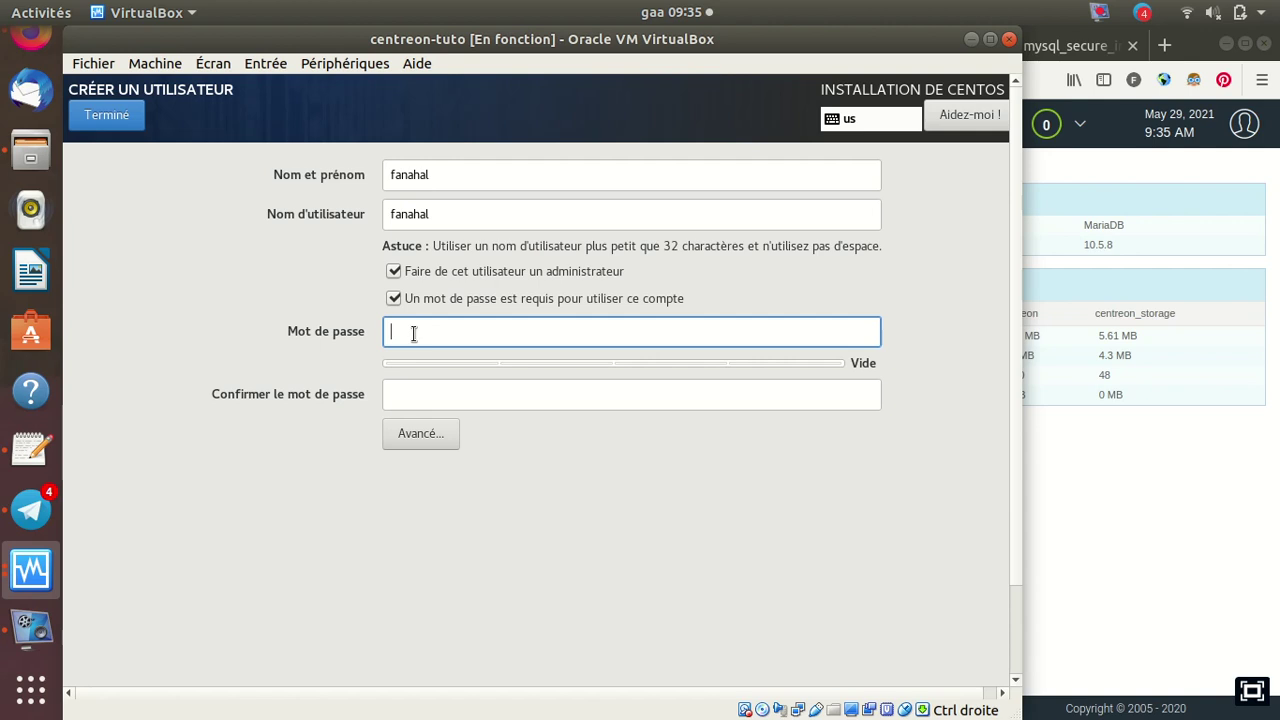
text(•••••)
key(Tab)
text(••••)
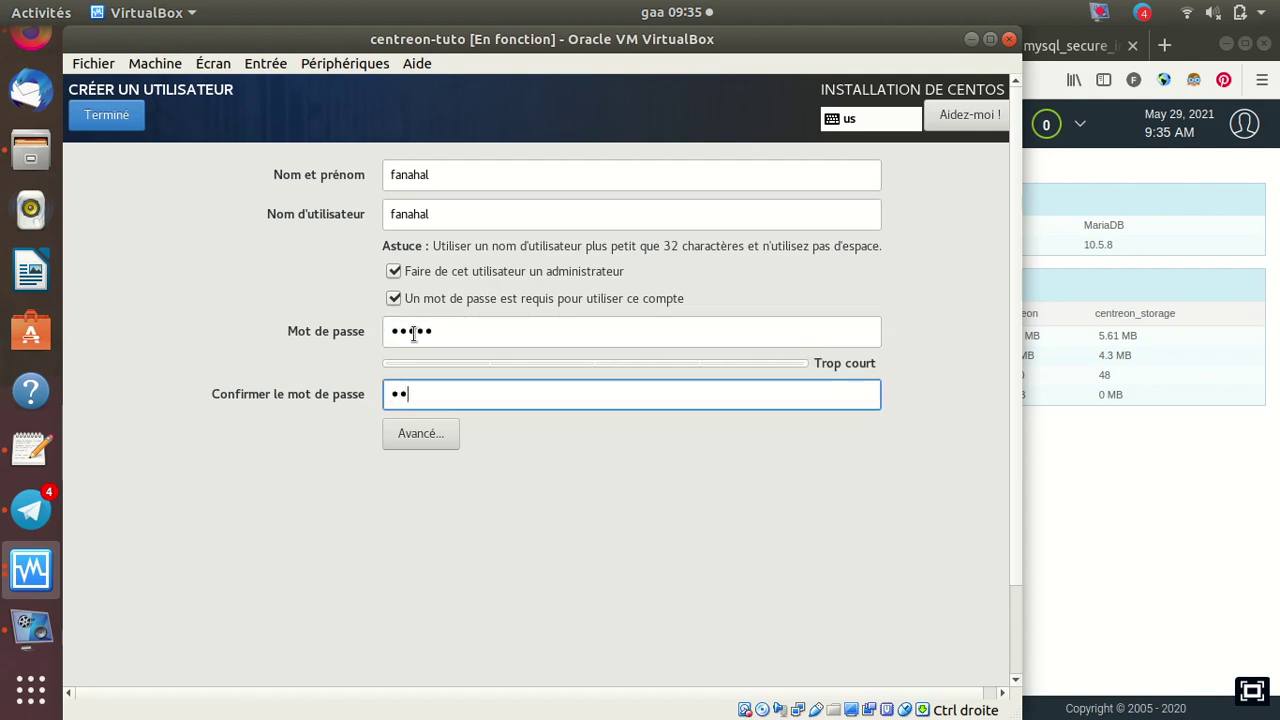
text(•)
click(103, 113)
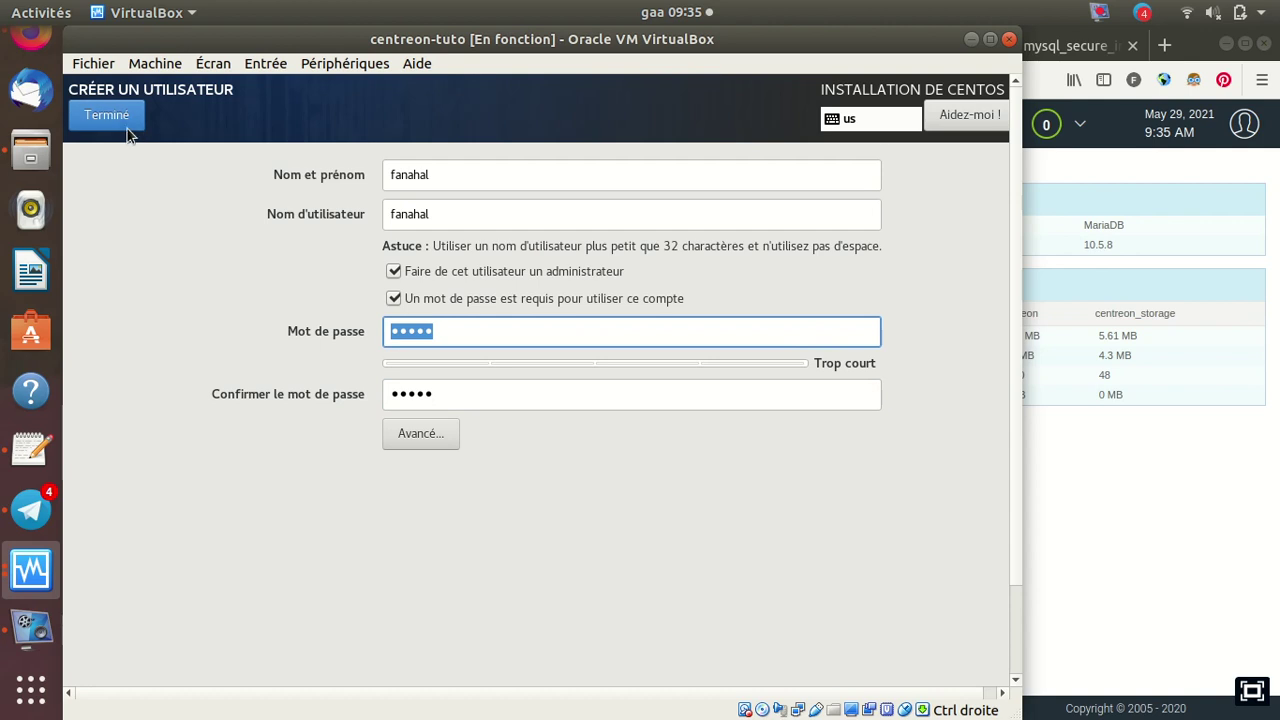
click(116, 127)
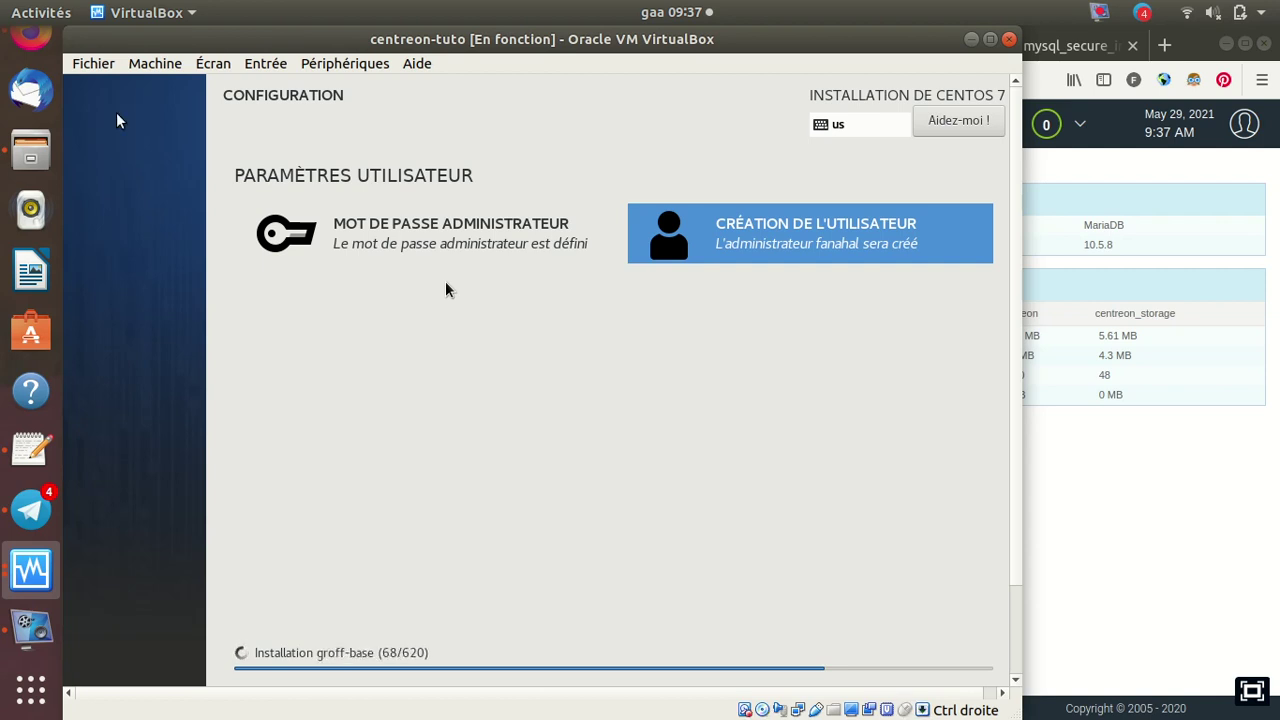
After package installation has progressed, bring up the vokoscreenNG recorder from the dock
click(30, 625)
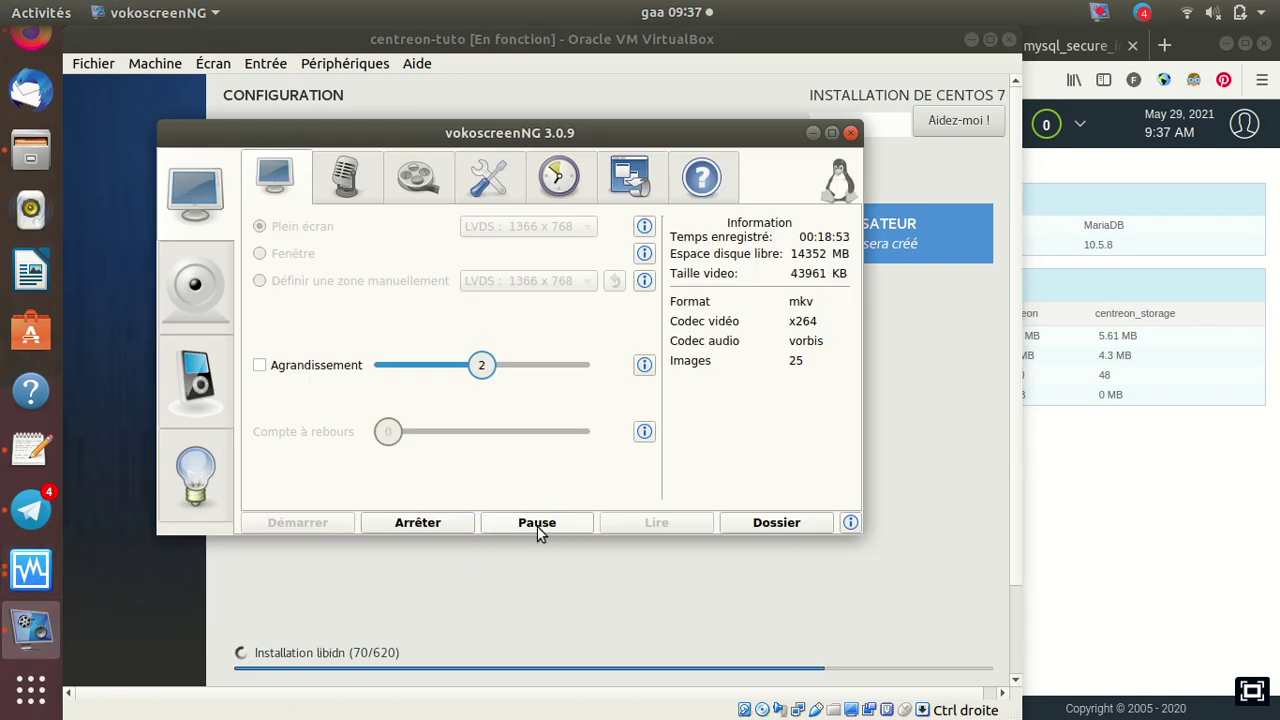
Pause vokoscreenNG until the install completes, resume recording, and minimize the recorder window
click(535, 523)
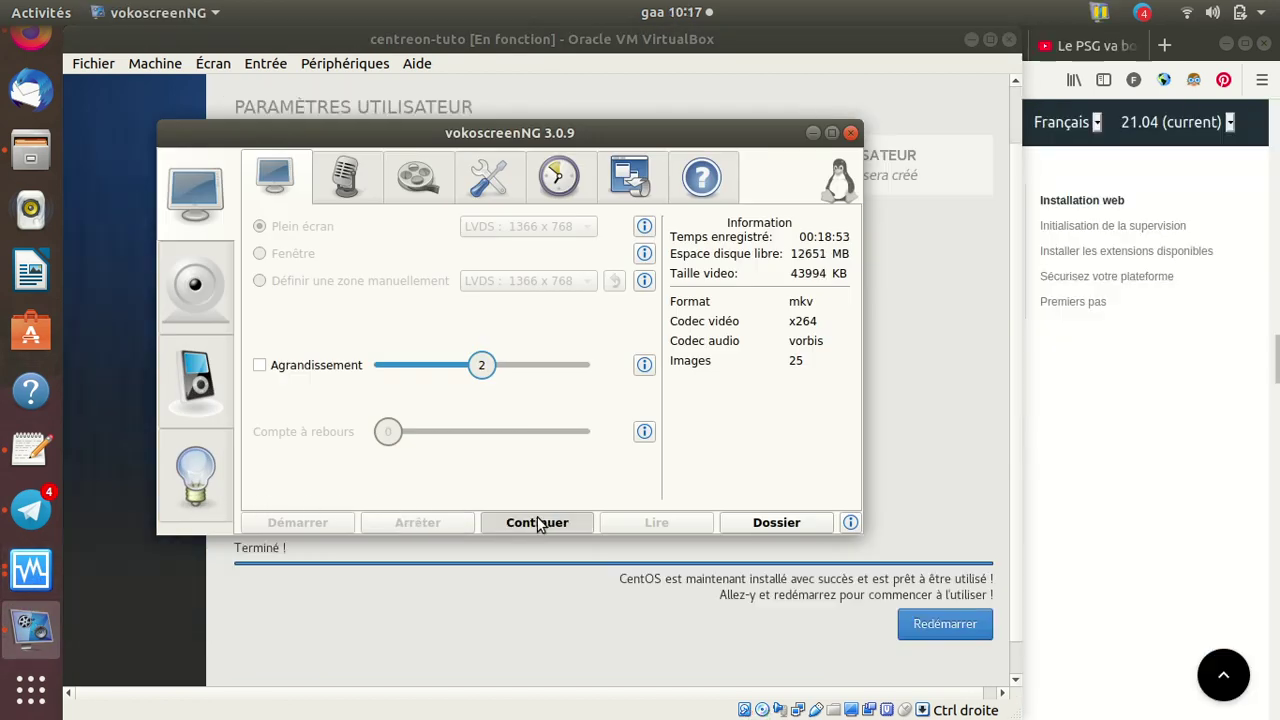
click(537, 523)
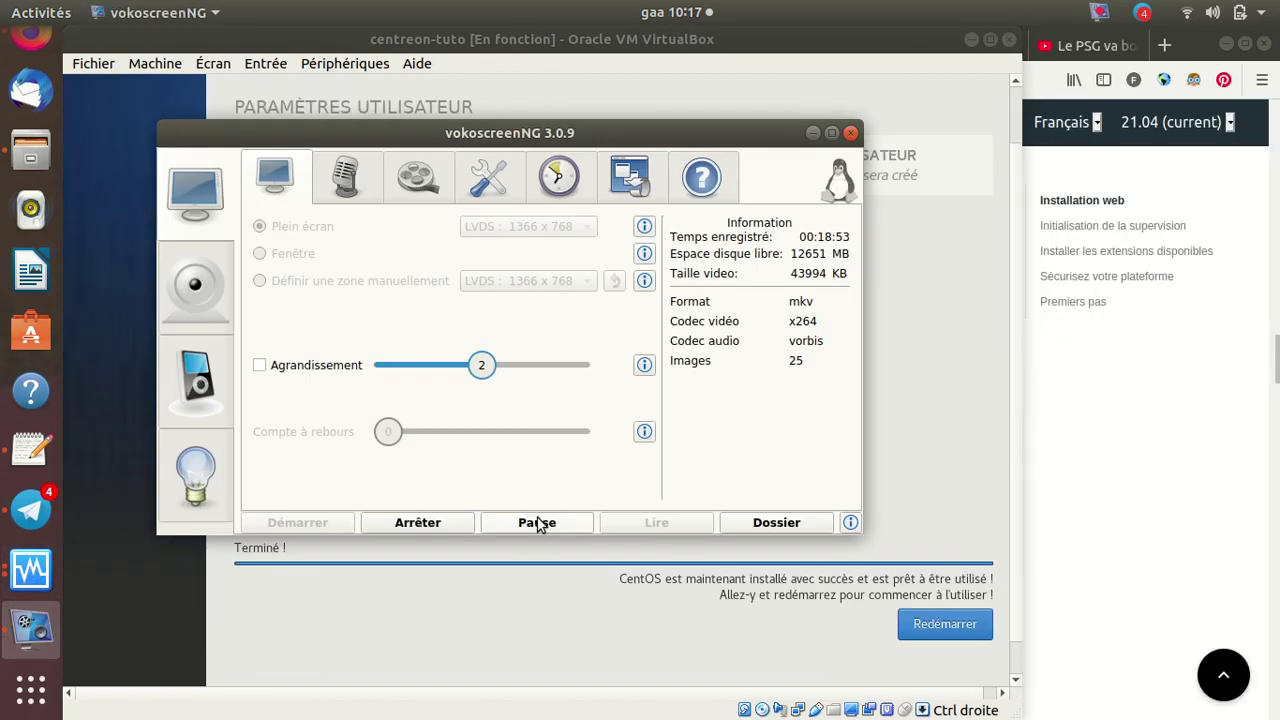
click(812, 133)
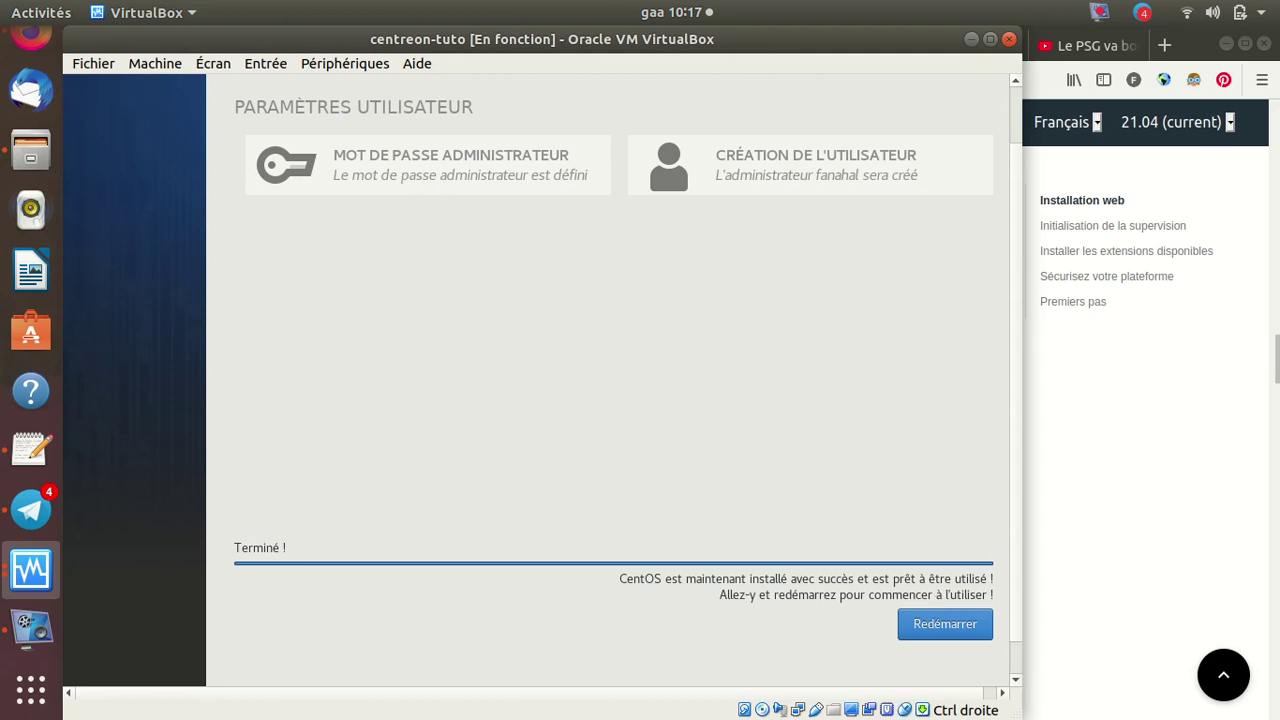
Reboot the newly installed CentOS system with Redémarrer
click(934, 626)
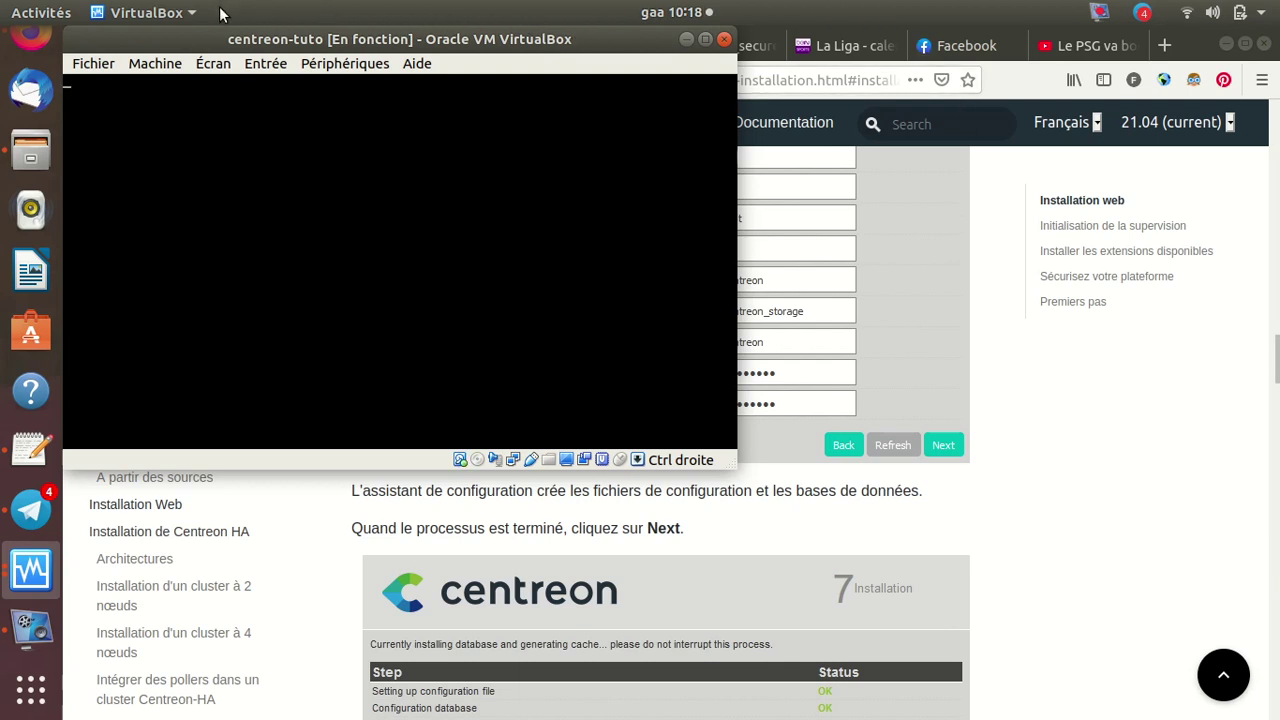
click(1082, 47)
click(623, 121)
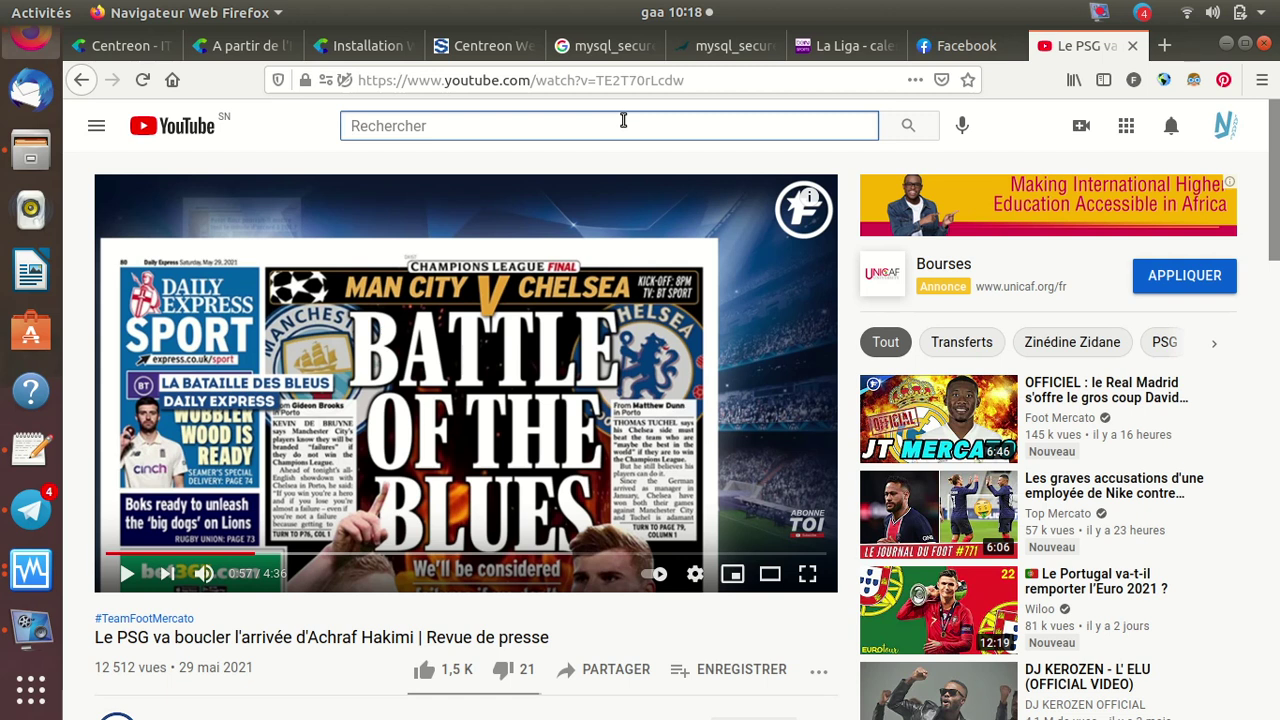
text(f)
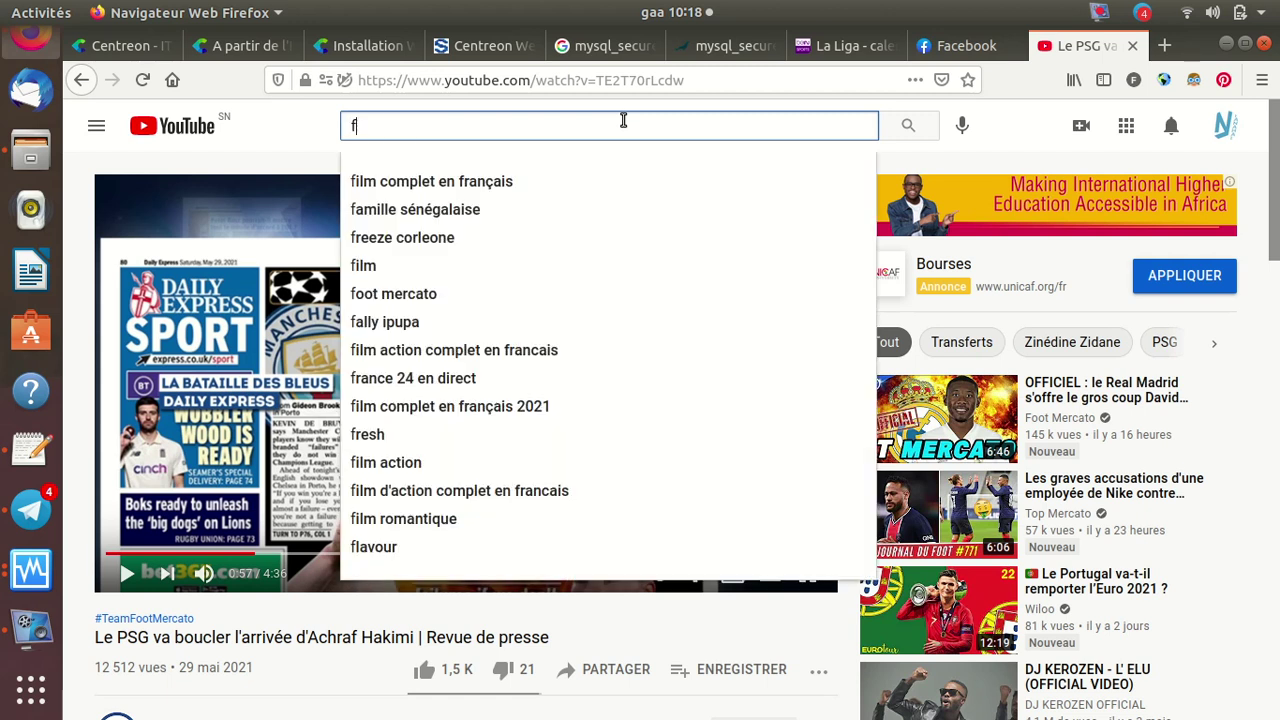
text(anah)
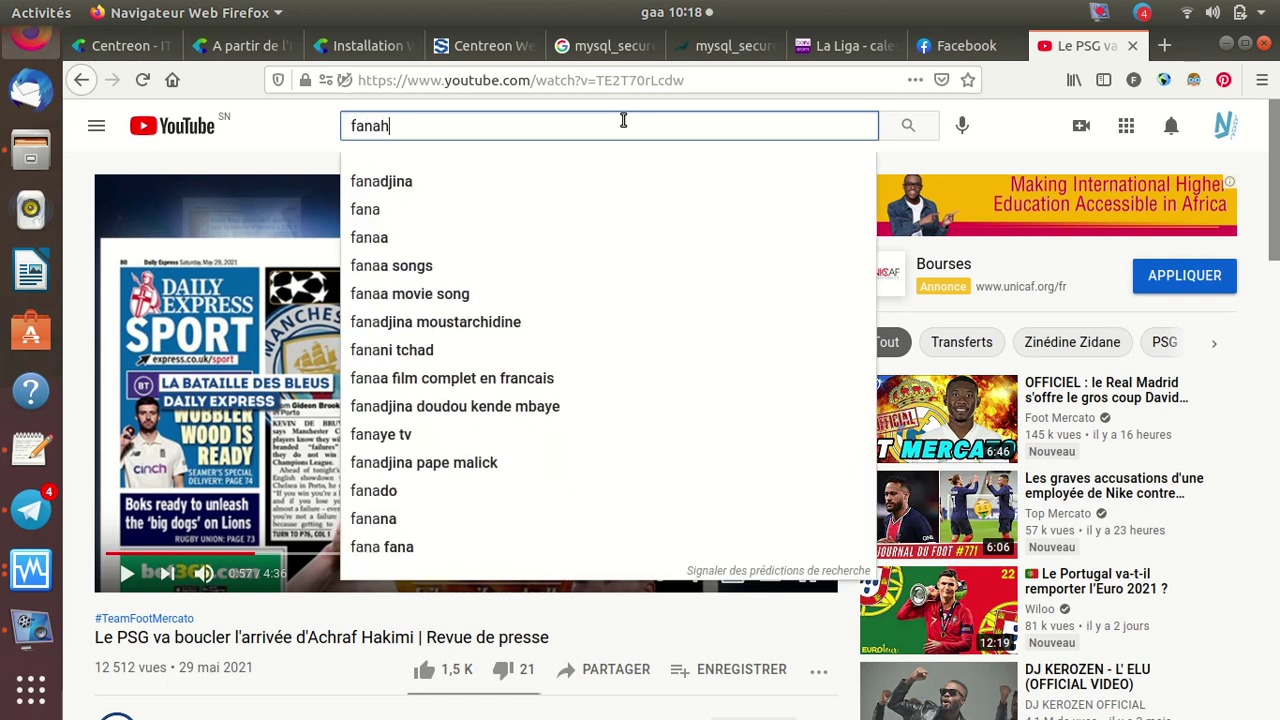
text(al)
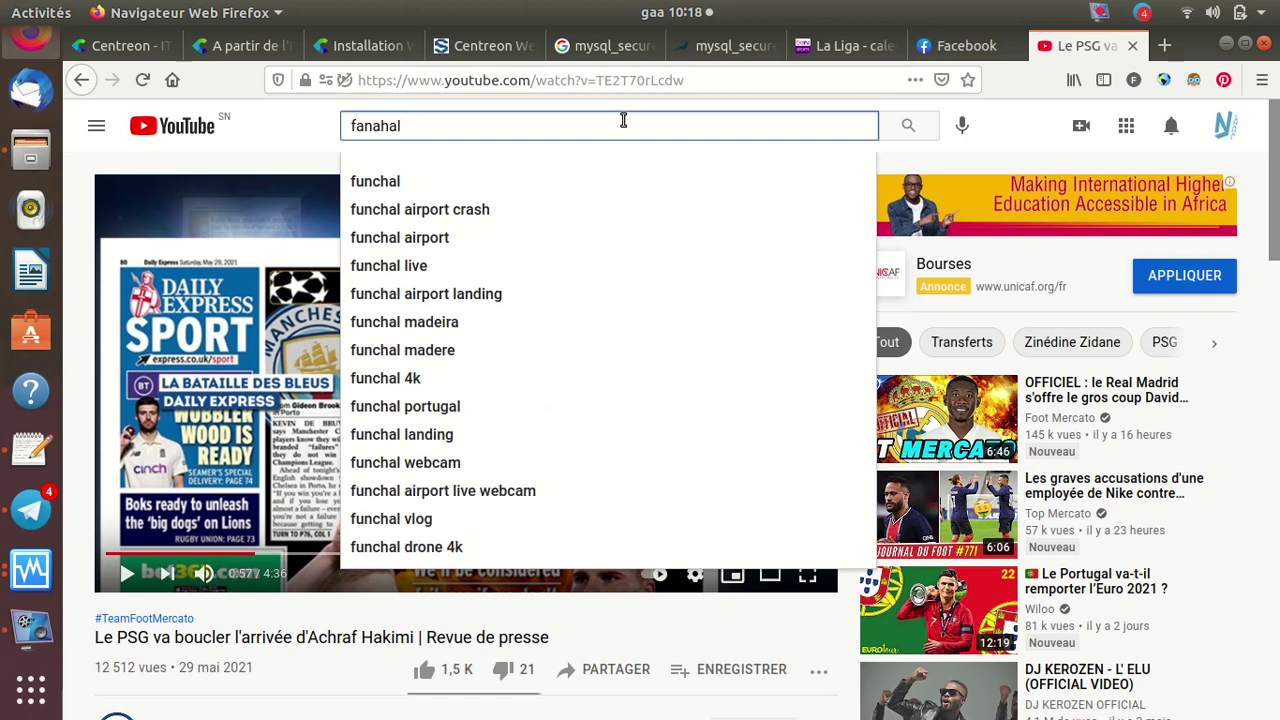
text(-)
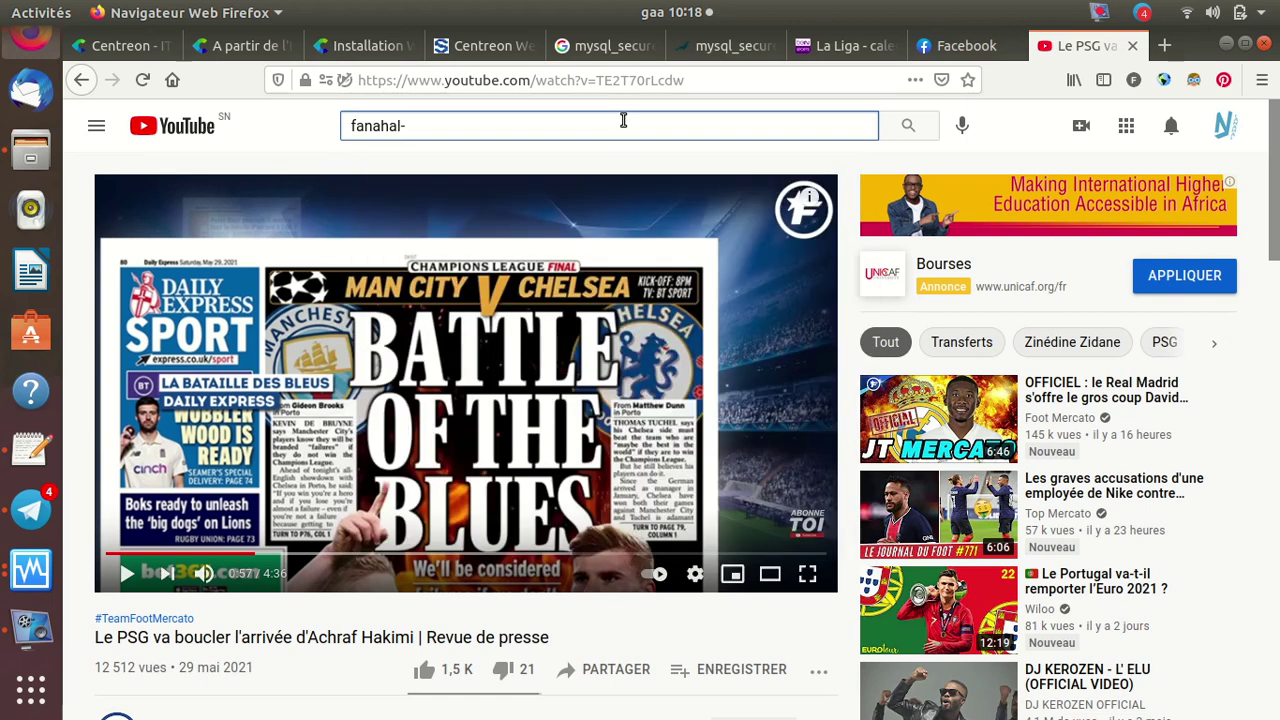
key(BackSpace)
key(Return)
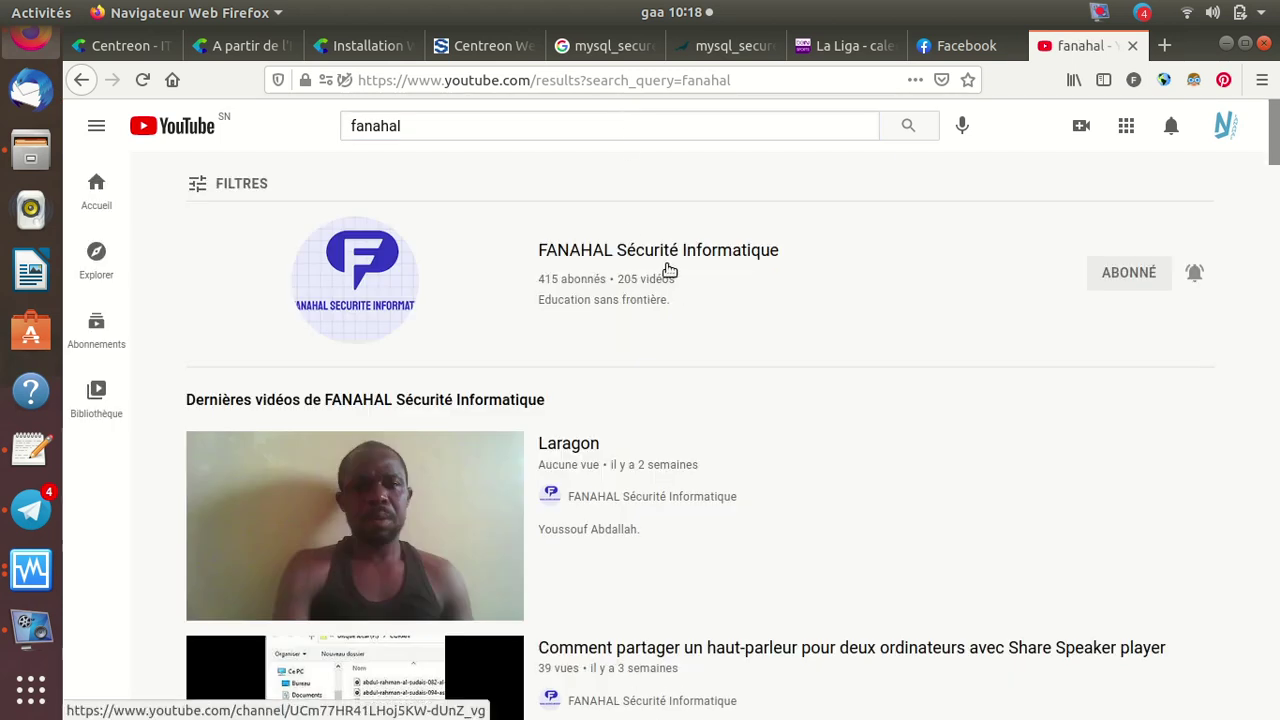
click(572, 260)
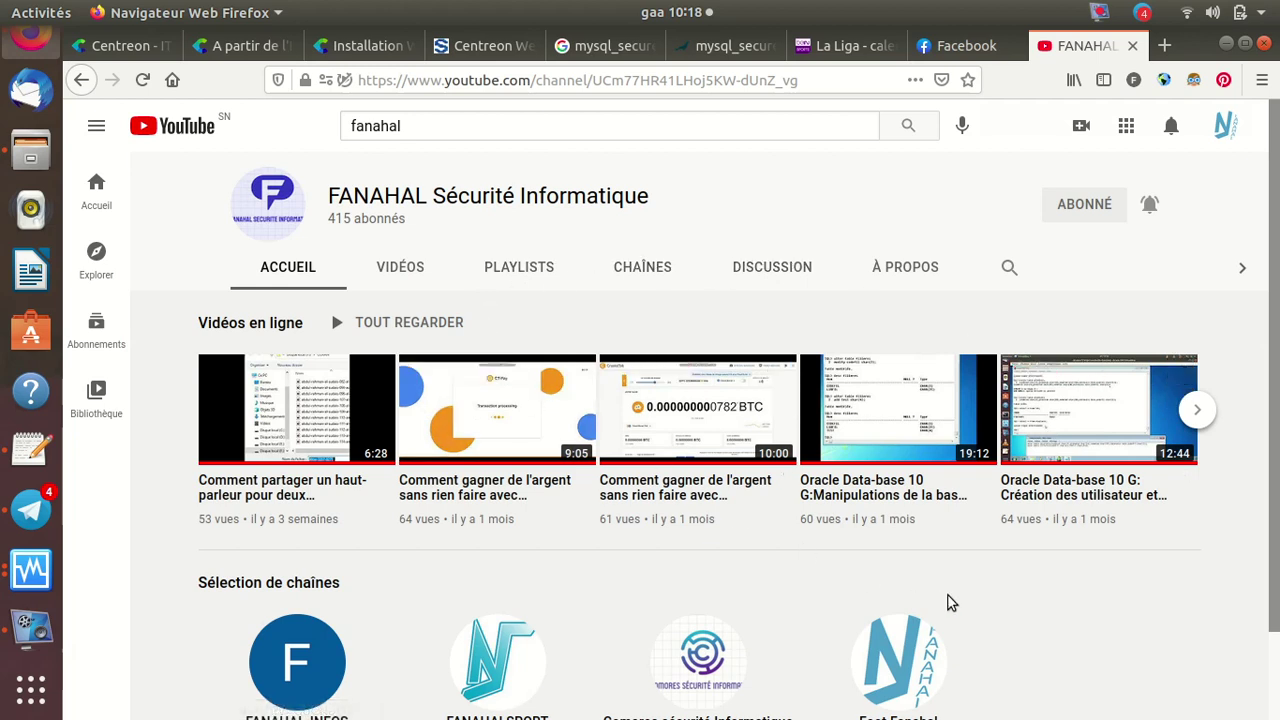
scroll(951, 603, down, 1)
scroll(951, 603, up, 1)
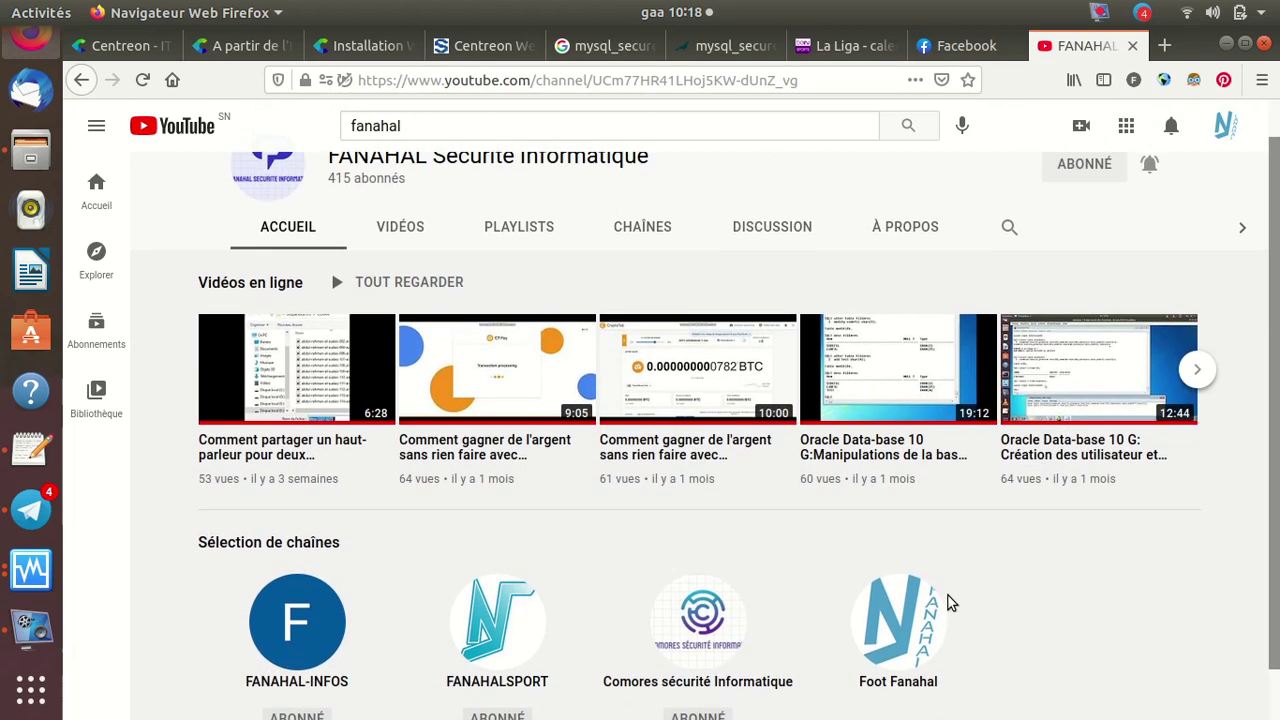
scroll(951, 603, up, 1)
scroll(951, 603, down, 1)
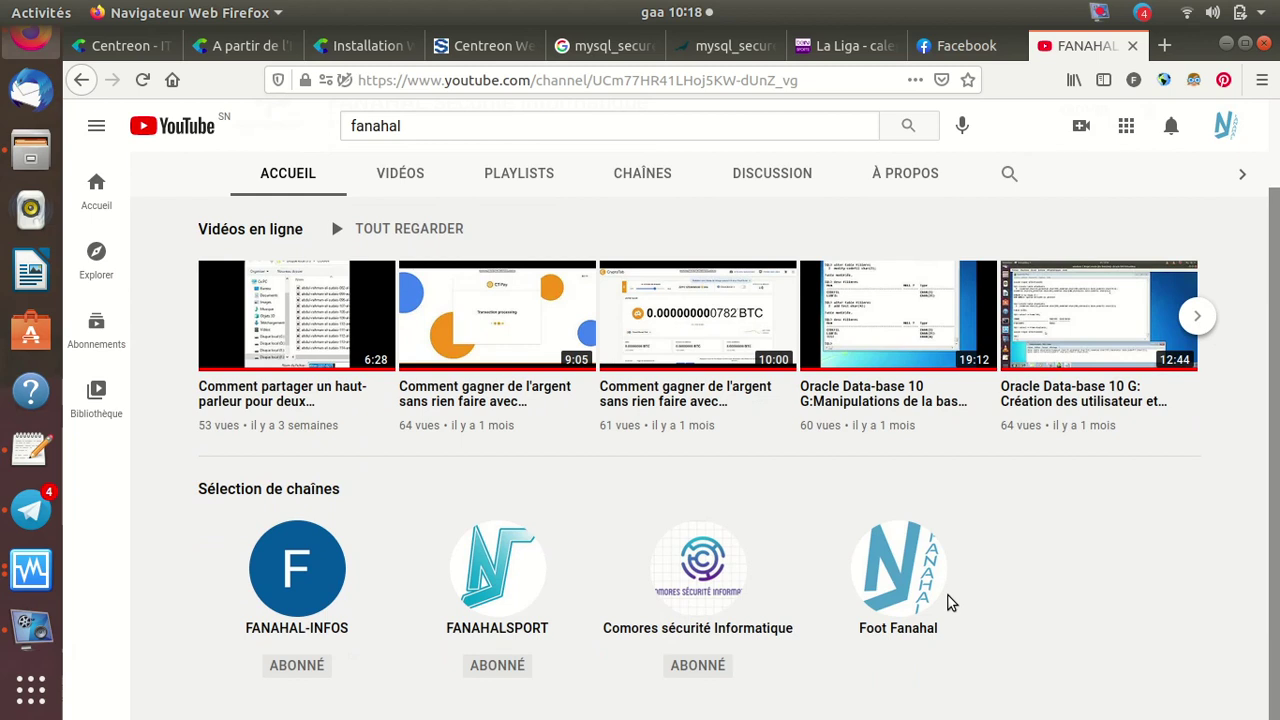
scroll(951, 603, up, 1)
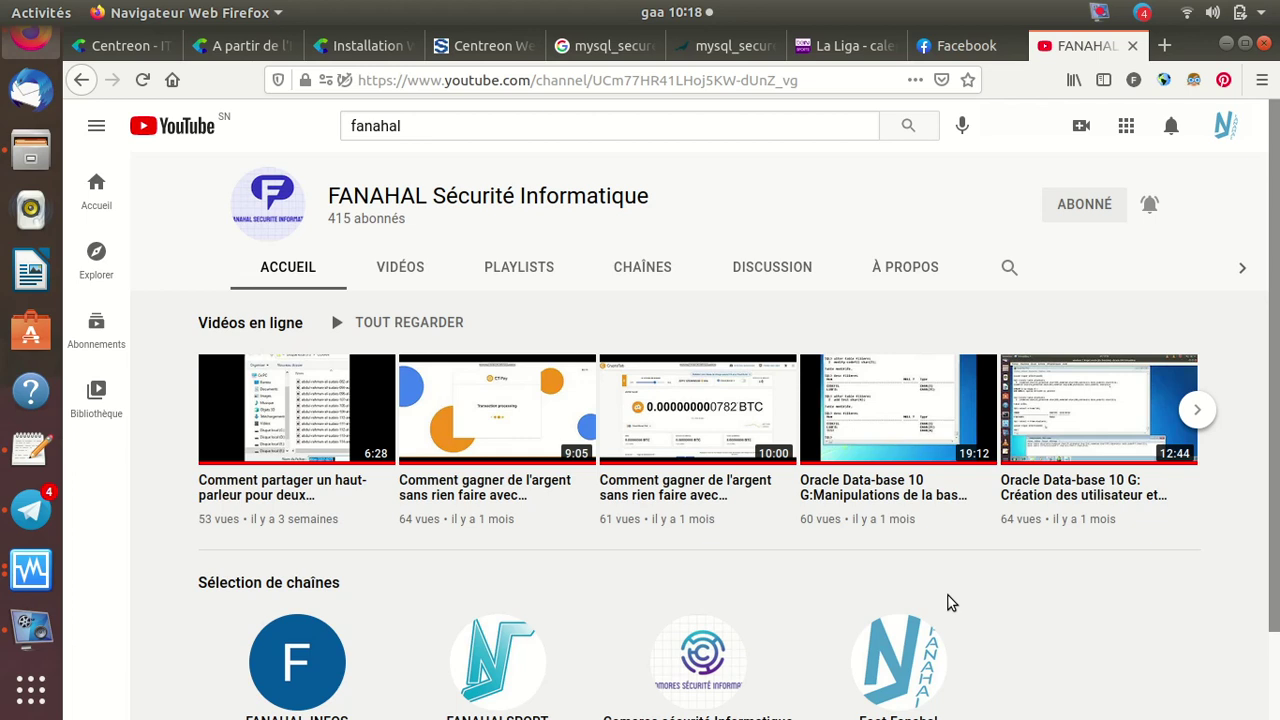
Bring up the centreon-tuto console, log in as root, and run ifconfig, which isn't found
click(18, 574)
click(132, 394)
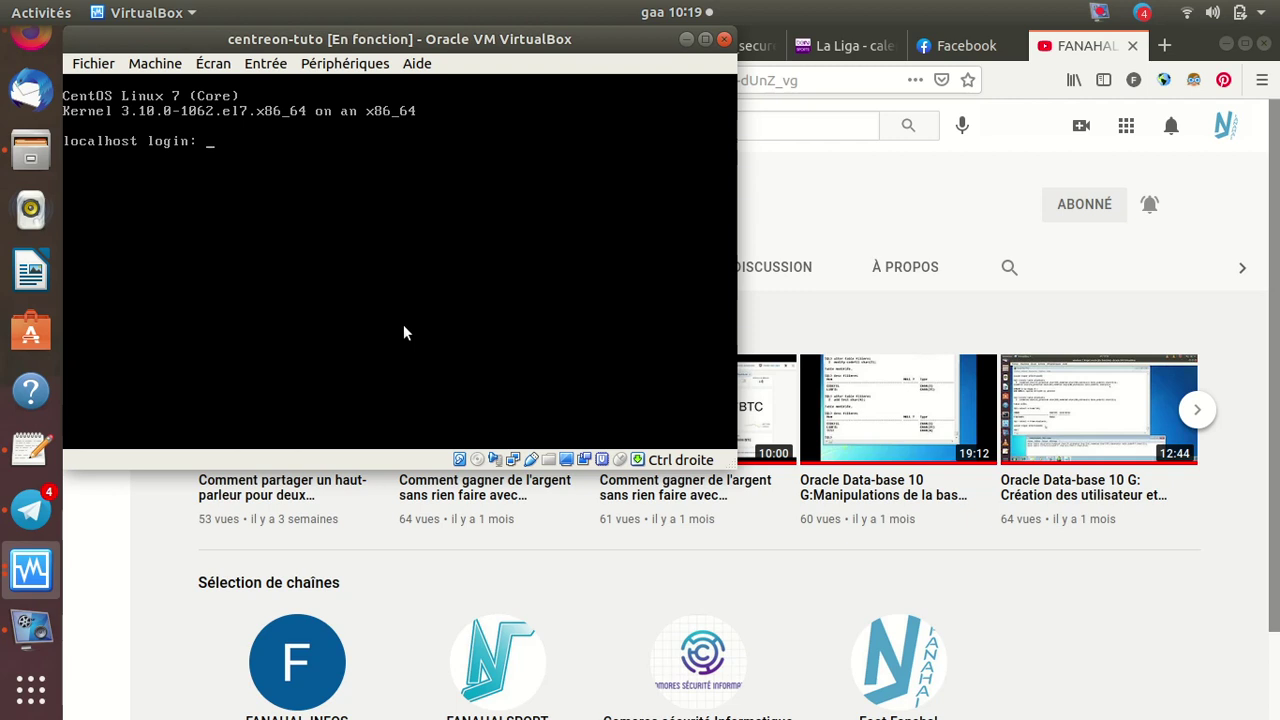
text(root)
key(Return)
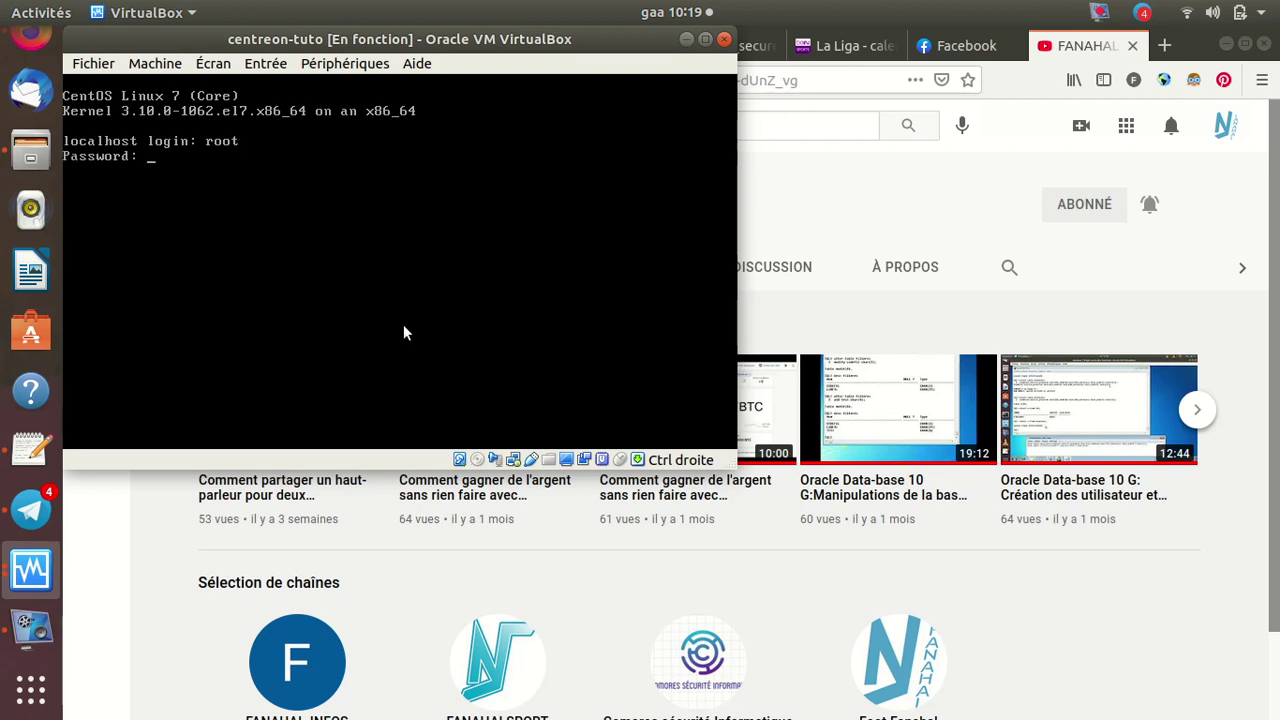
key(Return)
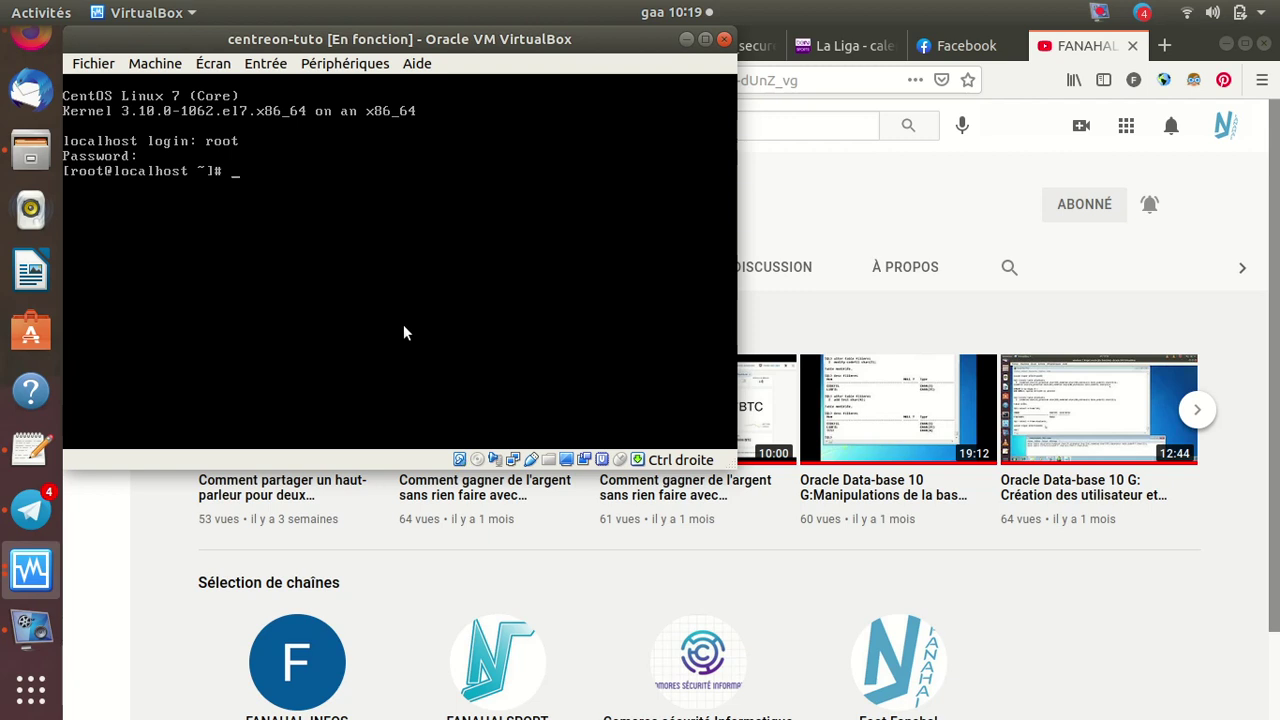
text(ifconfig)
key(Return)
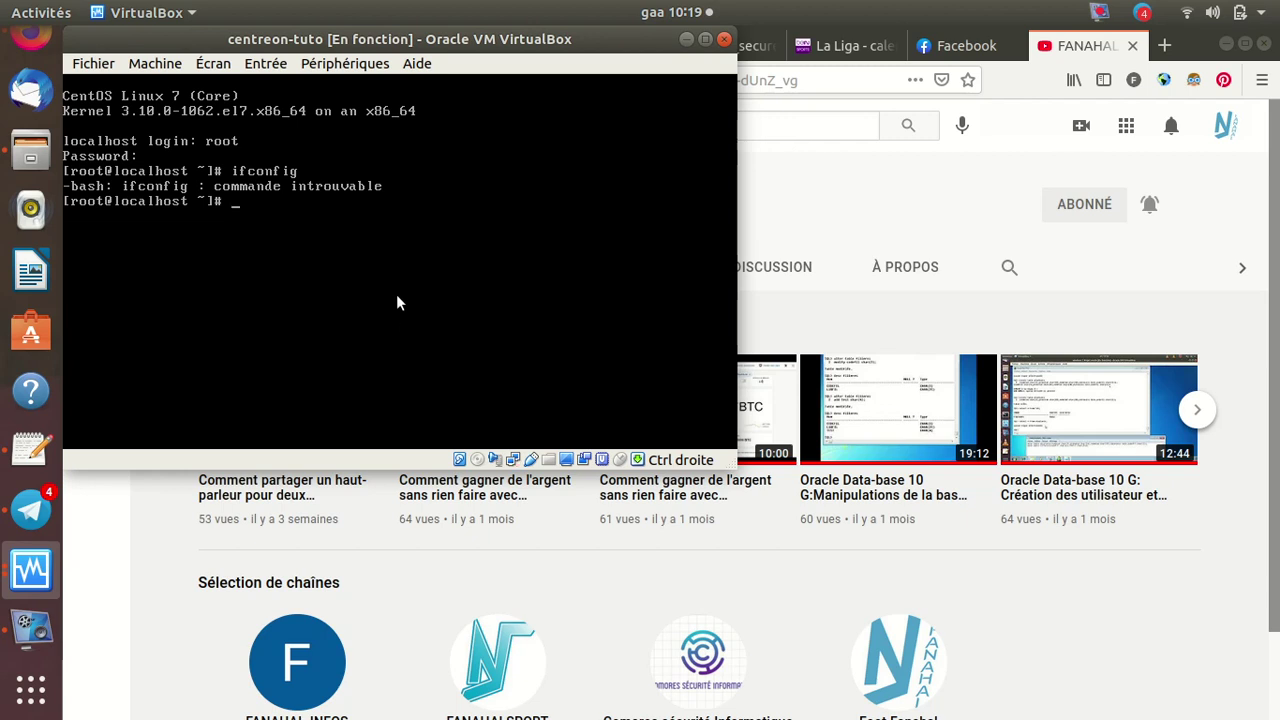
Move the VM window aside and run 'yum install net-tools' in the CentOS console
drag(365, 38, 597, 253)
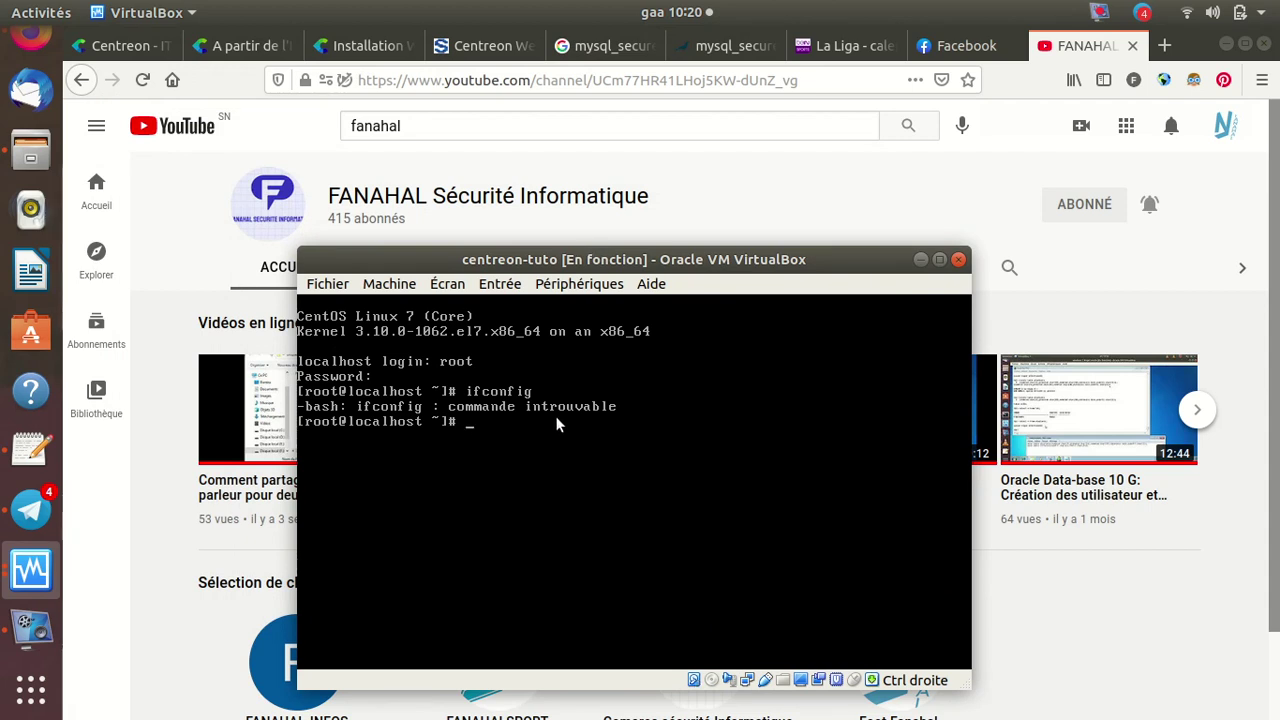
text(yum install net-tools)
key(Return)
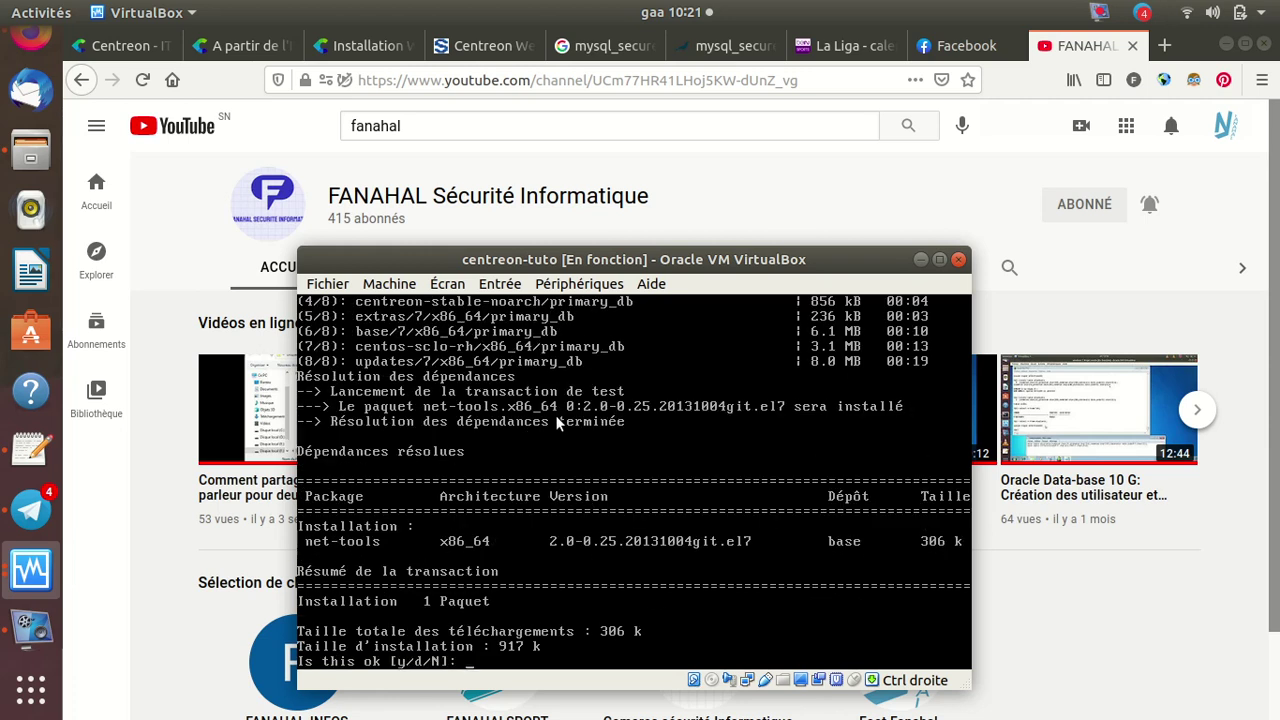
Approve the net-tools install, accept the CentOS GPG key, then run ifconfig showing 192.168.1.28
text(y)
key(Return)
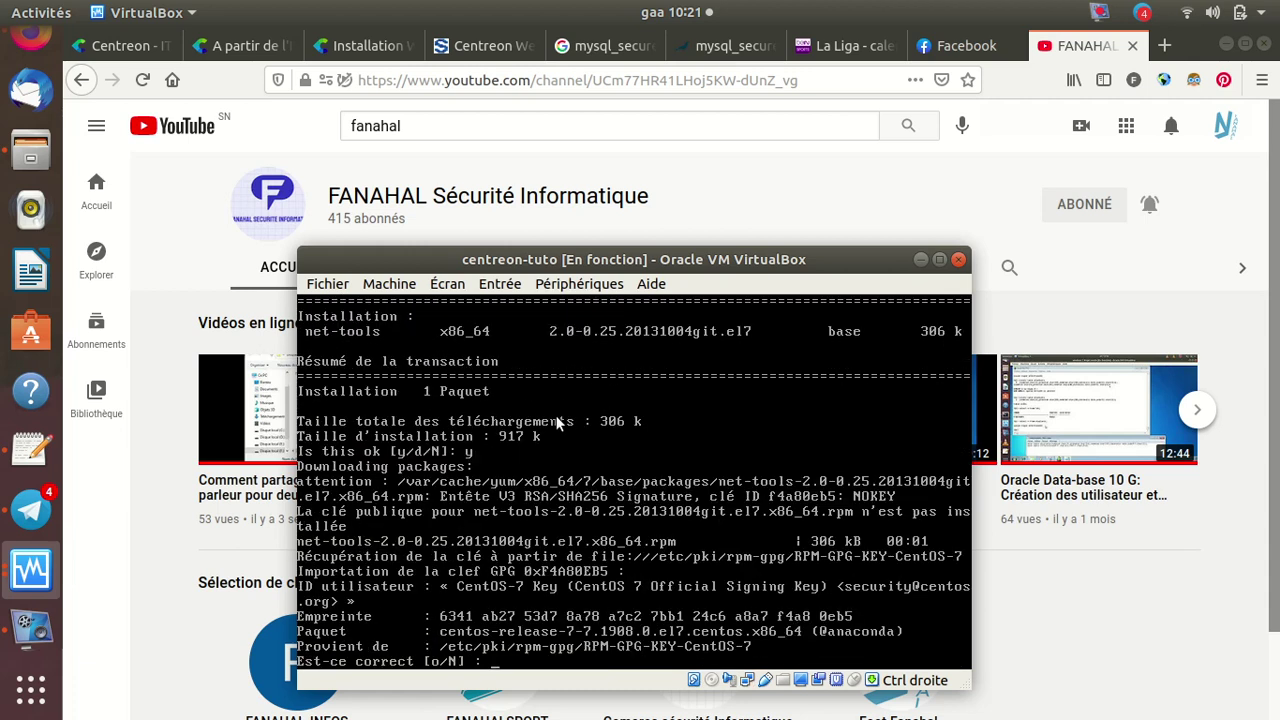
text(op)
key(BackSpace)
key(Return)
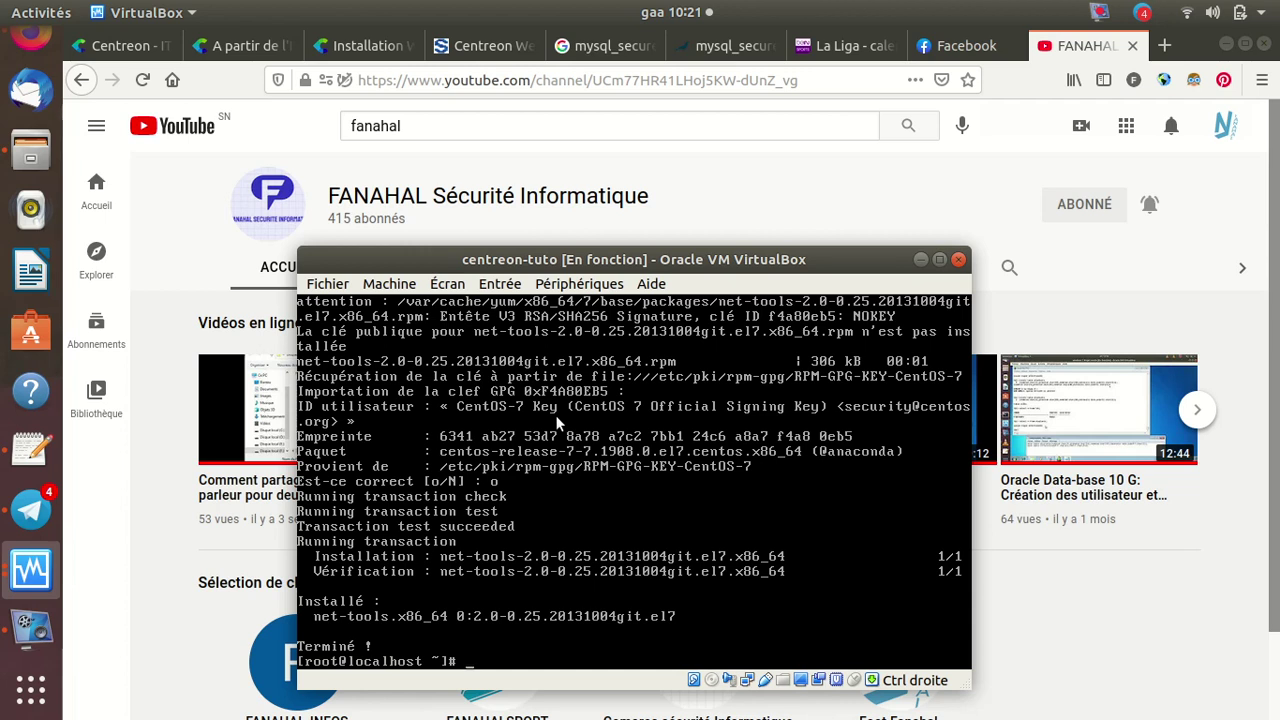
text(onfig)
key(Return)
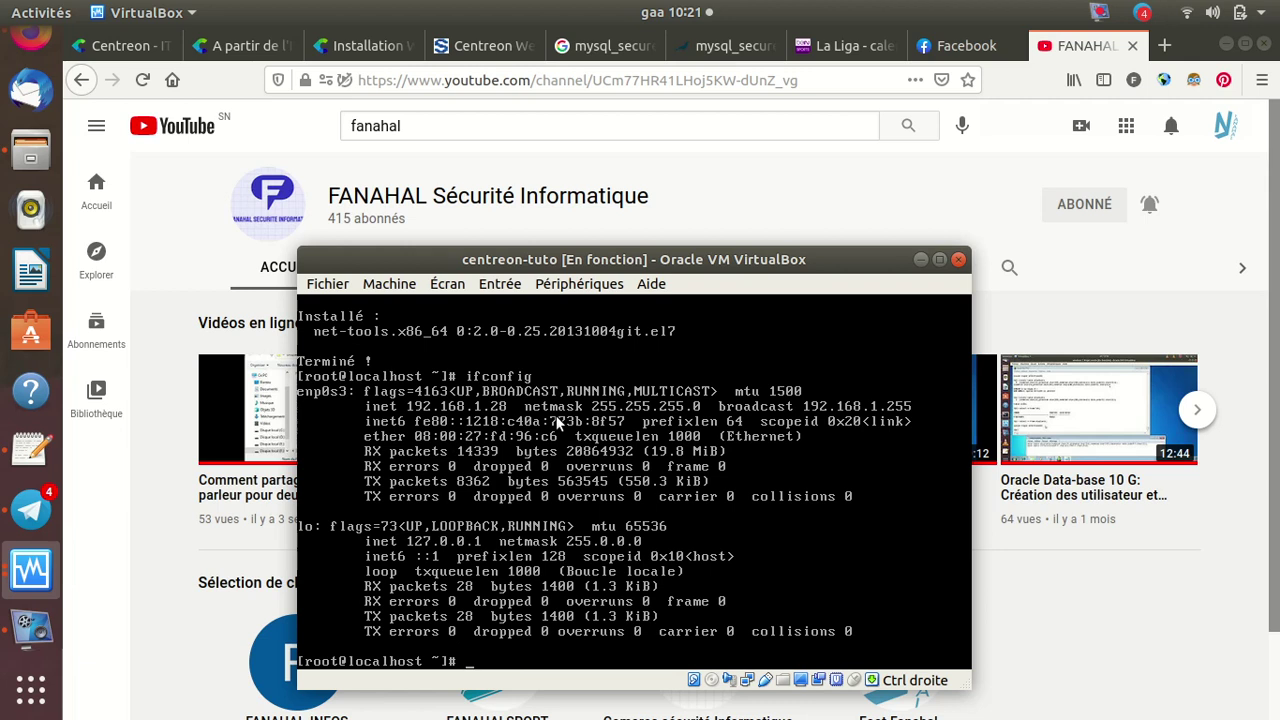
Load 192.168.1.28 in a new Firefox tab to reach the Centreon setup wizard
click(1164, 45)
click(895, 80)
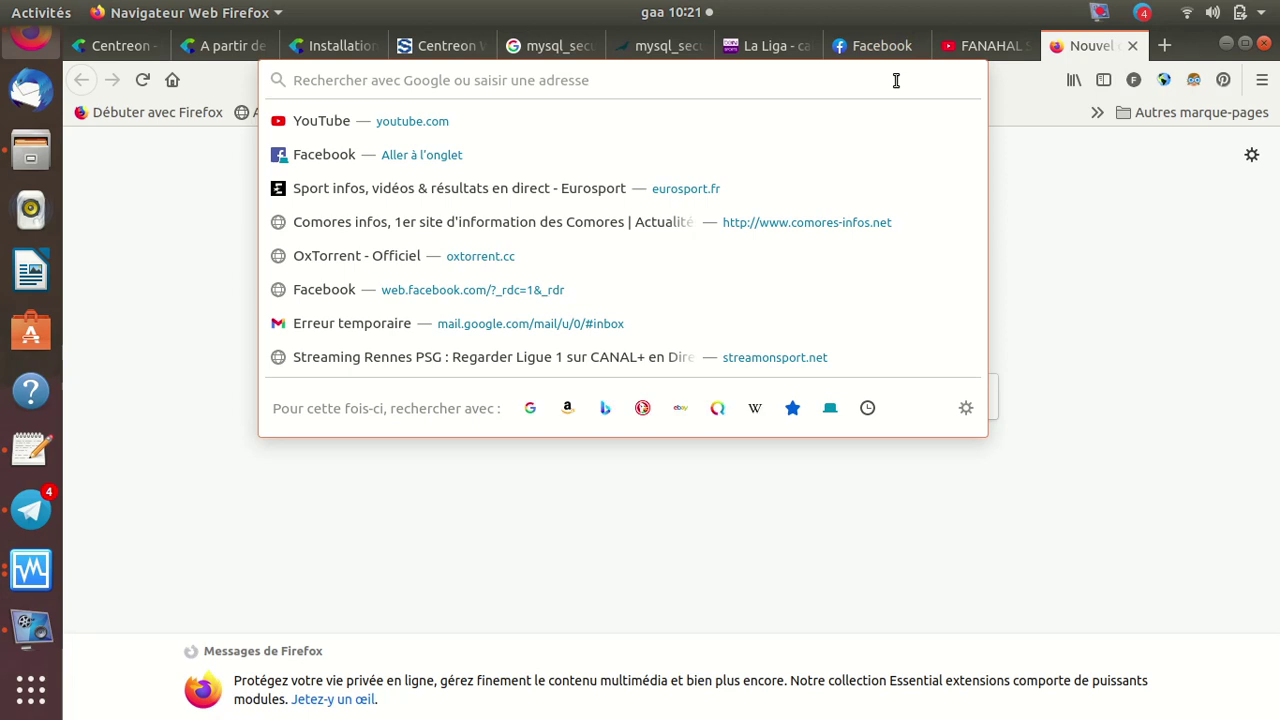
text(19)
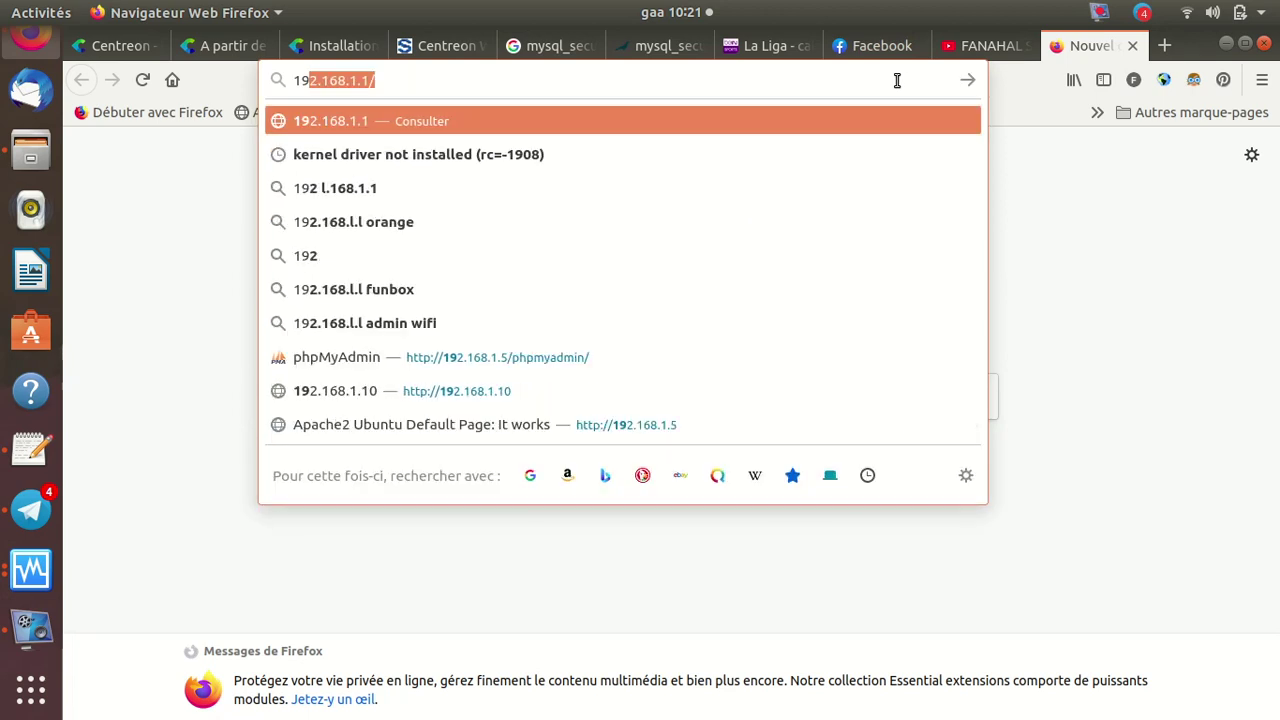
click(368, 80)
key(BackSpace)
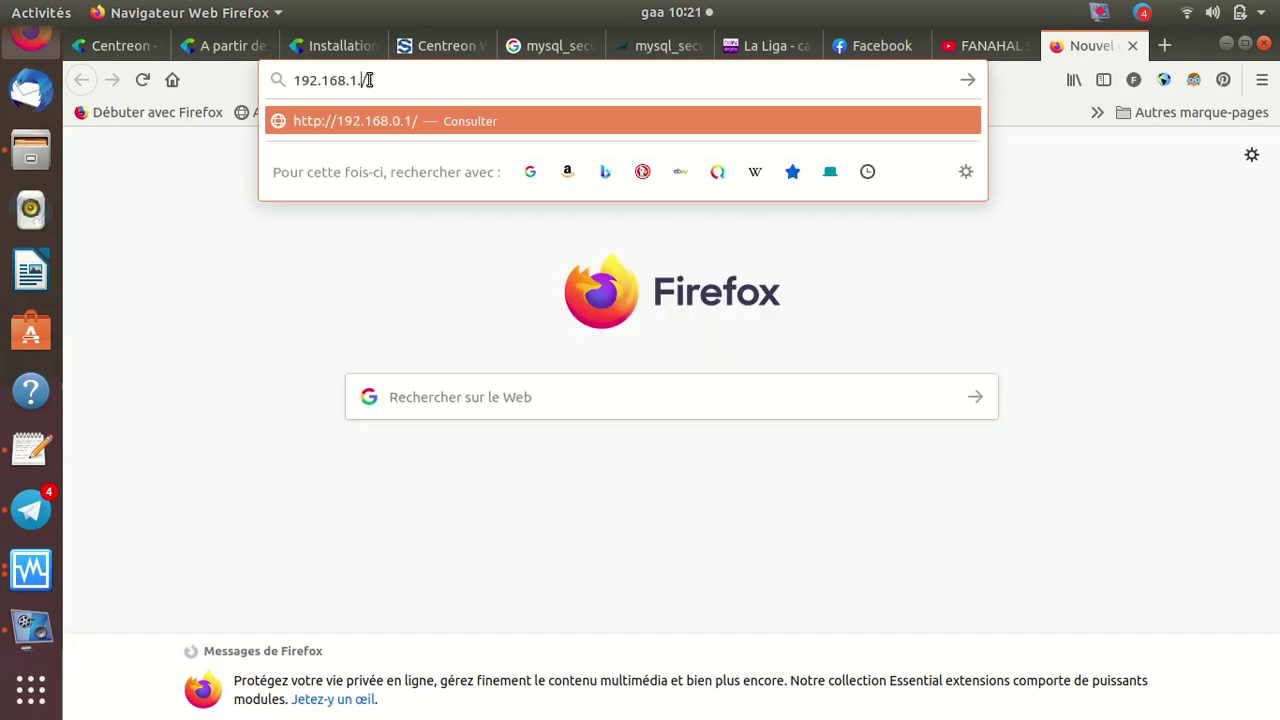
text(28)
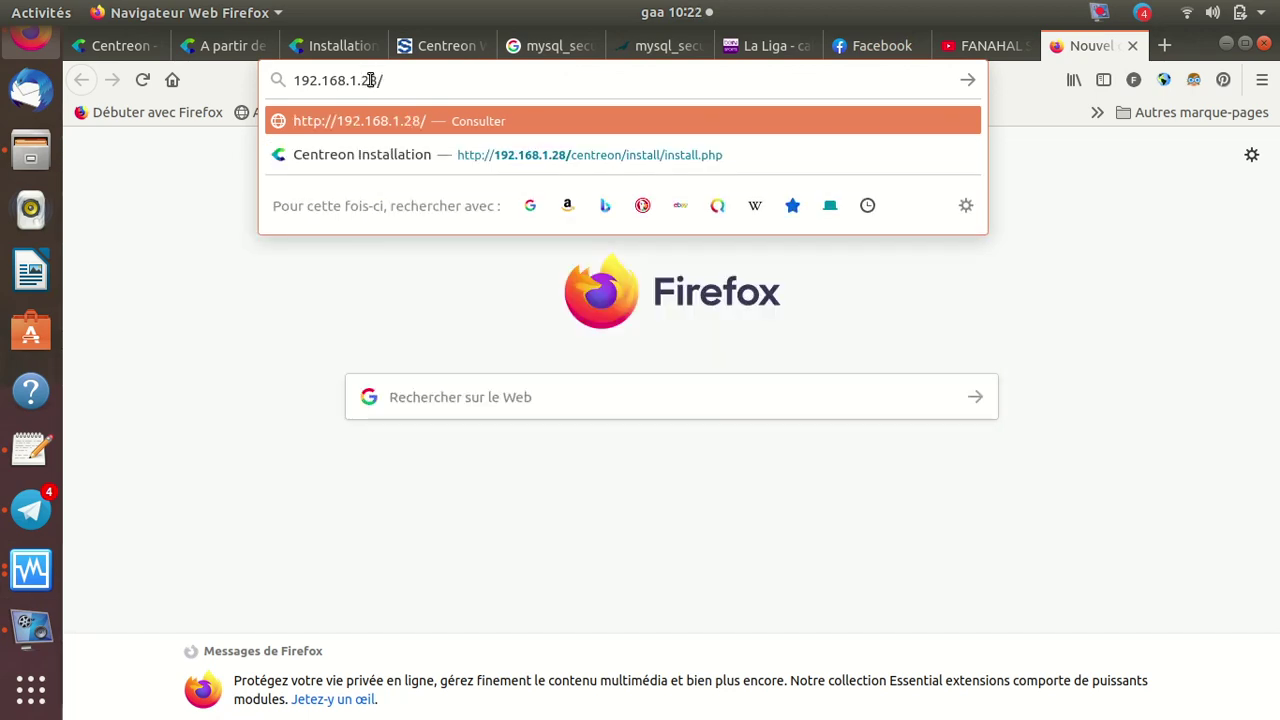
key(Return)
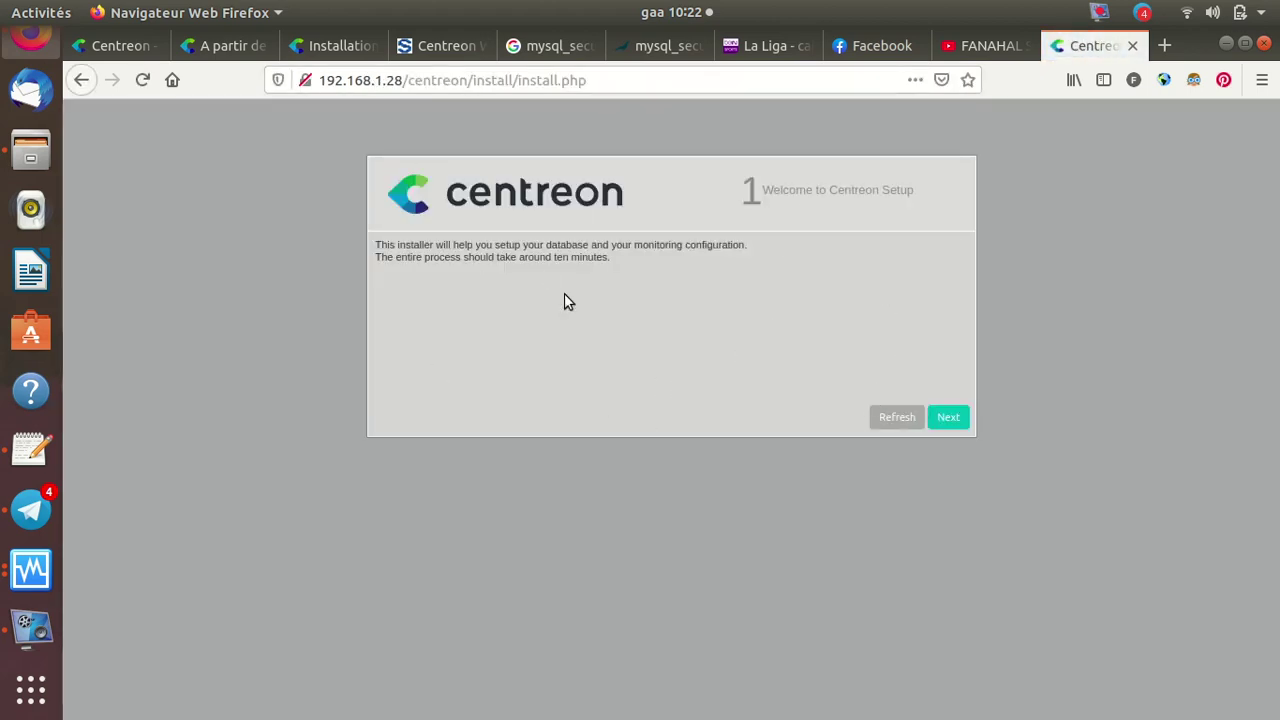
Minimise the vokoscreenNG recorder and select the install.php page address
click(28, 628)
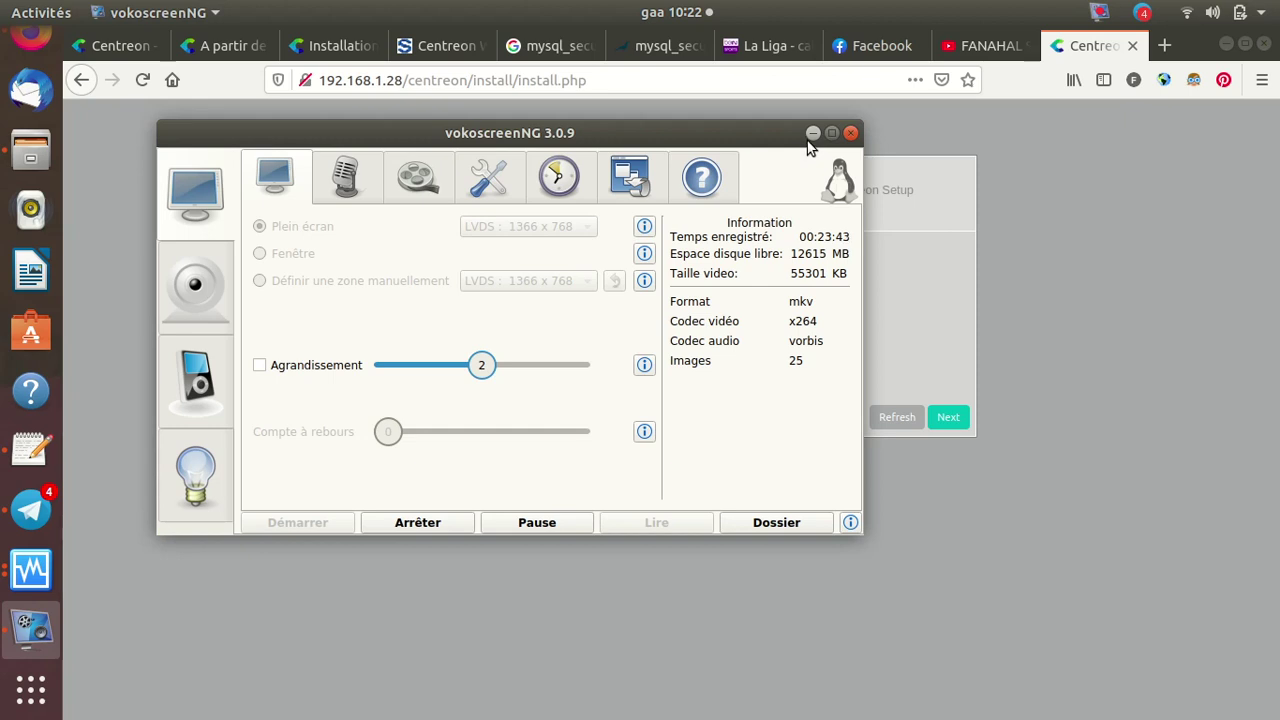
click(813, 134)
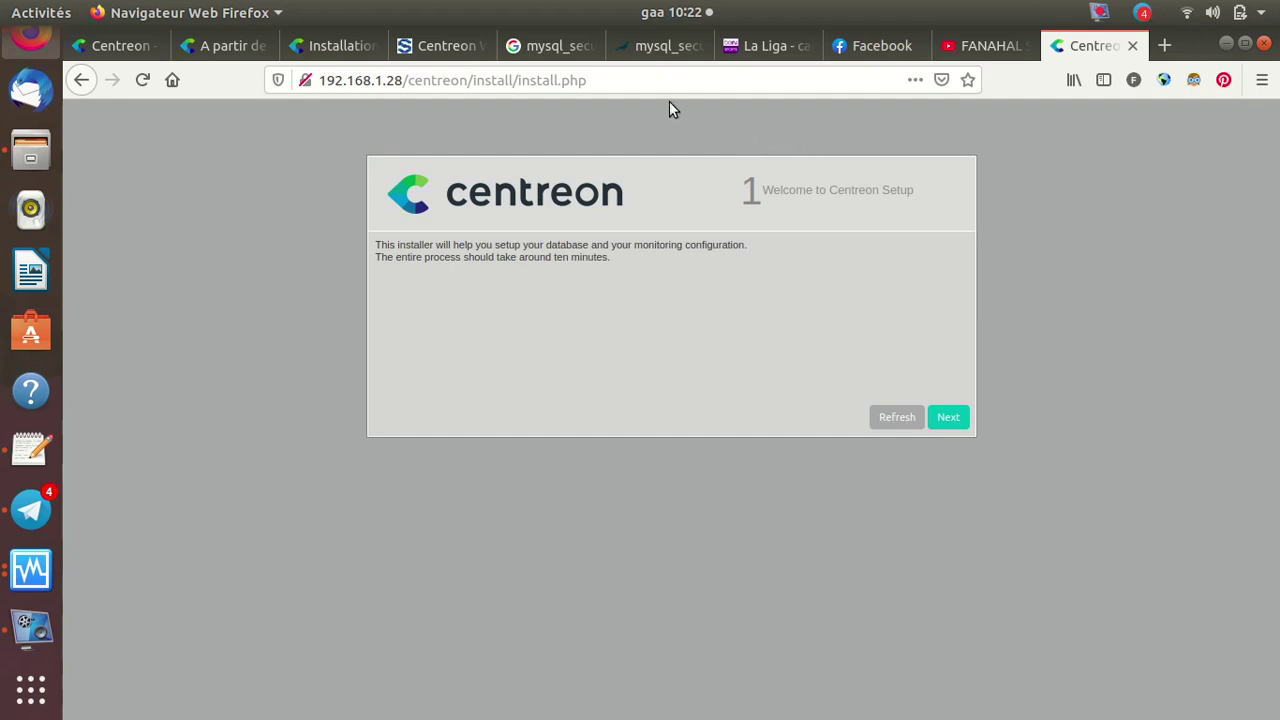
click(601, 85)
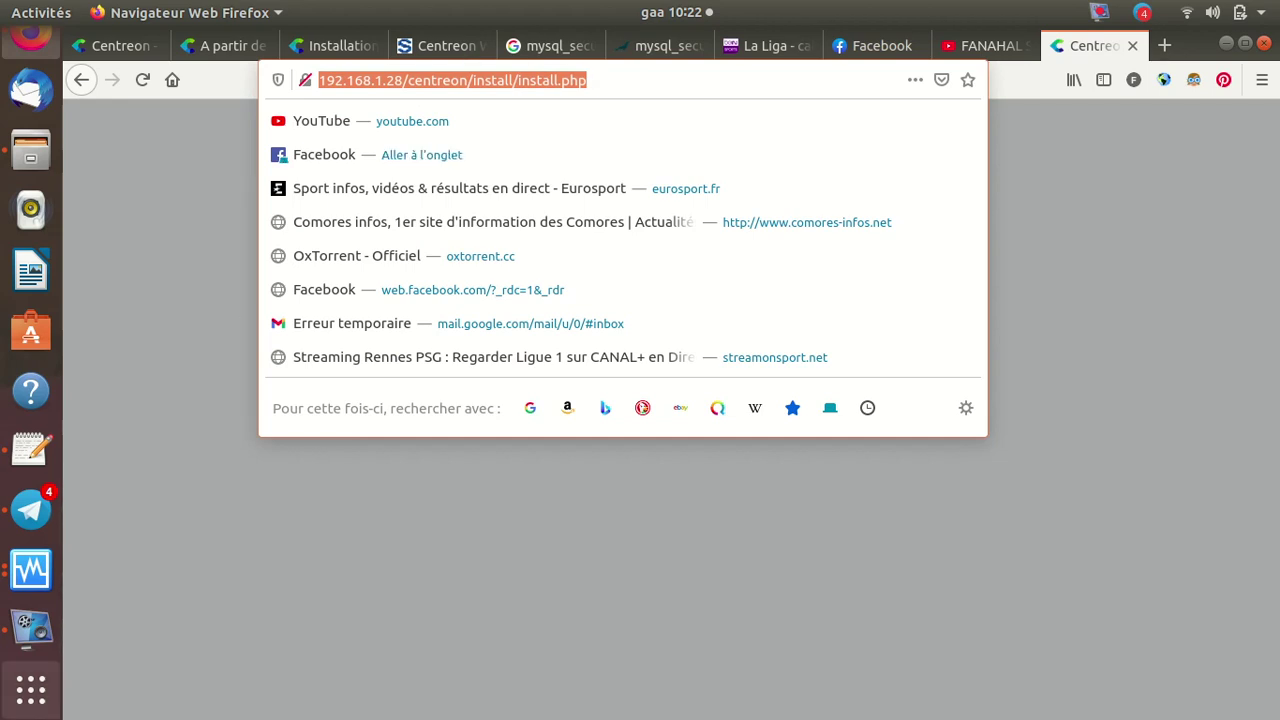
Launch Google Chrome, close the Facebook group tab, and load the Centreon install.php URL in a new tab
click(36, 703)
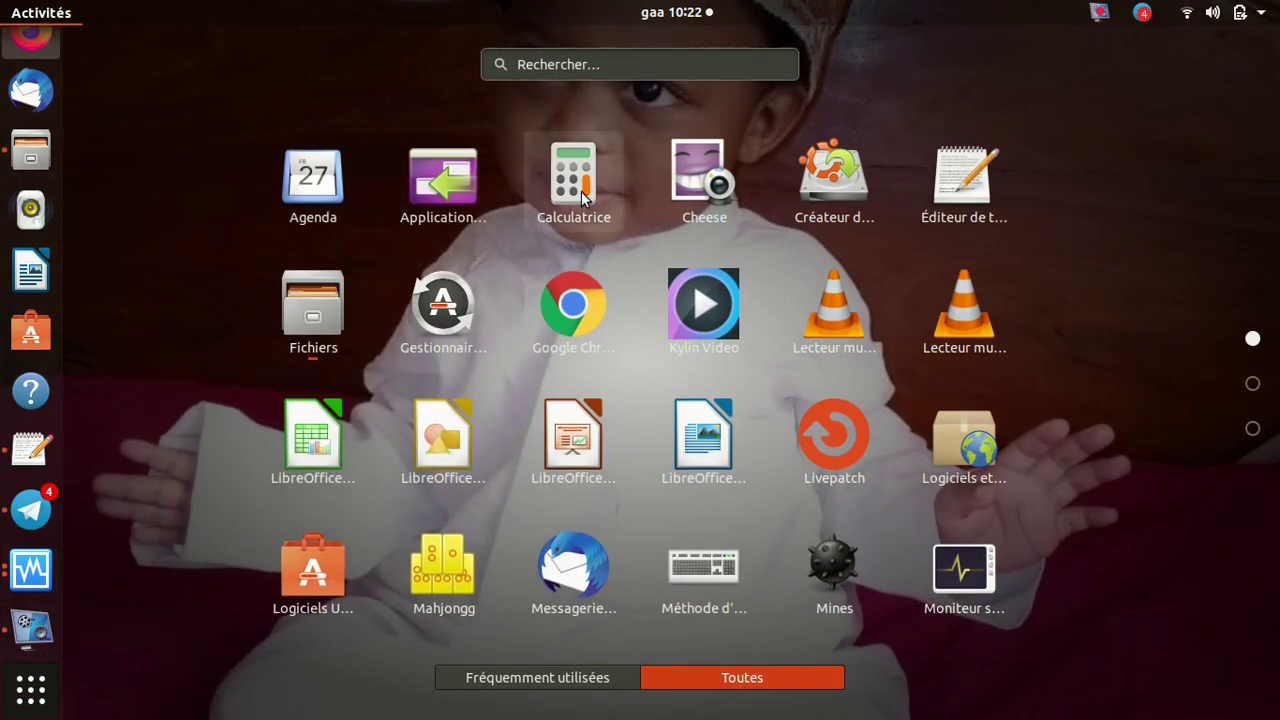
click(574, 306)
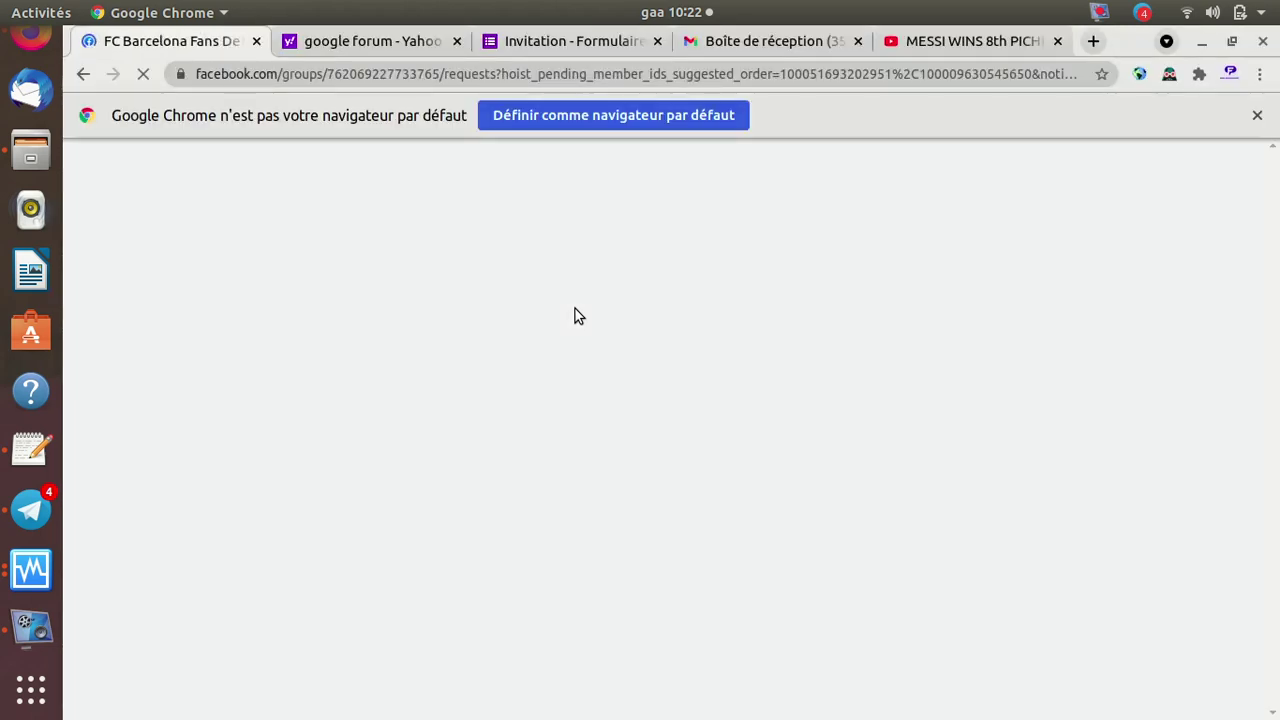
click(1093, 42)
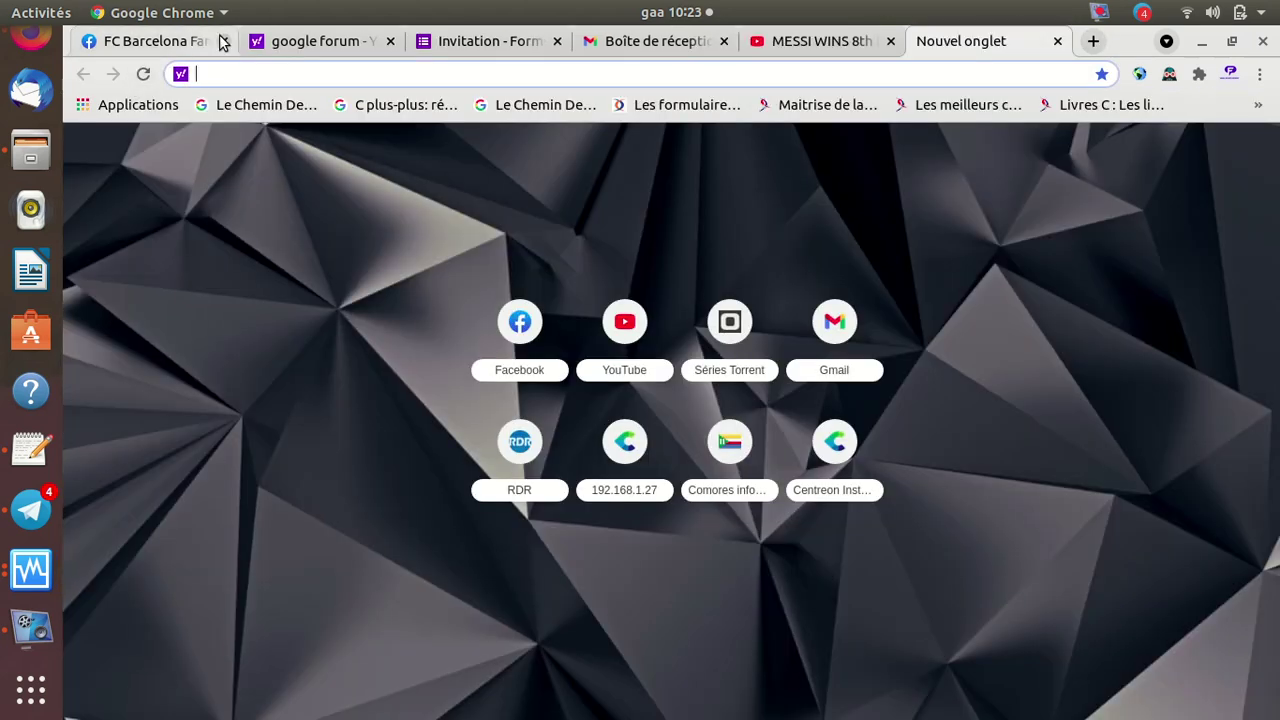
click(224, 41)
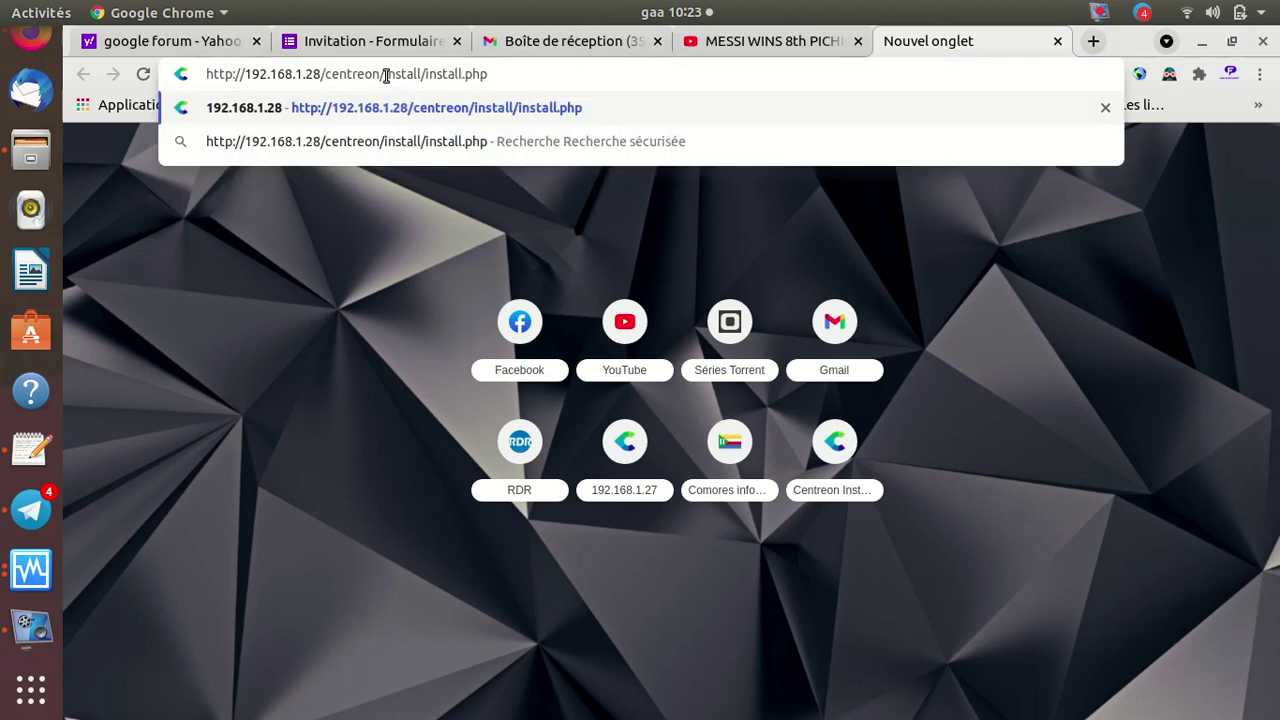
key(Return)
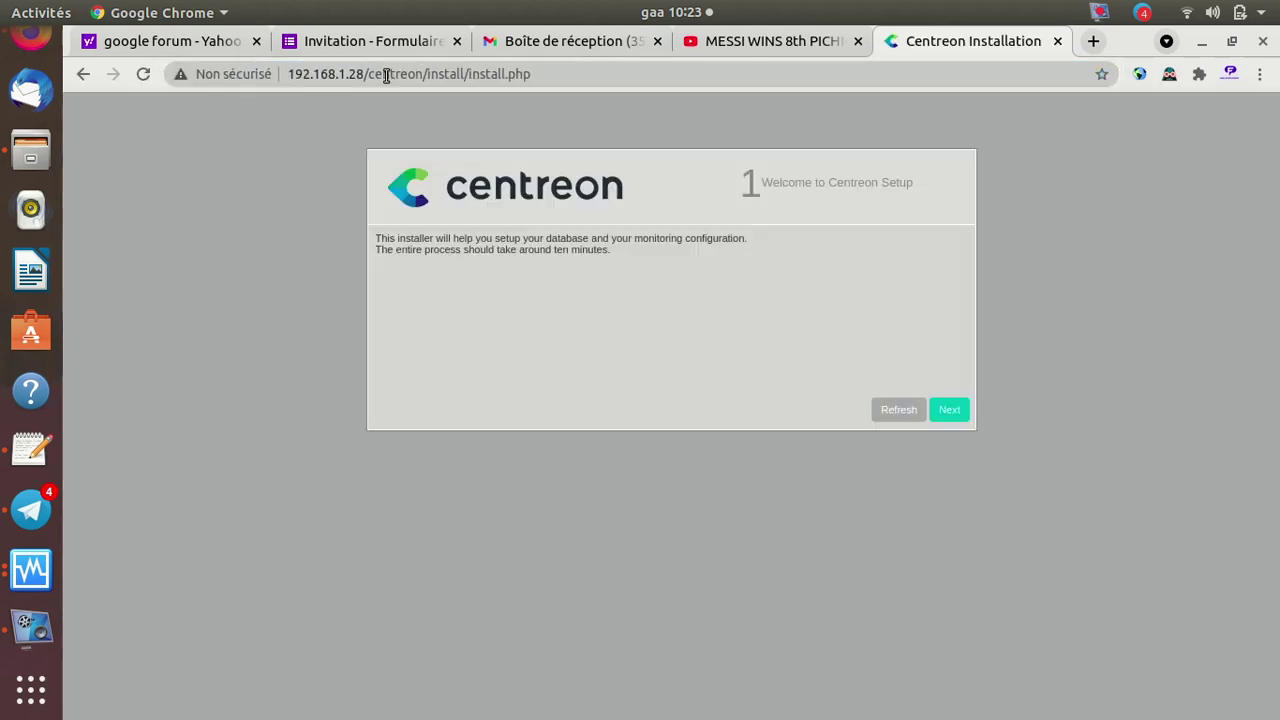
Advance past the welcome and Dependency check up steps to Monitoring engine information
click(950, 414)
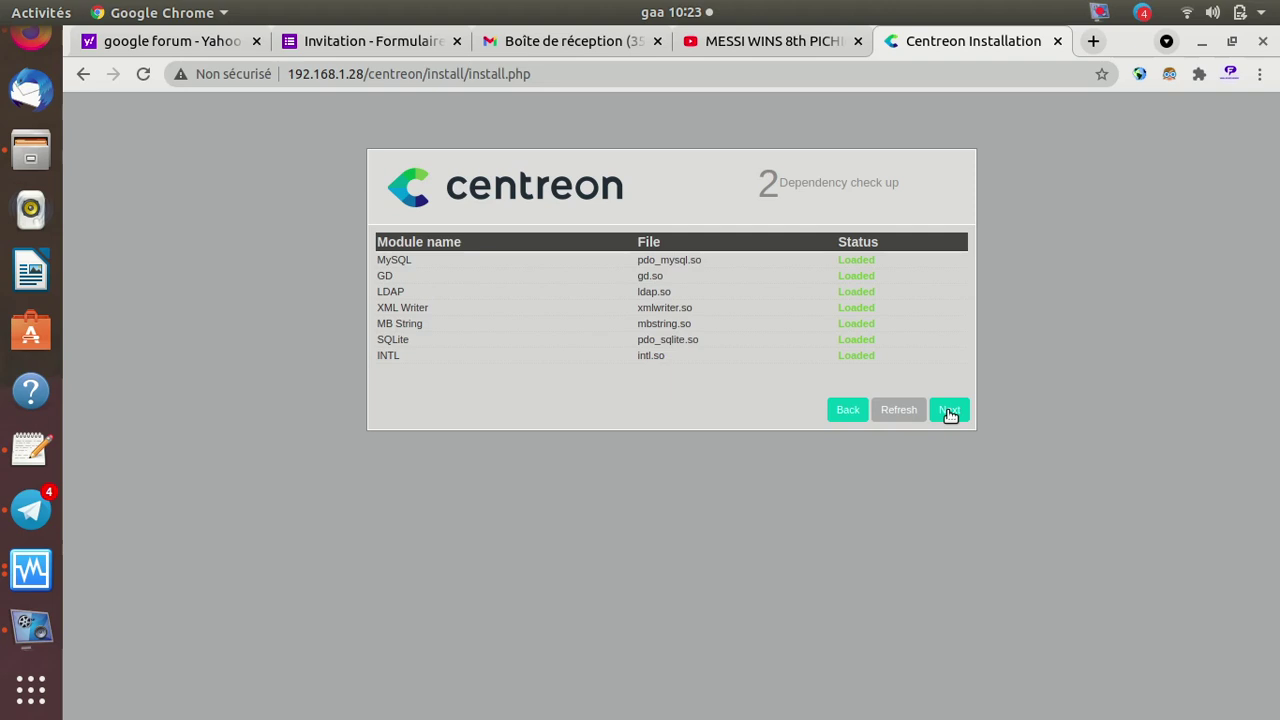
click(950, 412)
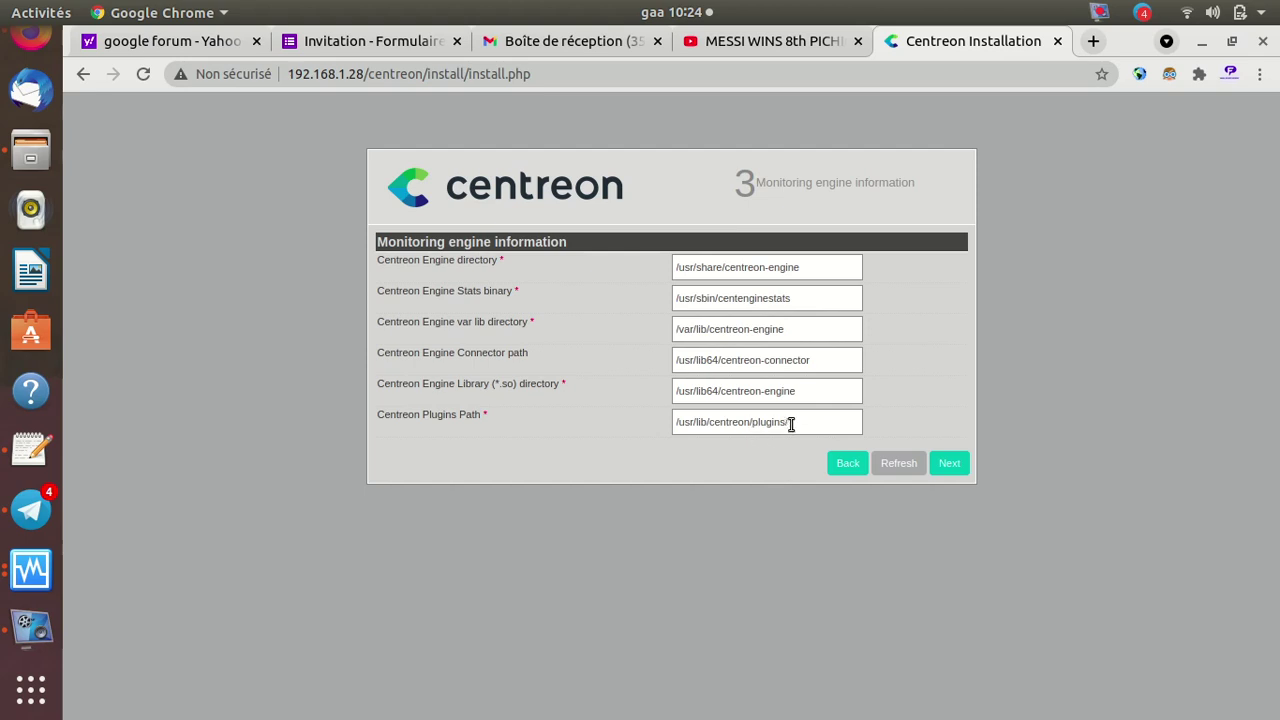
Accept the default monitoring engine and broker module paths to reach Admin information
click(955, 467)
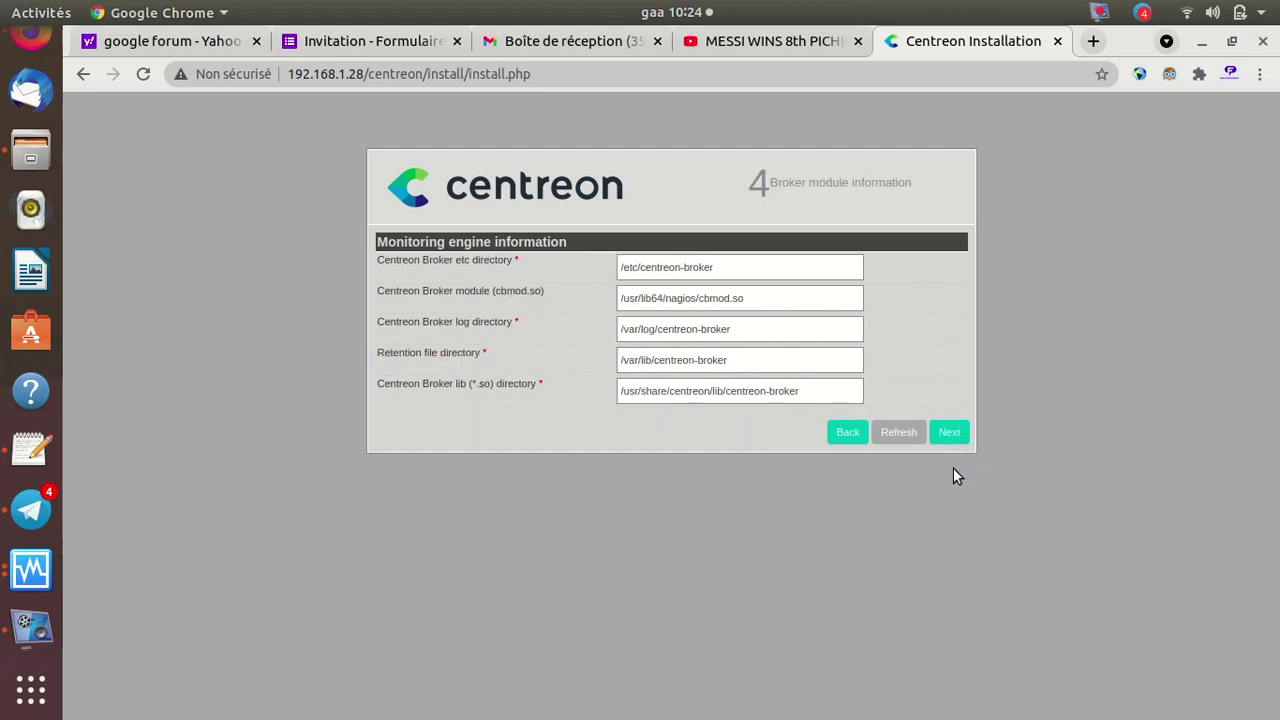
click(955, 437)
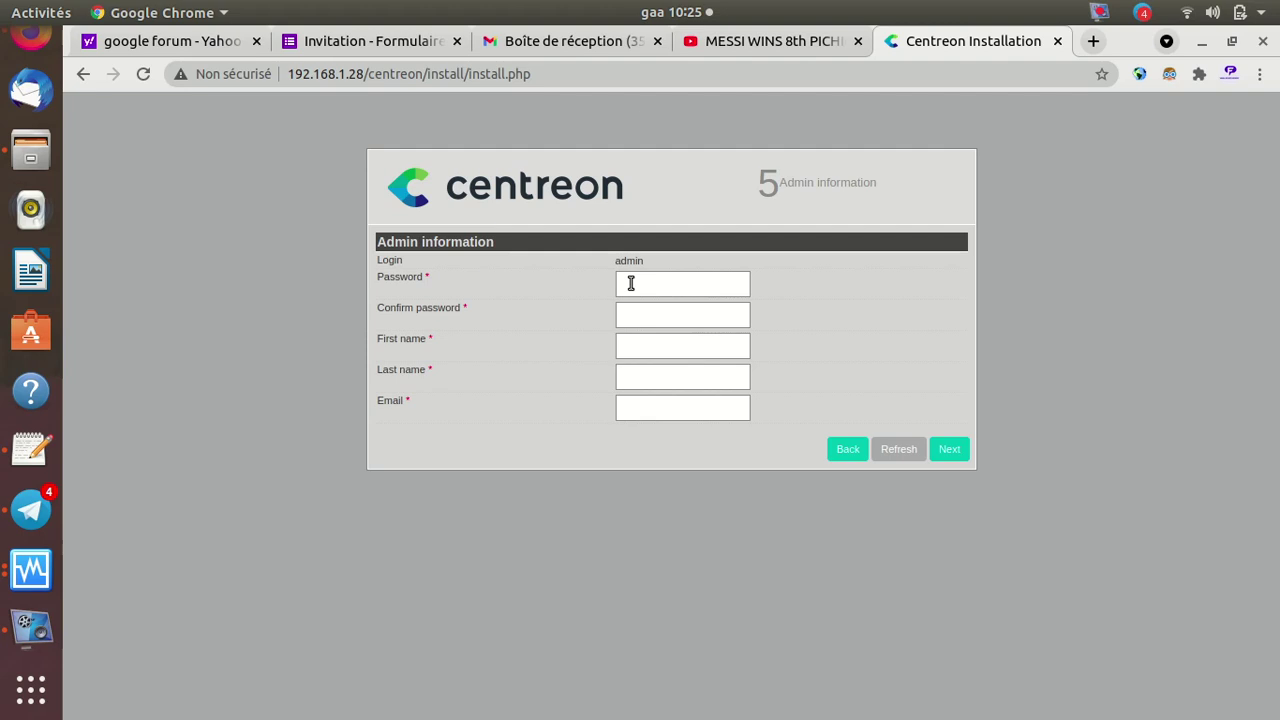
Enter the admin password and its confirmation
click(631, 284)
text(cen)
key(Tab)
text(centr)
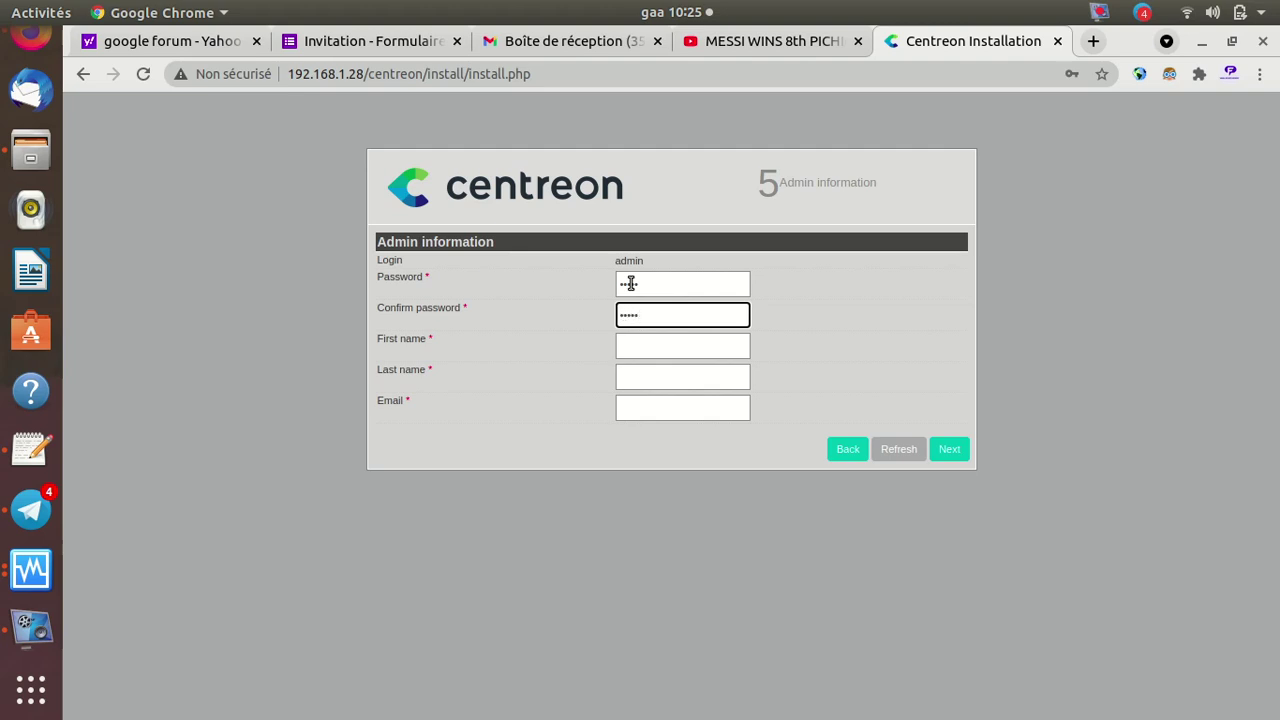
Fill in the admin's first name and last name
key(Tab)
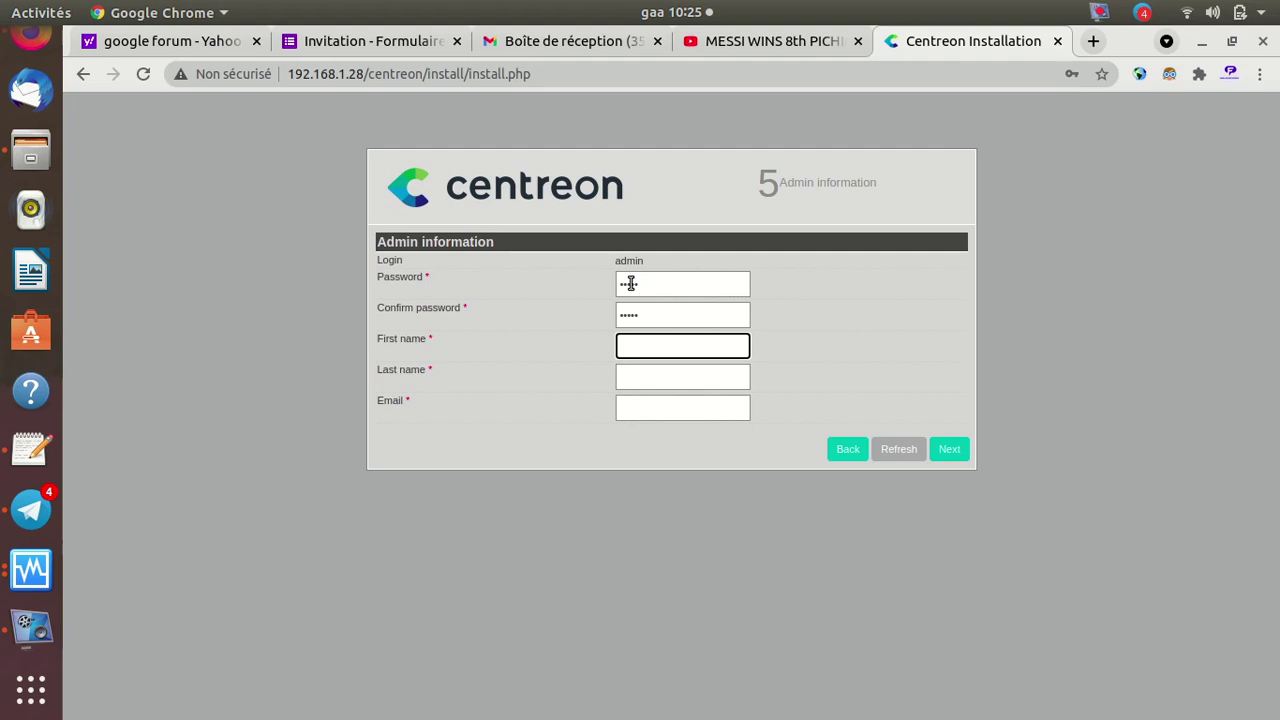
text(a)
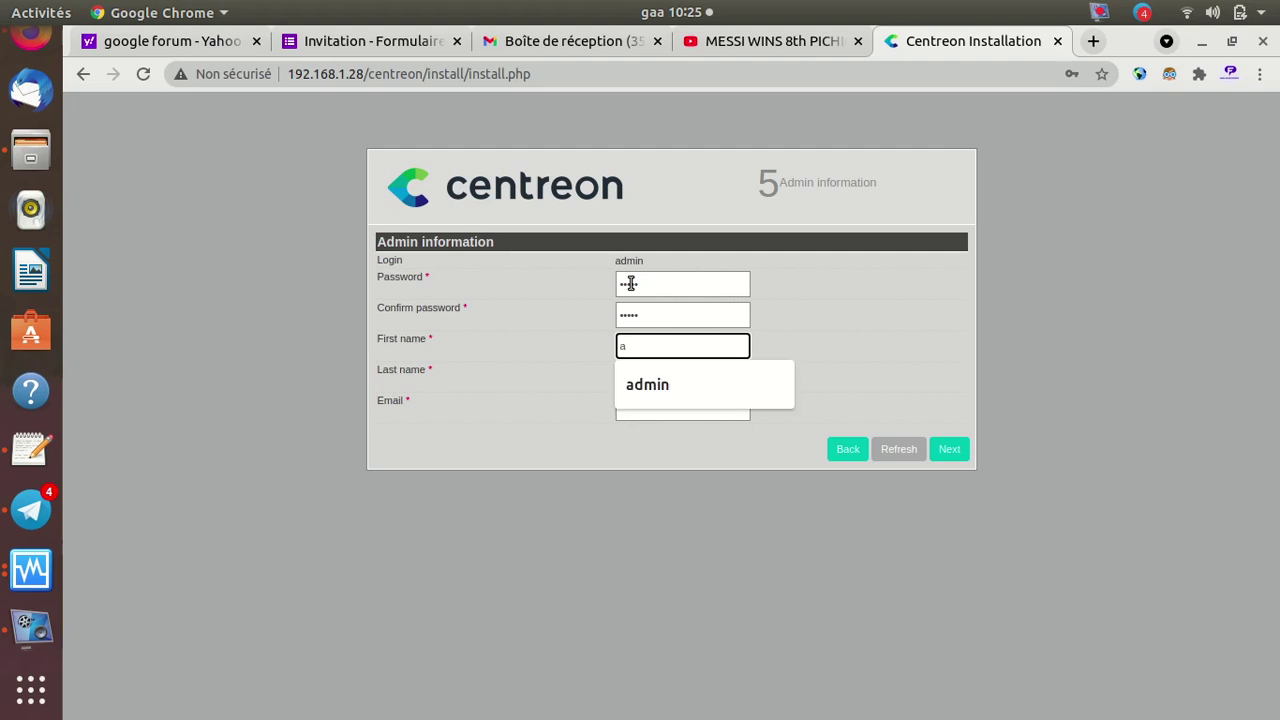
text(dmin)
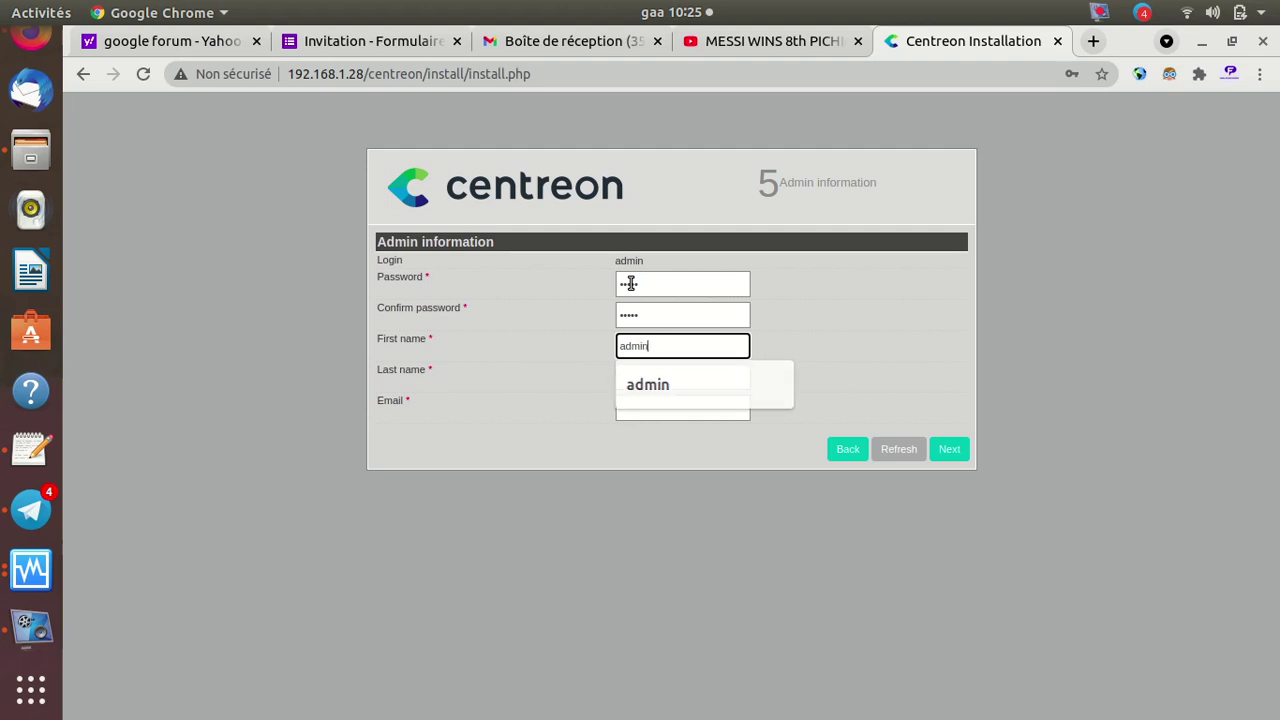
key(BackSpace)
key(BackSpace)
key(BackSpace)
key(BackSpace)
key(BackSpace)
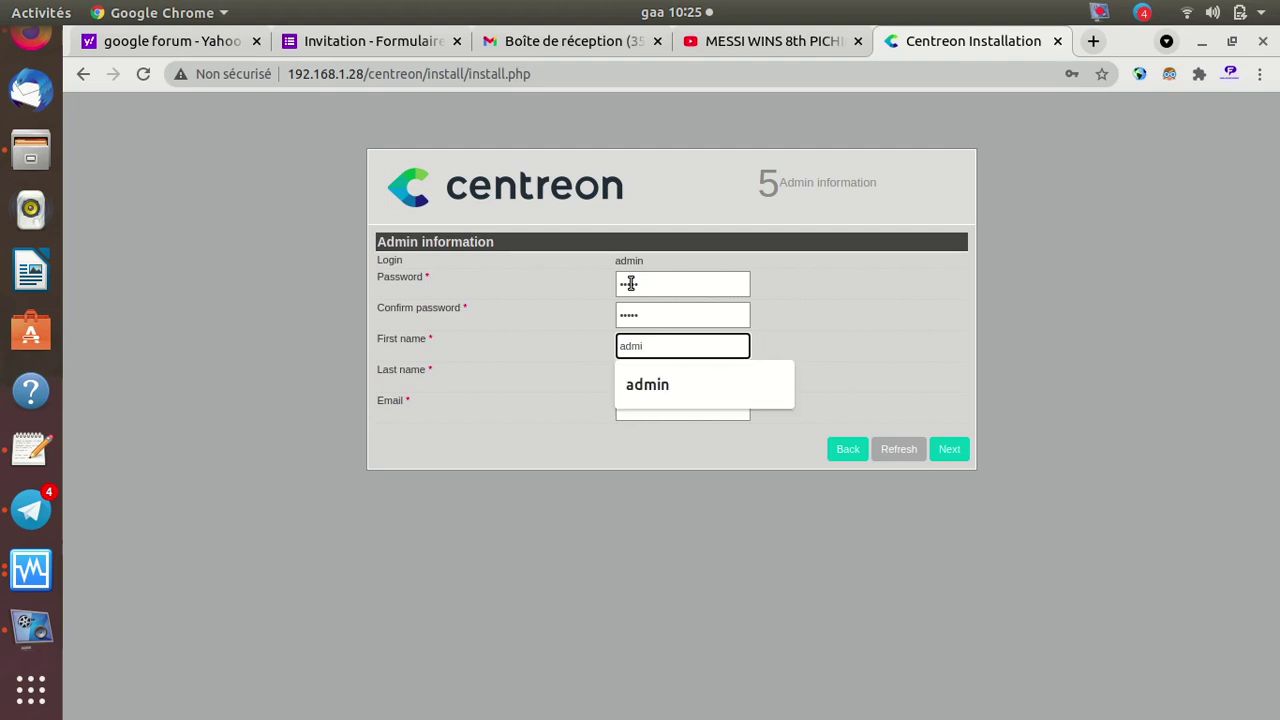
text(fanahal)
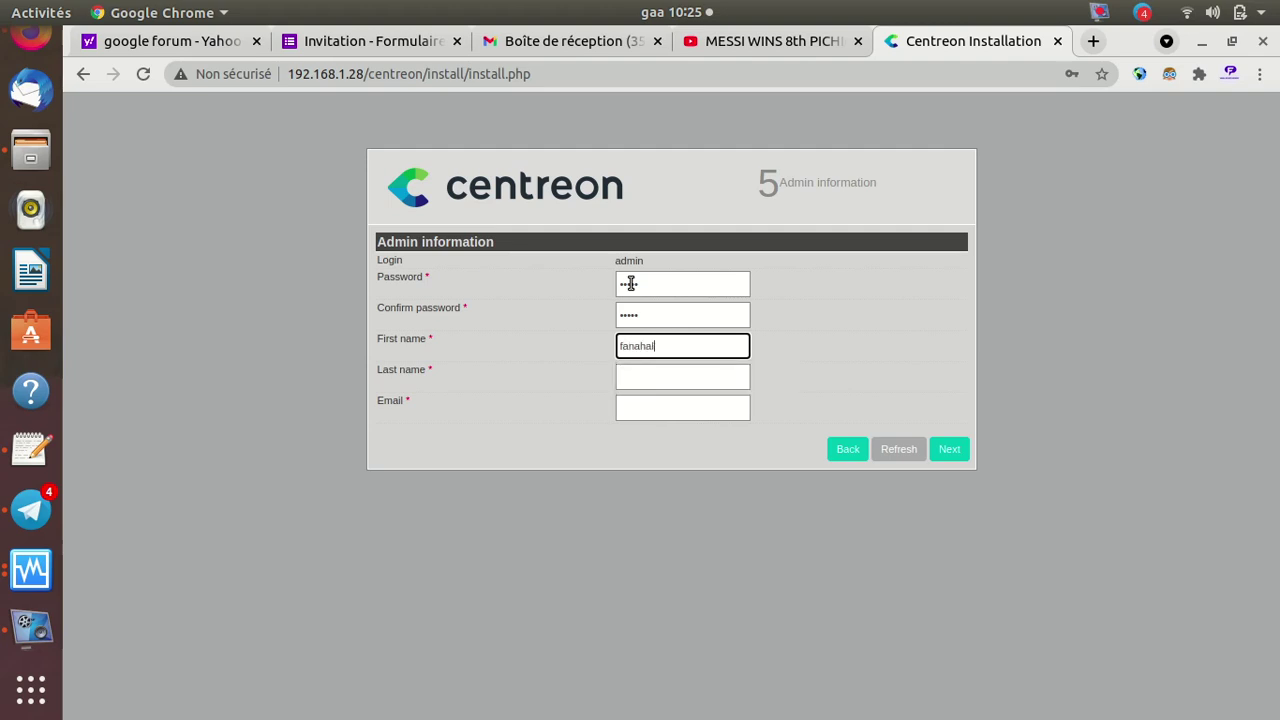
key(Tab)
text(ser)
key(BackSpace)
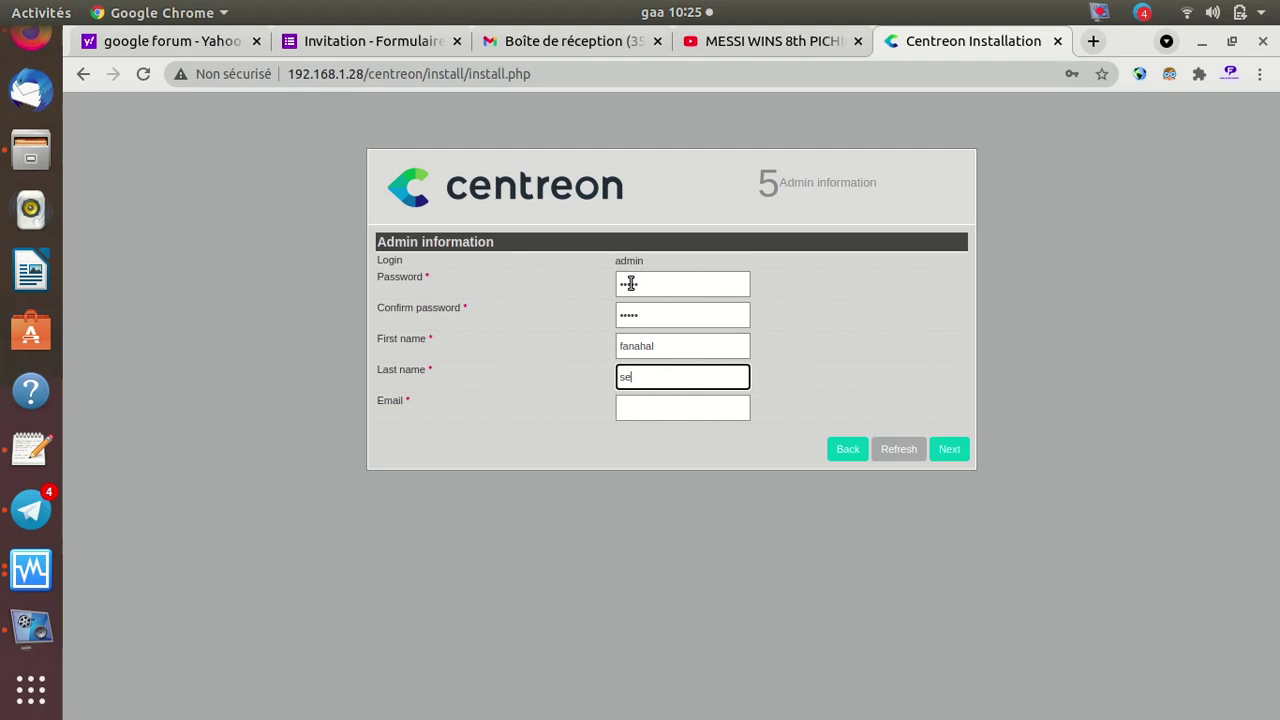
text(curite)
Pick the suggested e-mail address and submit the admin information
key(Tab)
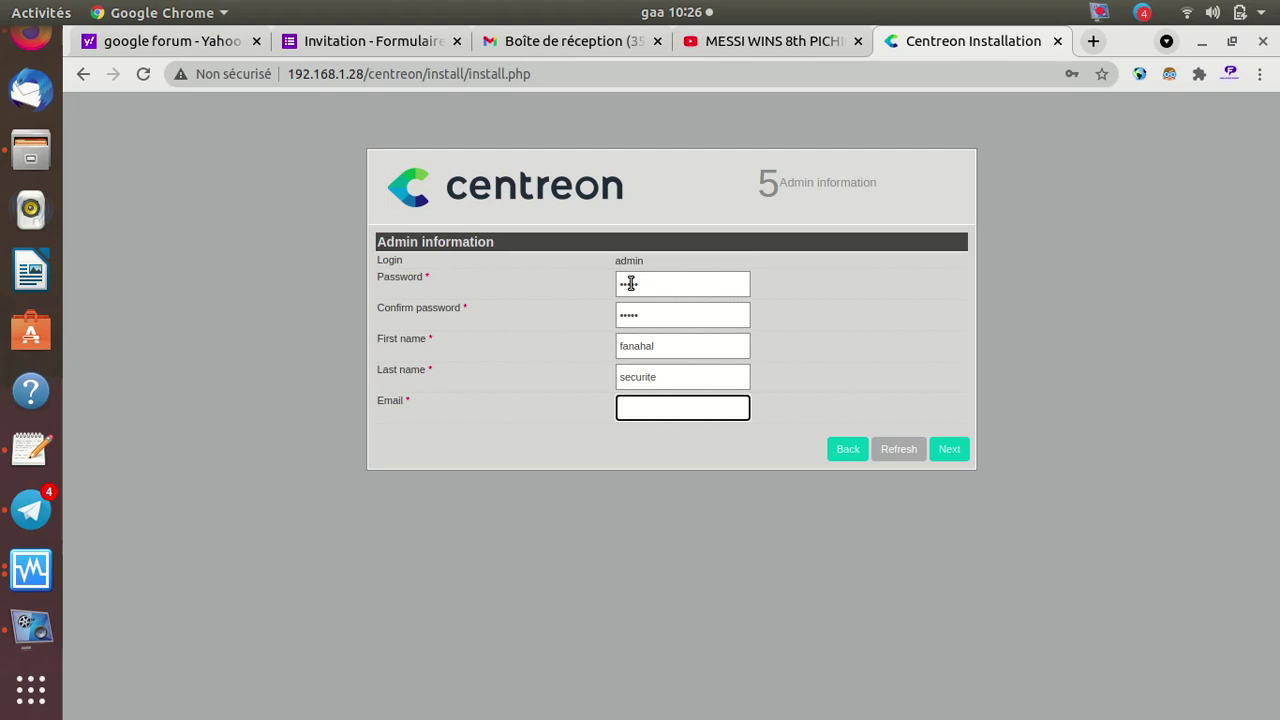
text(kh)
key(Down)
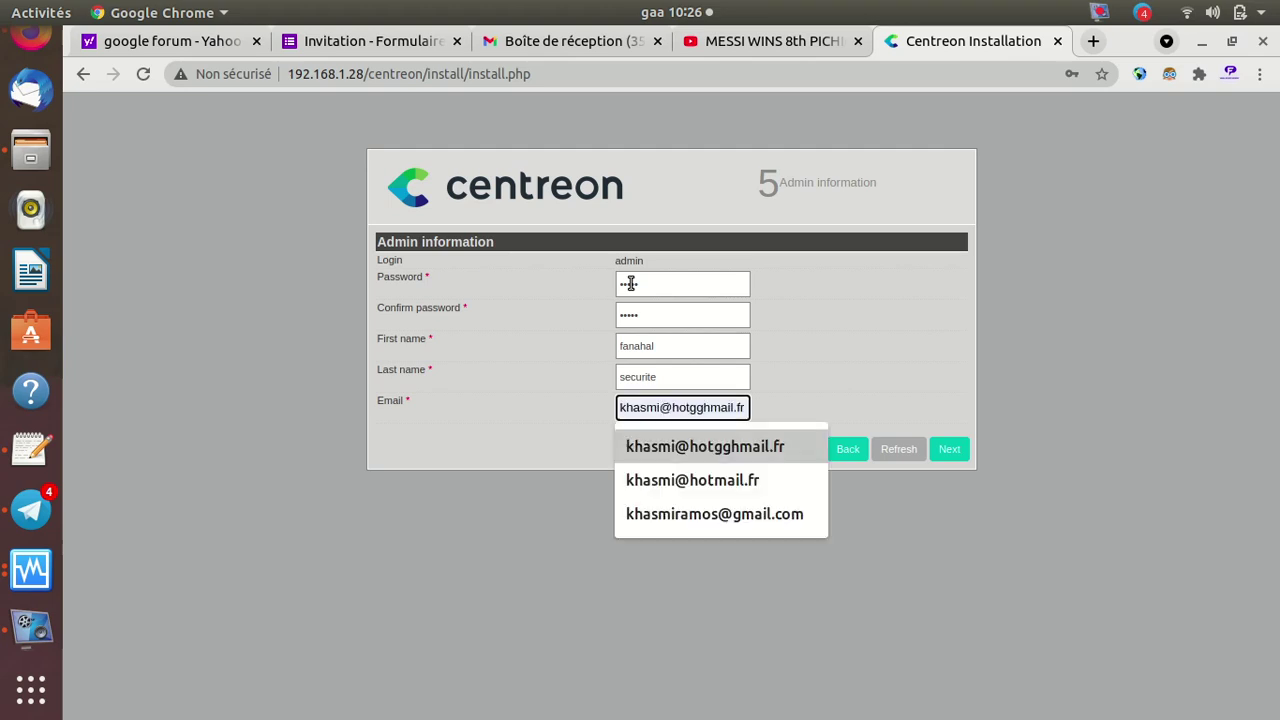
key(Return)
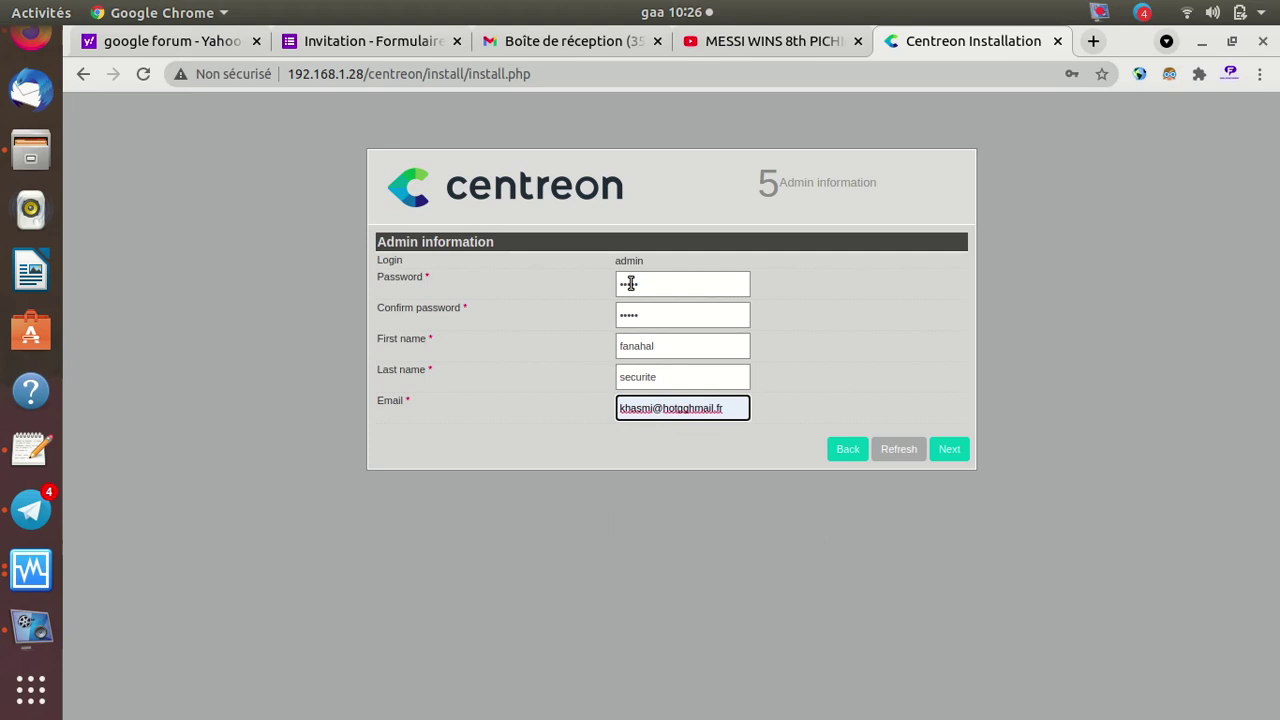
click(950, 452)
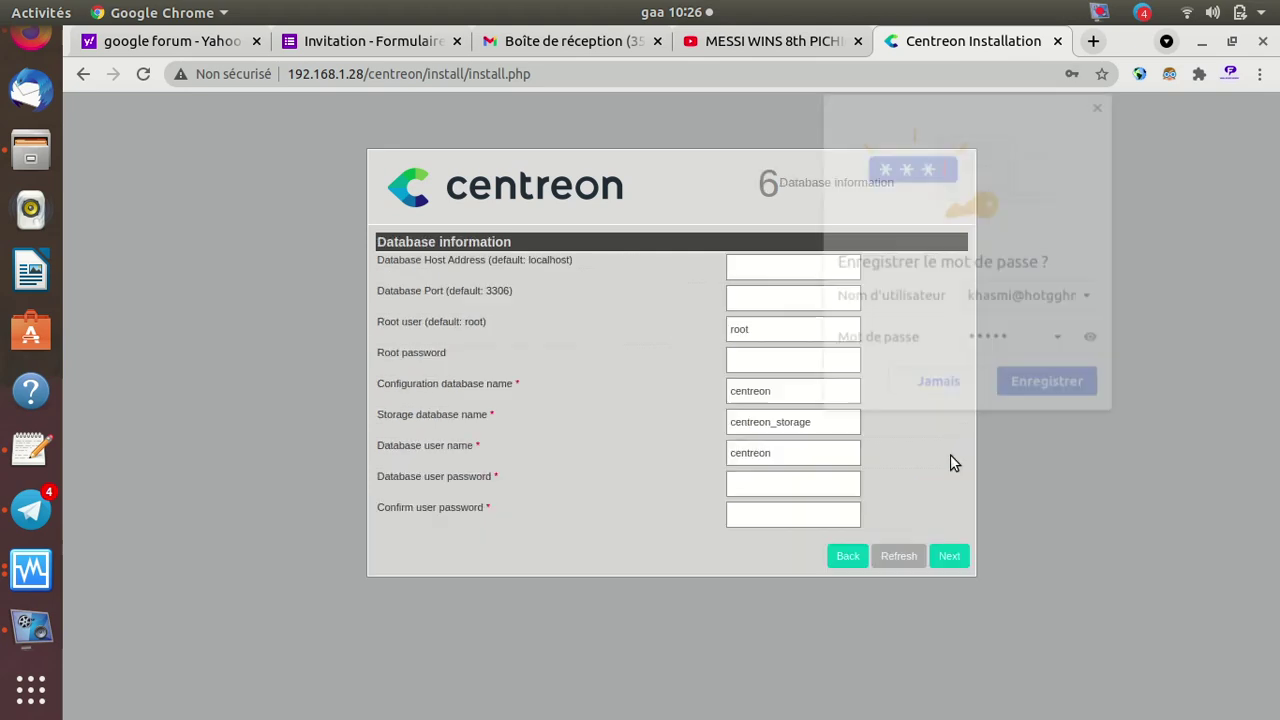
Decline Chrome's password saving and set the database host to localhost
click(926, 390)
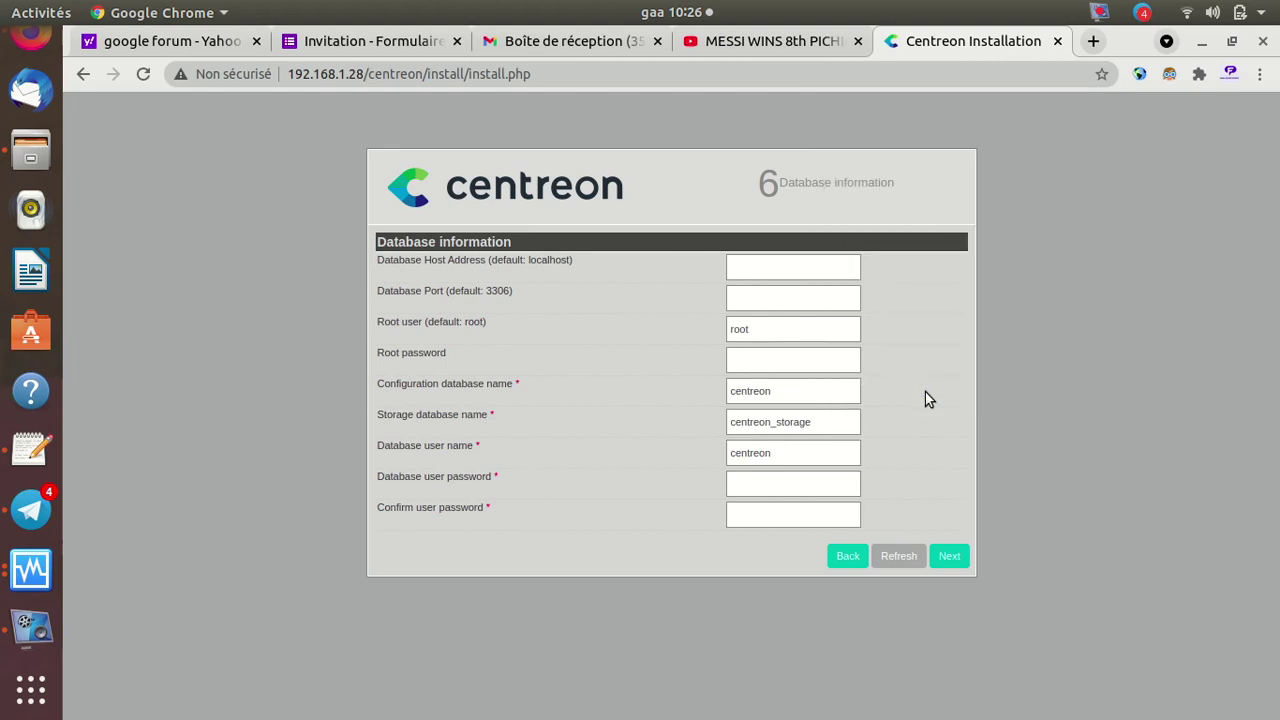
click(749, 270)
click(776, 337)
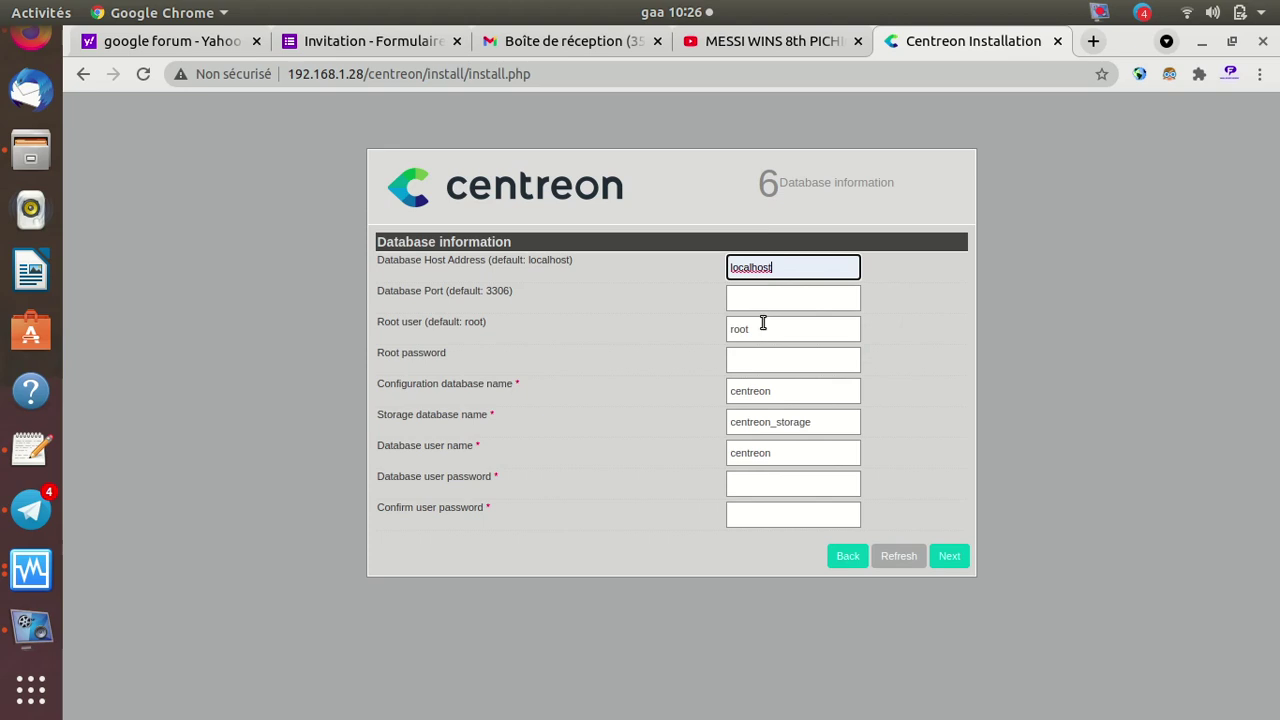
Enter the root password and the confirmed database user password, then submit
click(767, 360)
text(•••••)
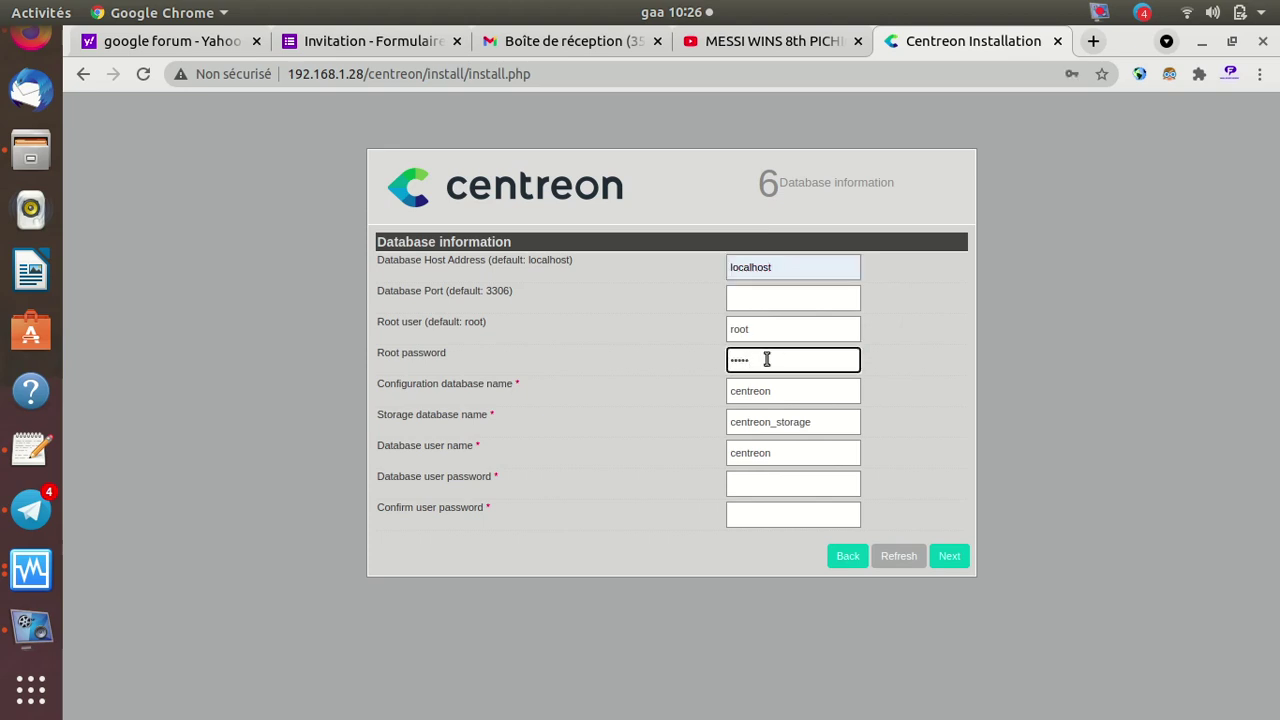
click(783, 487)
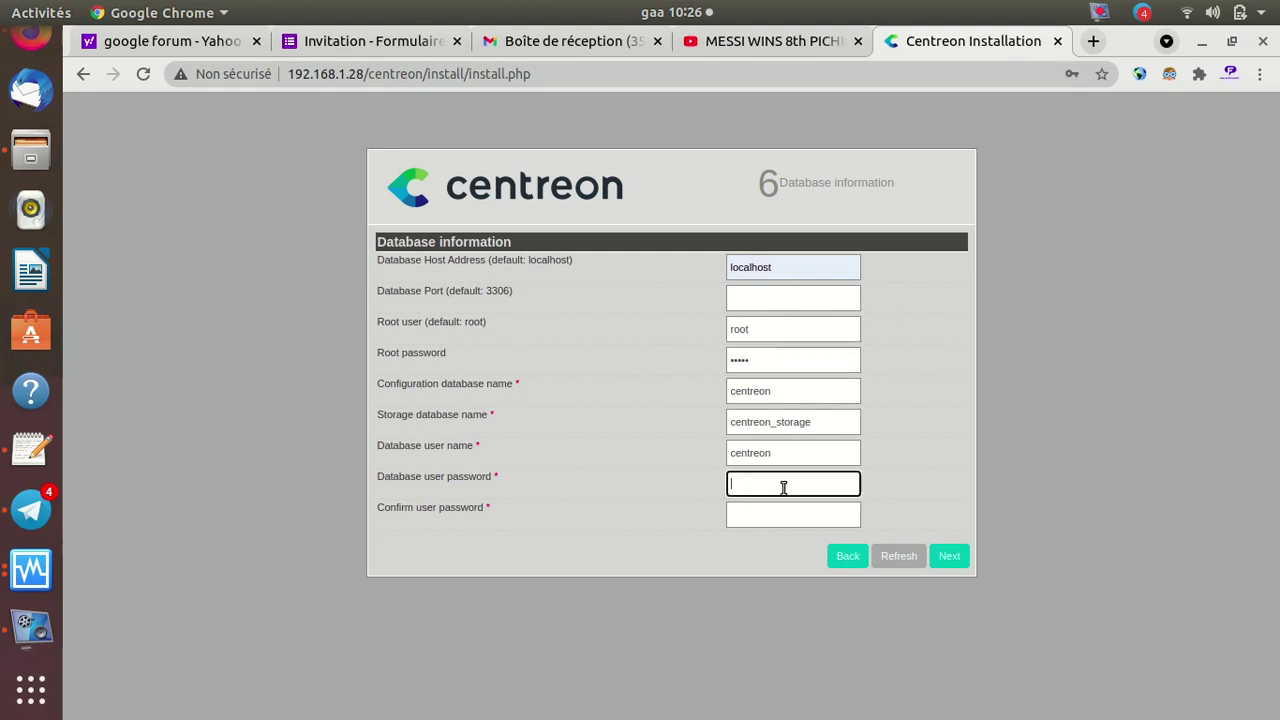
text(12345)
key(Tab)
text(12345)
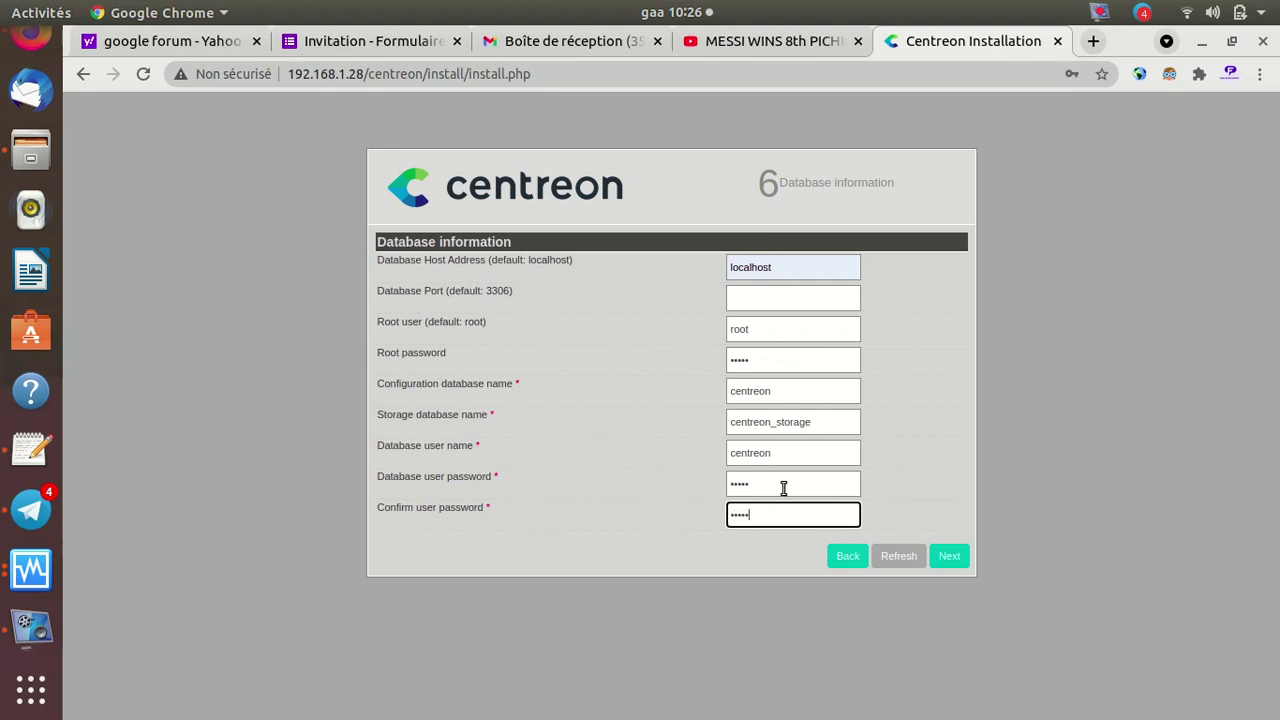
click(947, 555)
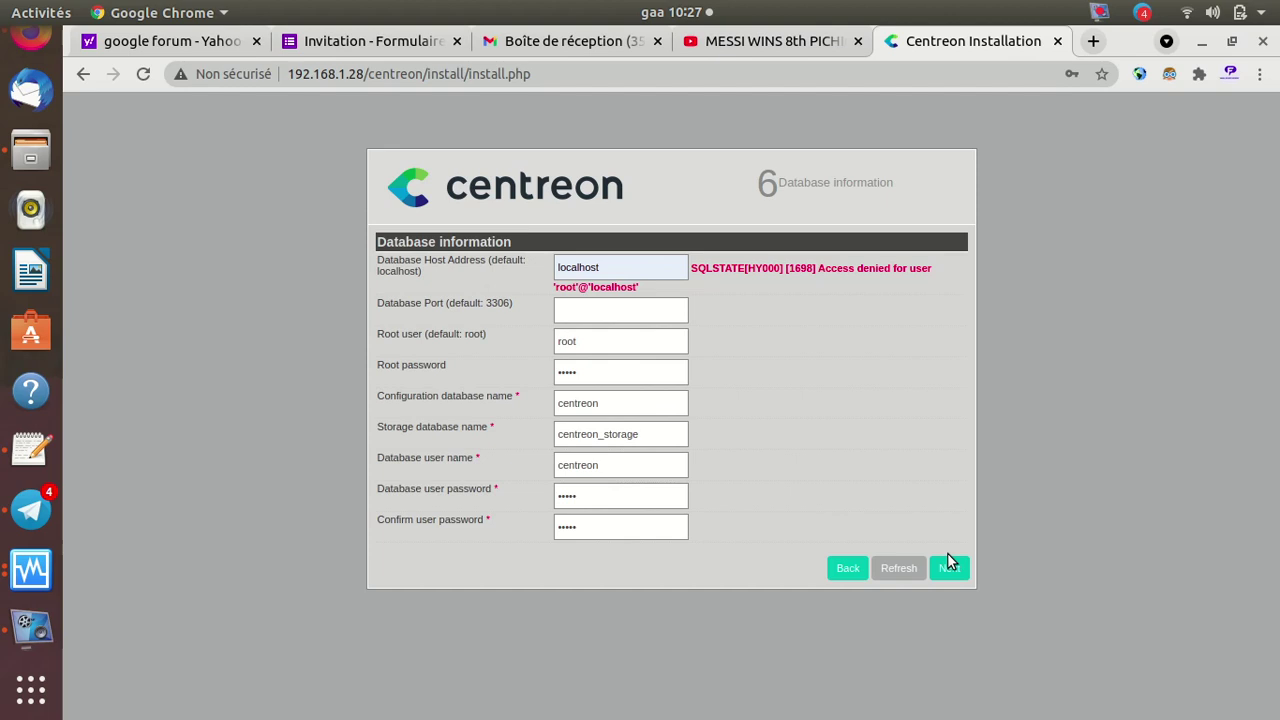
Place the gedit MariaDB notes showing mysql_secure_installation beside the Centreon form
click(27, 450)
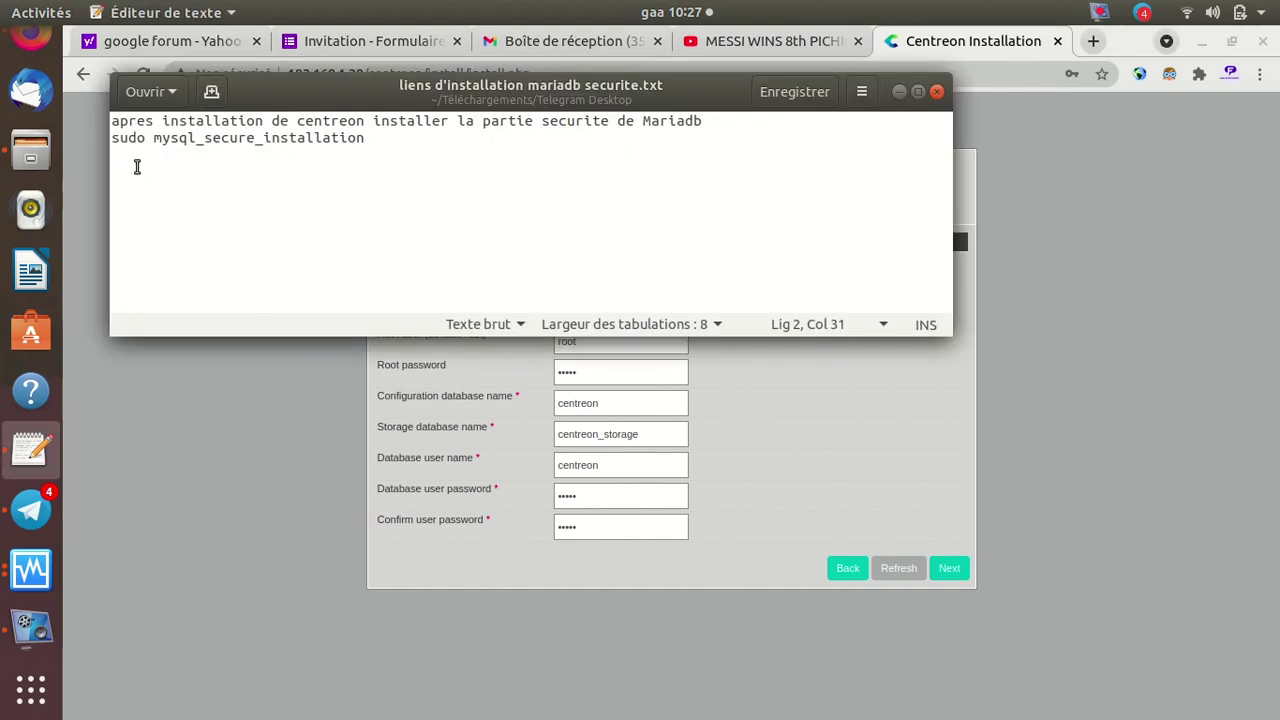
drag(153, 137, 371, 138)
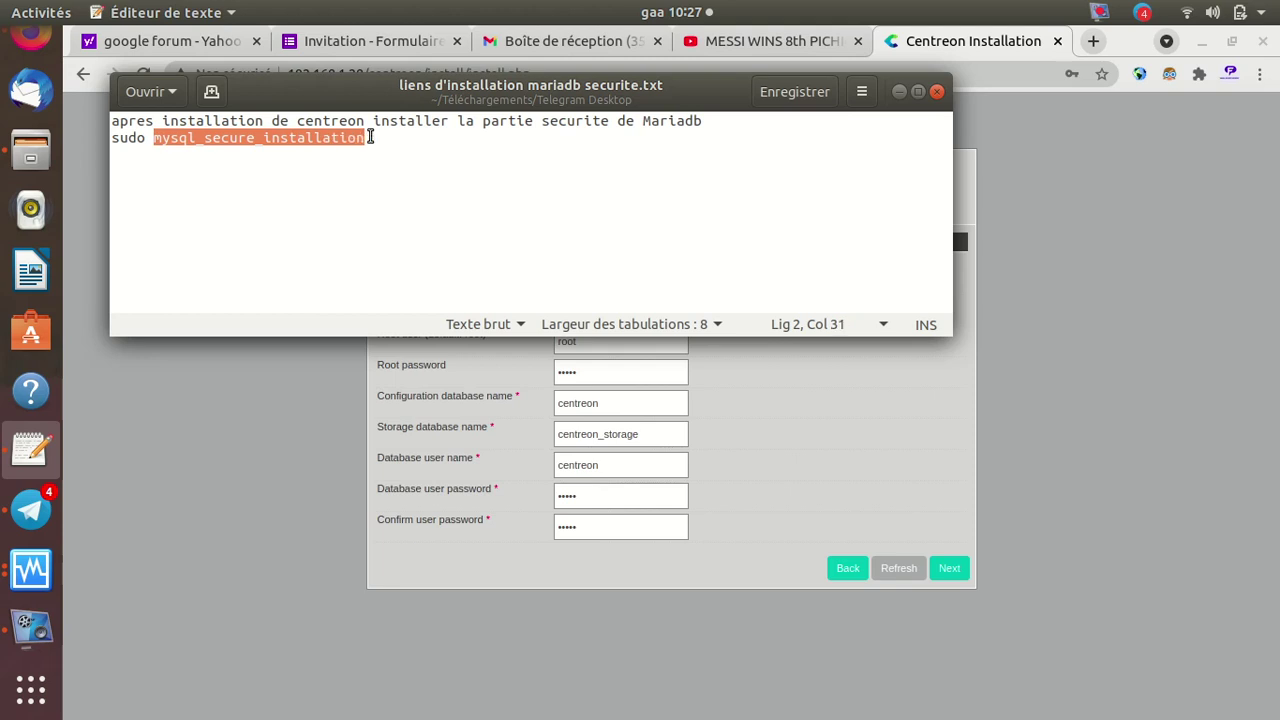
drag(363, 89, 777, 183)
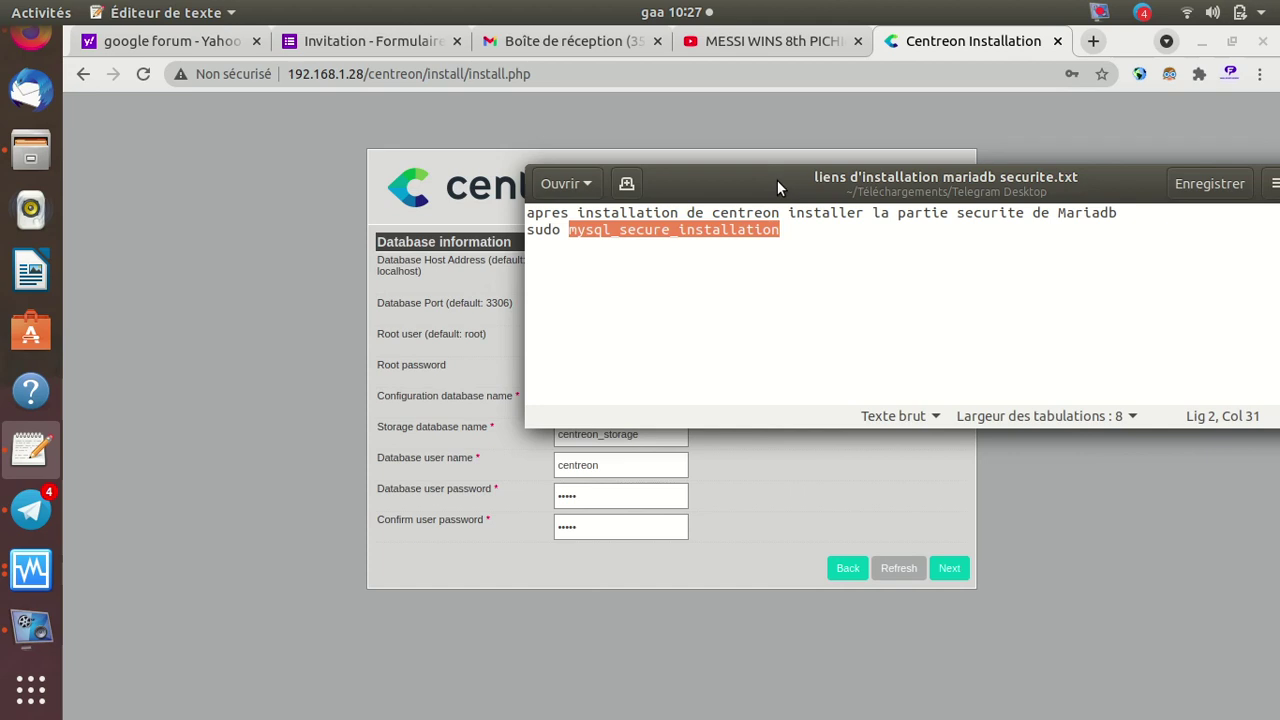
drag(778, 180, 928, 187)
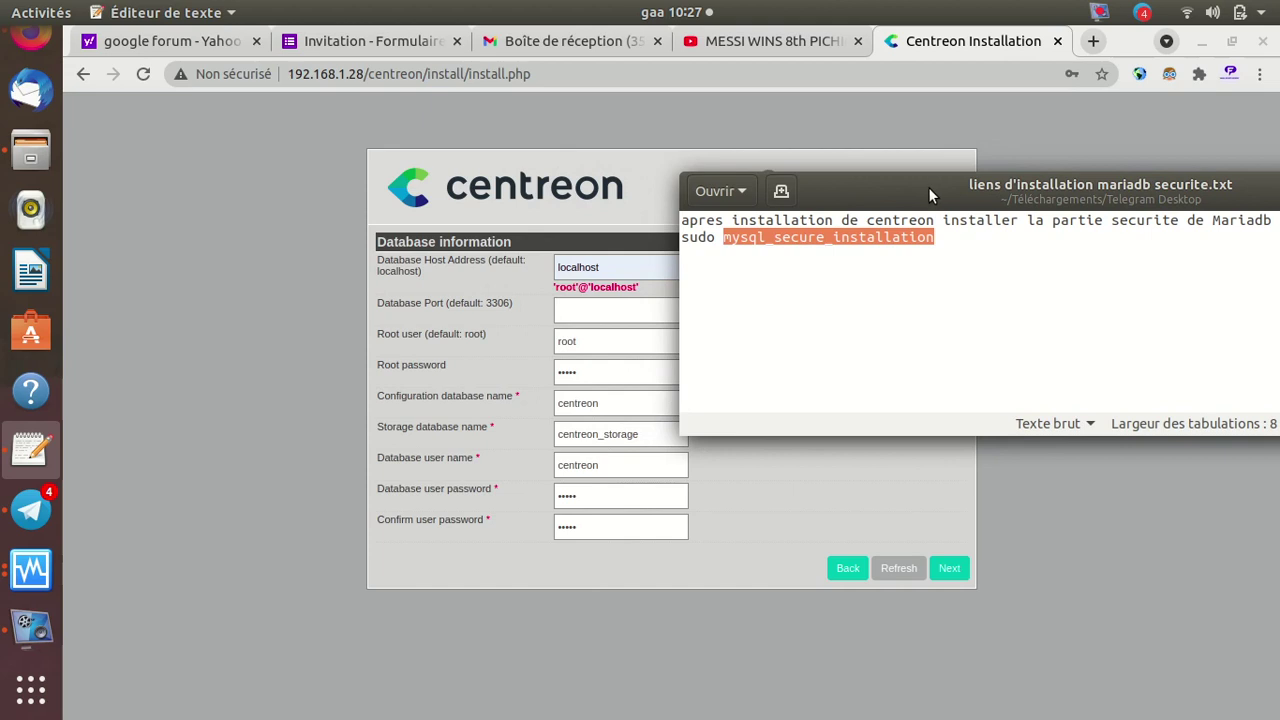
click(954, 244)
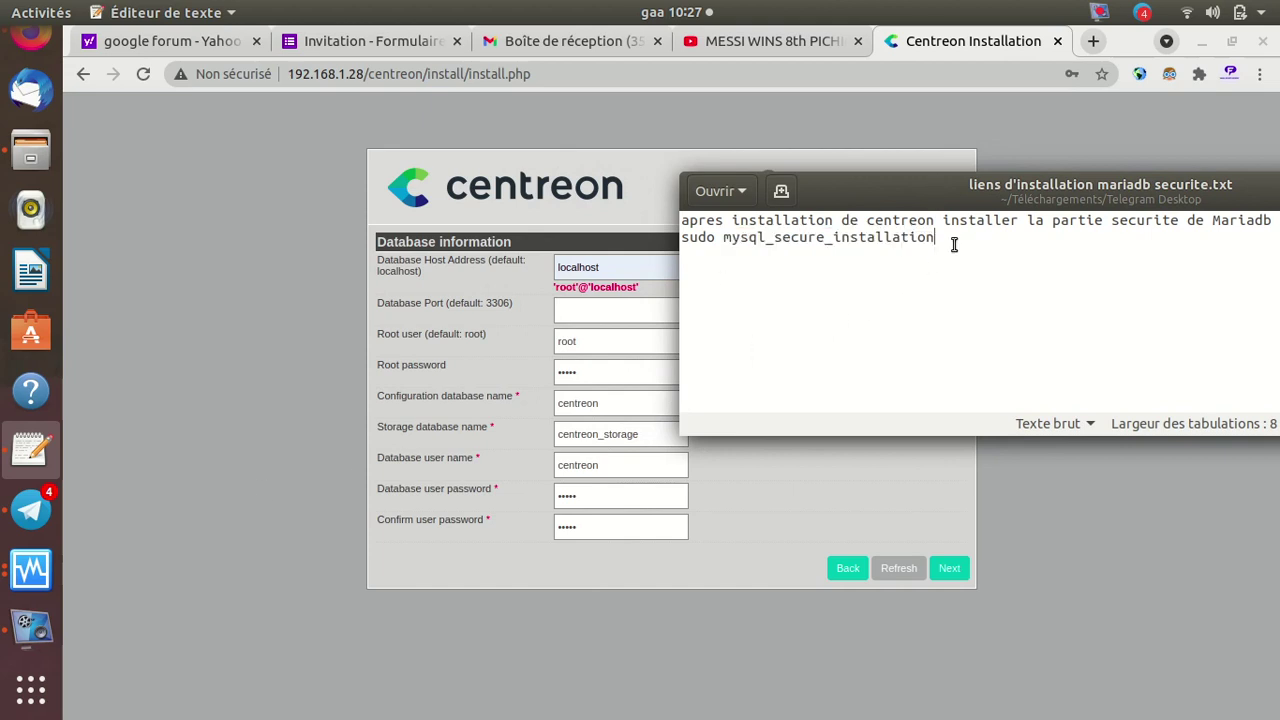
click(33, 550)
Arrange the centreon-tuto VM terminal beside the notes window
click(190, 389)
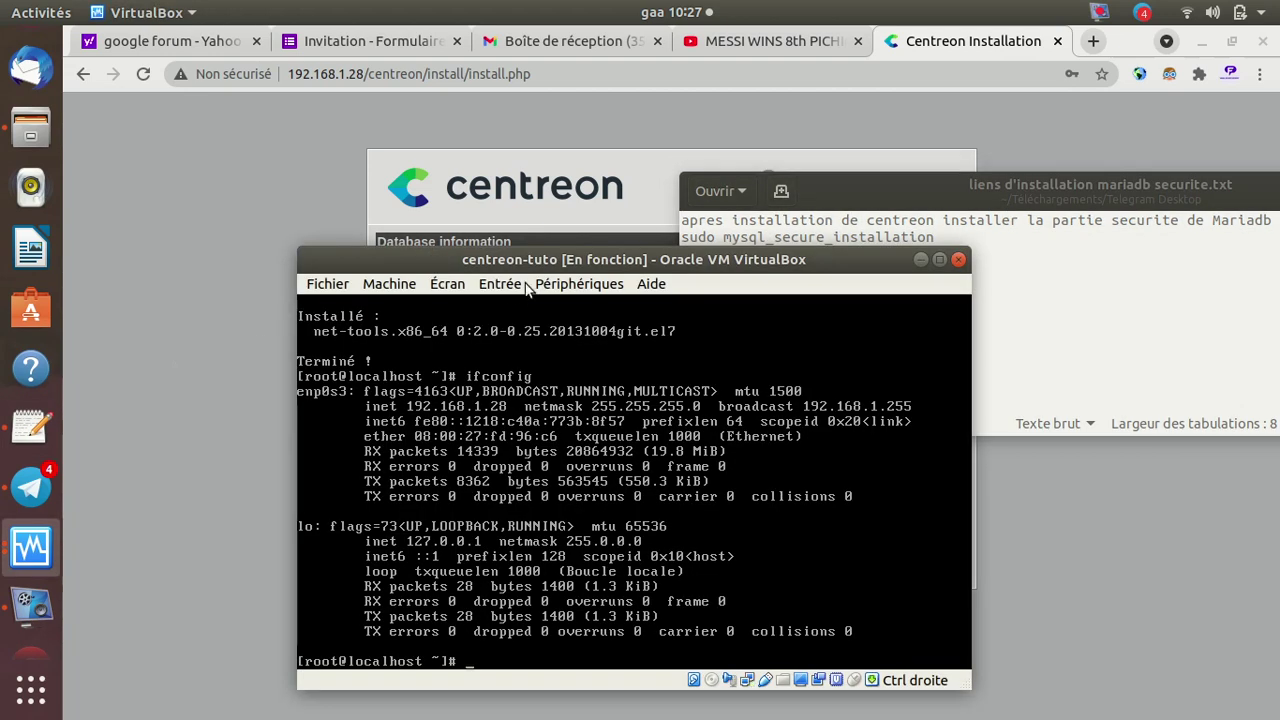
drag(584, 260, 323, 173)
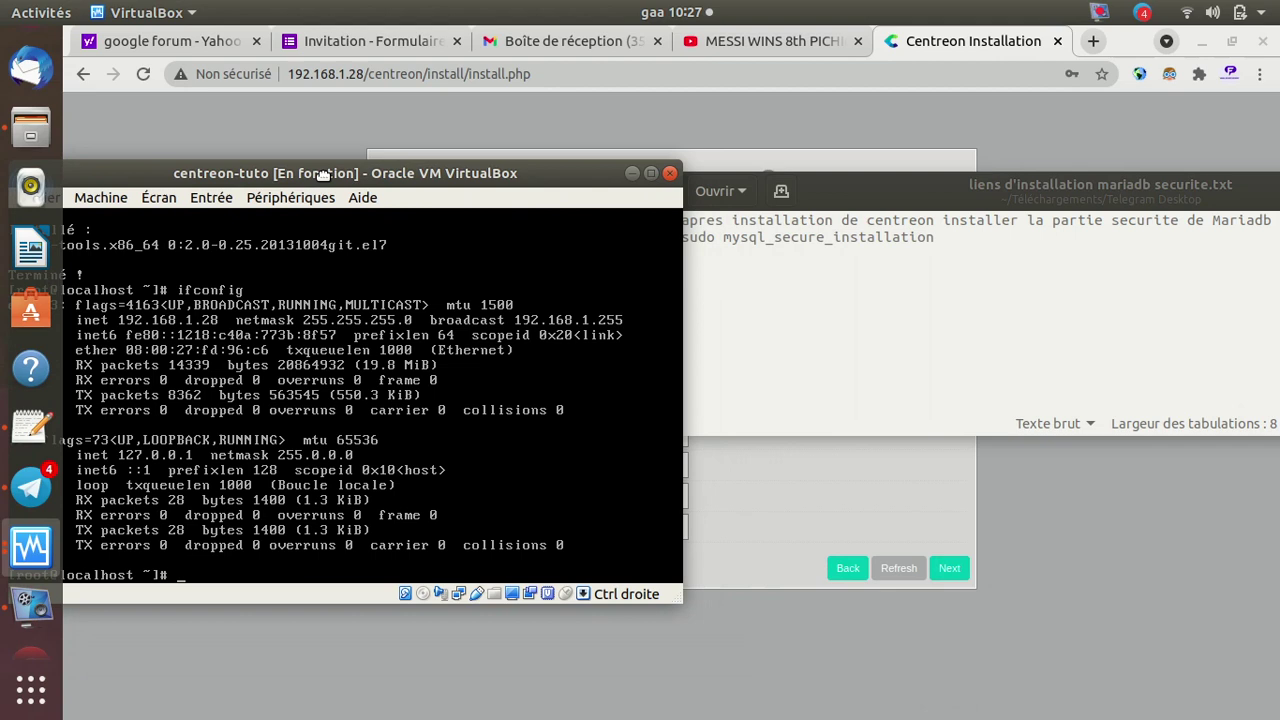
drag(866, 188, 952, 192)
drag(412, 175, 464, 175)
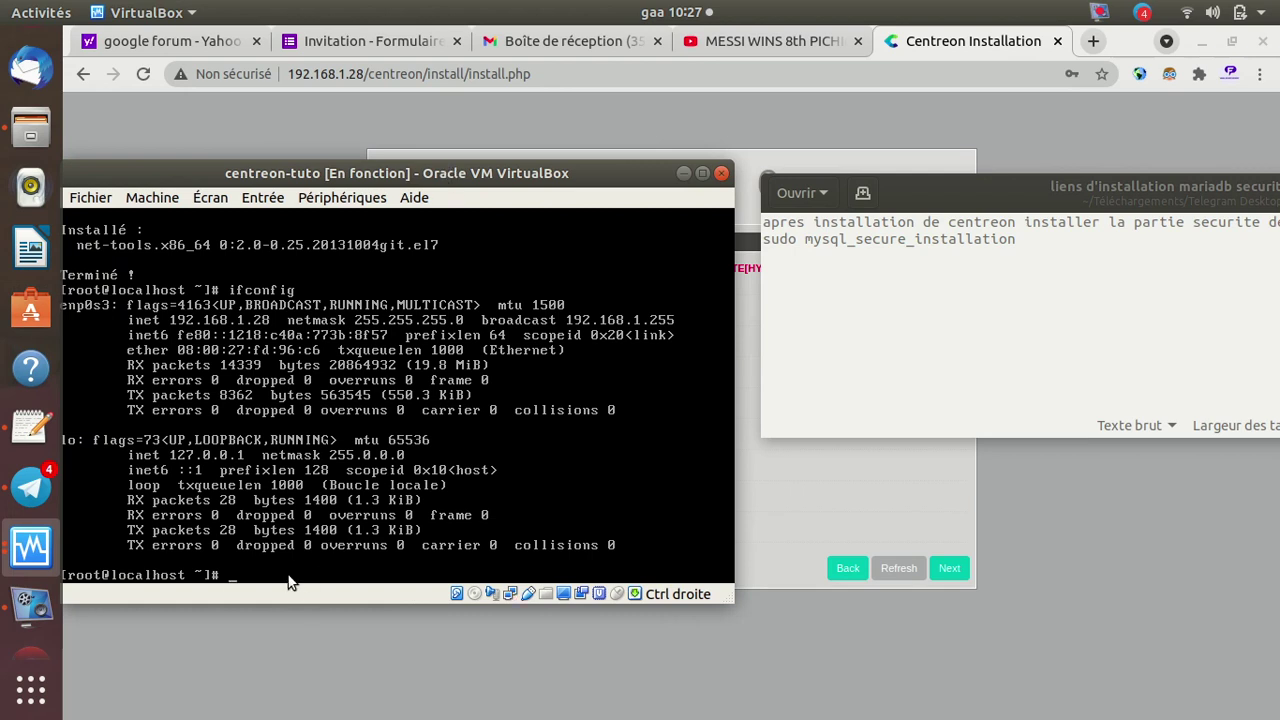
Type mysql_secure_installation at the VM's root prompt
text(i)
key(BackSpace)
text(mysql)
text(_secure_ins)
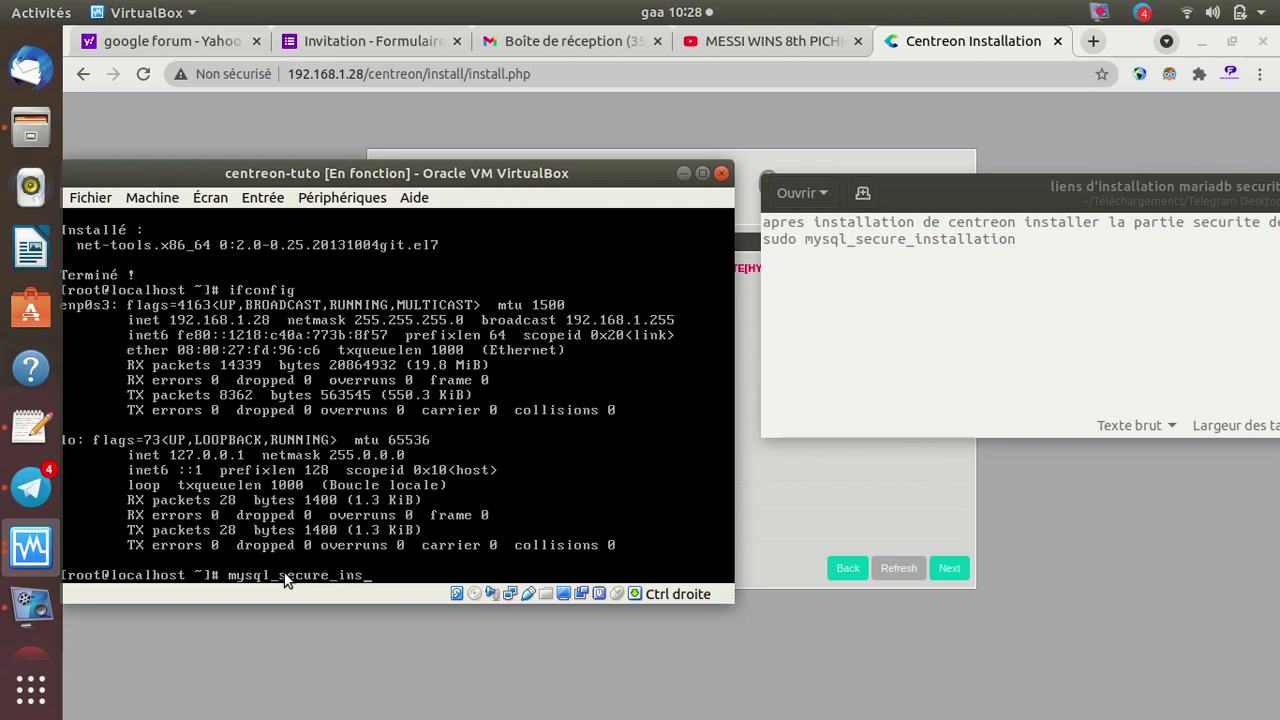
text(tallation)
Run mysql_secure_installation, enable unix_socket authentication and set a new root password
key(Return)
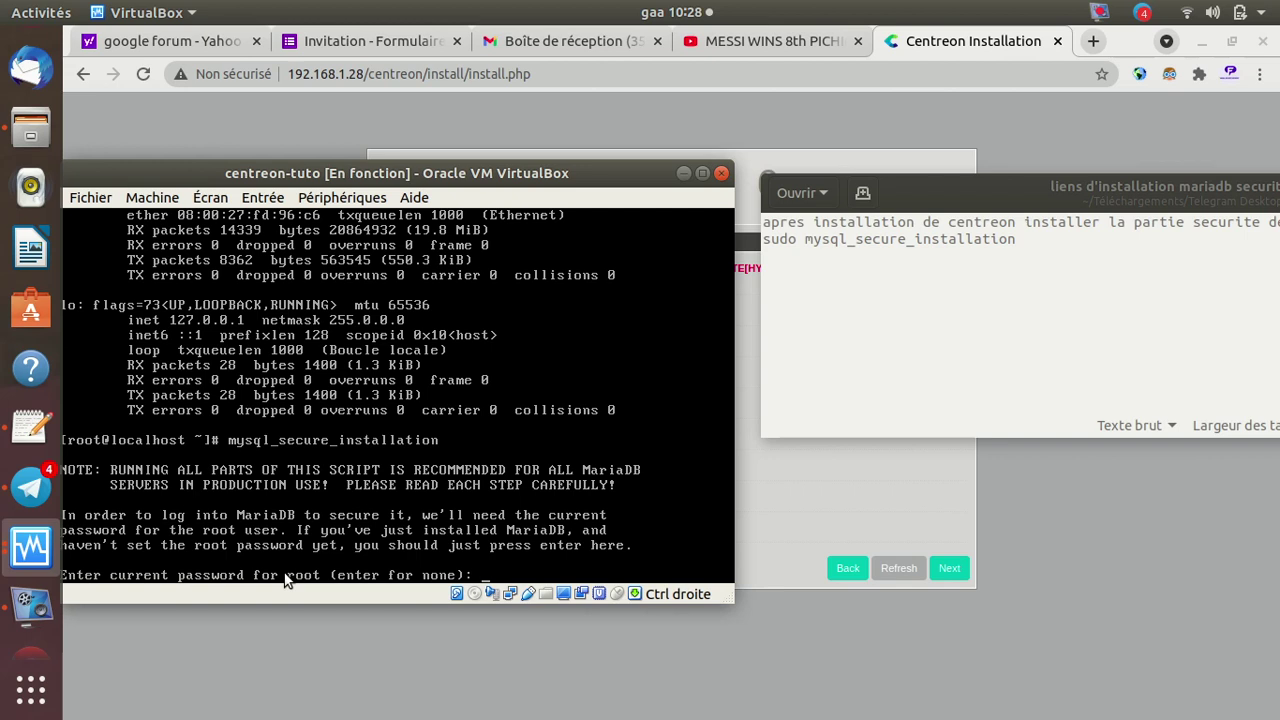
key(Return)
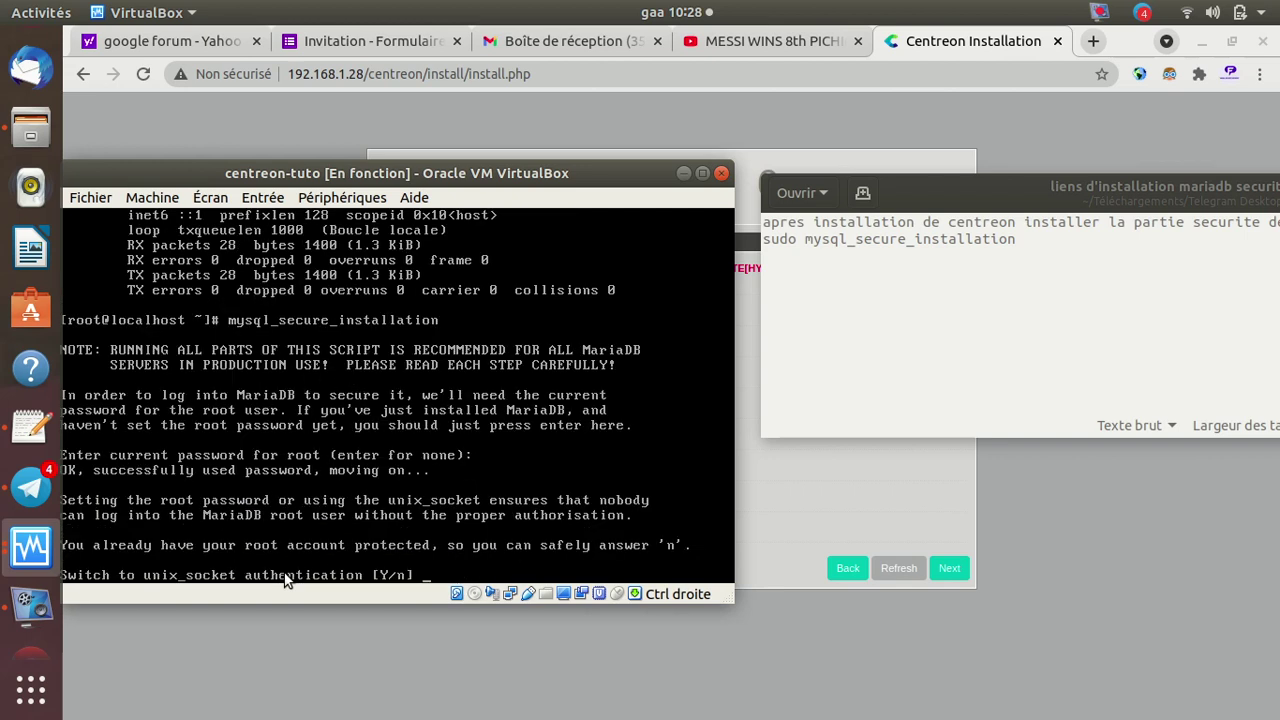
text(Y)
key(Return)
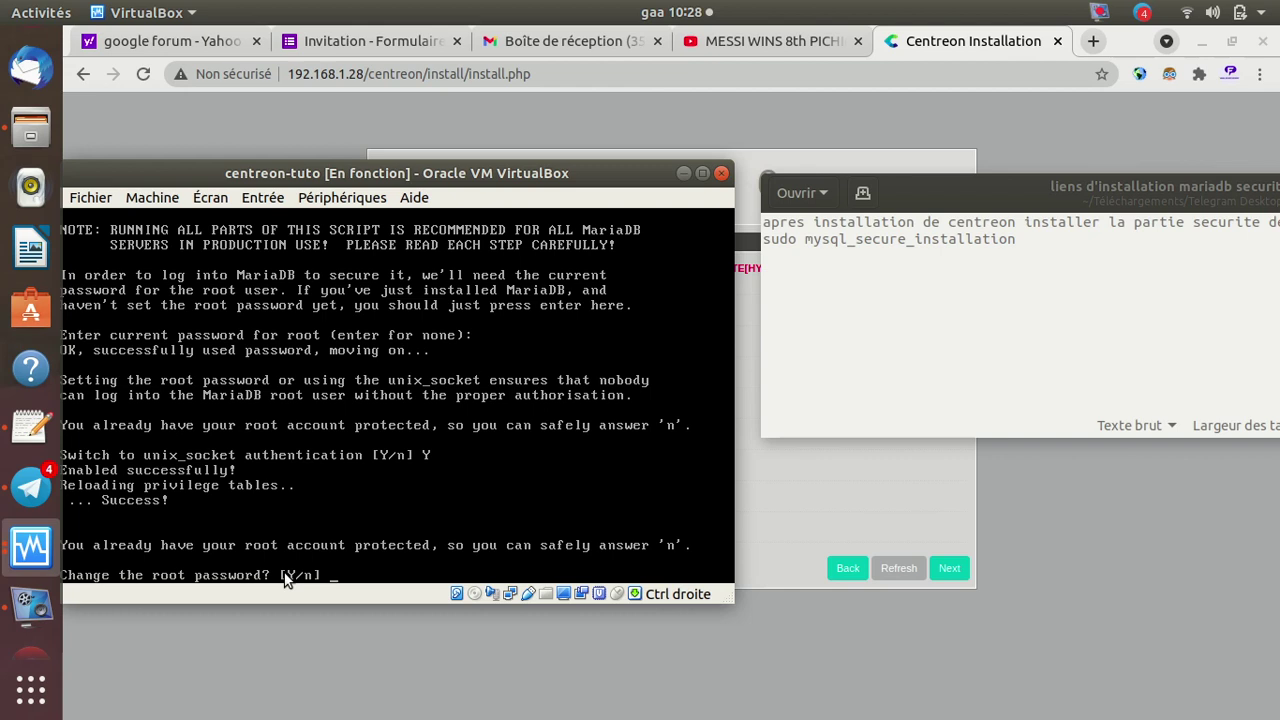
text(Y)
key(Return)
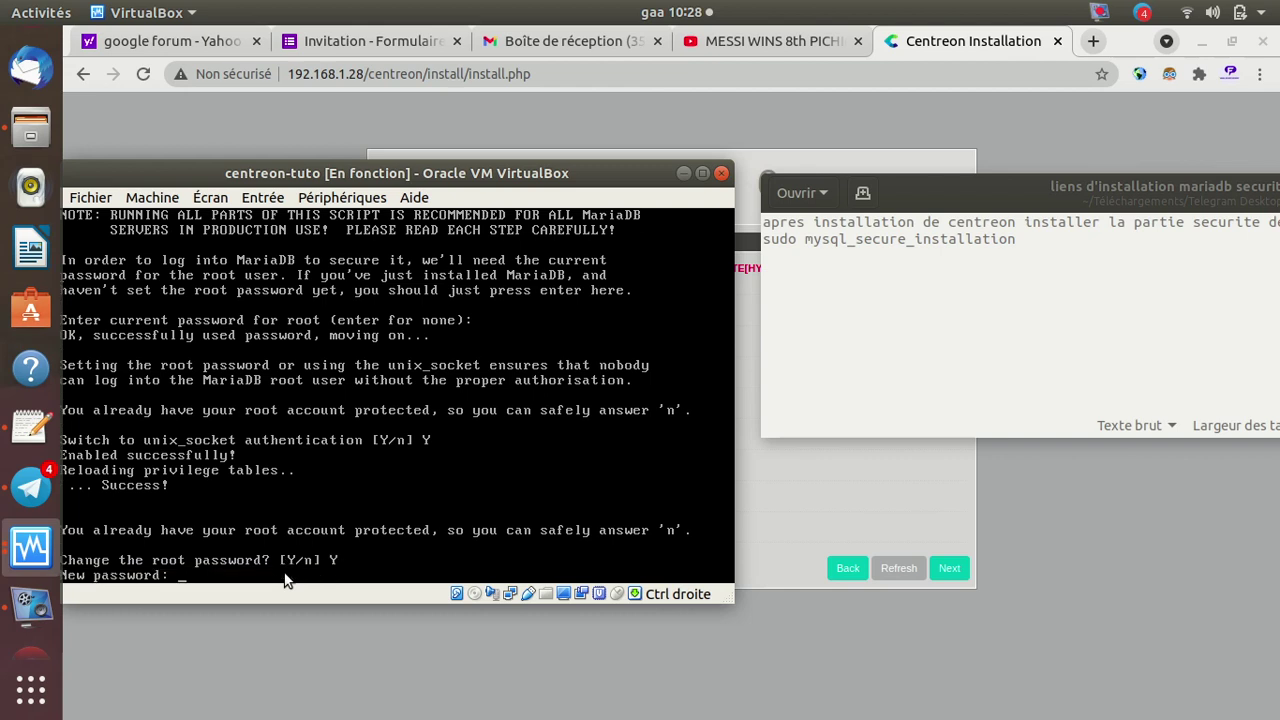
key(Return)
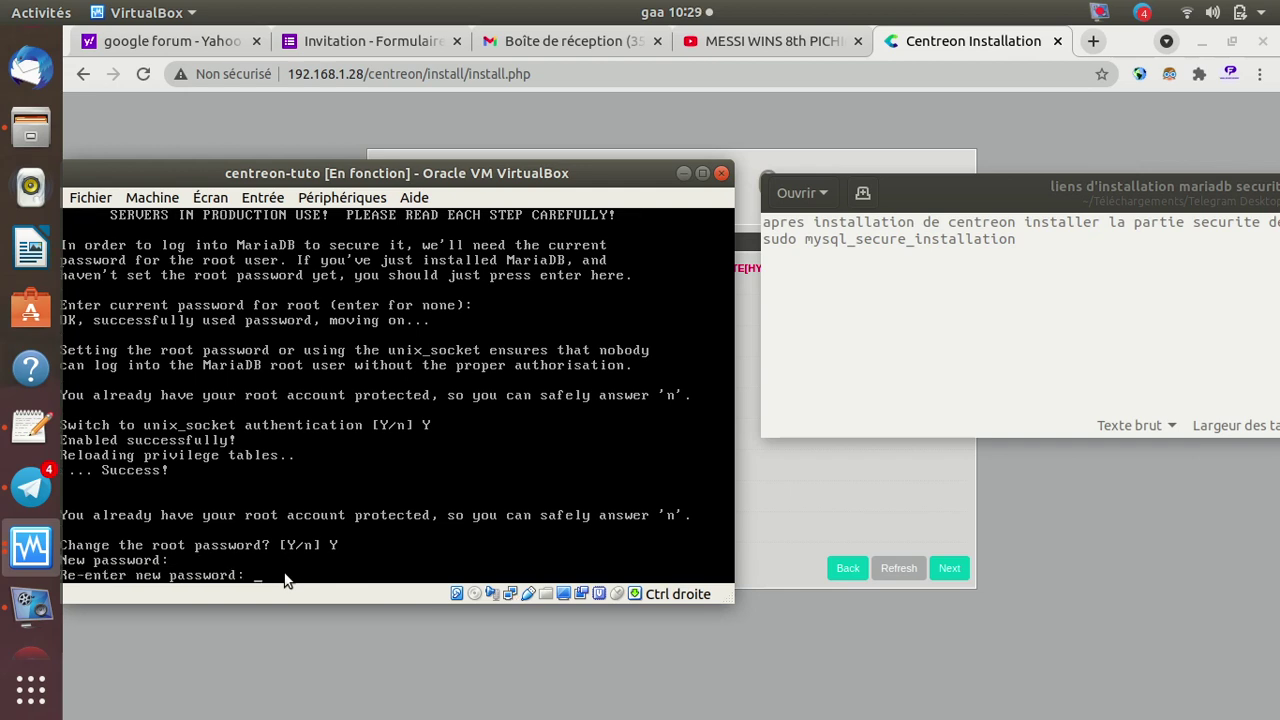
key(Return)
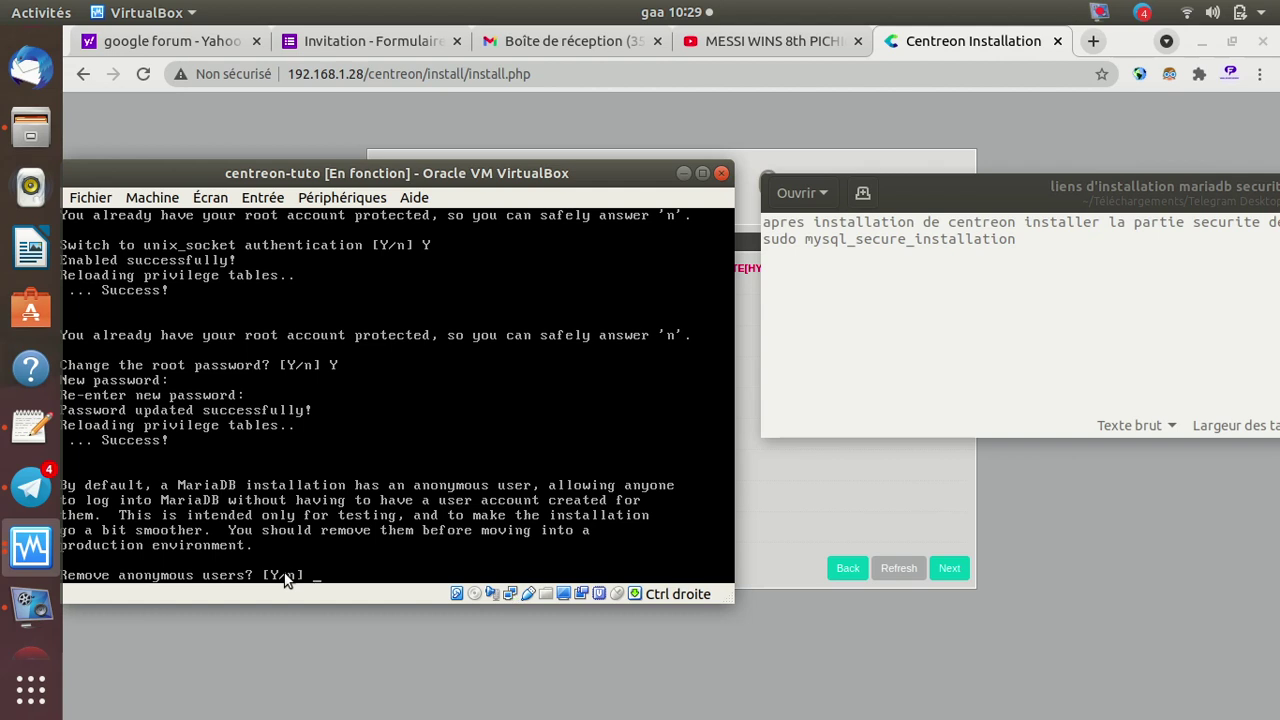
Keep anonymous users, disallow remote root, remove the test database and reload privileges
text(n)
key(Return)
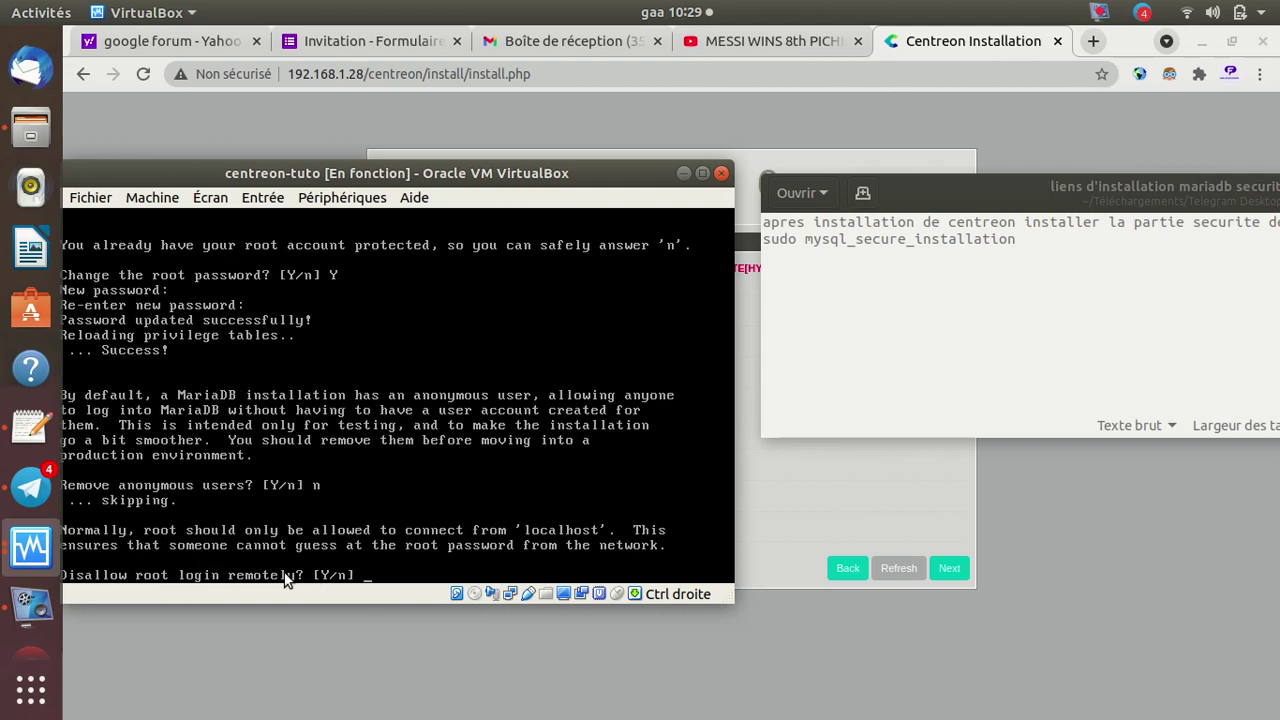
text(Y)
key(Return)
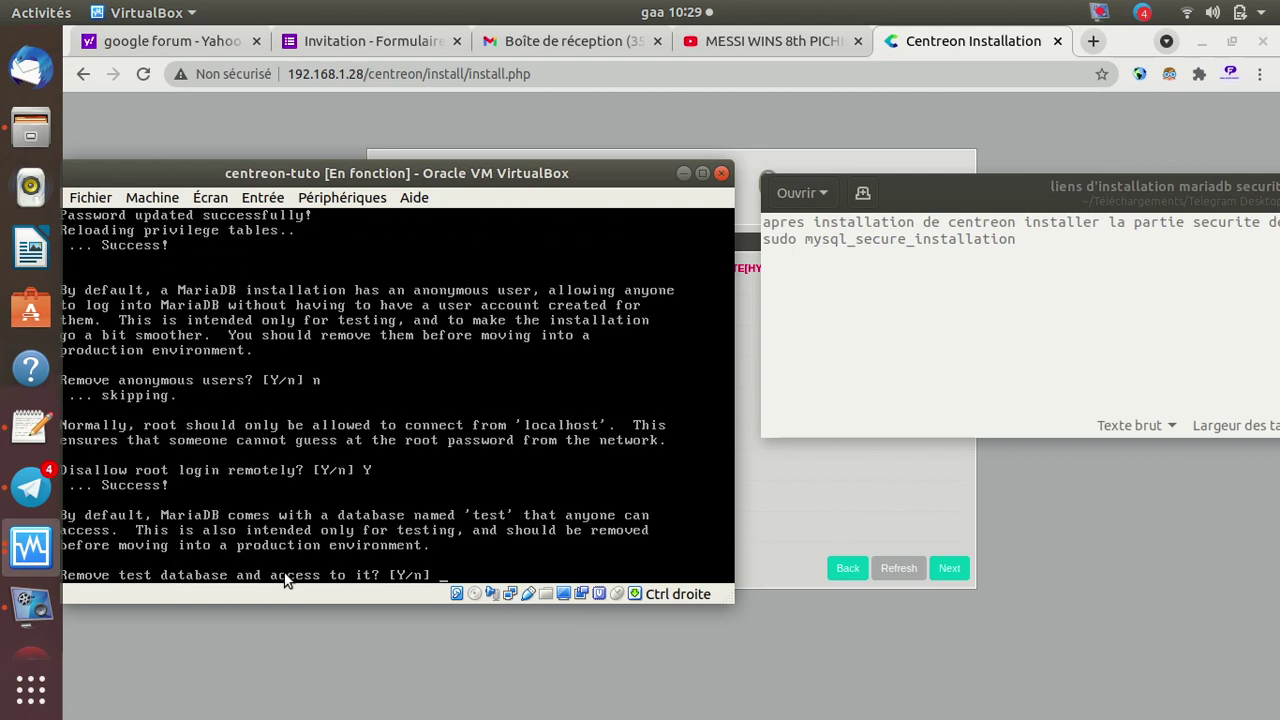
text(Y)
key(Return)
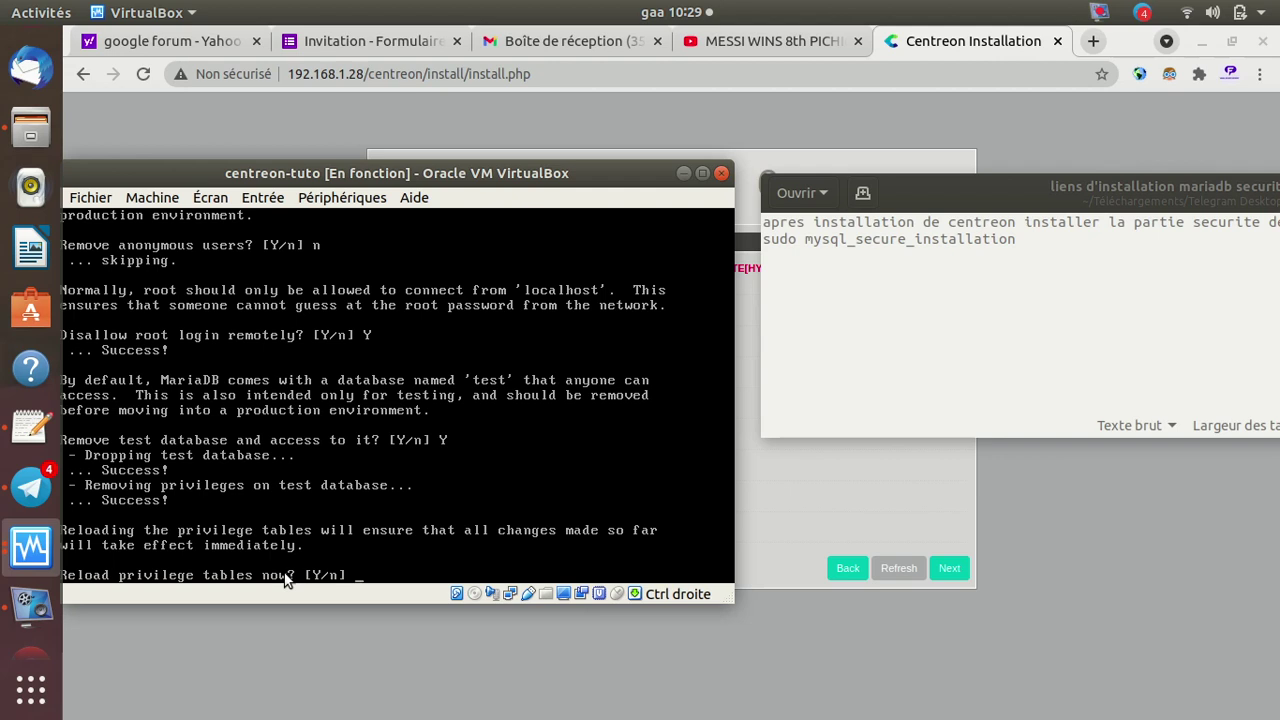
text(Y)
key(Return)
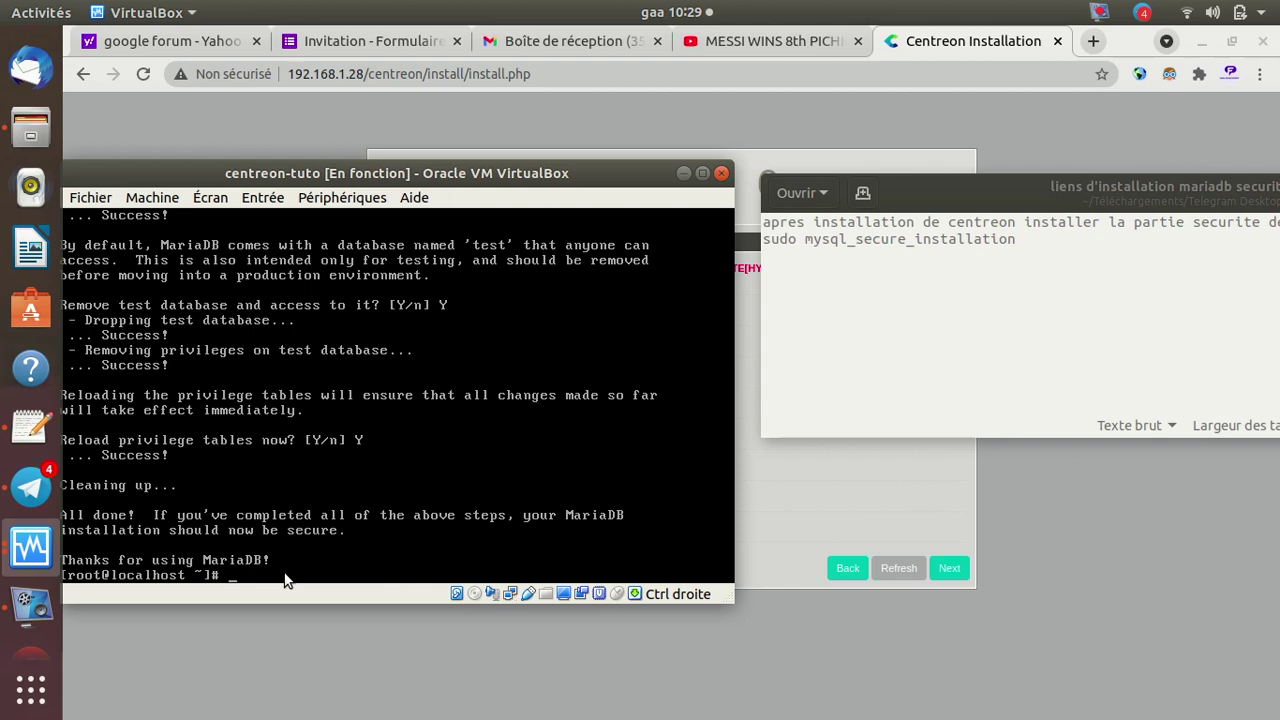
click(684, 173)
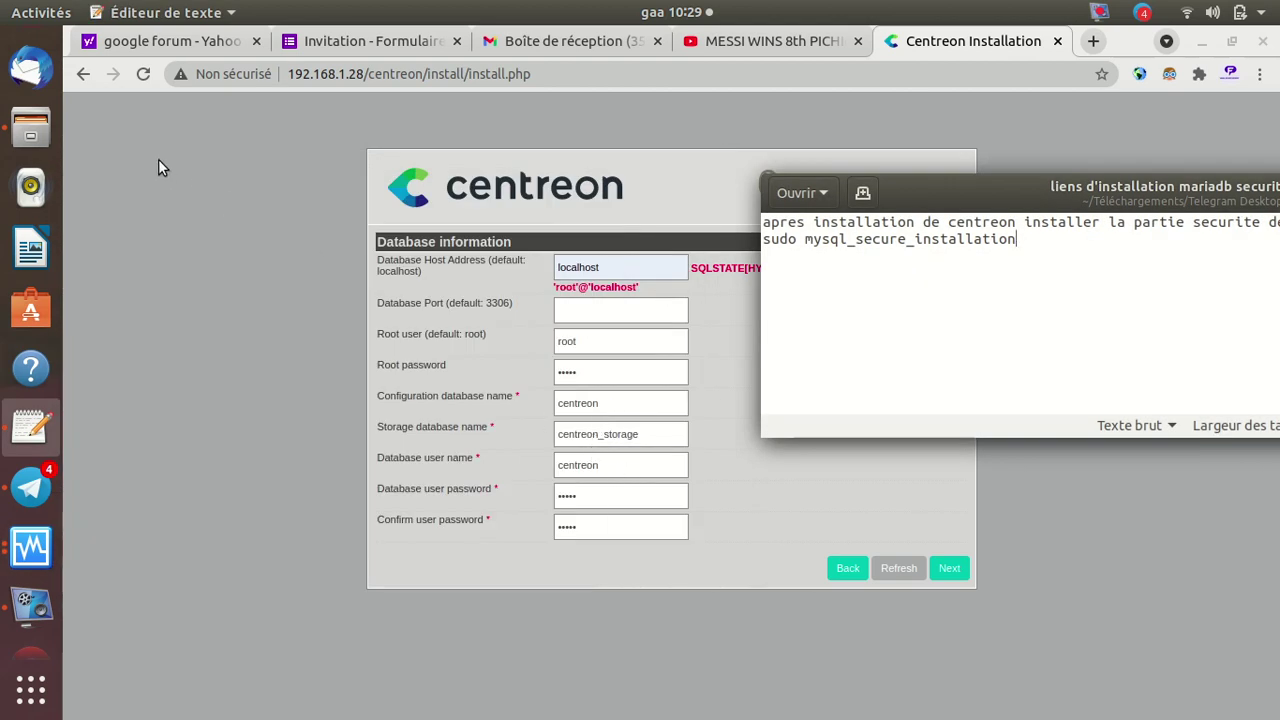
Change the admin to first name admin, last name centreon, a localhost e-mail, and resubmit
click(849, 572)
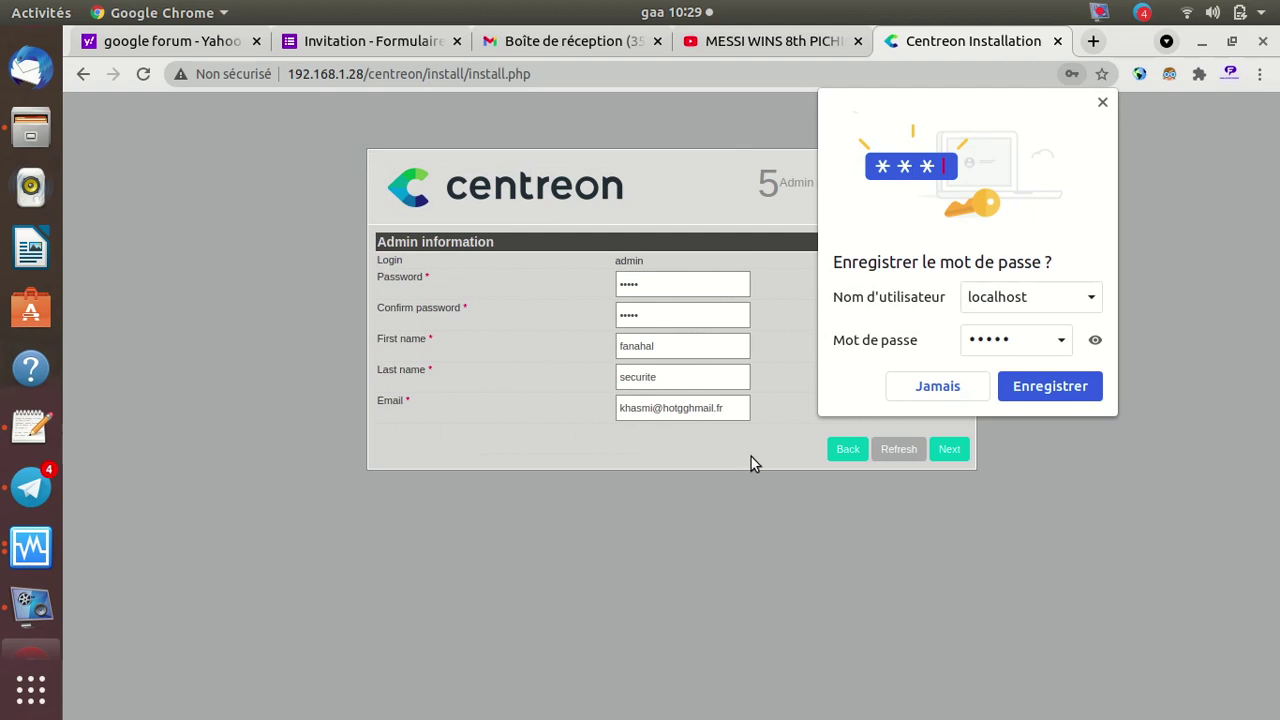
click(664, 347)
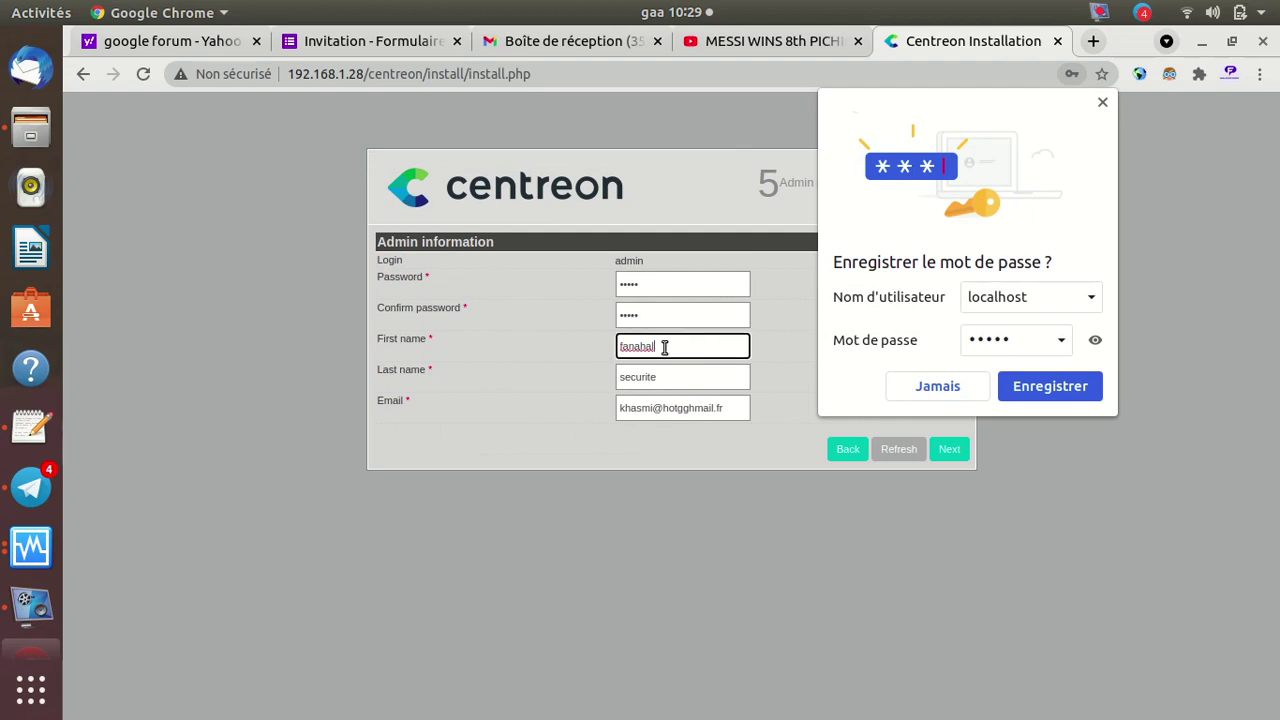
key(BackSpace)
key(BackSpace)
key(BackSpace)
key(BackSpace)
key(BackSpace)
key(BackSpace)
key(BackSpace)
text(admin)
key(Tab)
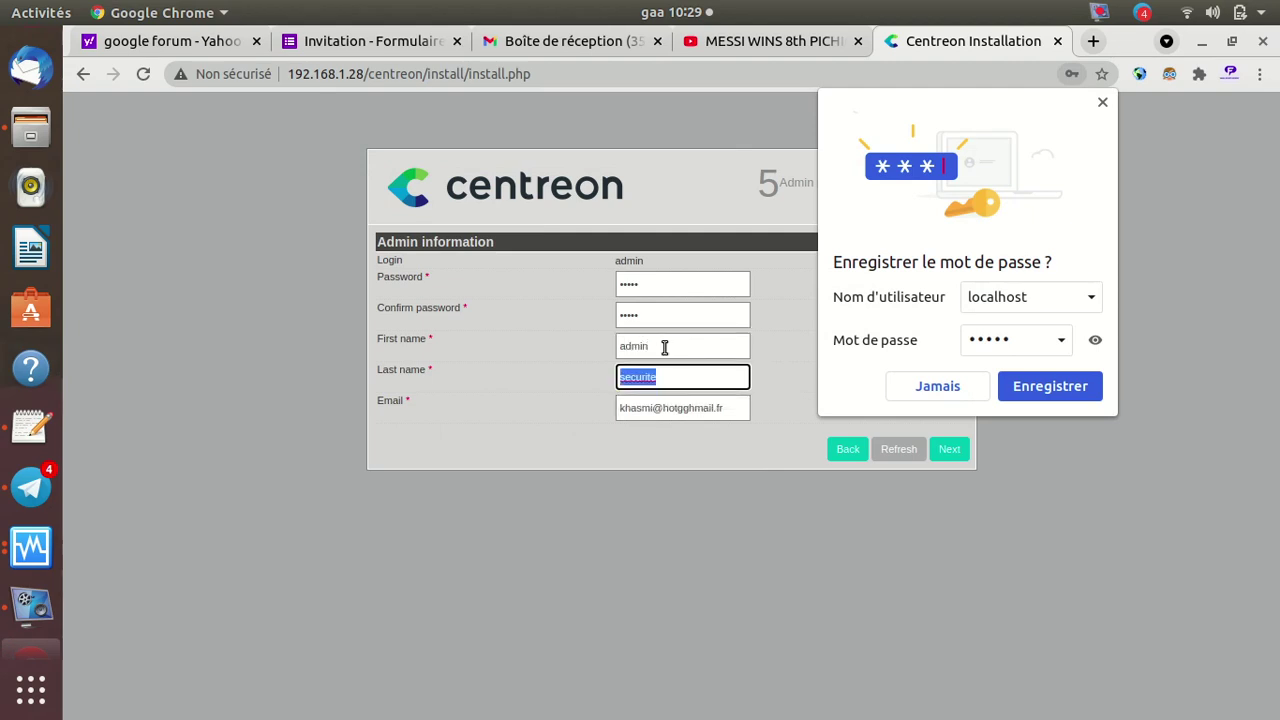
text(ce)
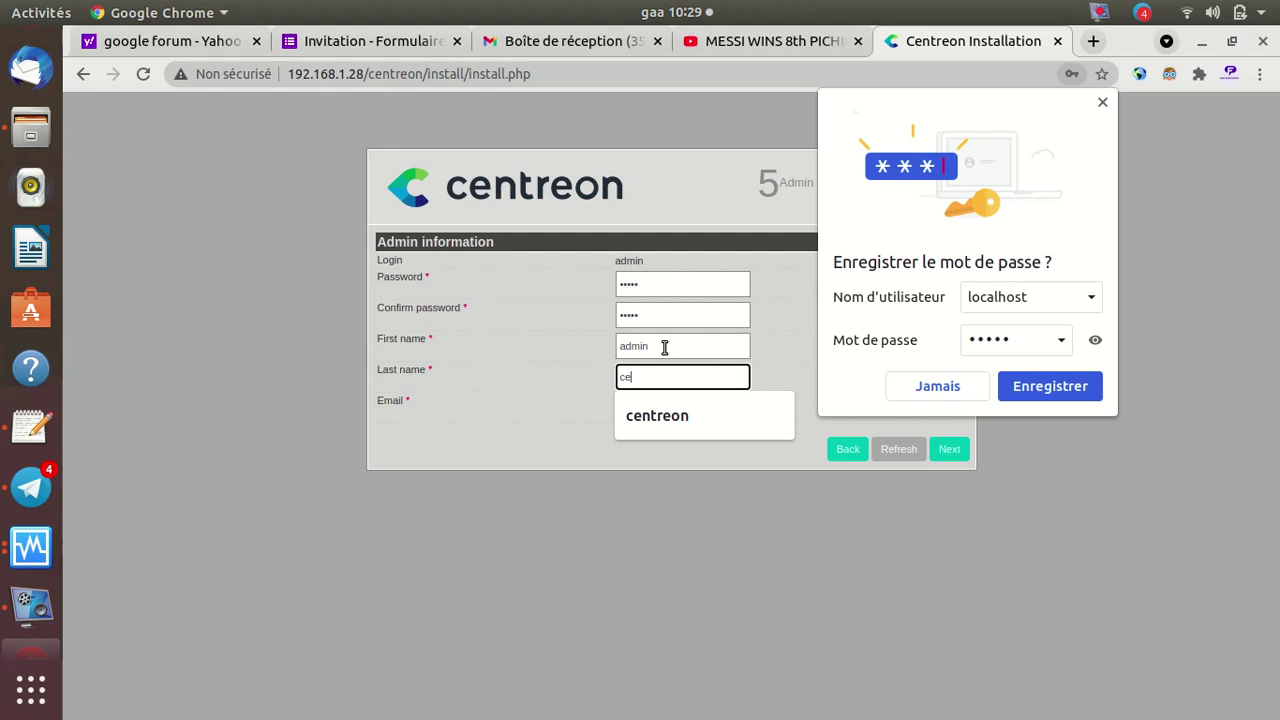
text(ntreon)
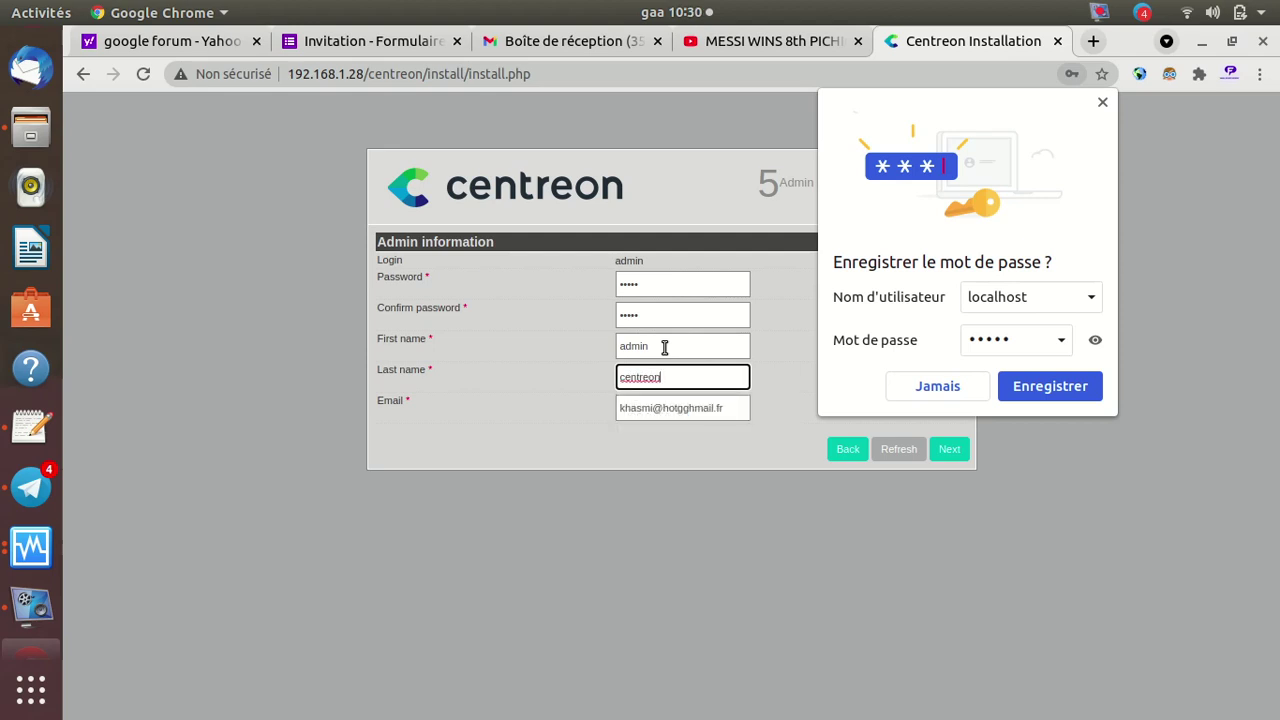
click(735, 407)
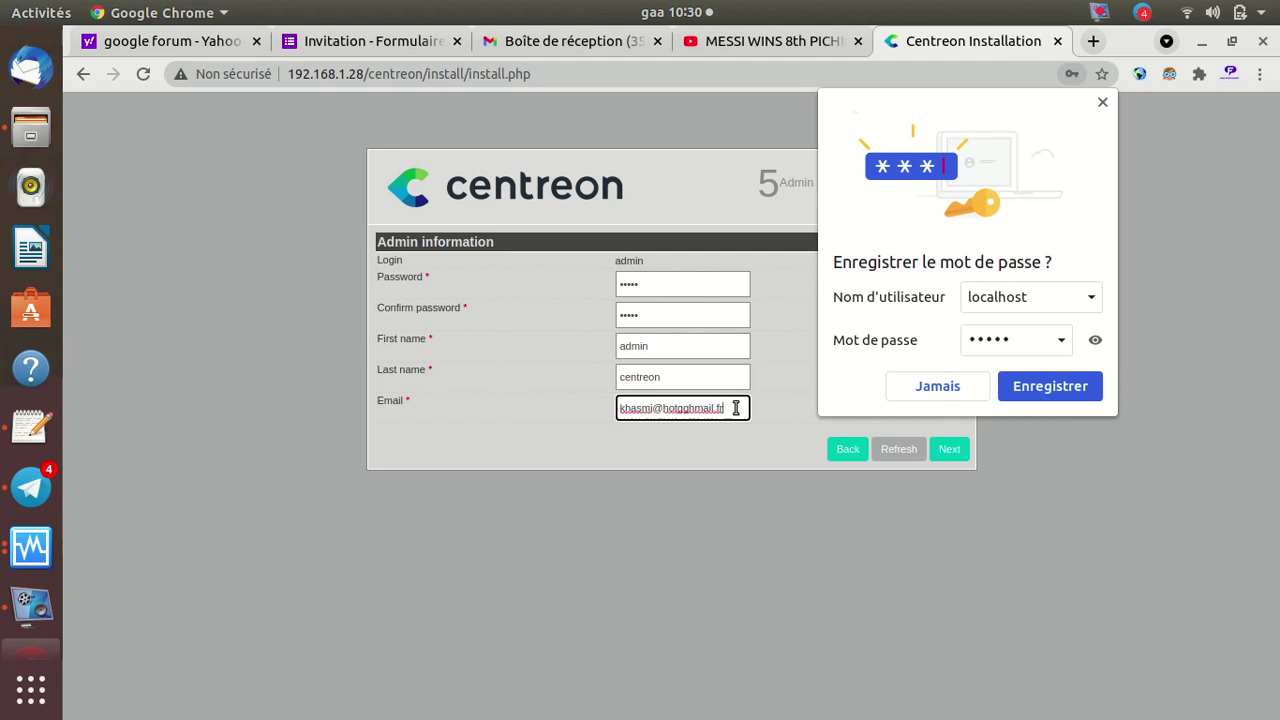
key(BackSpace)
key(BackSpace)
key(BackSpace)
key(BackSpace)
key(BackSpace)
key(BackSpace)
key(BackSpace)
key(BackSpace)
key(BackSpace)
key(BackSpace)
key(BackSpace)
key(BackSpace)
key(BackSpace)
key(BackSpace)
key(BackSpace)
key(BackSpace)
key(BackSpace)
key(BackSpace)
key(BackSpace)
key(BackSpace)
text(cen)
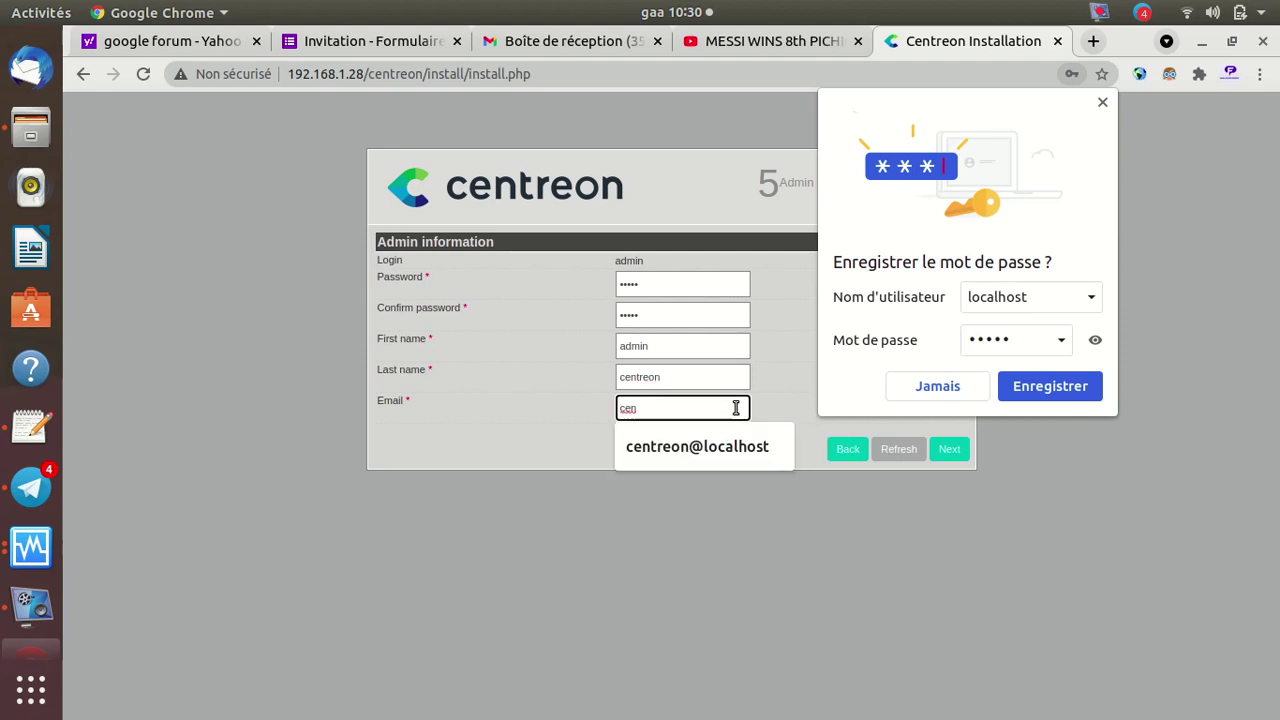
text(treon@localhost)
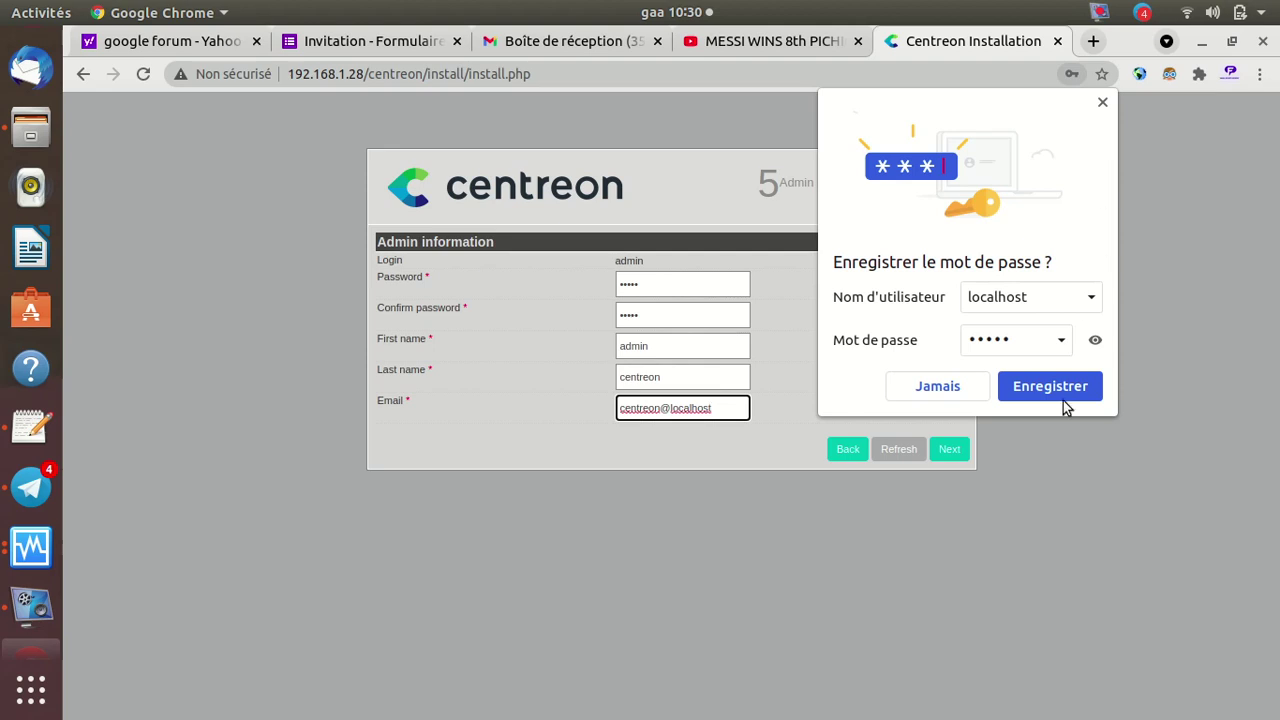
click(953, 451)
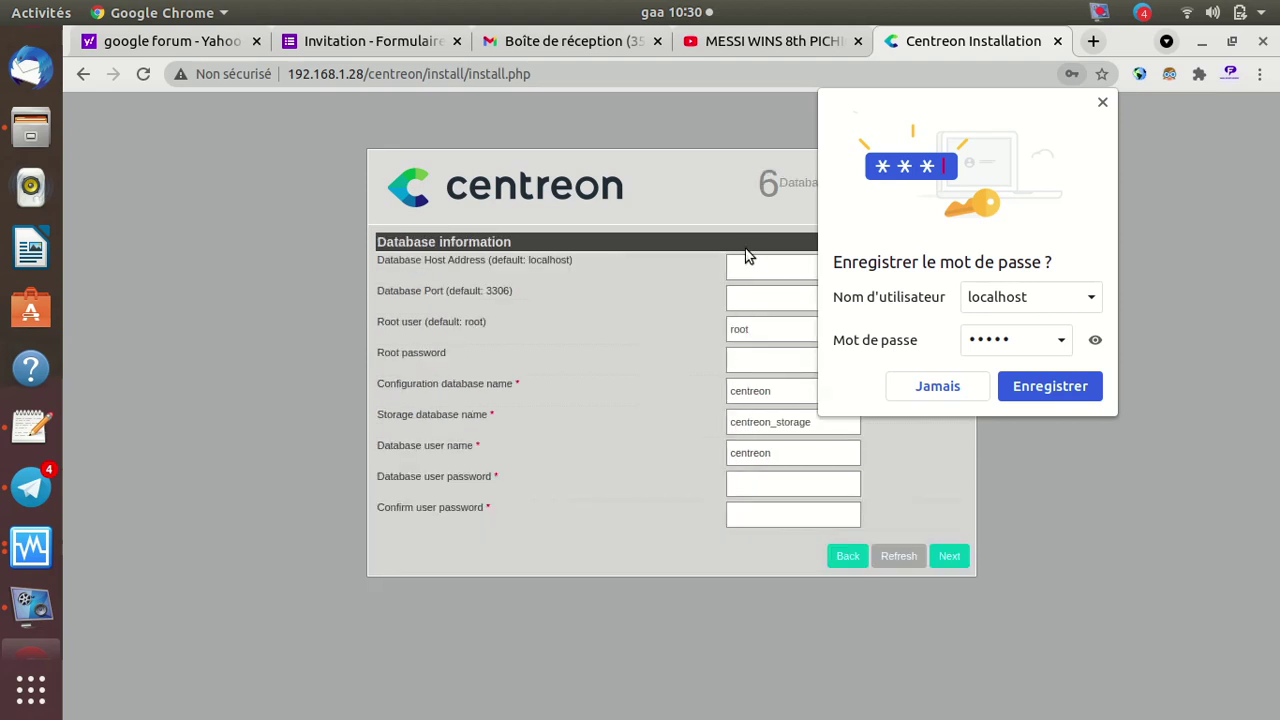
Decline Chrome's password saving and enter localhost as the database host
click(755, 272)
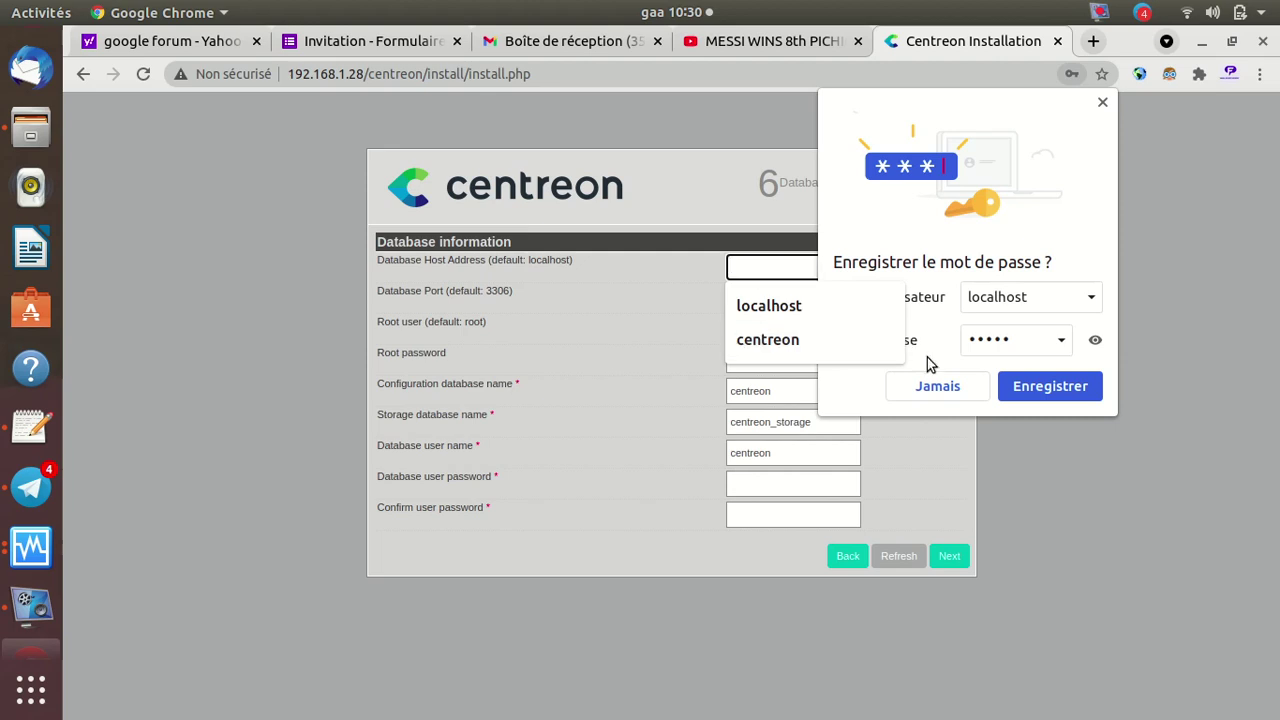
click(943, 386)
click(805, 271)
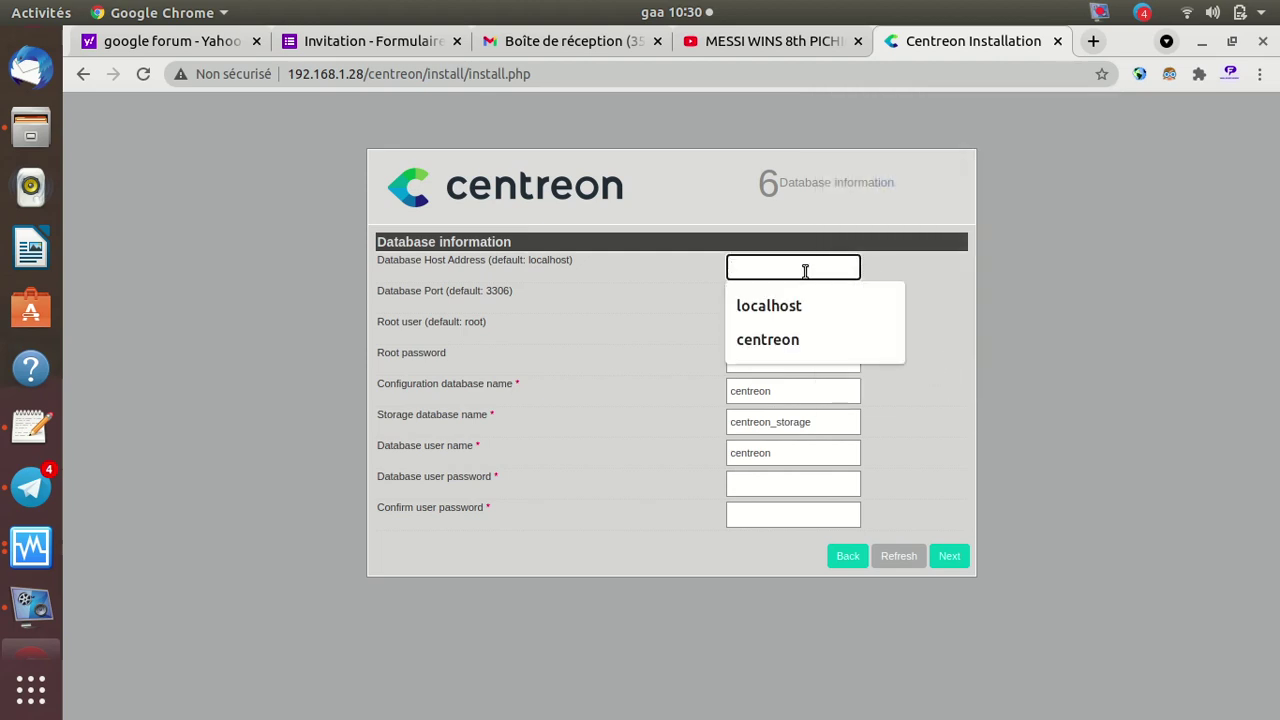
text(l)
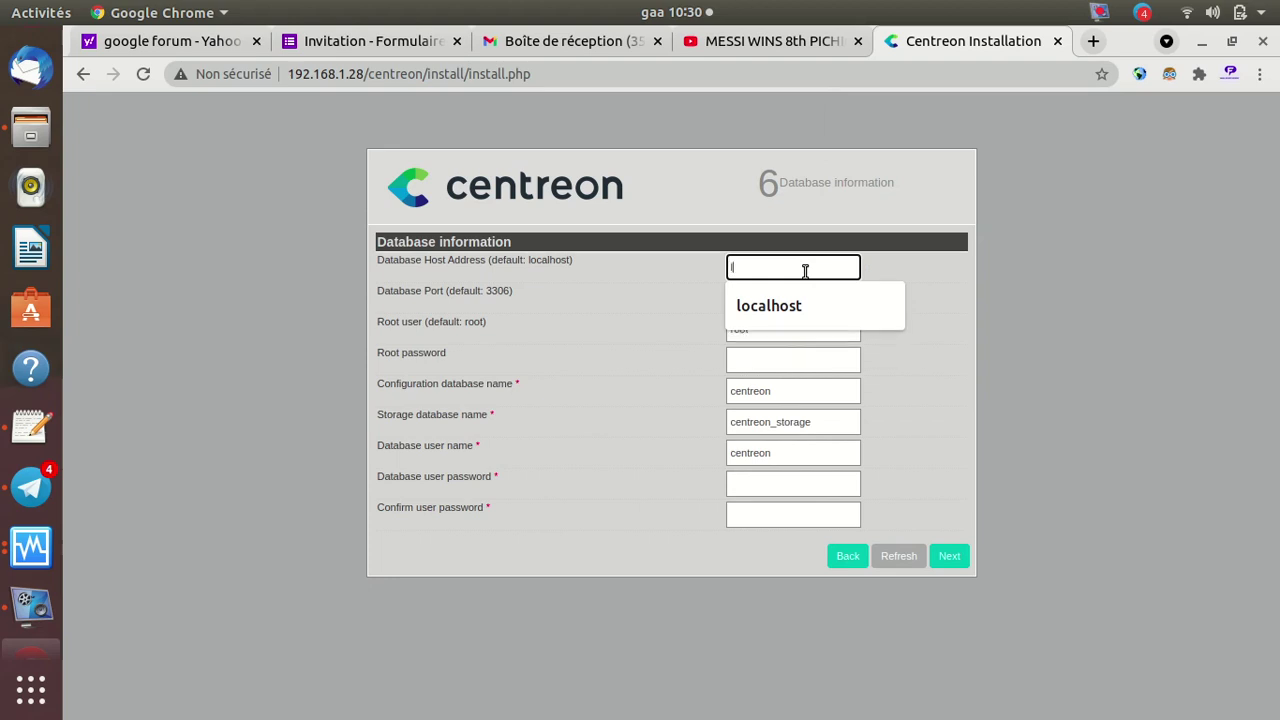
text(ocalhost)
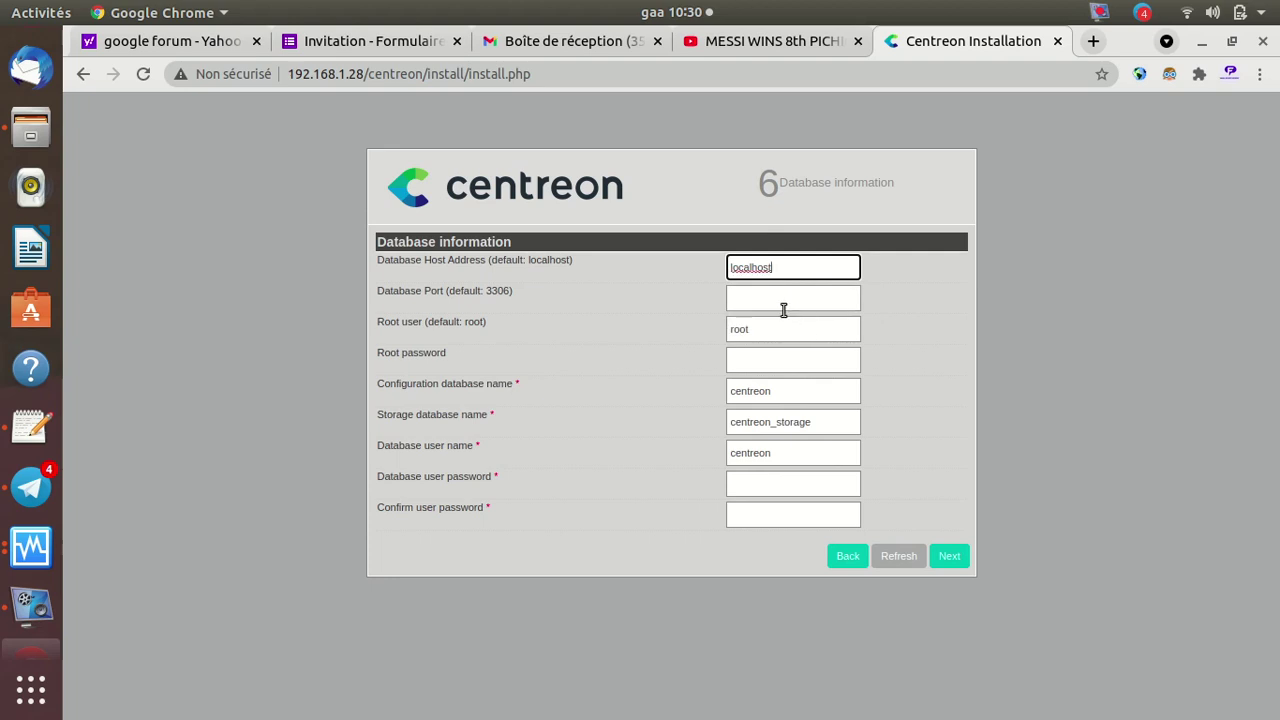
Enter the root password and confirmed database user password, then start the installation
click(773, 368)
text(•••••)
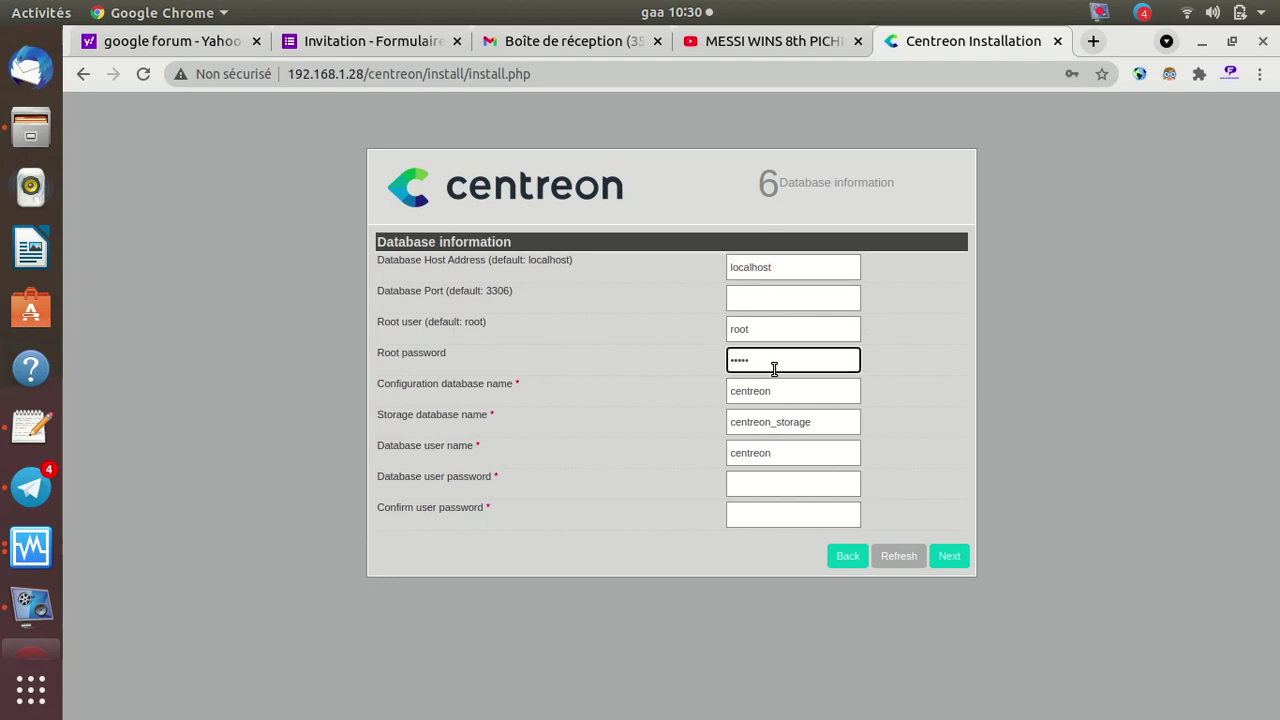
click(767, 485)
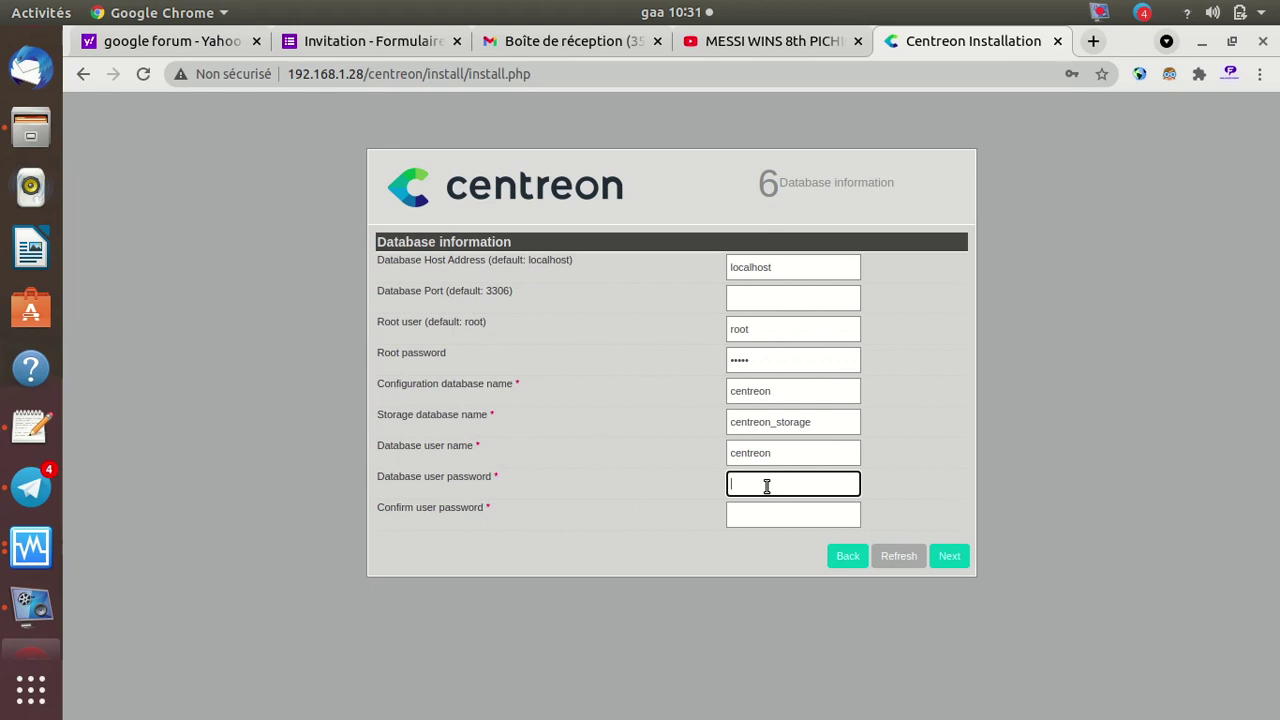
text(*****)
key(Tab)
text(**)
key(BackSpace)
text(*****)
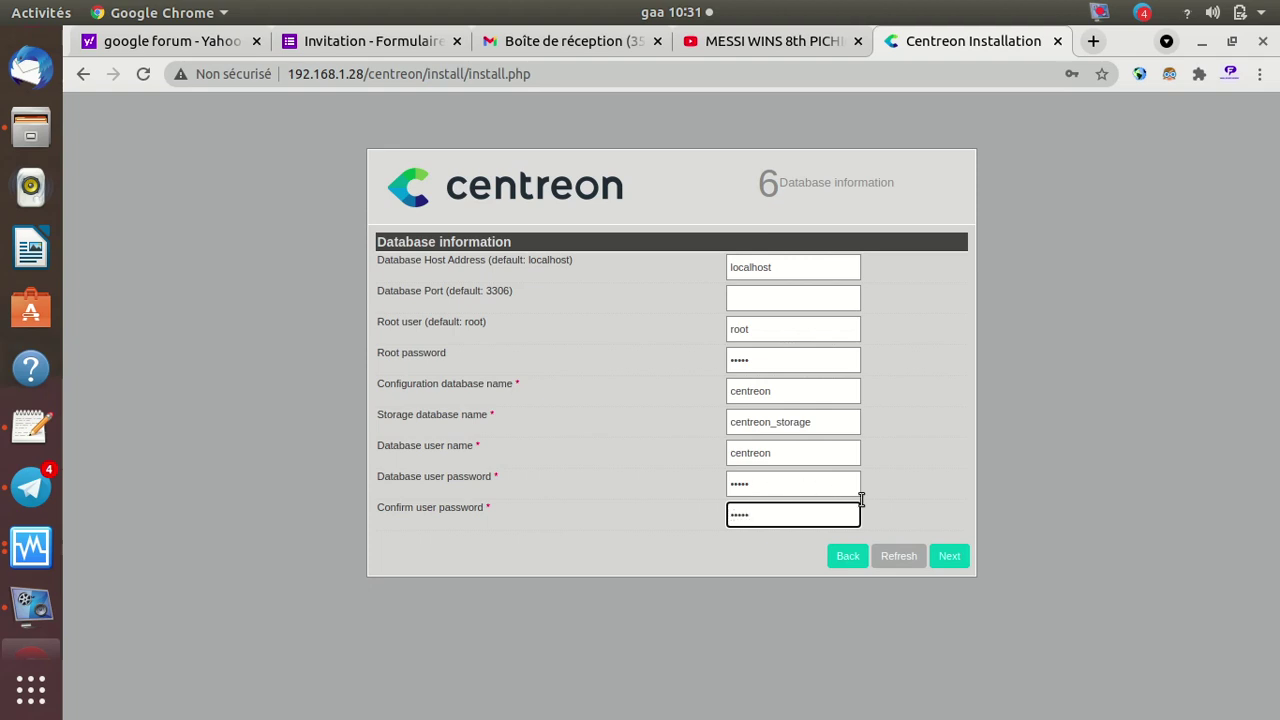
click(950, 557)
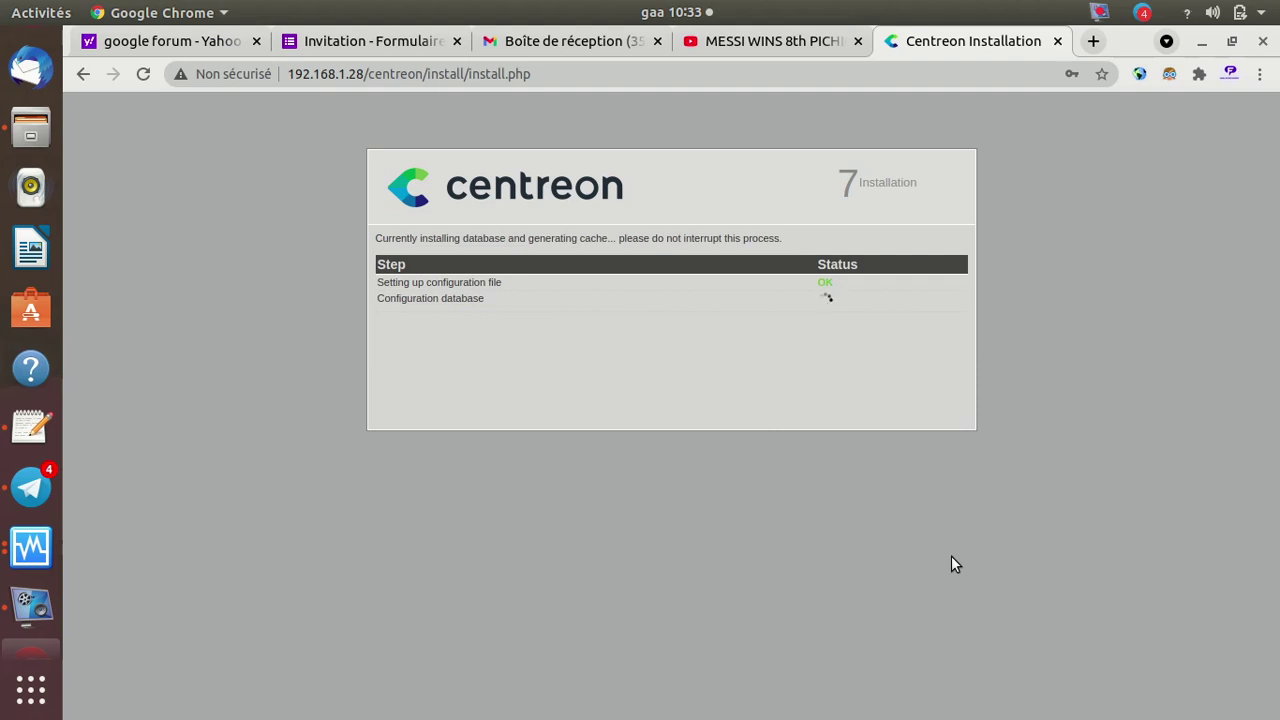
Load the Centreon server 192.168.1.28 in a new tab, then return to the Installation tab
click(1094, 42)
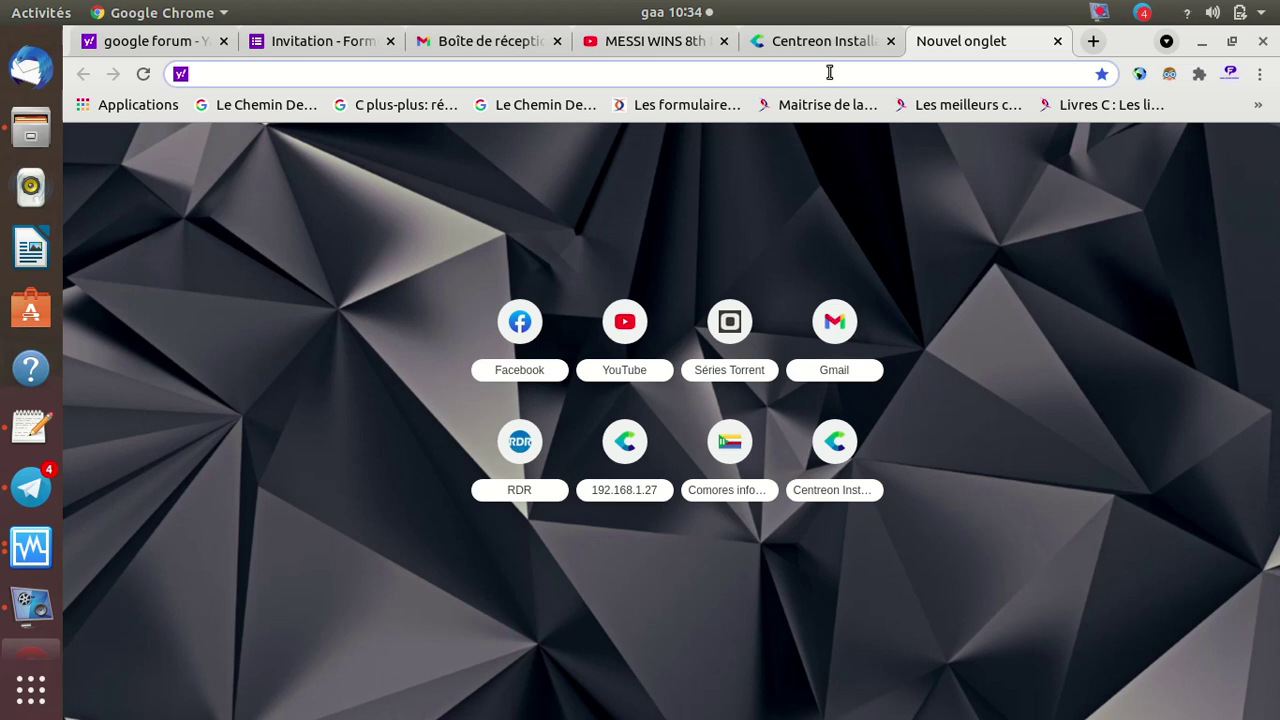
click(837, 446)
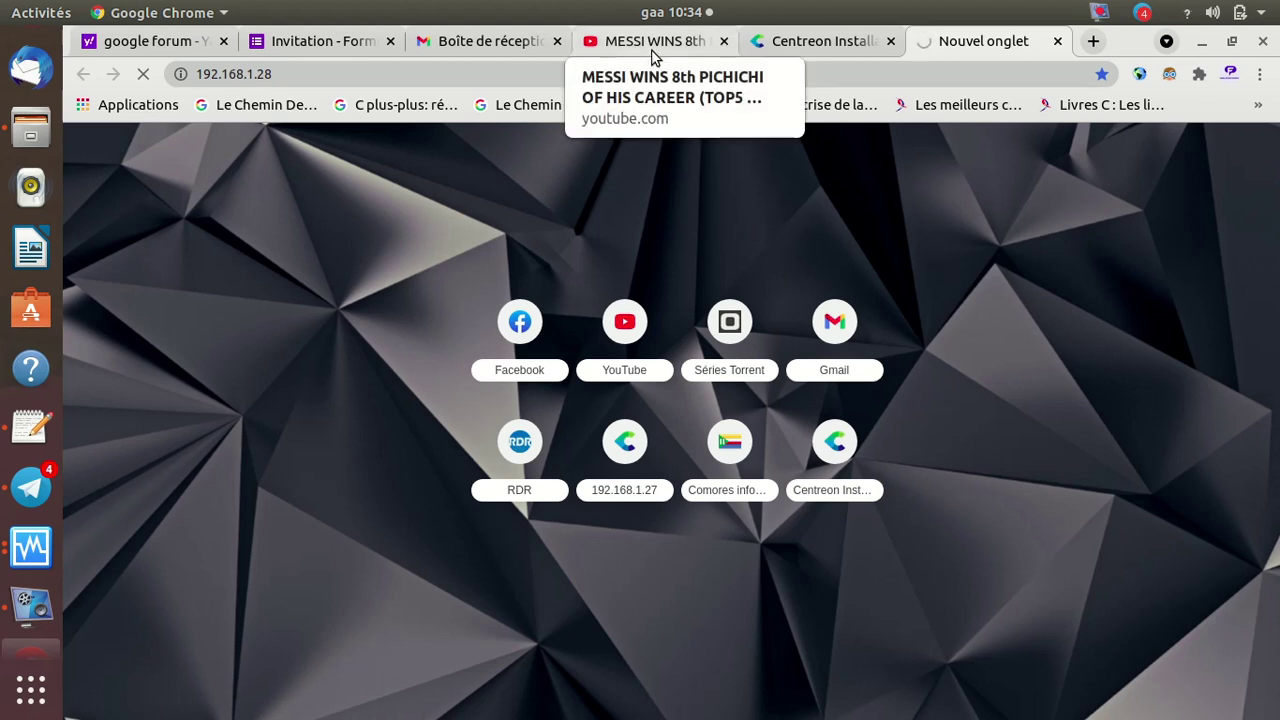
click(812, 45)
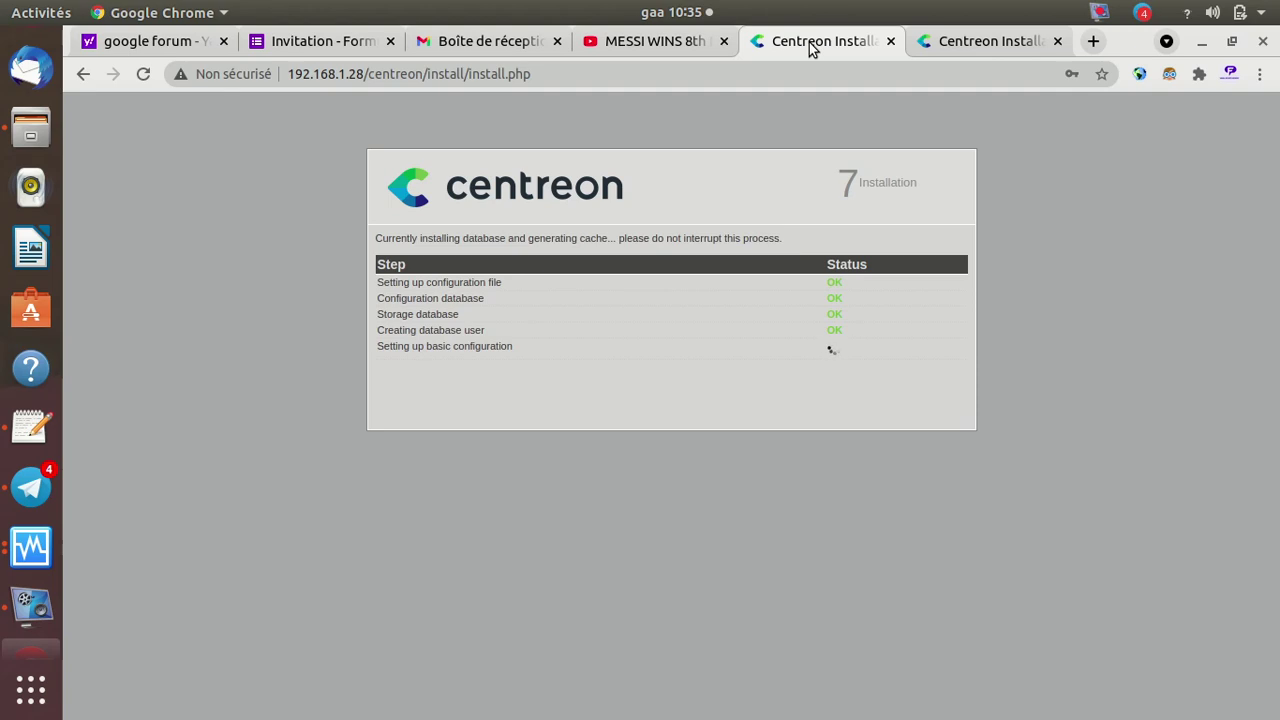
Search the web for 'centreon' and open the centreon.com result
click(986, 45)
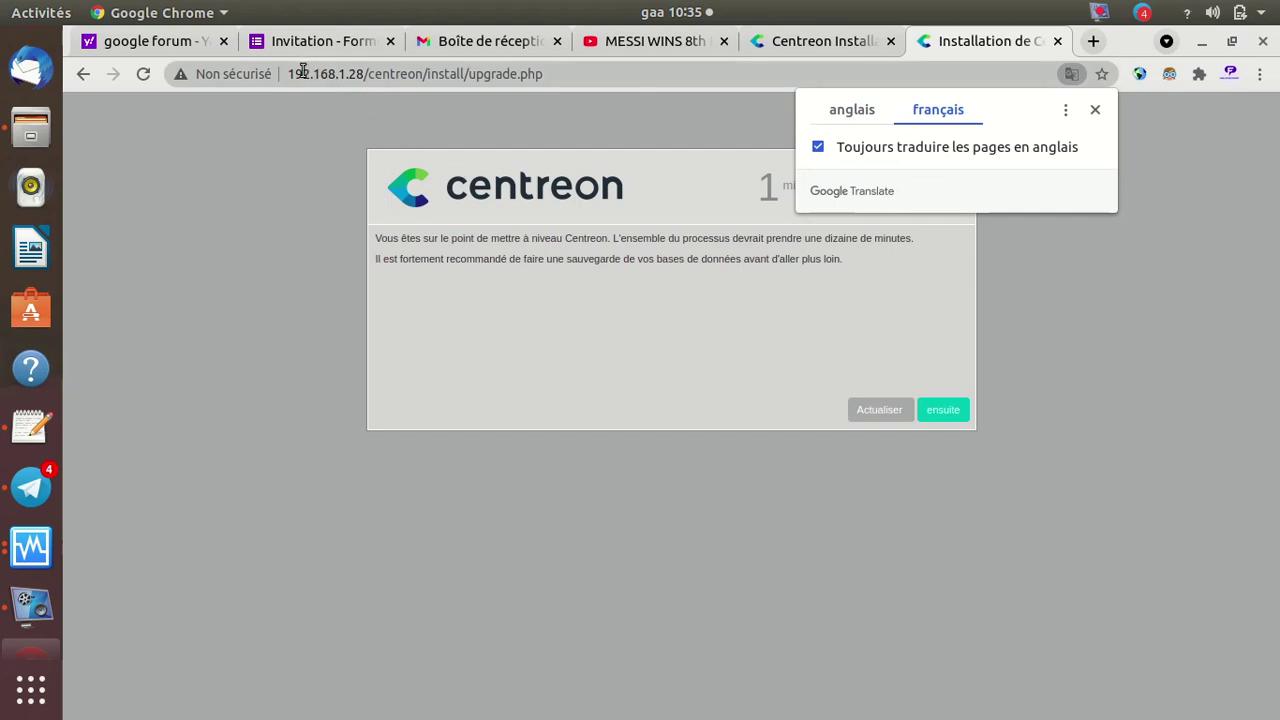
drag(289, 75, 560, 73)
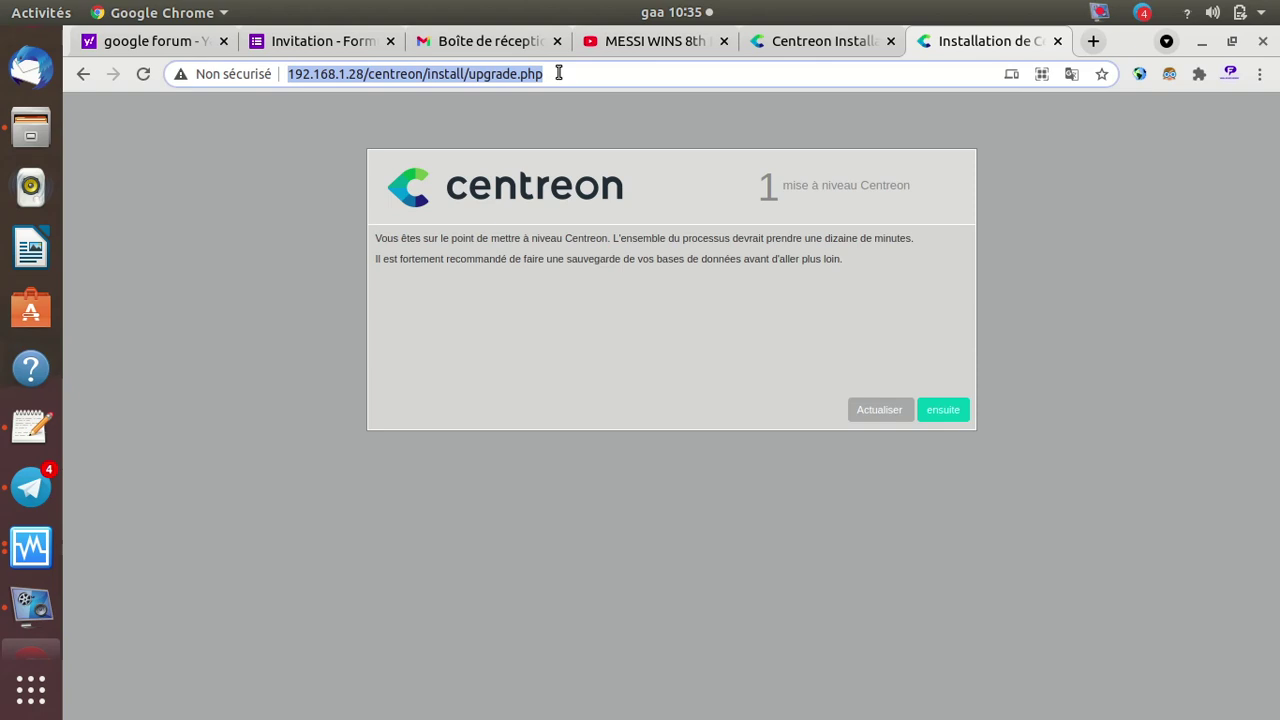
text(cen)
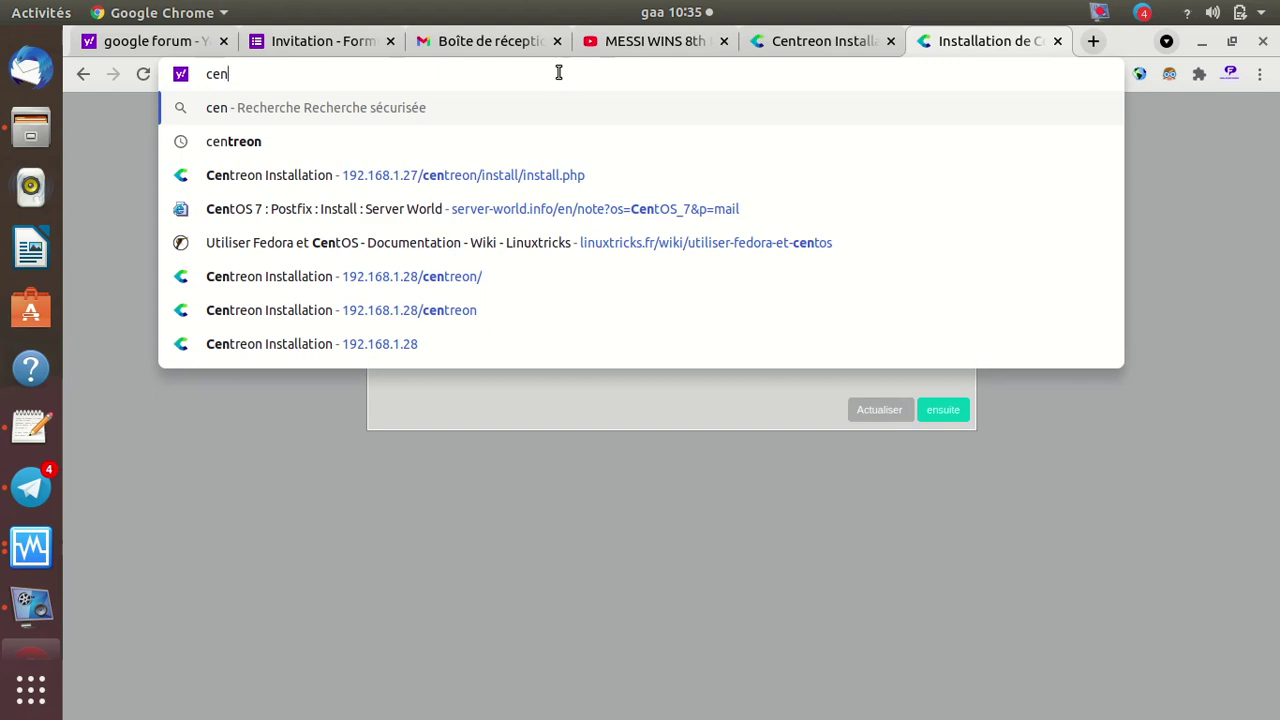
text(tr)
key(Down)
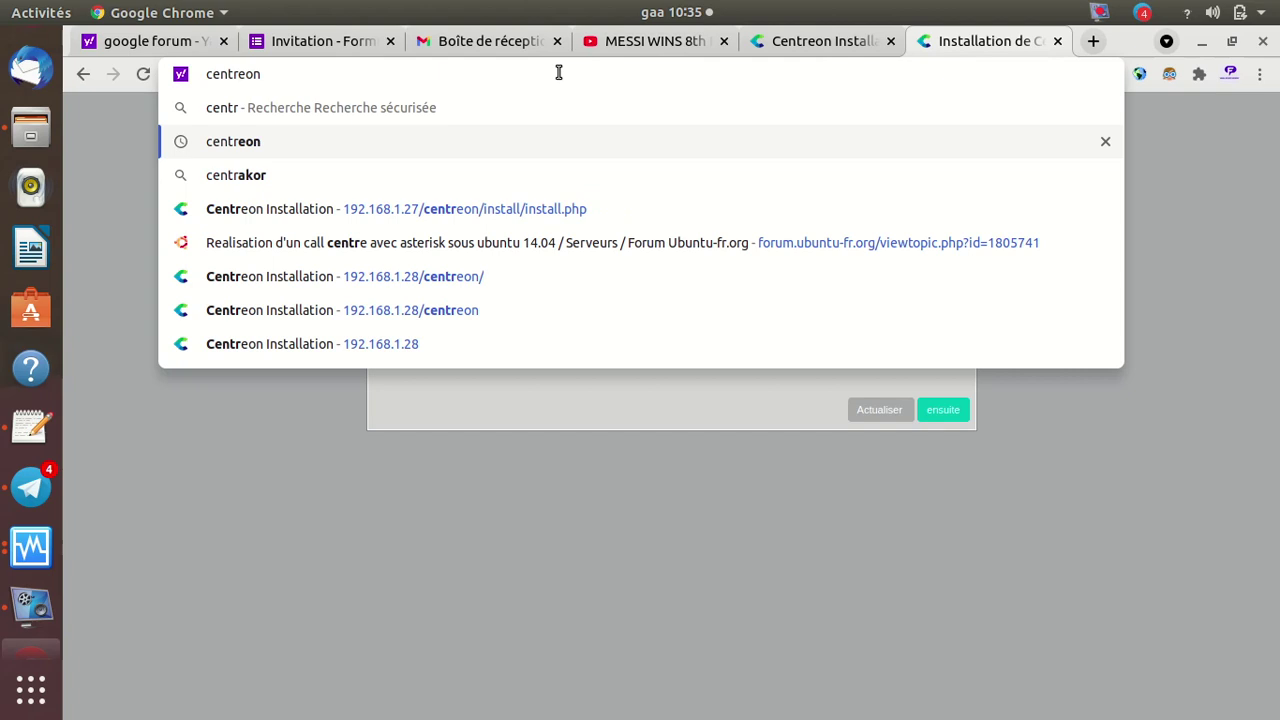
key(Return)
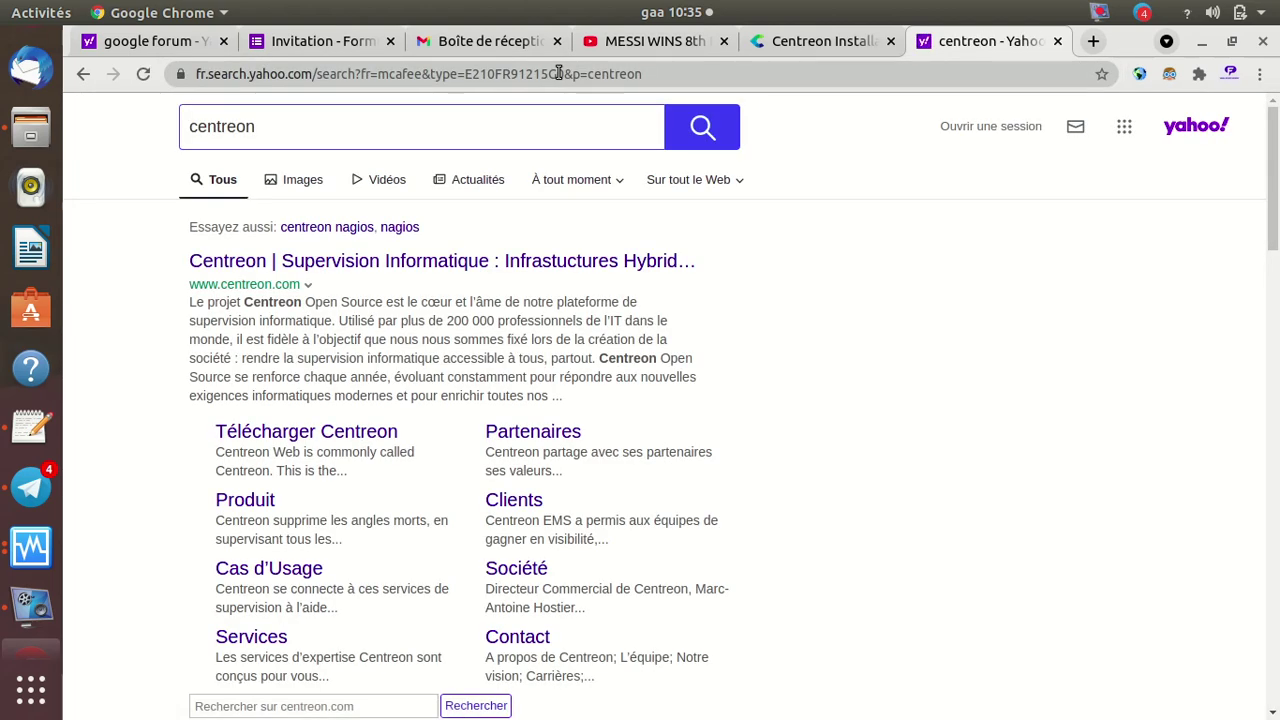
click(470, 263)
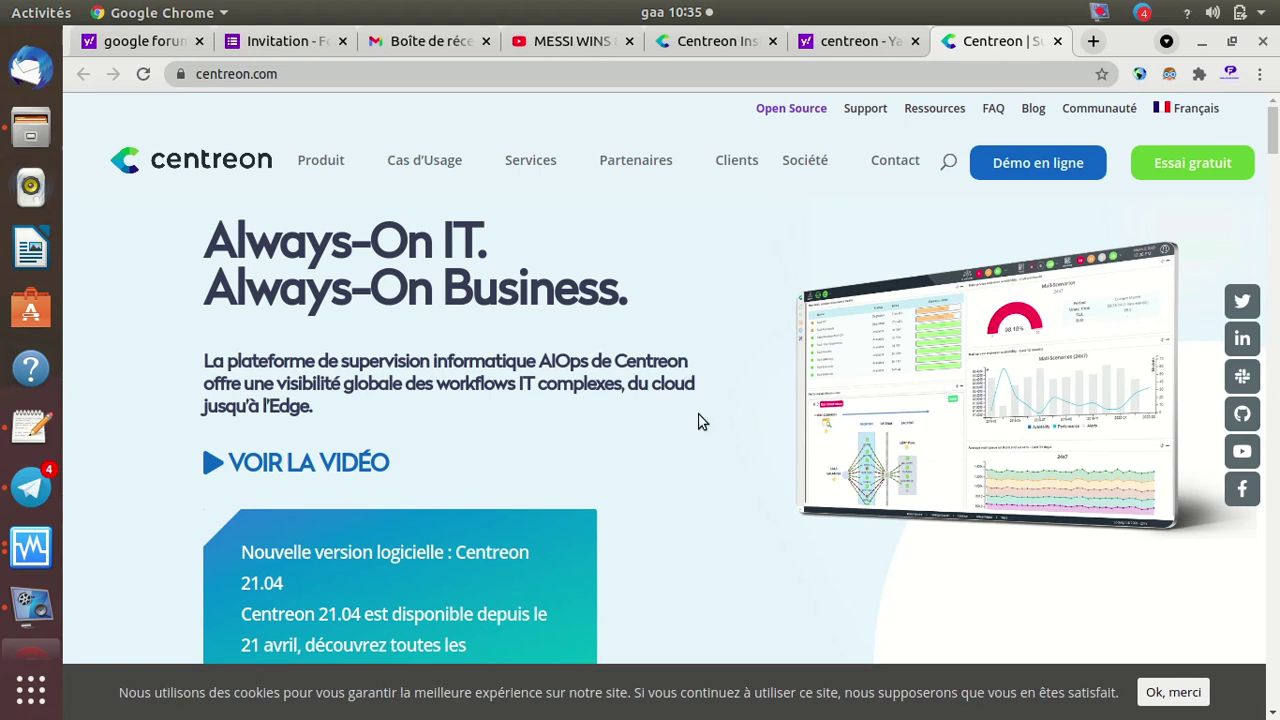
scroll(702, 420, down, 3)
scroll(701, 420, down, 10)
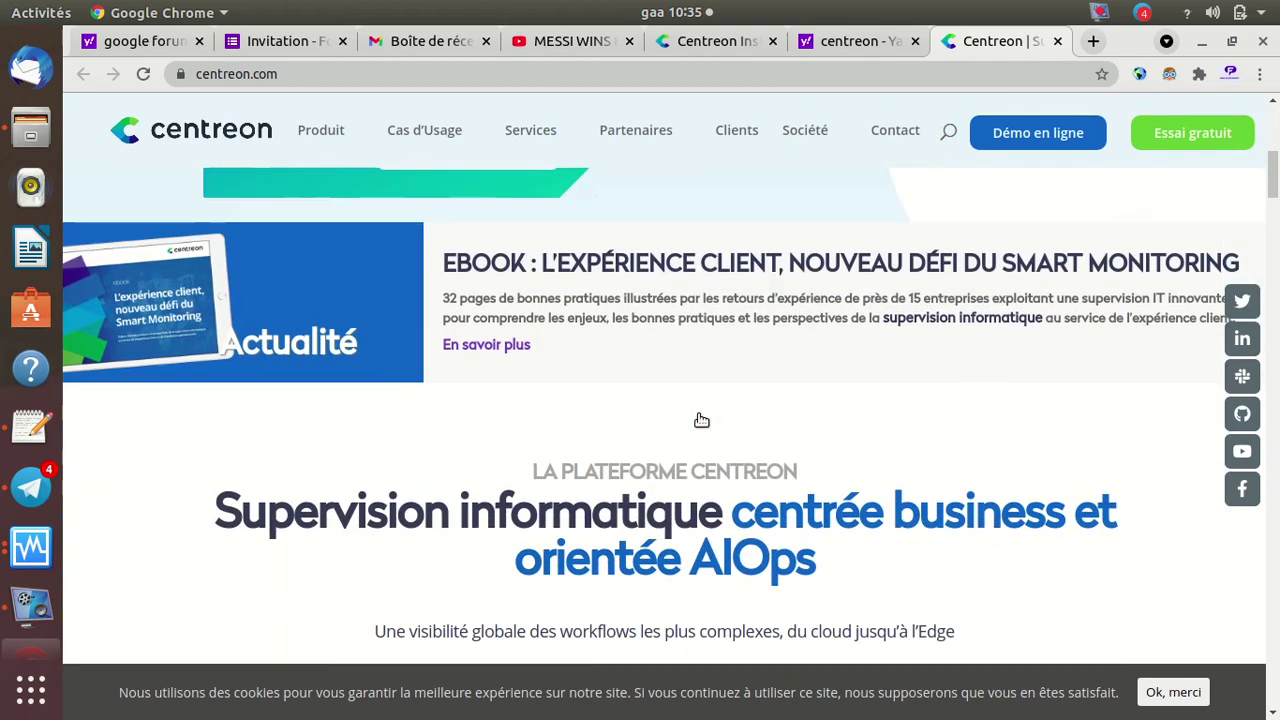
scroll(700, 415, down, 3)
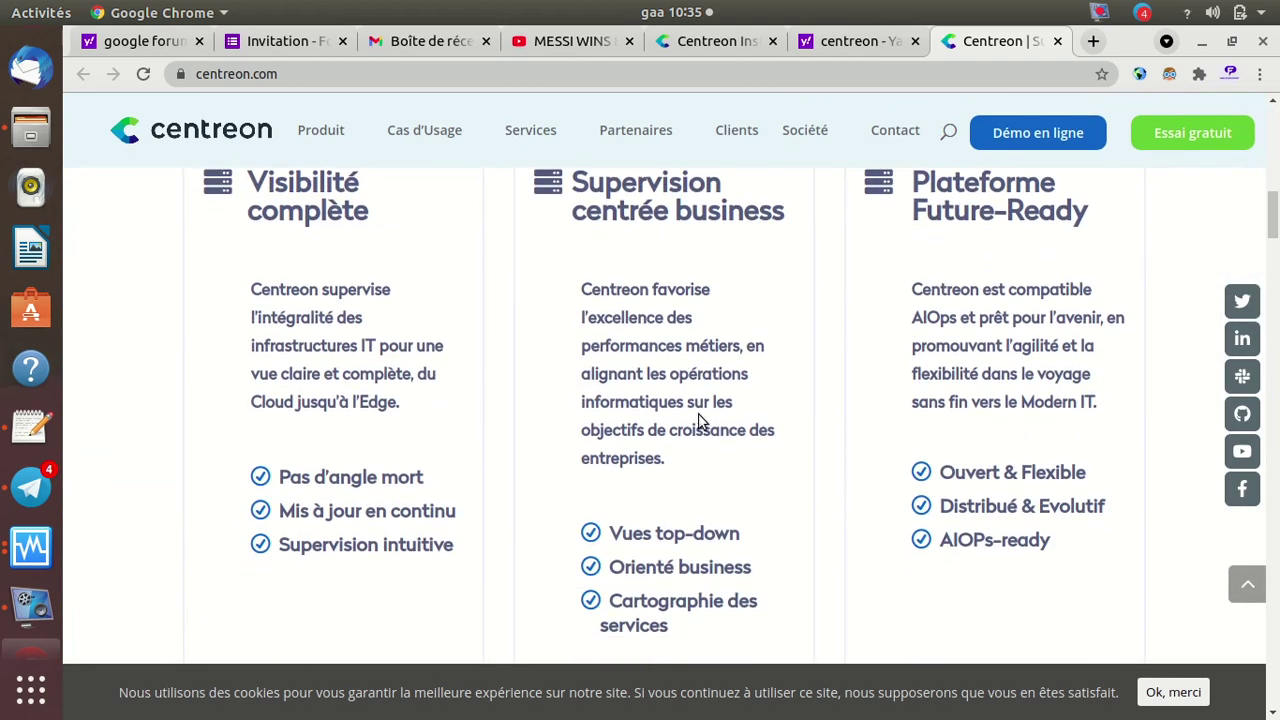
scroll(700, 421, up, 2)
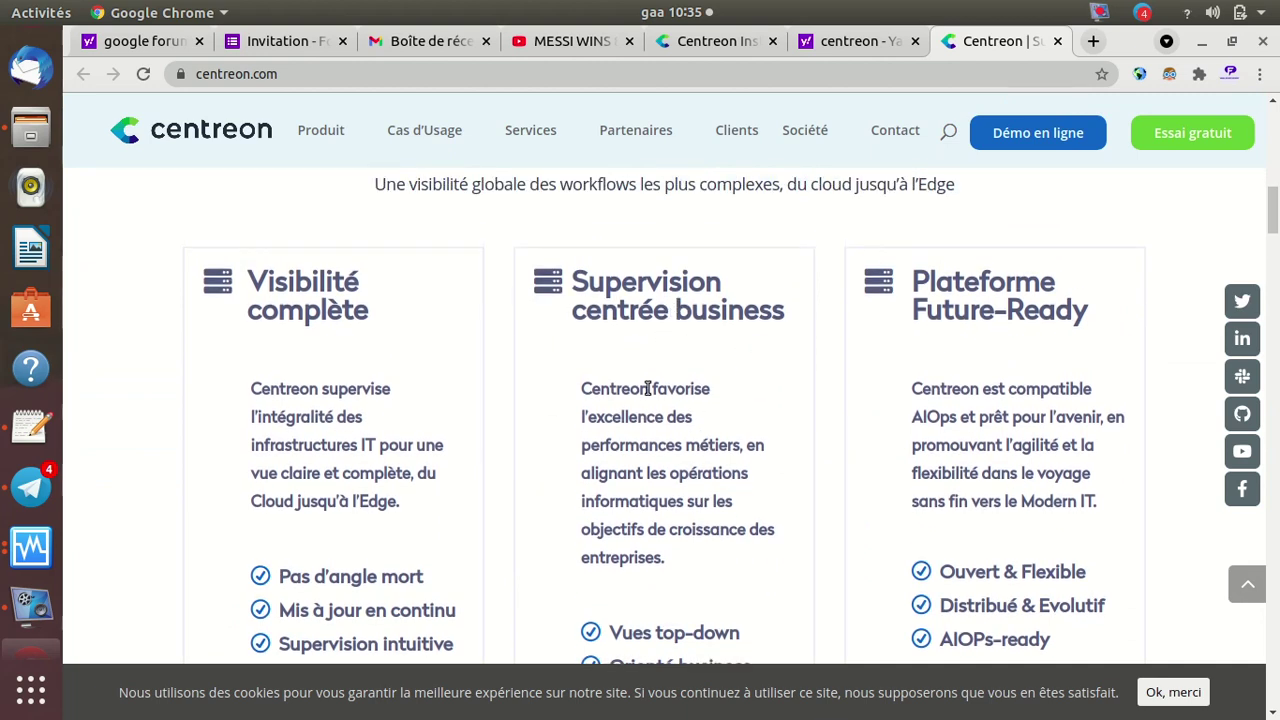
scroll(675, 470, down, 1)
scroll(675, 470, down, 10)
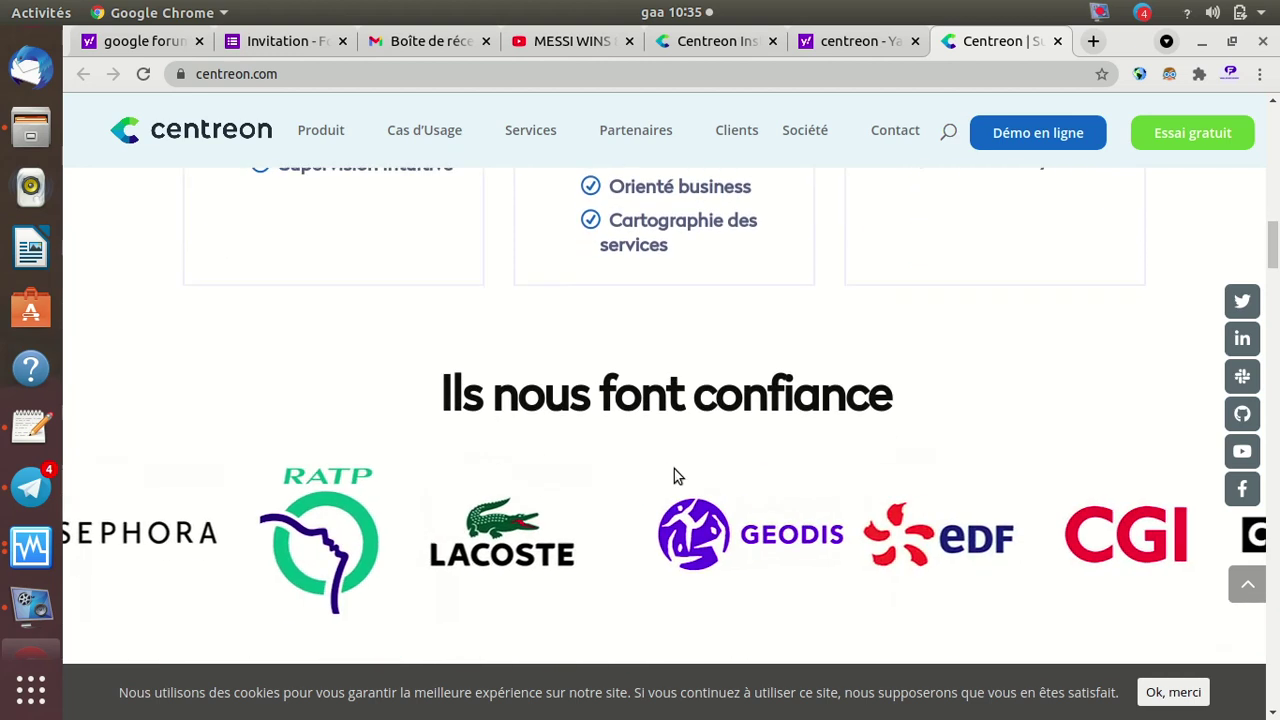
scroll(676, 475, down, 3)
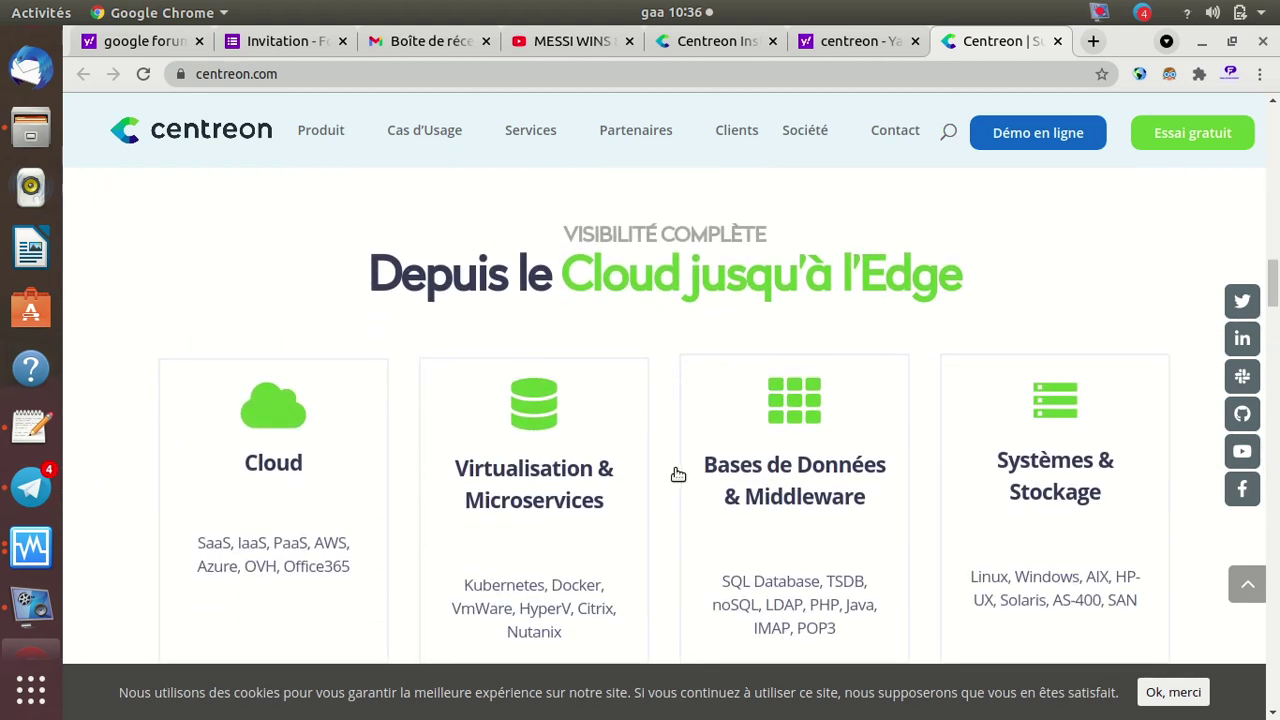
scroll(678, 474, down, 10)
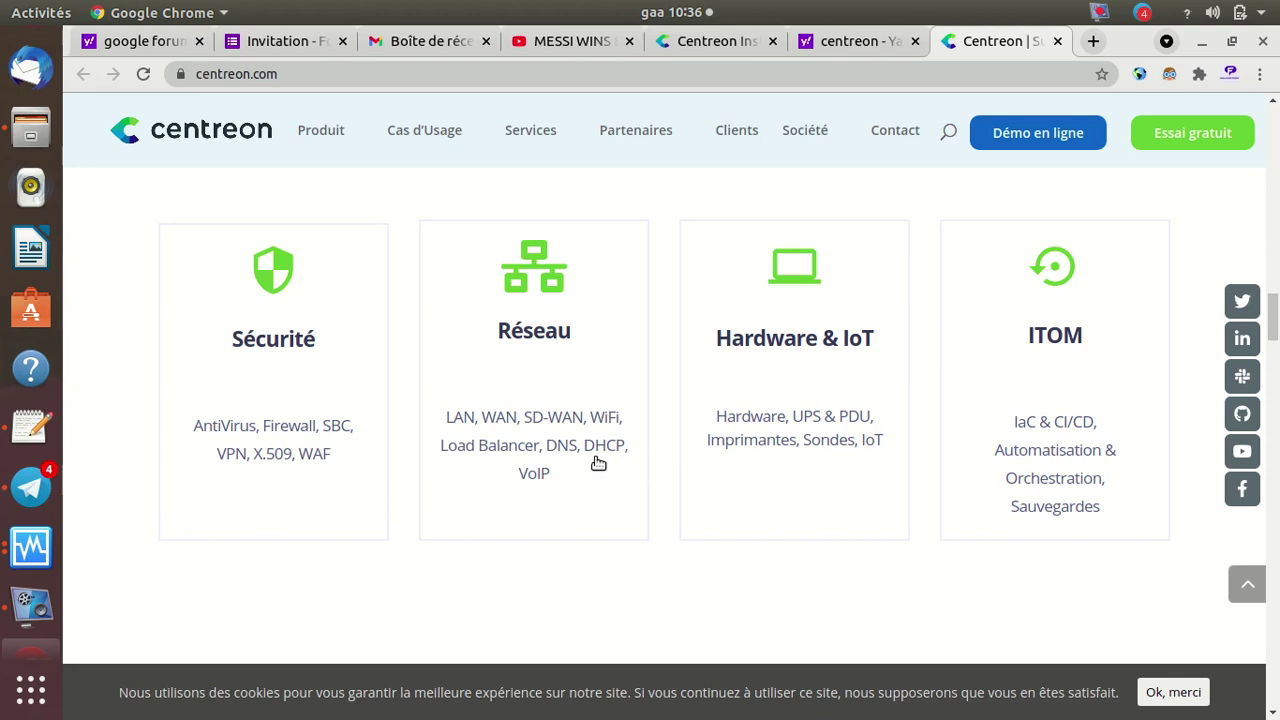
scroll(879, 470, down, 5)
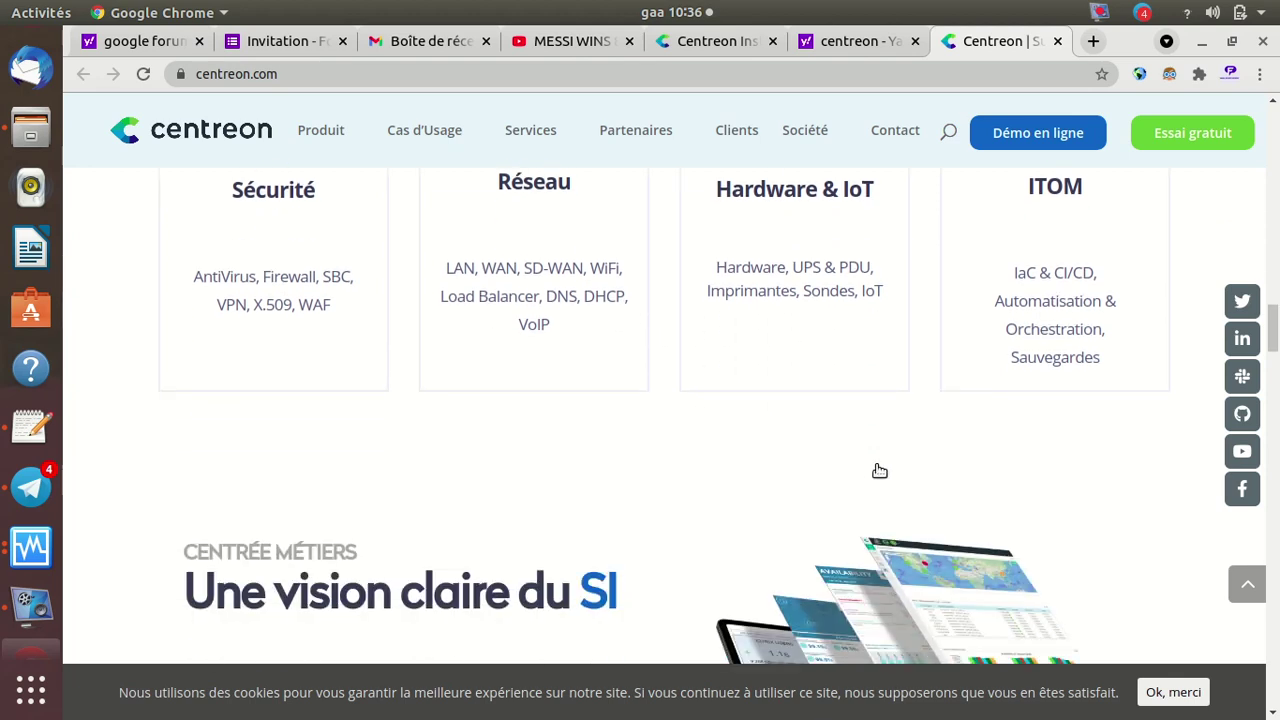
scroll(876, 470, down, 3)
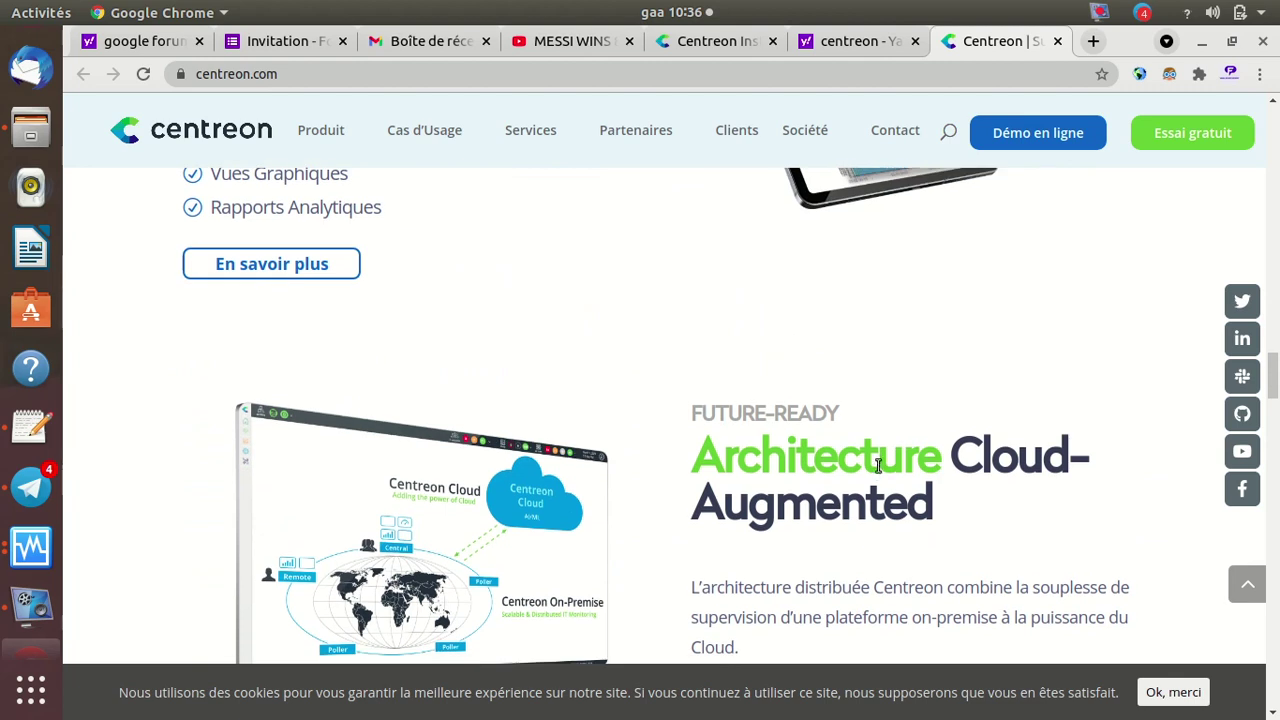
scroll(878, 468, down, 3)
scroll(876, 470, down, 6)
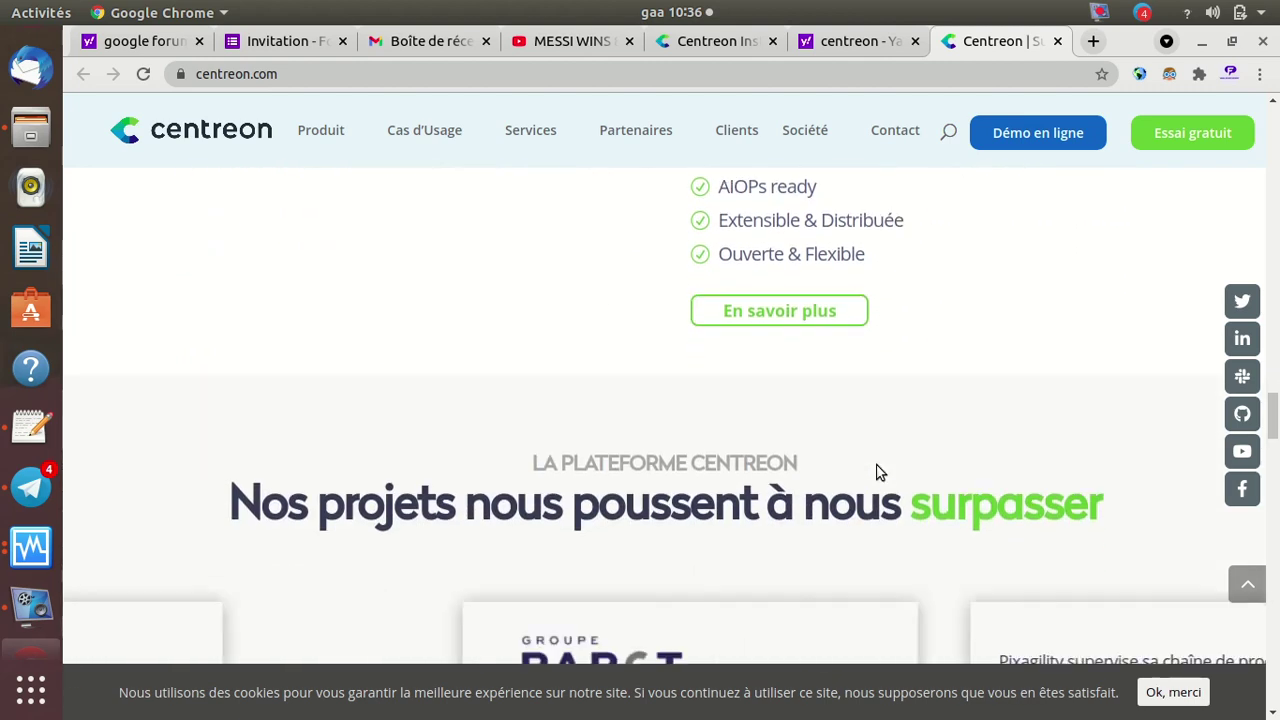
scroll(876, 470, down, 4)
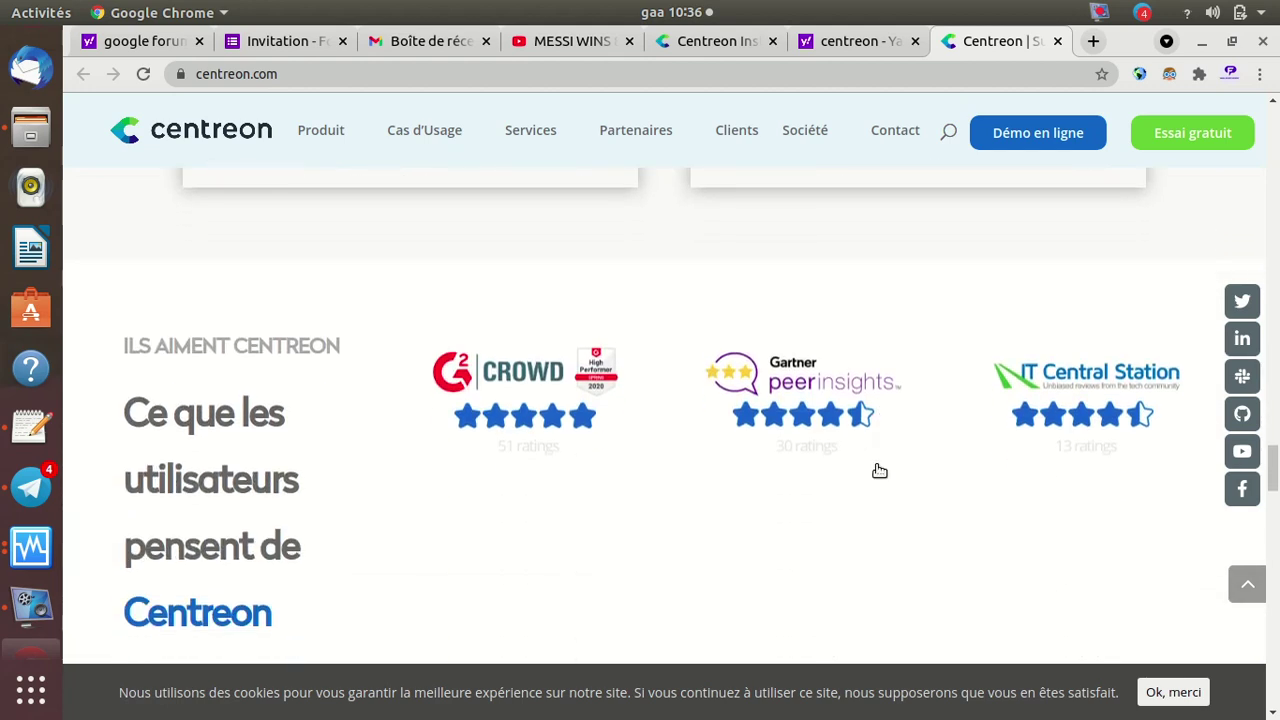
scroll(878, 470, up, 4)
scroll(878, 468, up, 8)
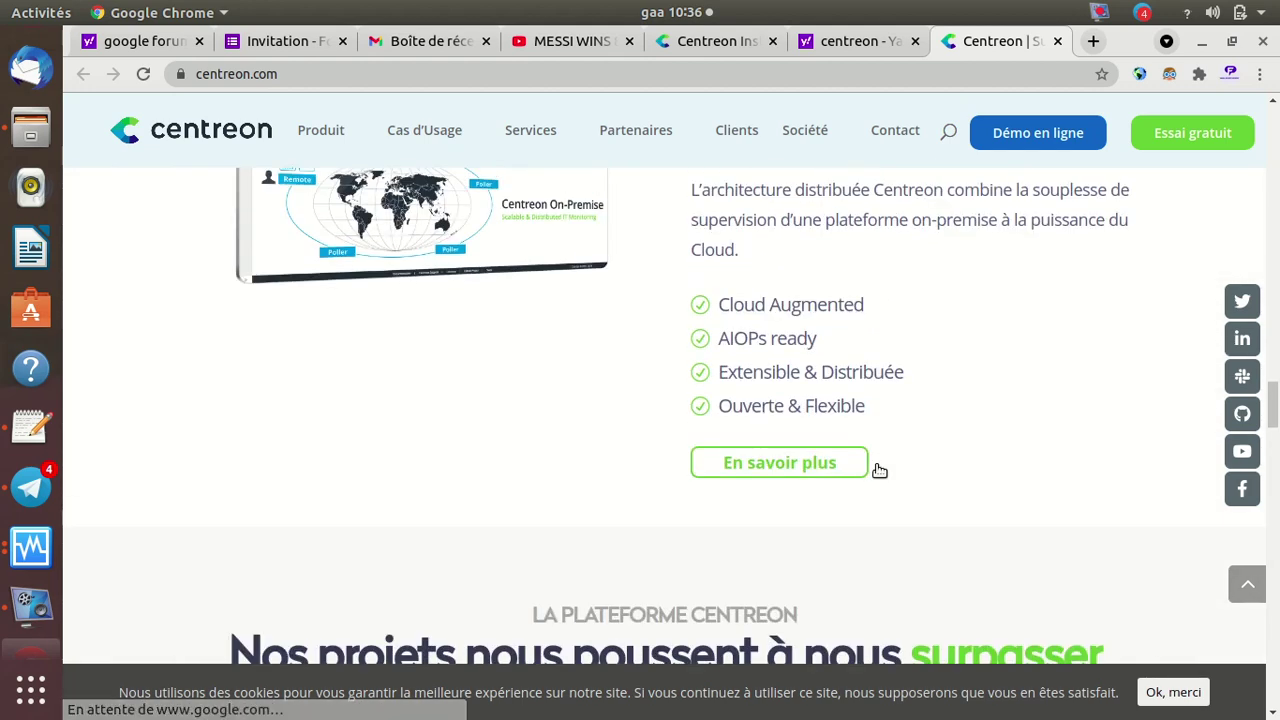
scroll(878, 466, up, 7)
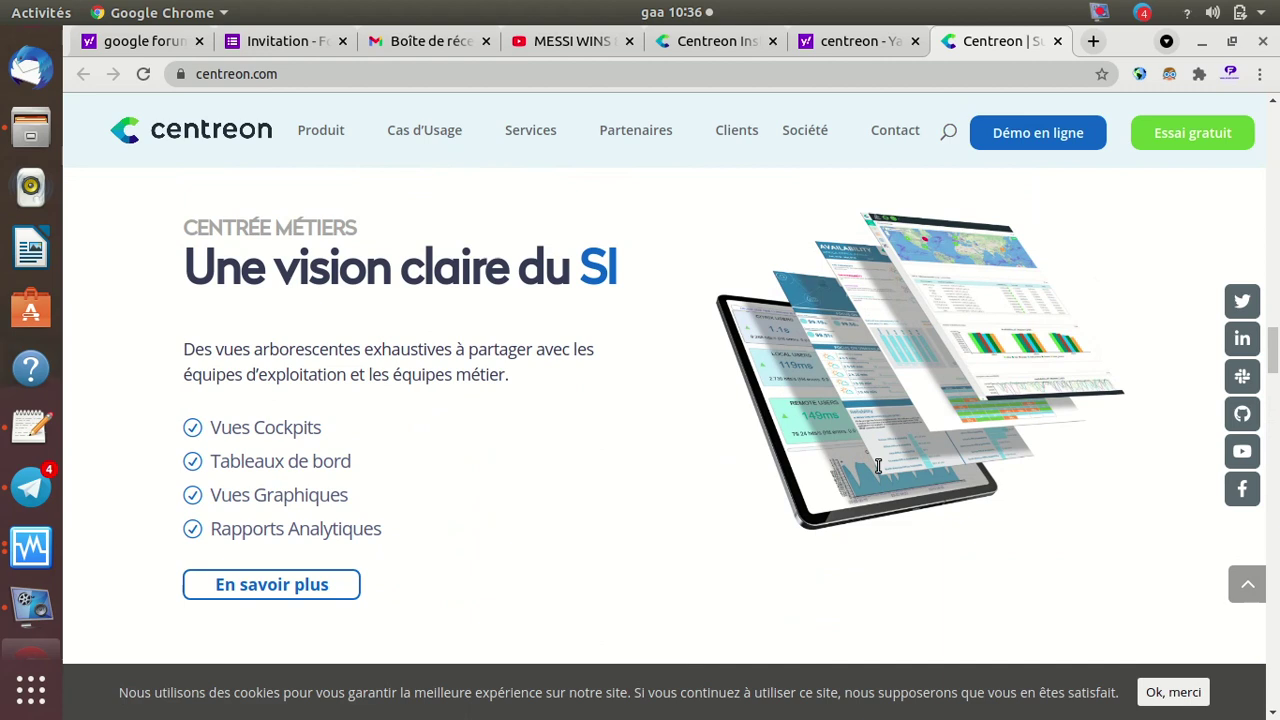
scroll(879, 470, up, 2)
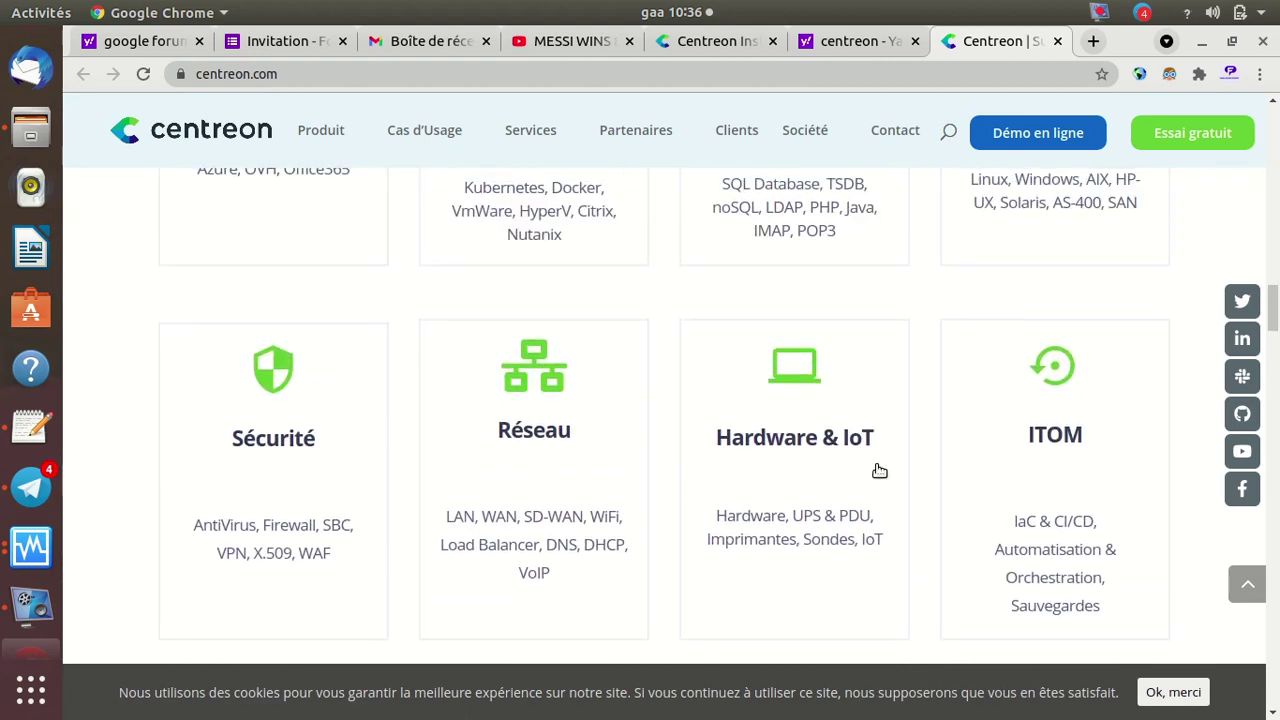
scroll(879, 469, up, 6)
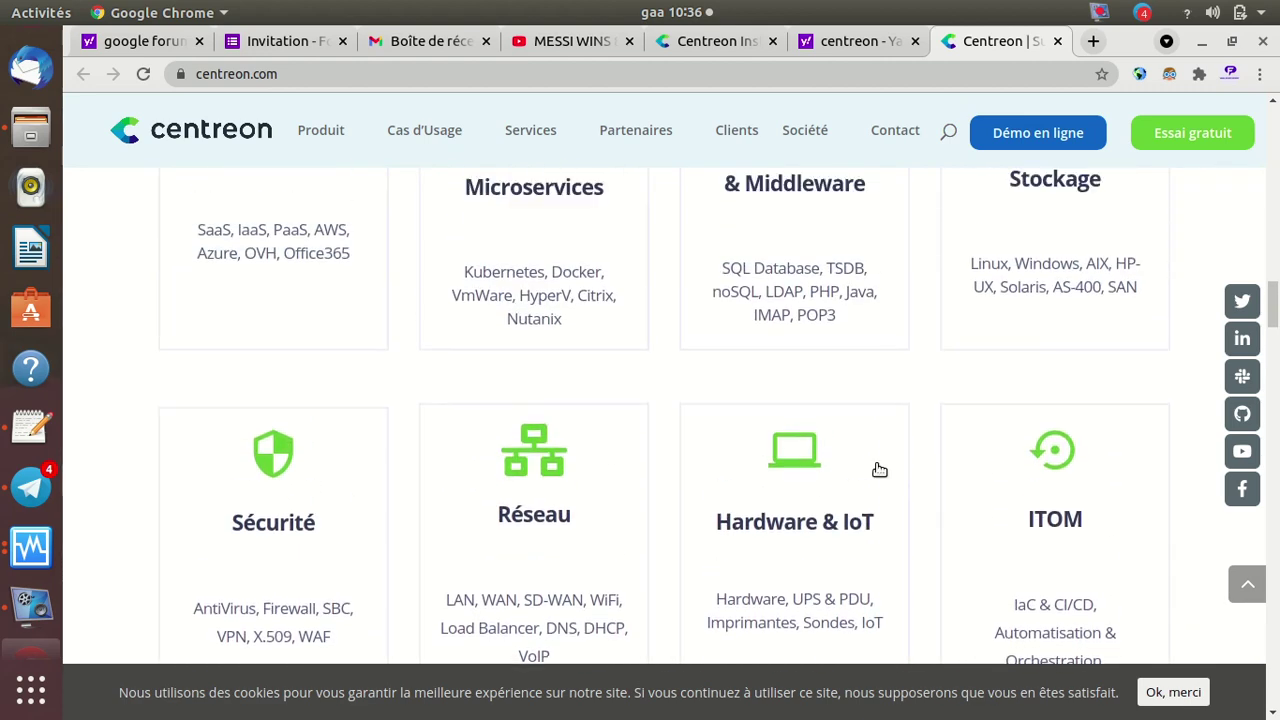
scroll(879, 465, up, 10)
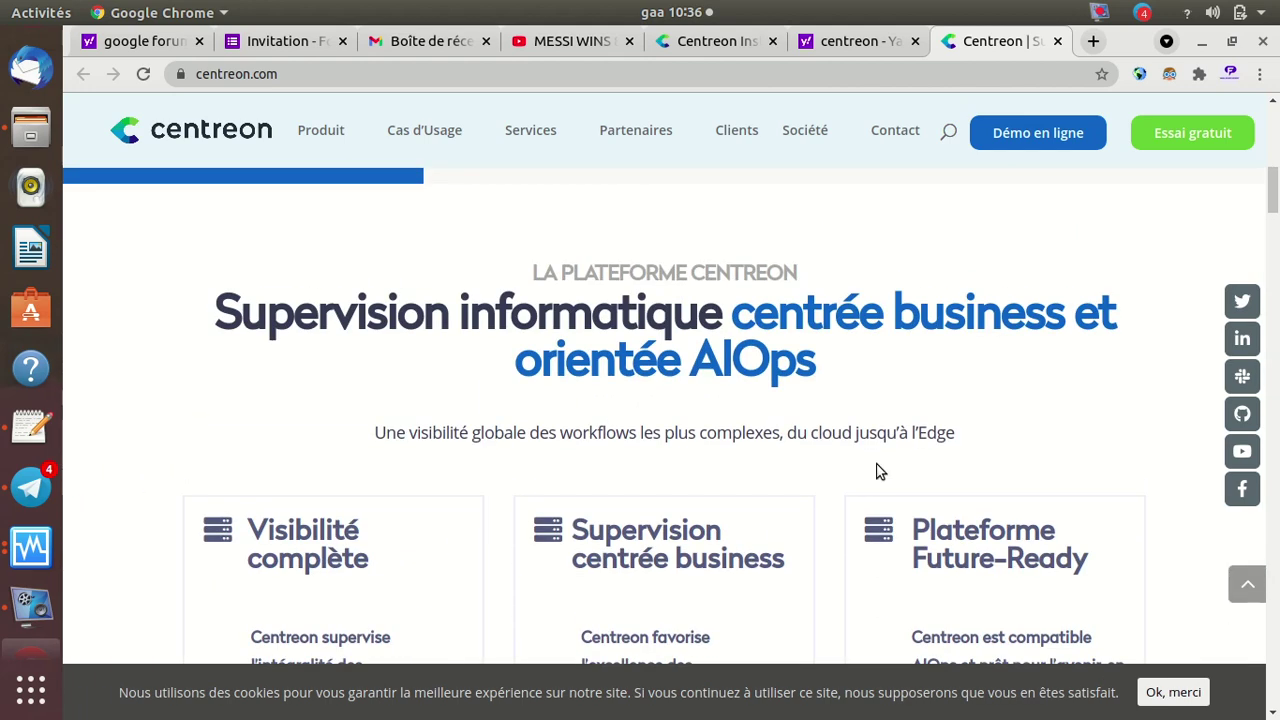
scroll(879, 470, down, 1)
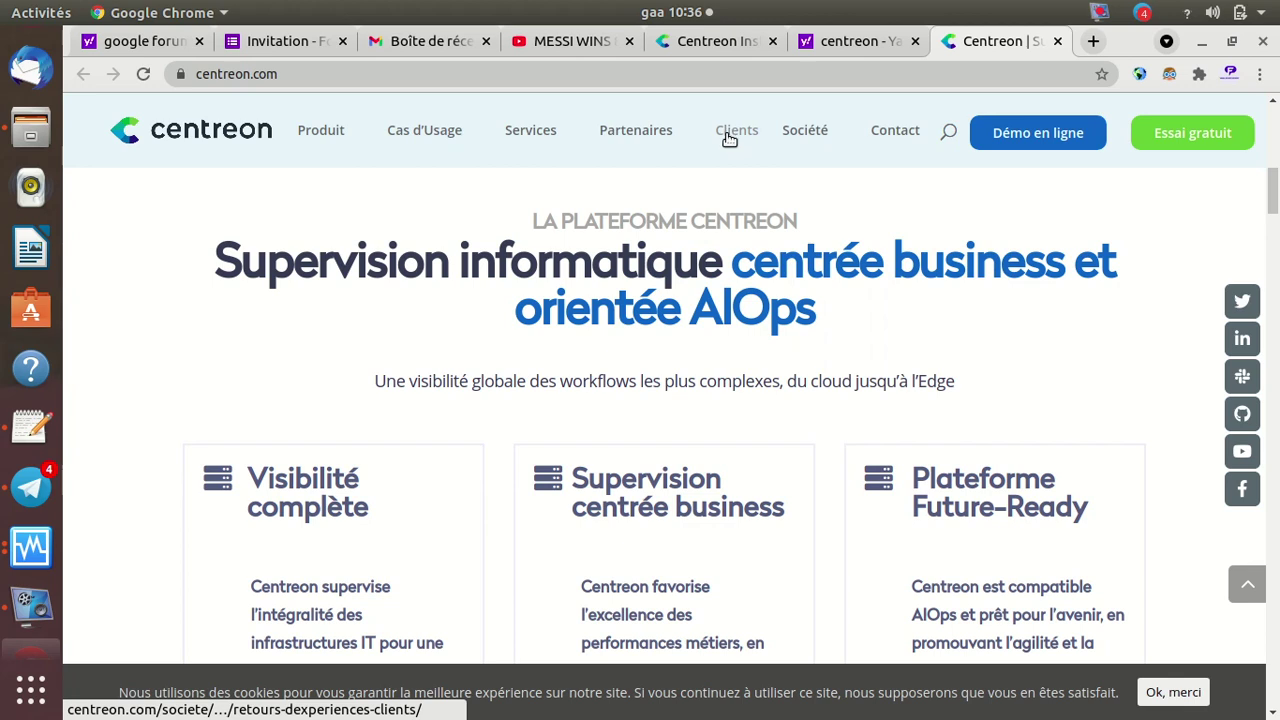
mouse_move(654, 136)
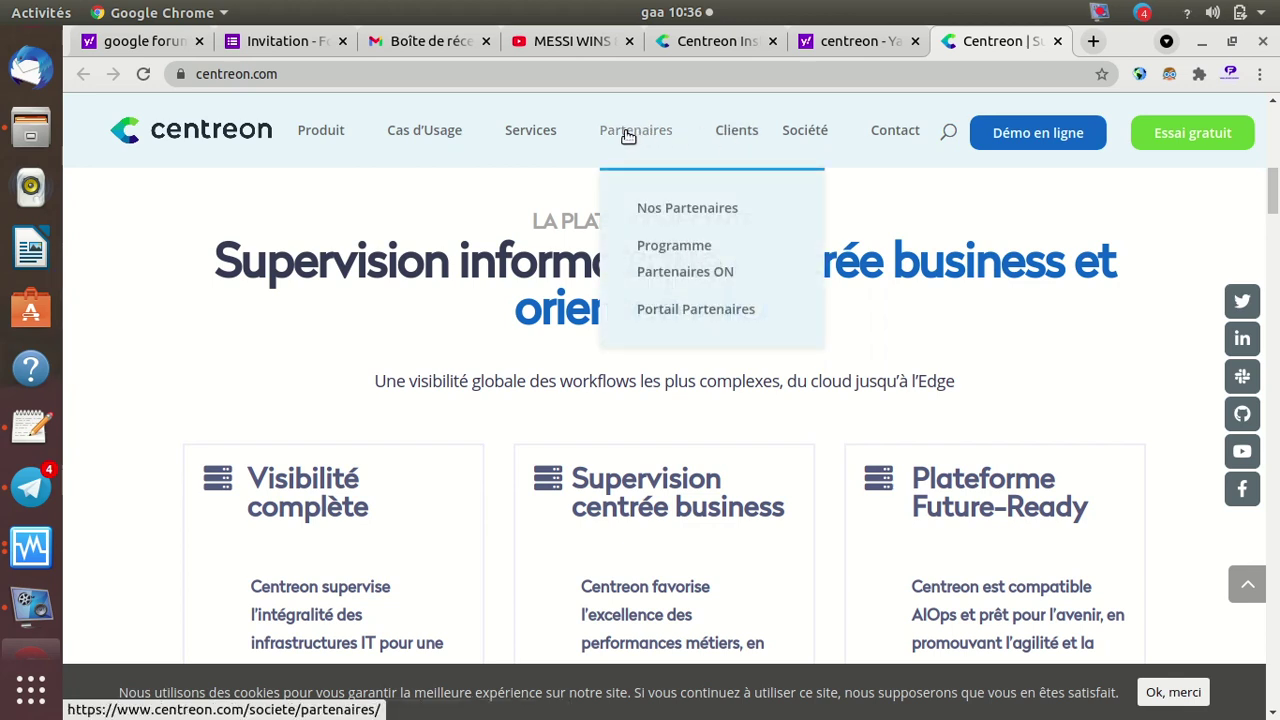
mouse_move(558, 133)
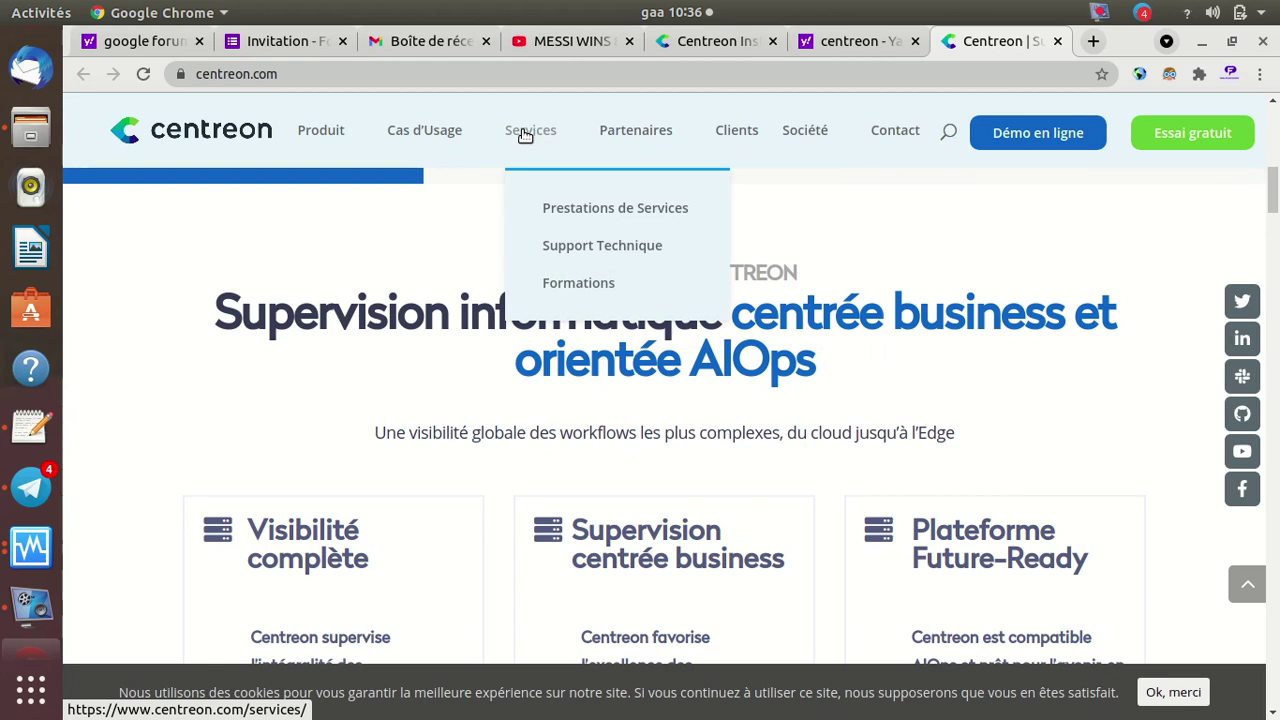
Open centreon.com's TechSupport services page and read down through the CTS support sections to the footer
click(616, 256)
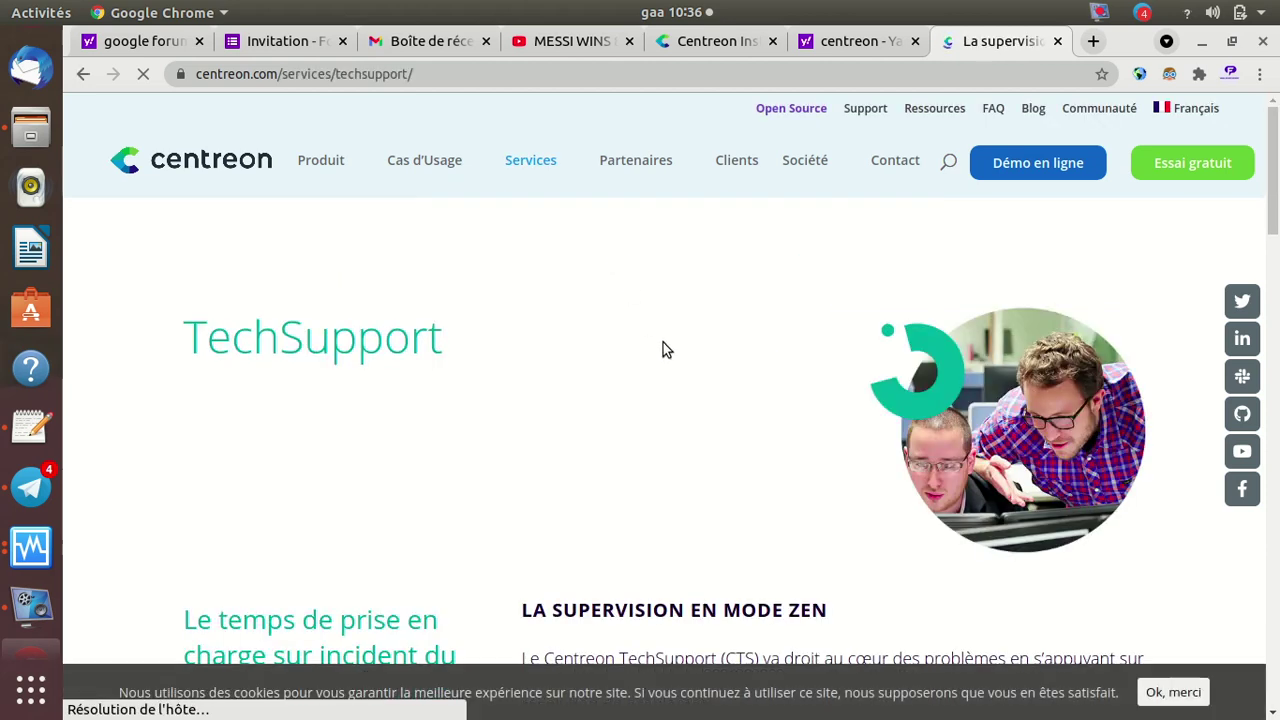
scroll(754, 420, down, 5)
scroll(750, 418, down, 1)
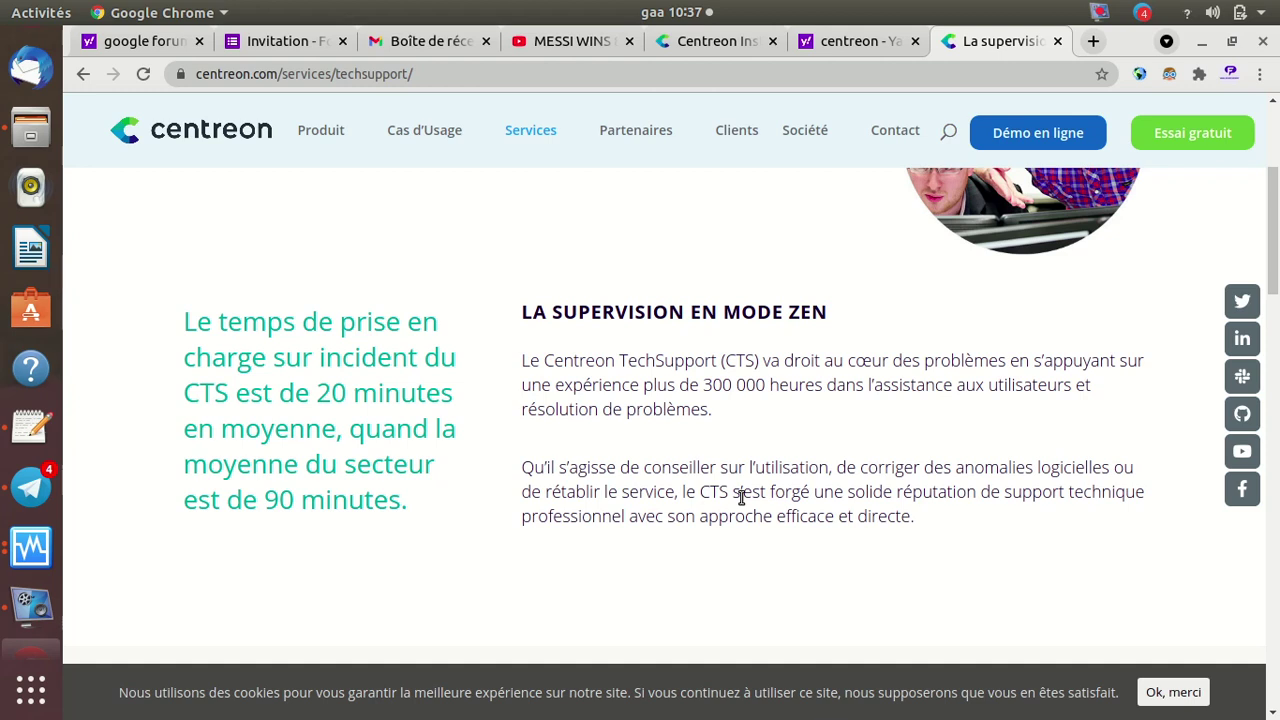
scroll(689, 428, down, 5)
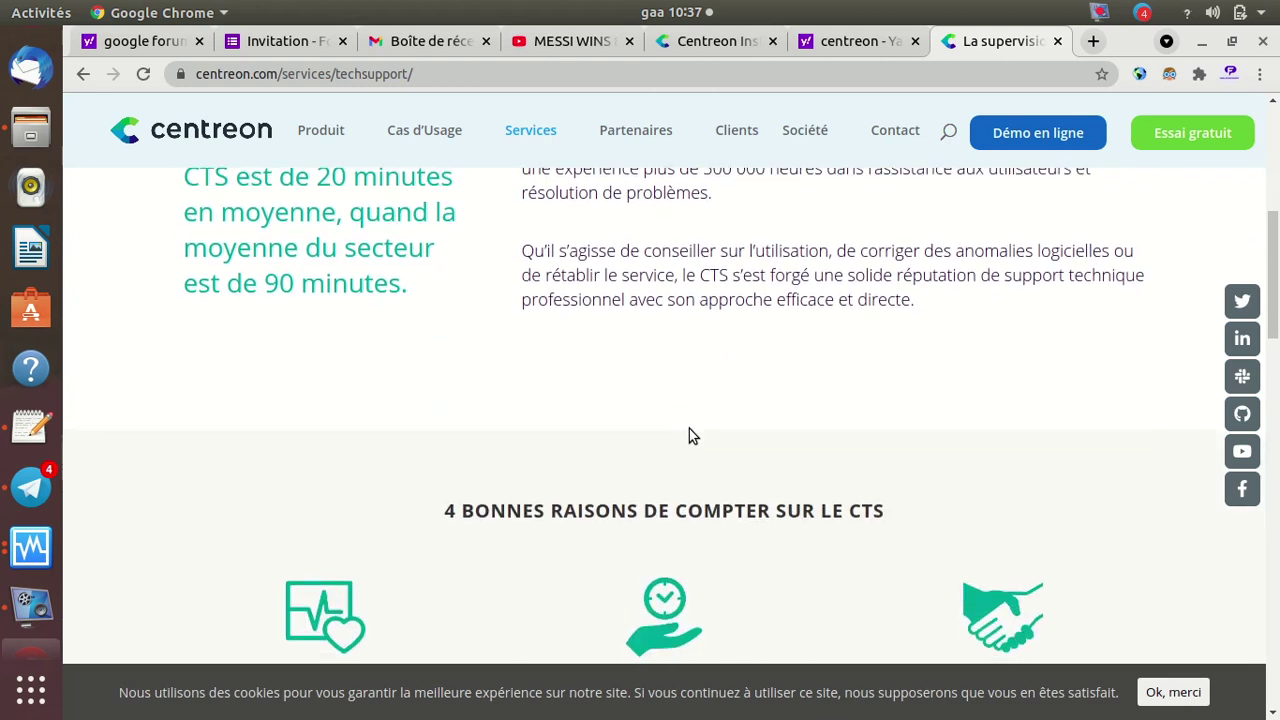
scroll(689, 428, down, 9)
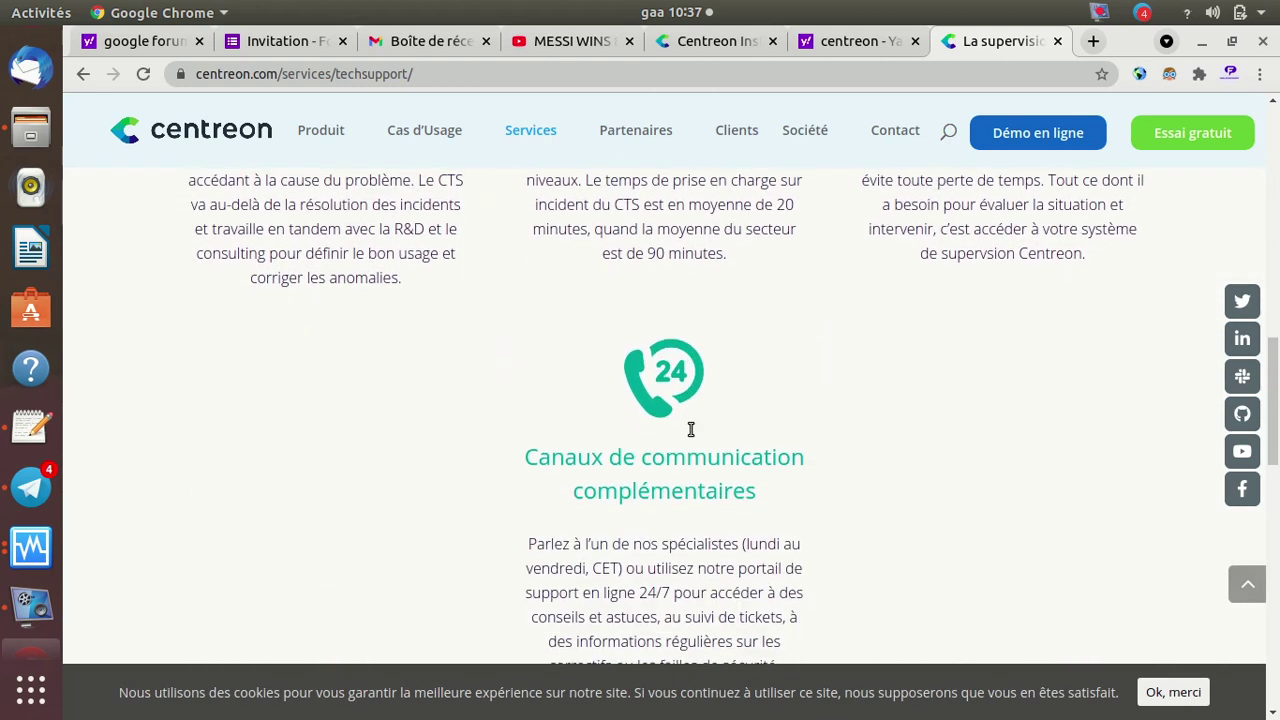
scroll(690, 429, down, 7)
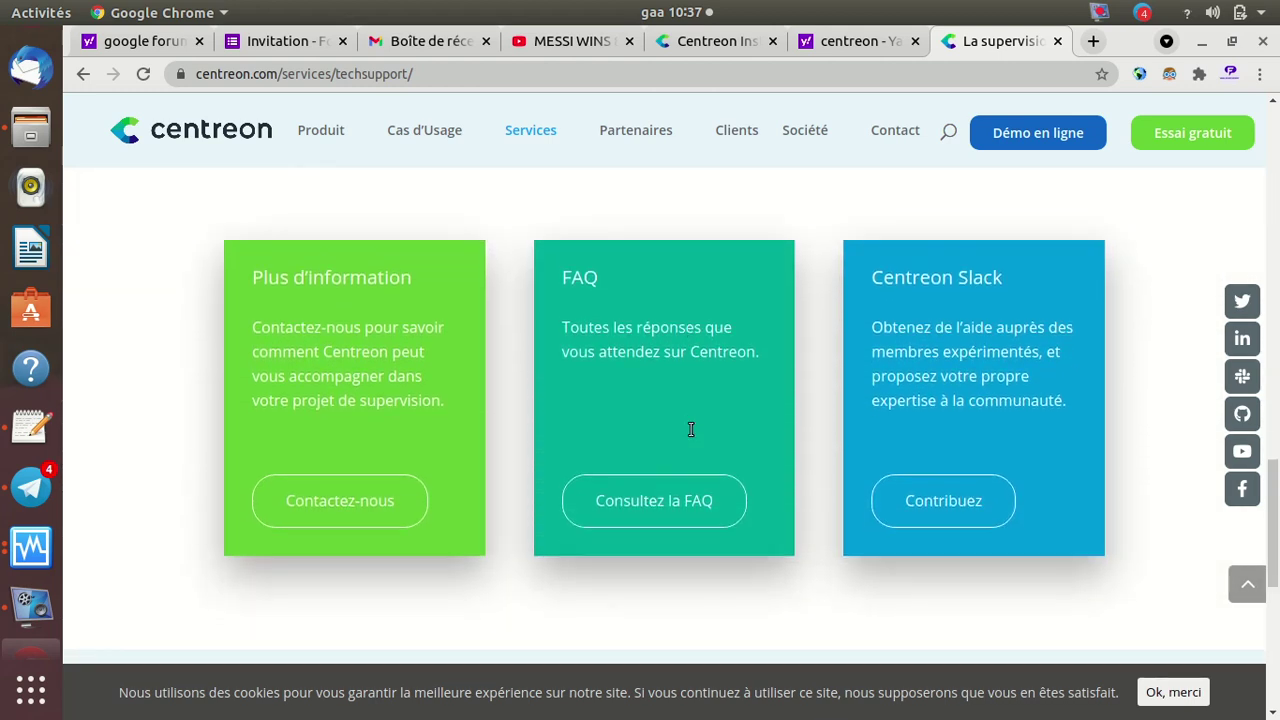
scroll(690, 429, down, 2)
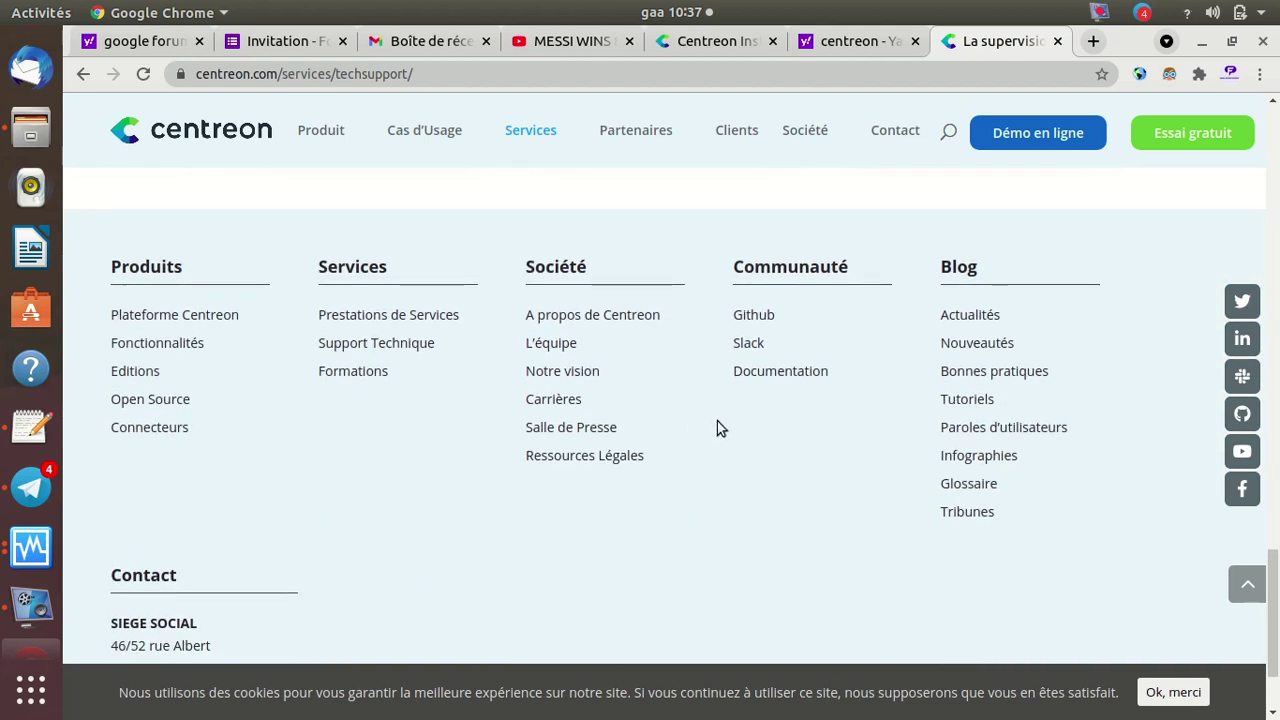
Advance the installer past the database step, install all modules and widgets, then return to the Yahoo results
click(709, 44)
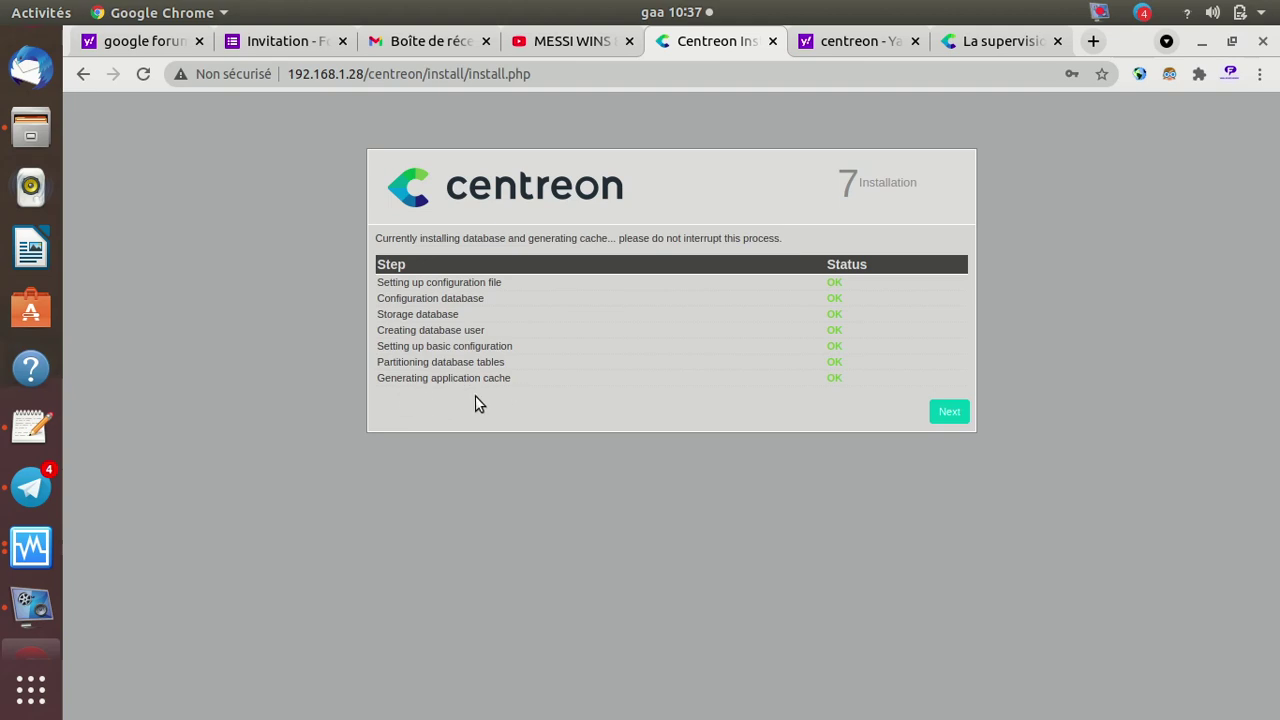
click(950, 413)
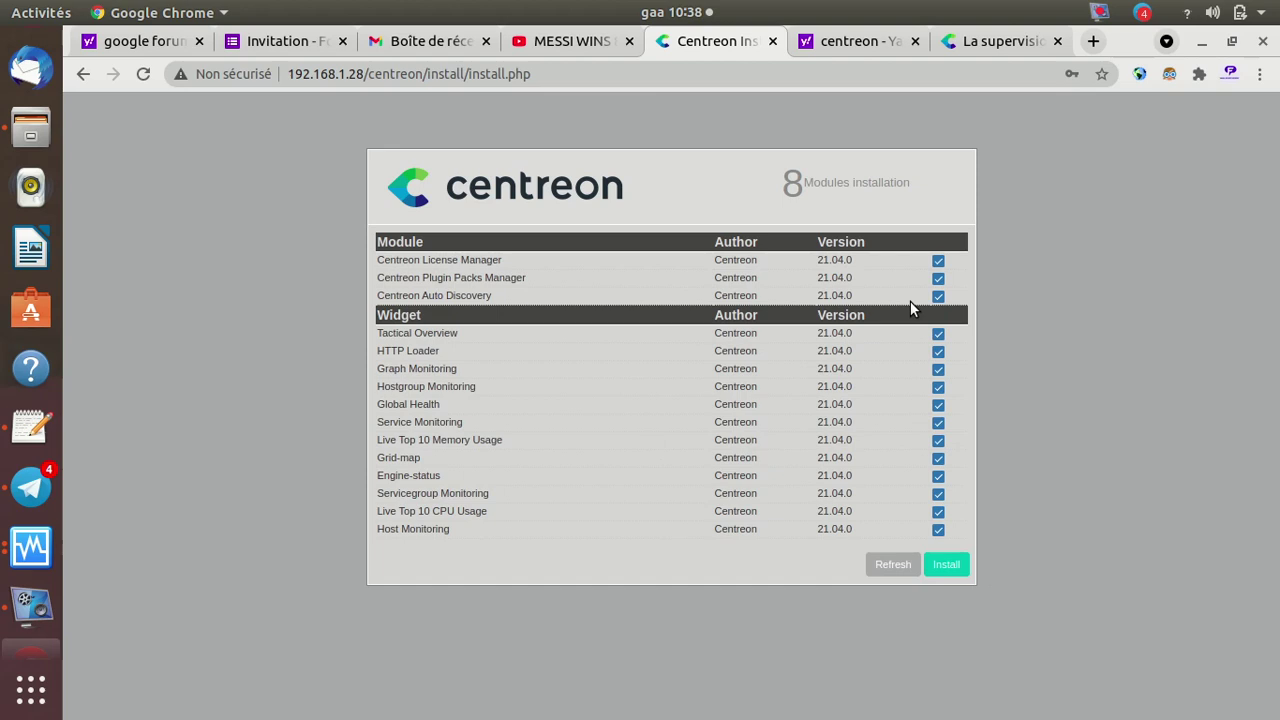
click(948, 566)
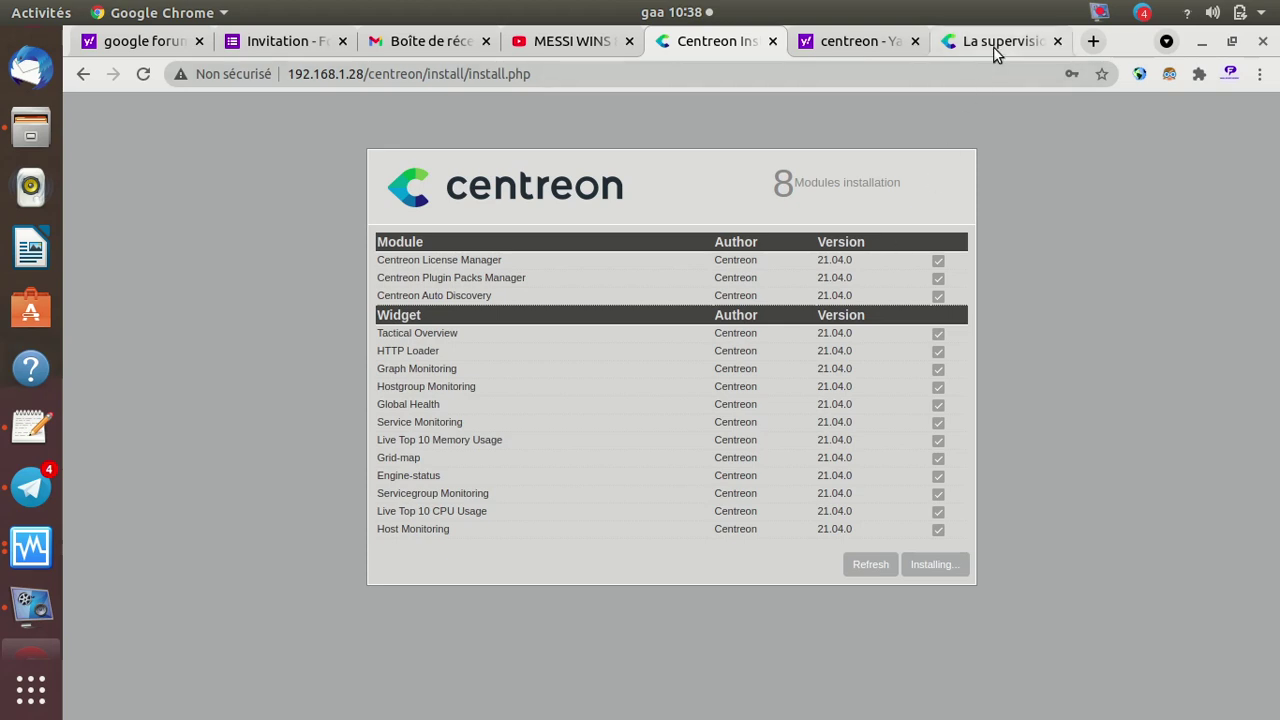
click(866, 42)
Open the 'Télécharger Centreon' result and browse the download.centreon.com page
click(306, 136)
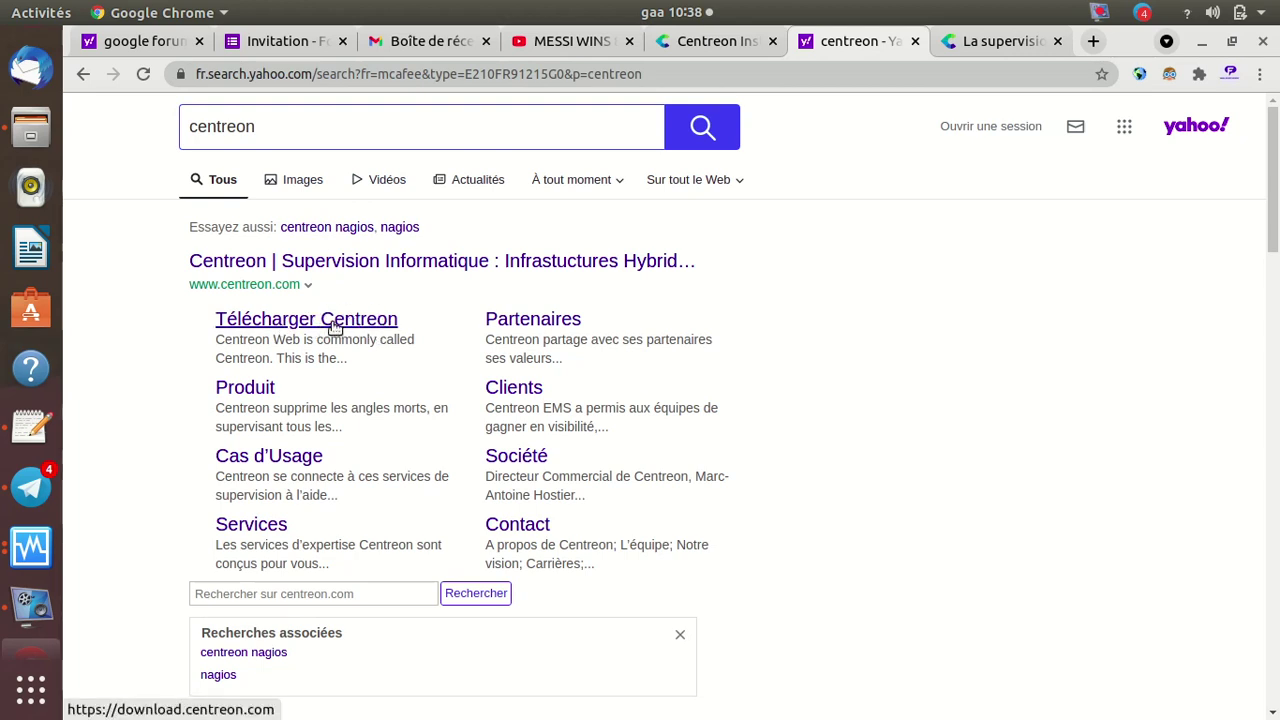
click(334, 326)
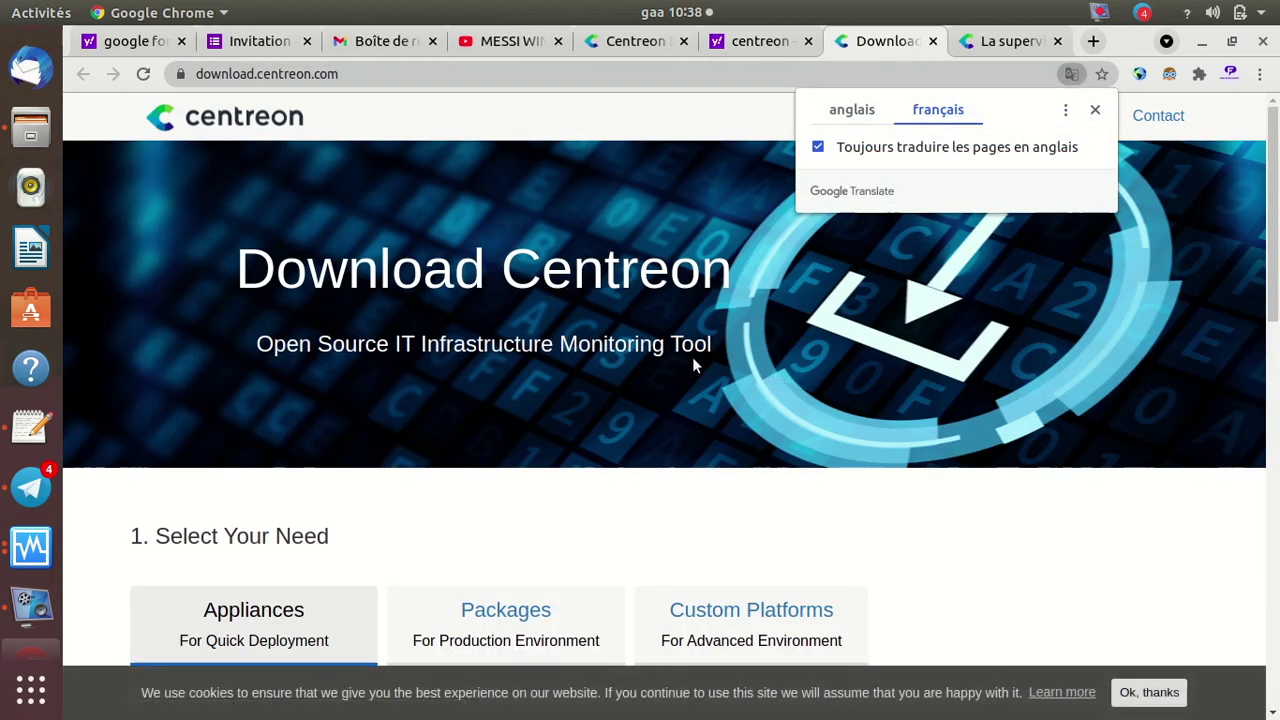
scroll(531, 349, down, 5)
scroll(533, 347, down, 7)
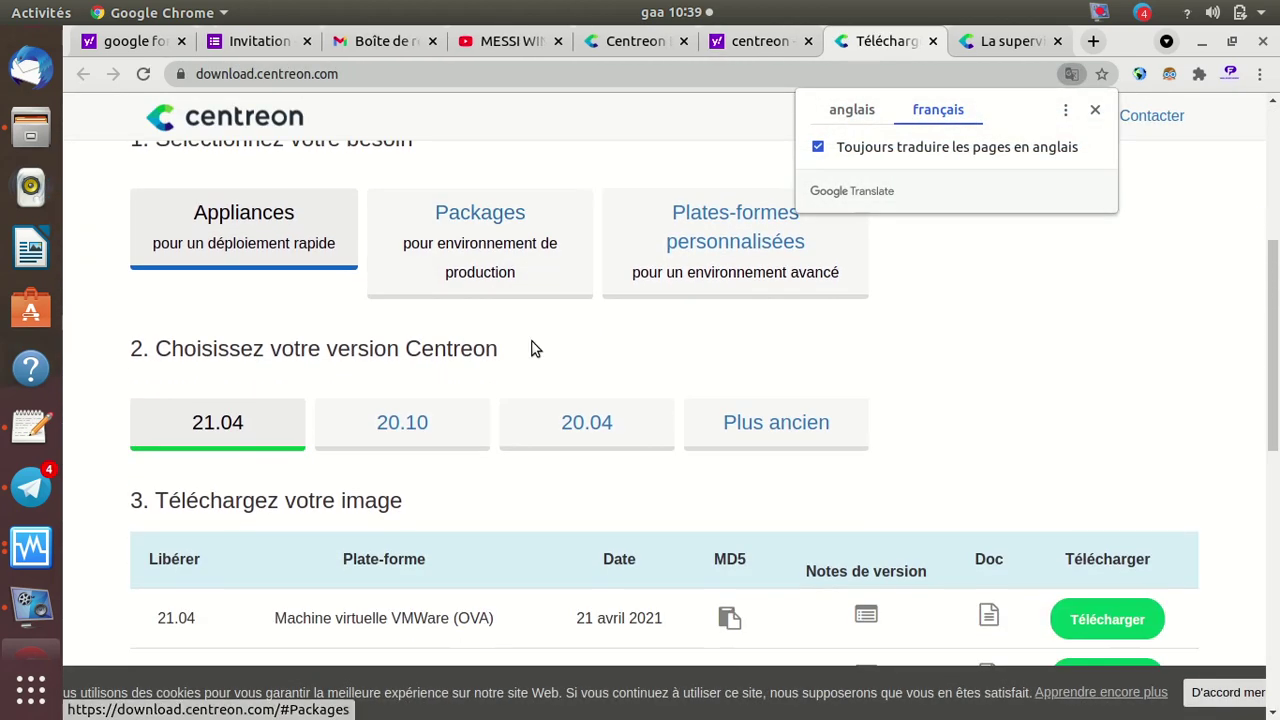
scroll(531, 347, down, 2)
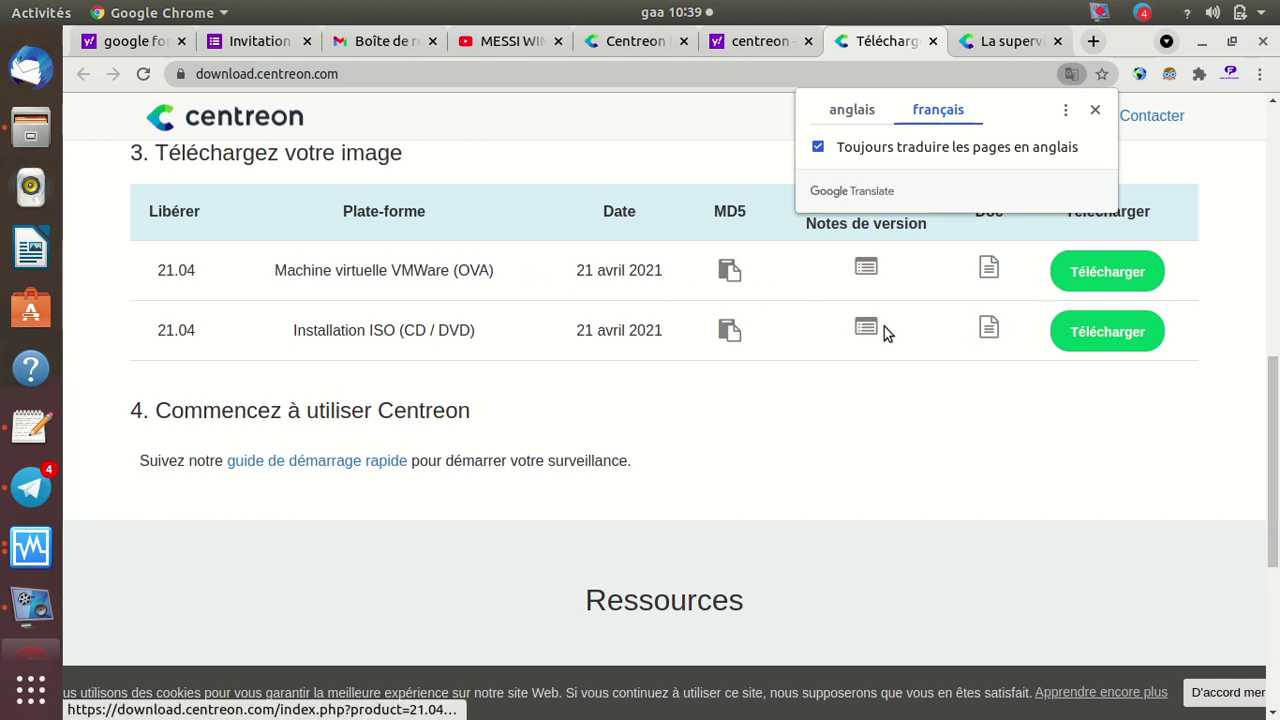
scroll(884, 330, up, 1)
Close the Google Translate popup and review the 21.04 OVA and ISO downloads
click(1094, 109)
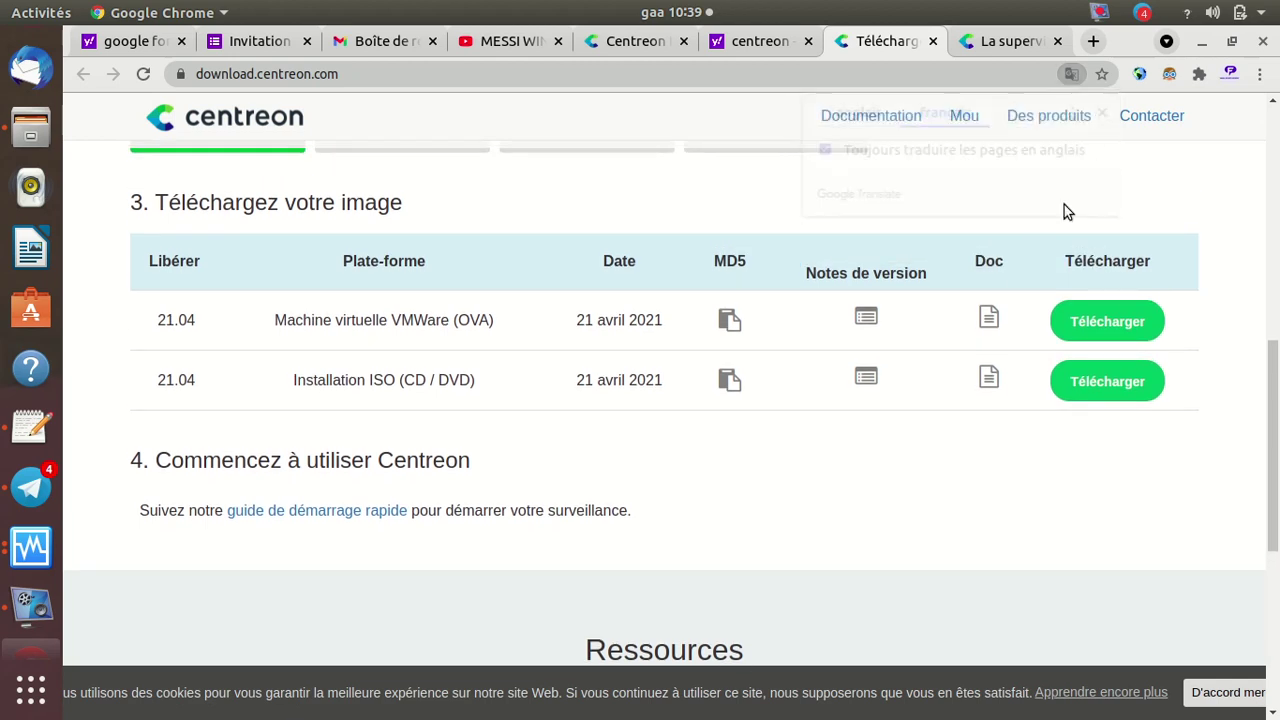
scroll(911, 477, down, 8)
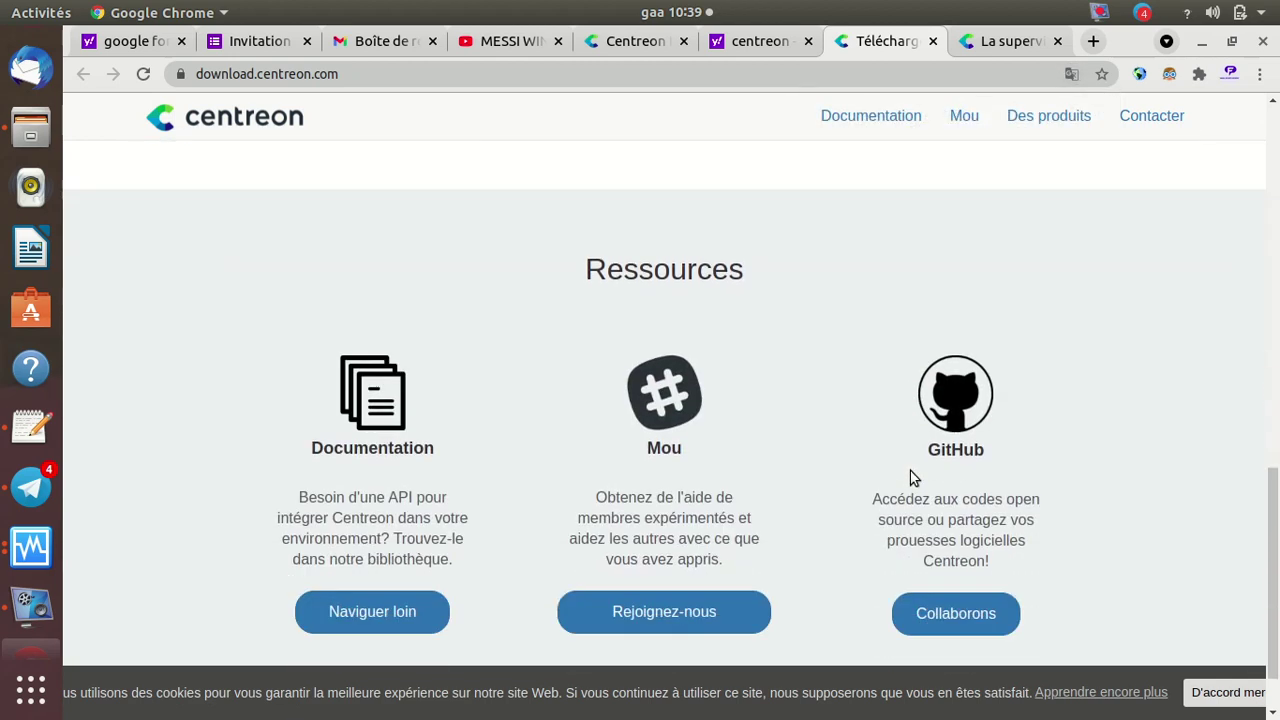
scroll(911, 477, down, 2)
scroll(911, 477, up, 17)
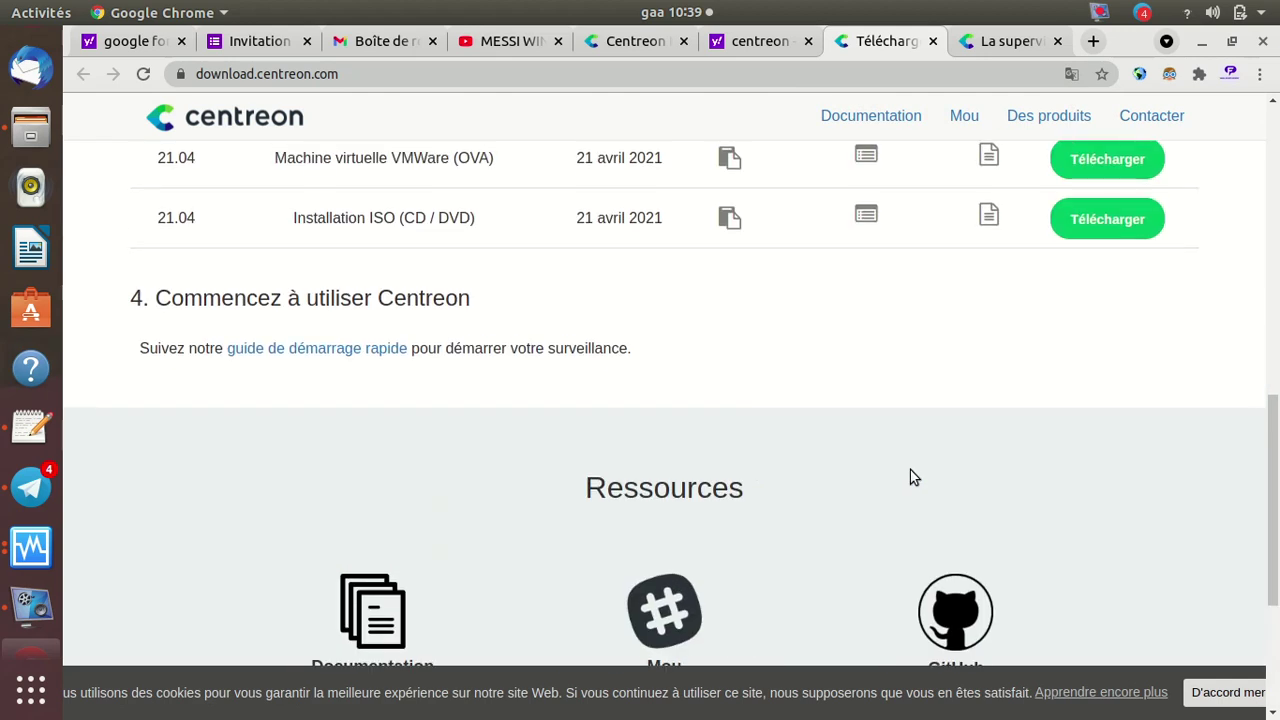
scroll(911, 477, up, 6)
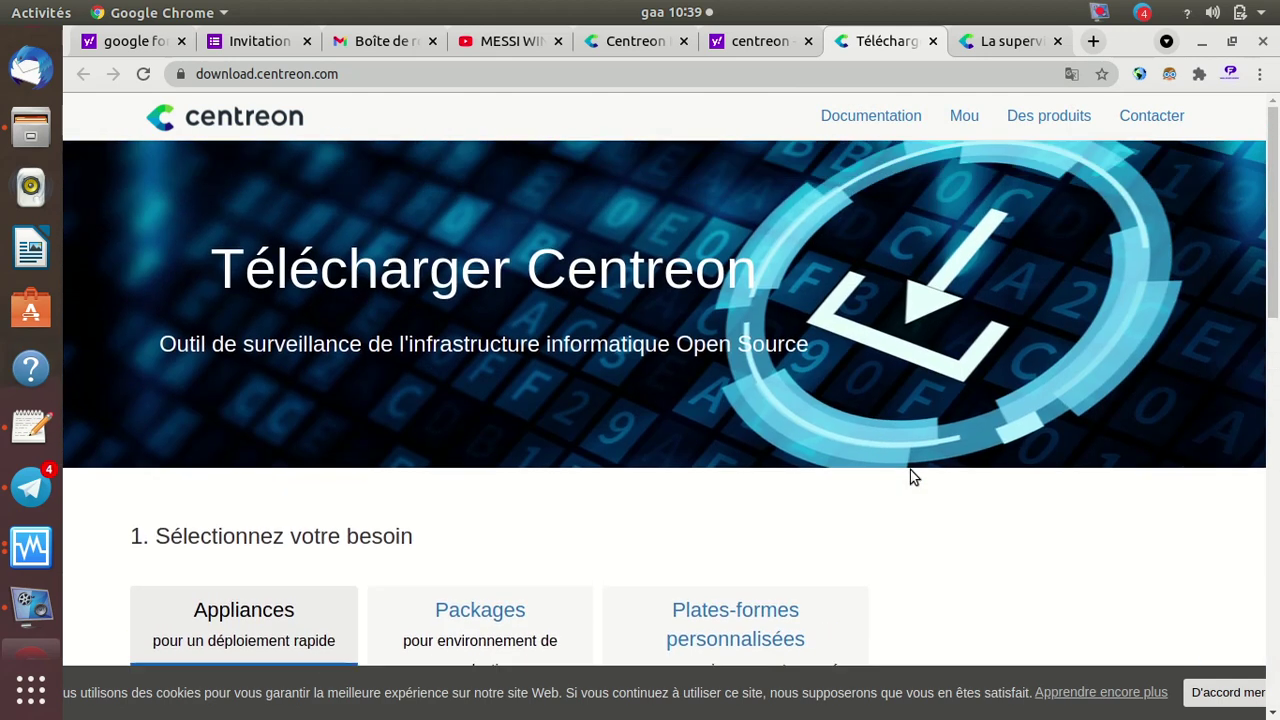
Return to the Yahoo 'centreon' results and open the 'Centreon - Wikipédia' article
click(759, 49)
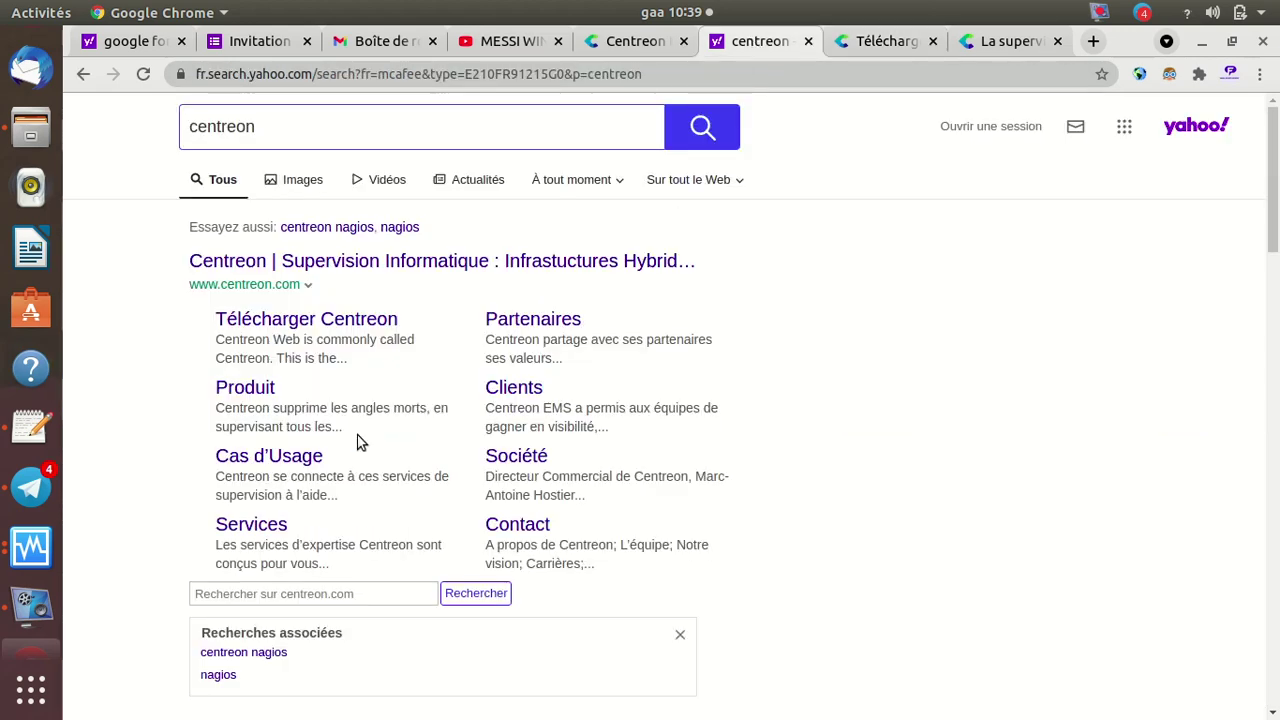
scroll(739, 483, down, 2)
scroll(739, 483, down, 7)
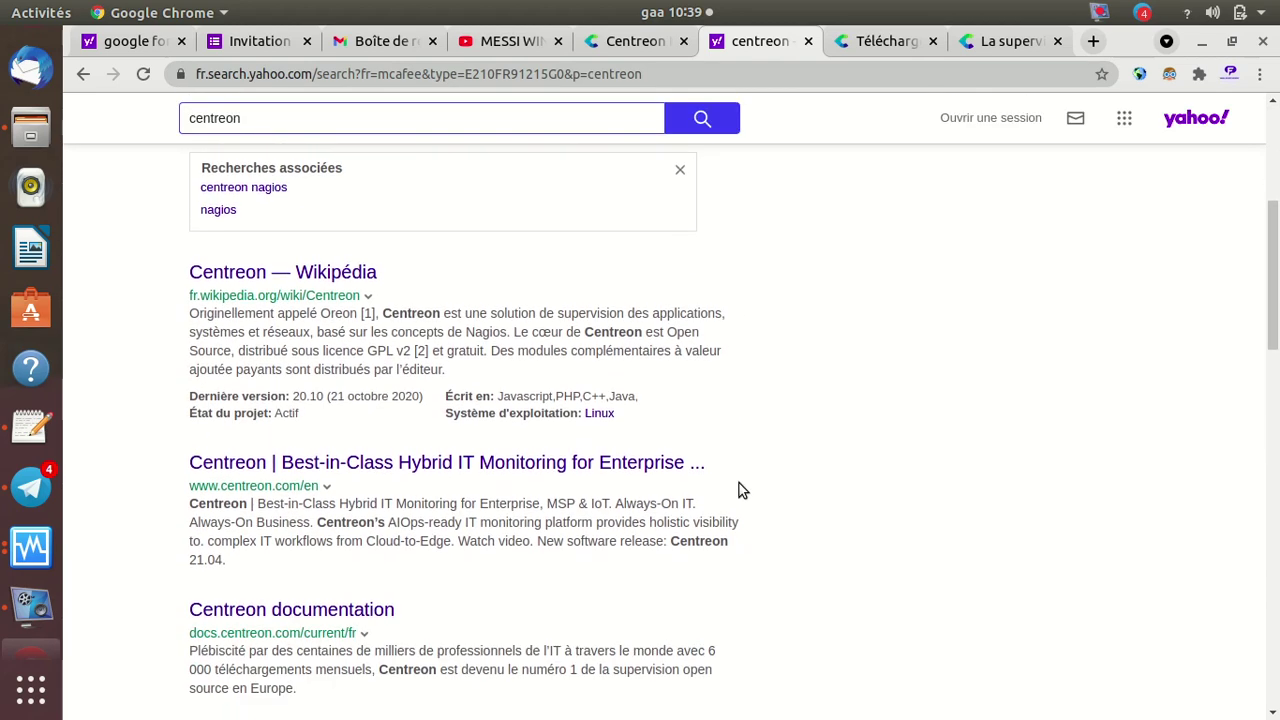
click(283, 270)
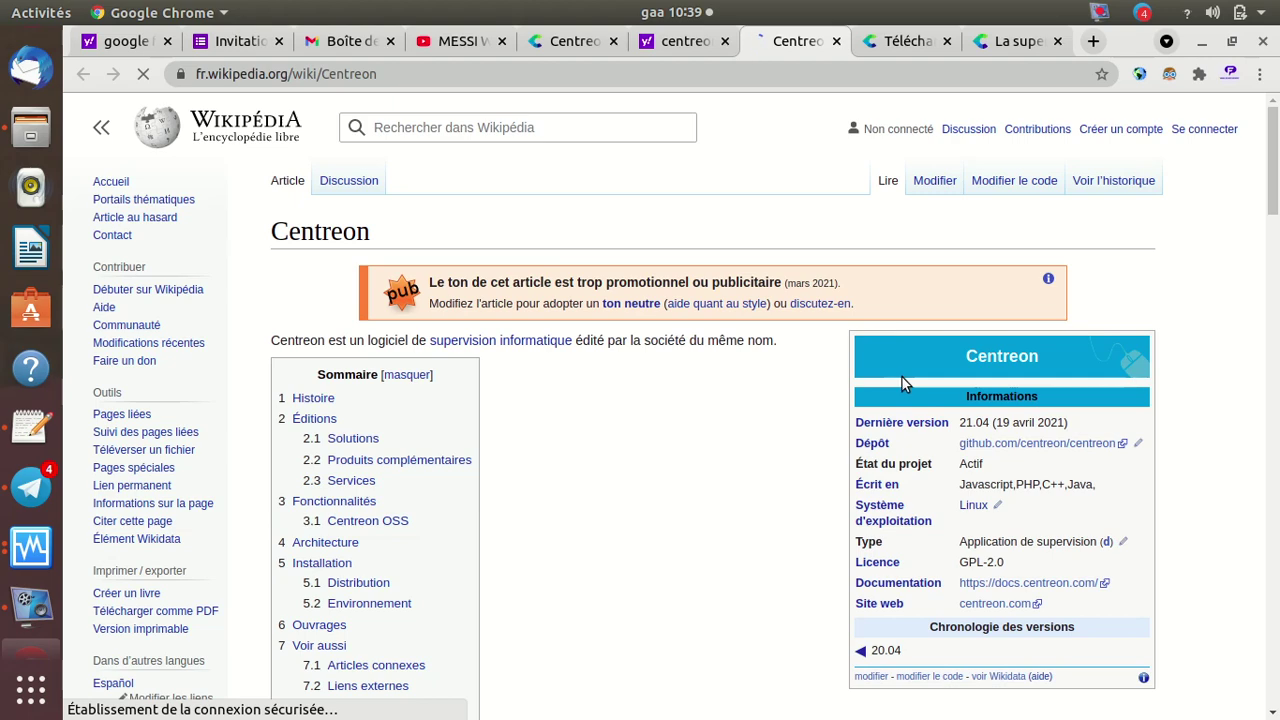
Read down through the Histoire and Éditions sections, covering Centreon IMP and EMS
scroll(697, 440, down, 5)
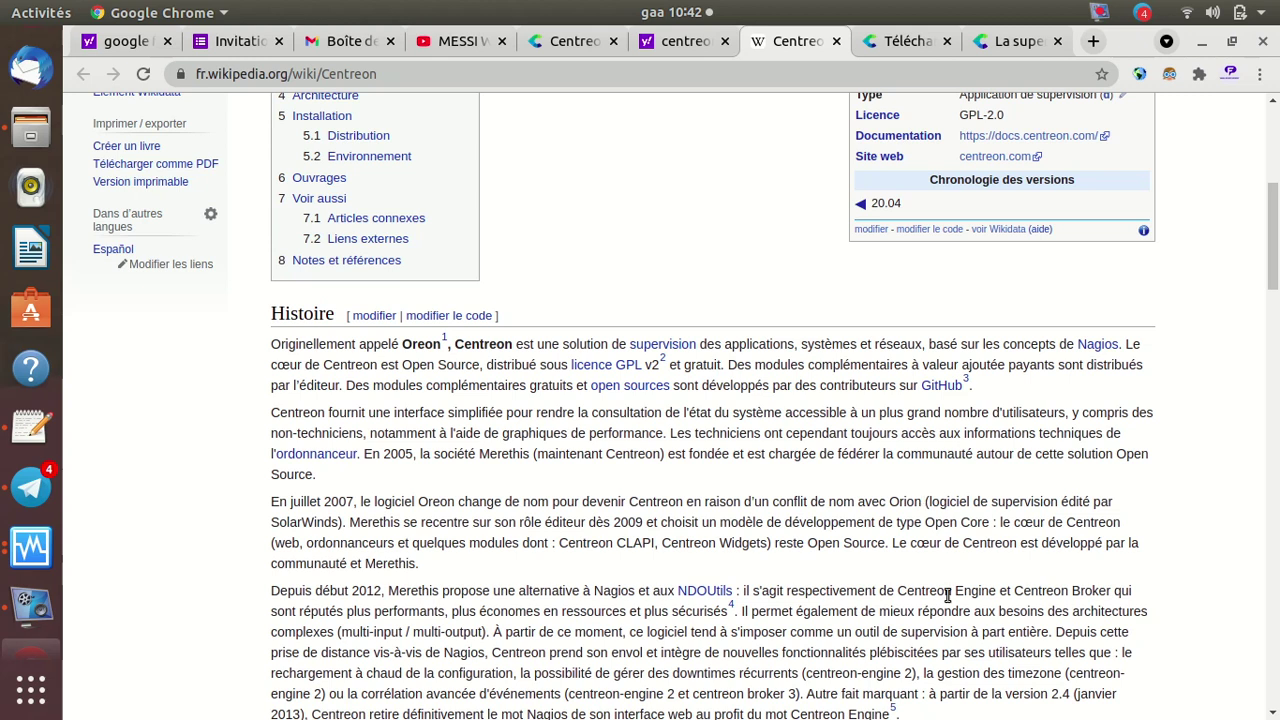
scroll(1199, 390, down, 3)
scroll(1198, 396, down, 5)
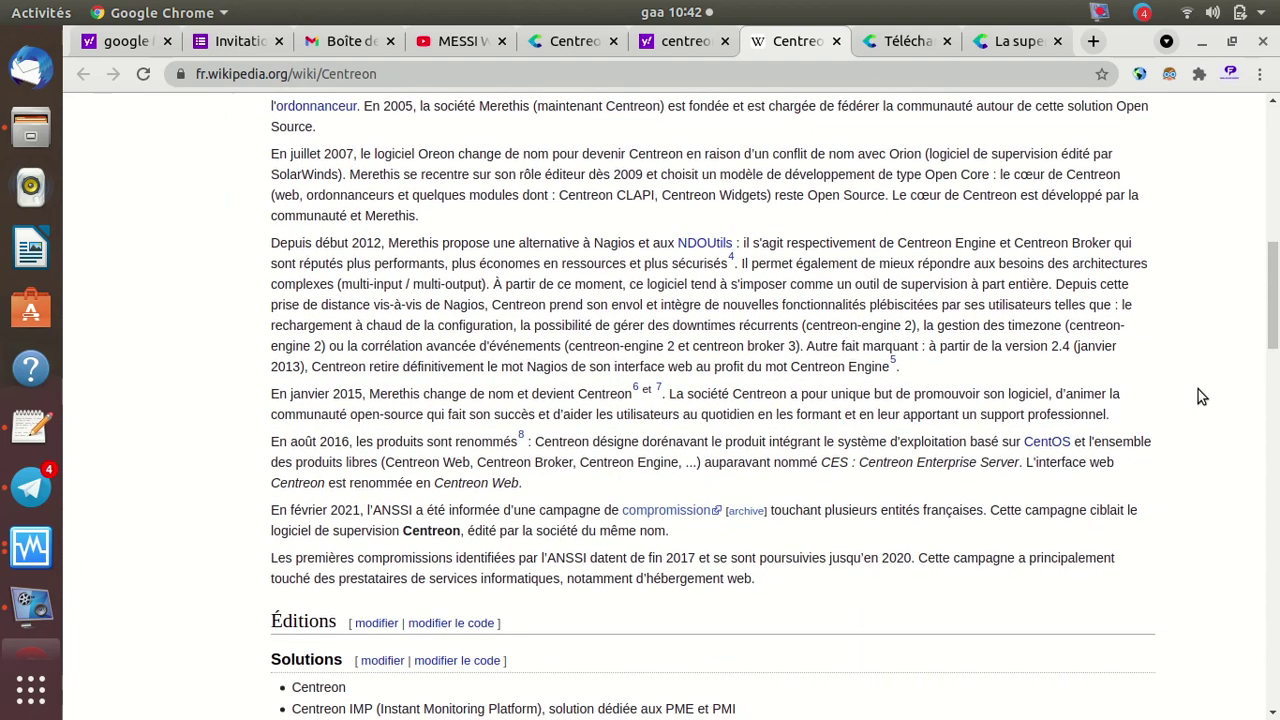
scroll(1198, 396, down, 3)
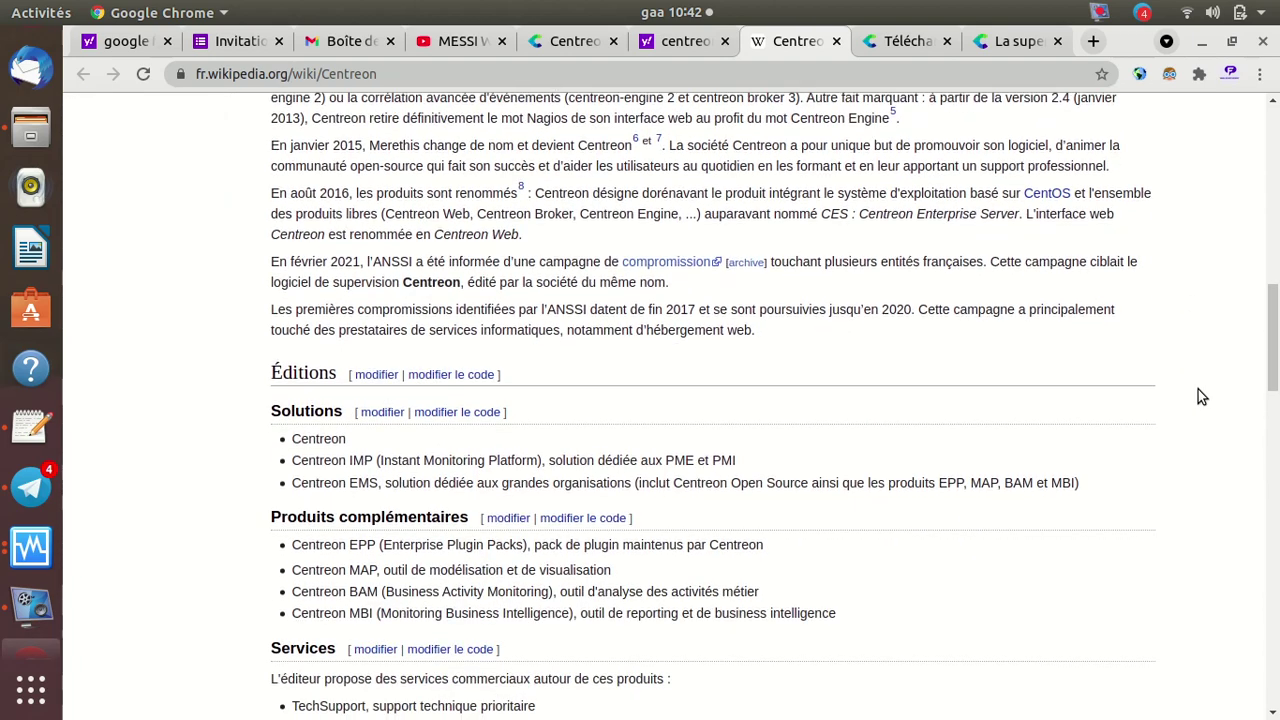
Back in the Centreon Install tab, reach the Installation finished step and click Finish to load the login page
click(566, 42)
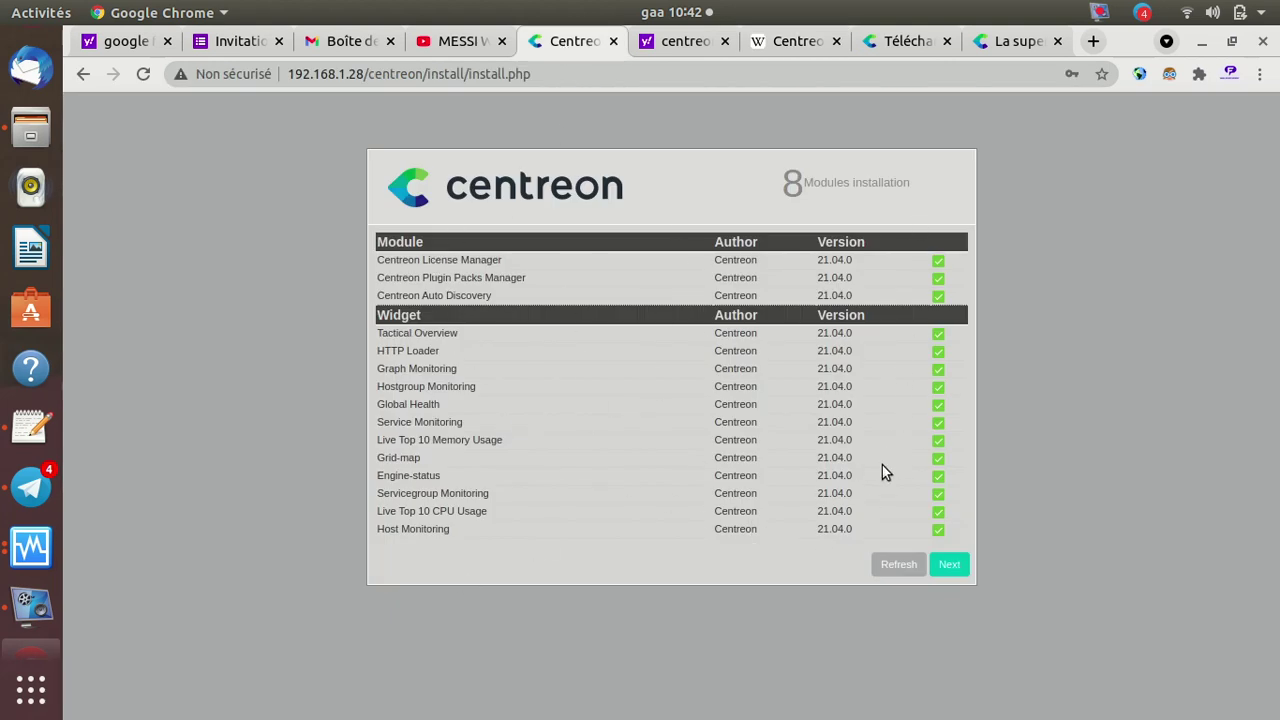
click(950, 566)
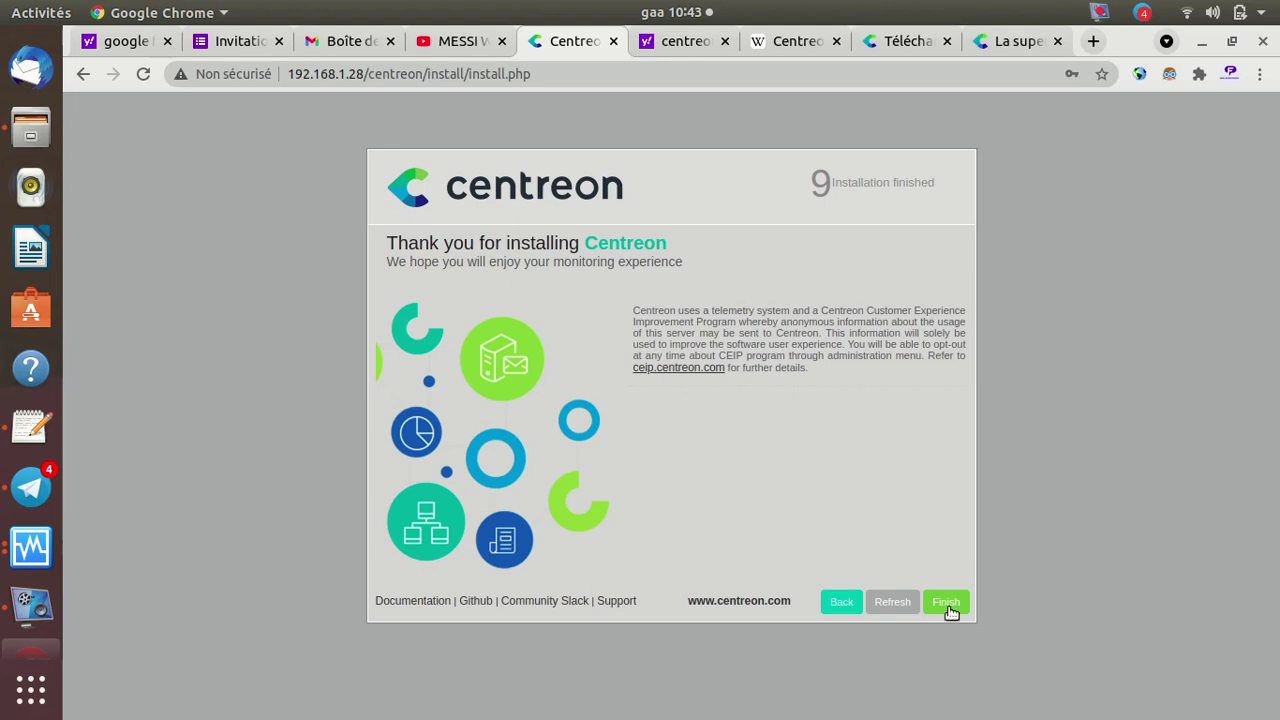
click(946, 603)
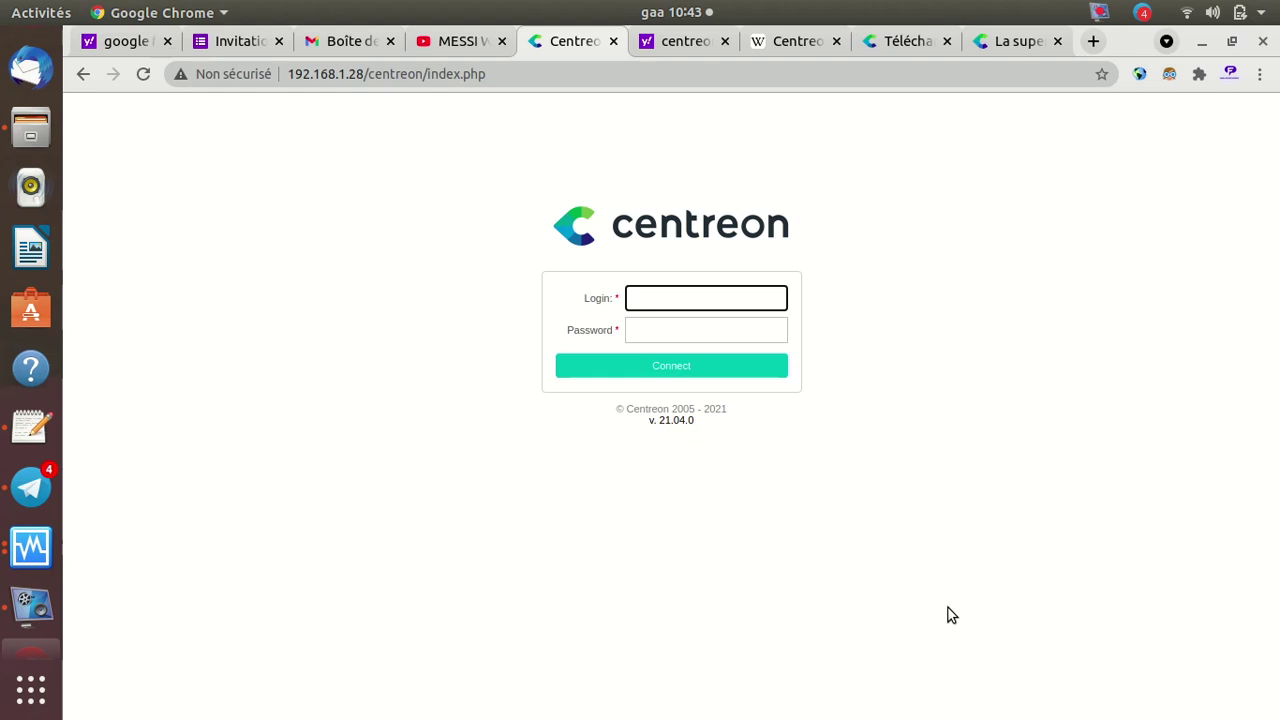
Log in to Centreon with the administrator account's login and password
text(admin)
key(Tab)
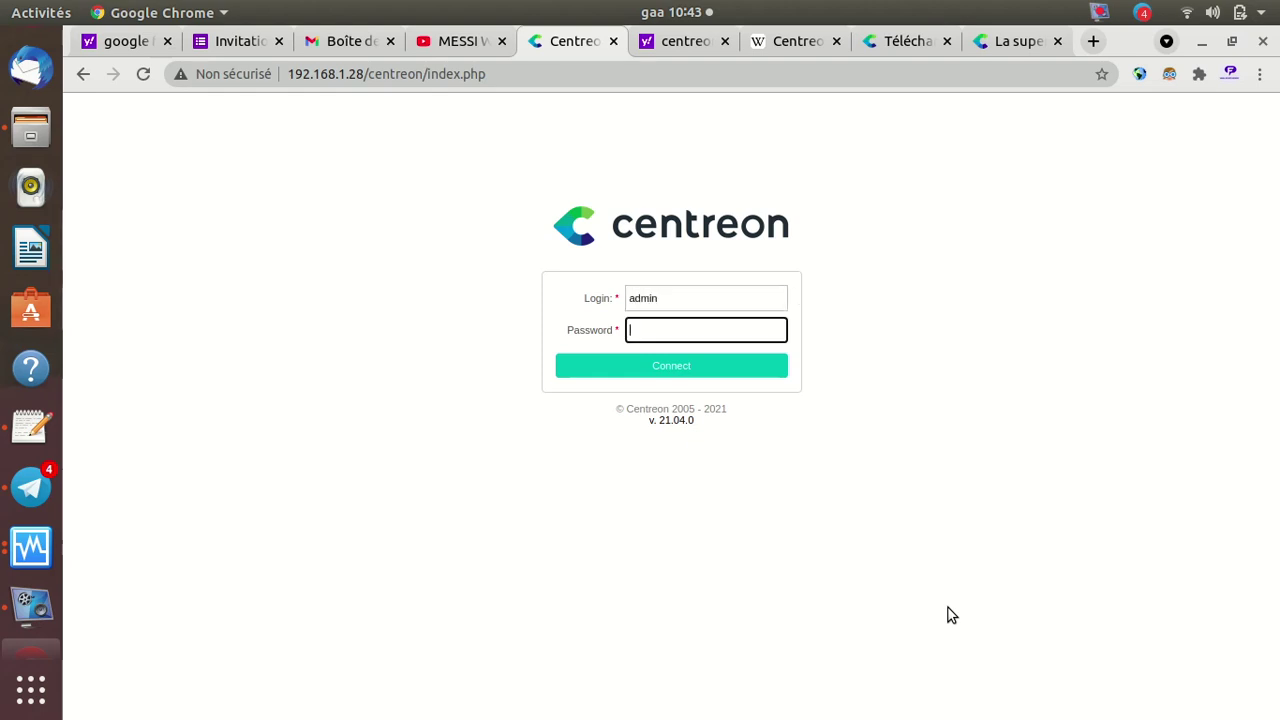
text(admin)
key(Return)
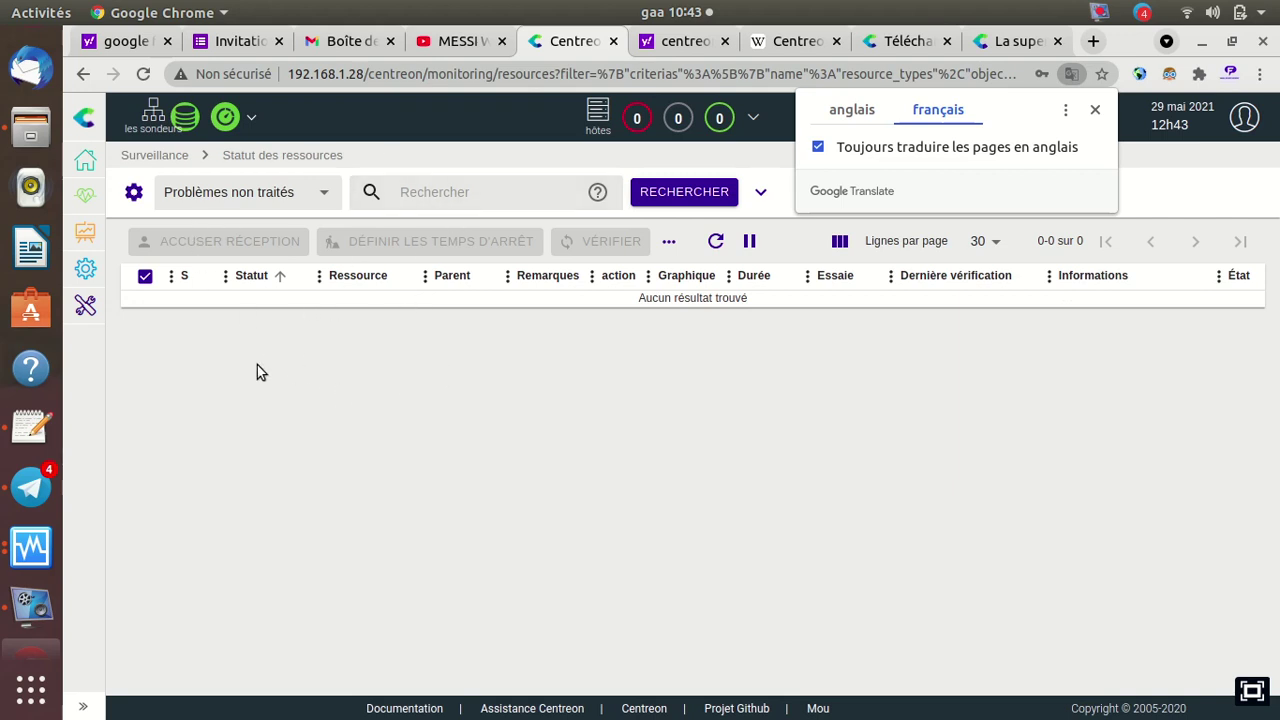
Go to Administration > ACL > Groupes d'accès, listing only TOUT, and begin adding a new group
mouse_move(91, 323)
mouse_move(160, 377)
mouse_move(195, 352)
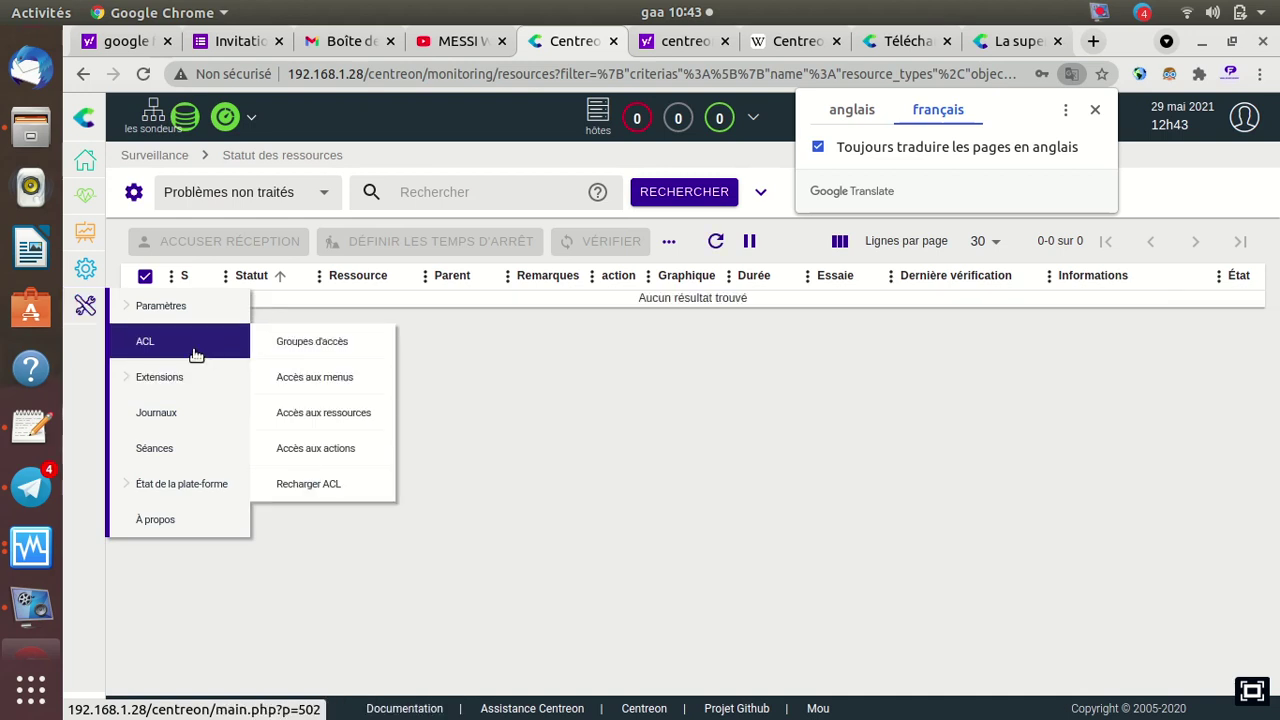
click(322, 342)
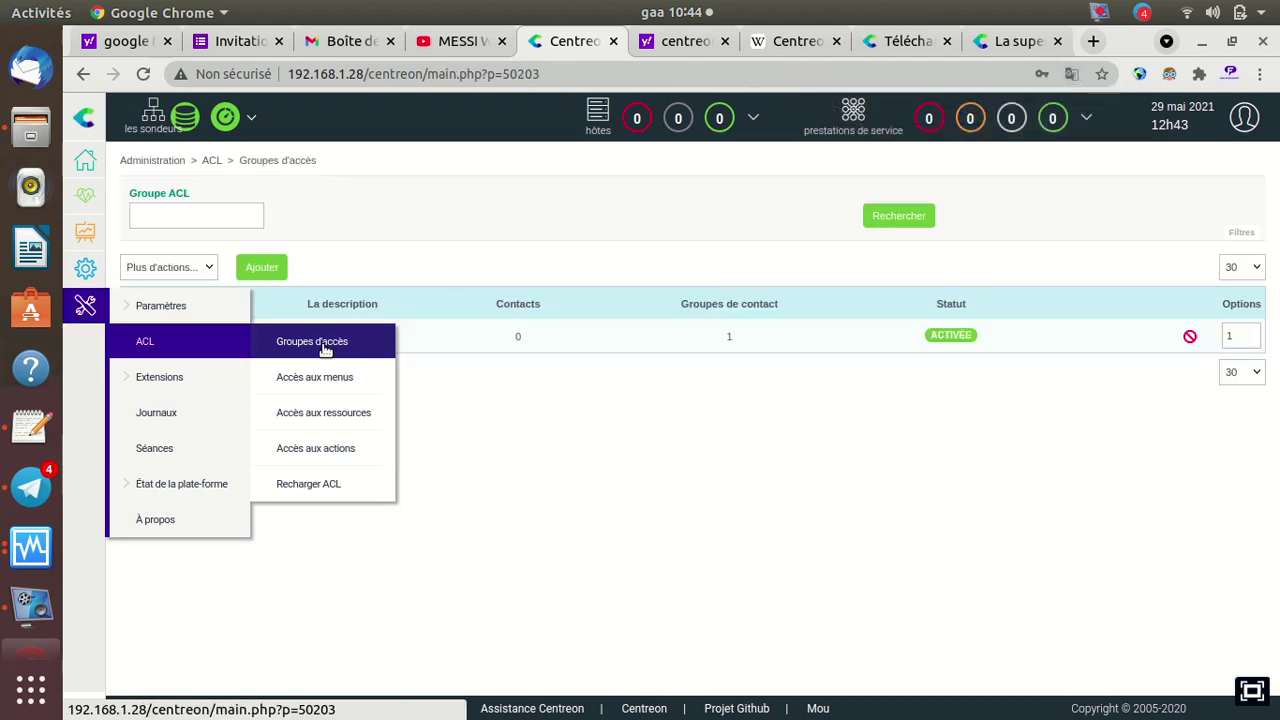
click(264, 269)
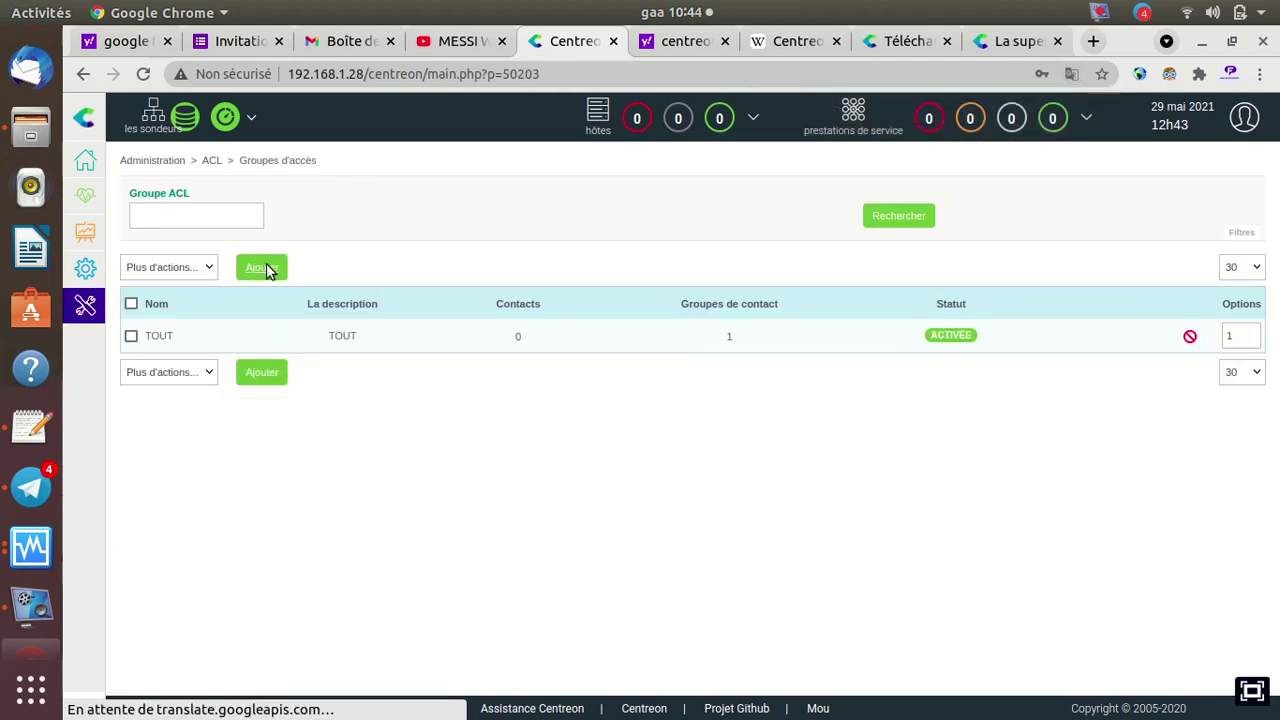
Name the new access group 'Les Dames' with alias 'Dames'
click(319, 284)
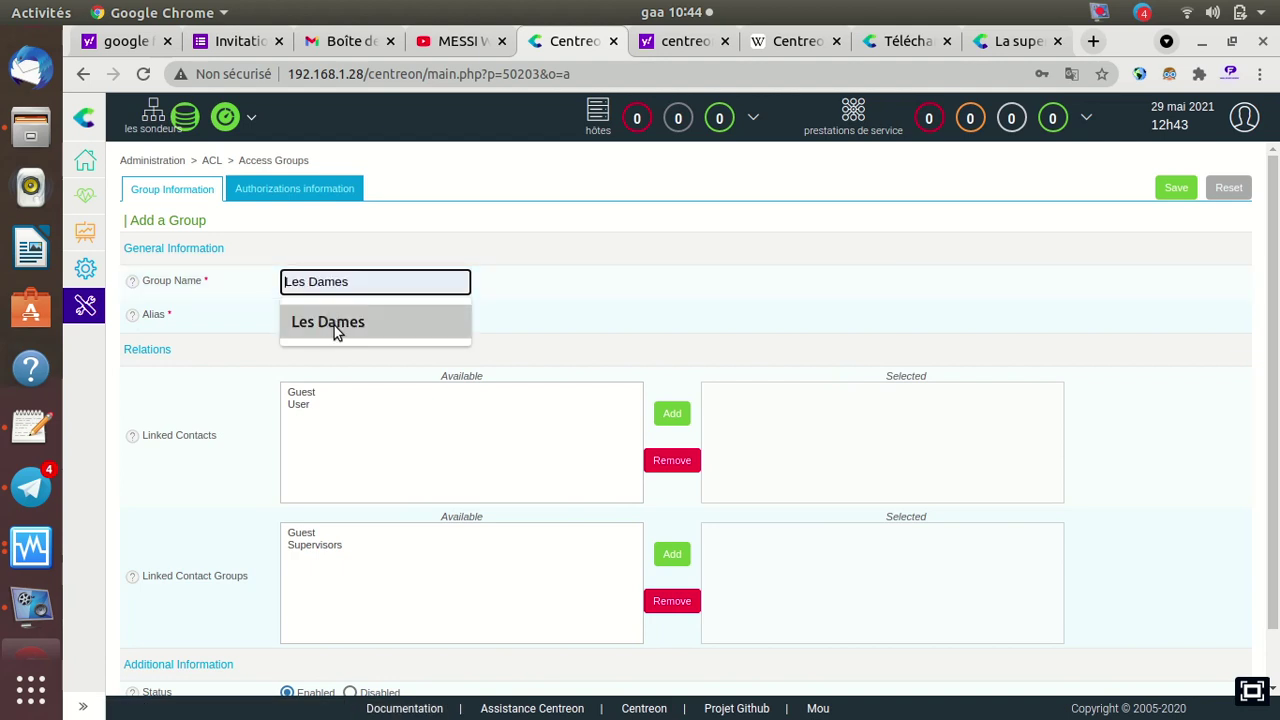
click(334, 325)
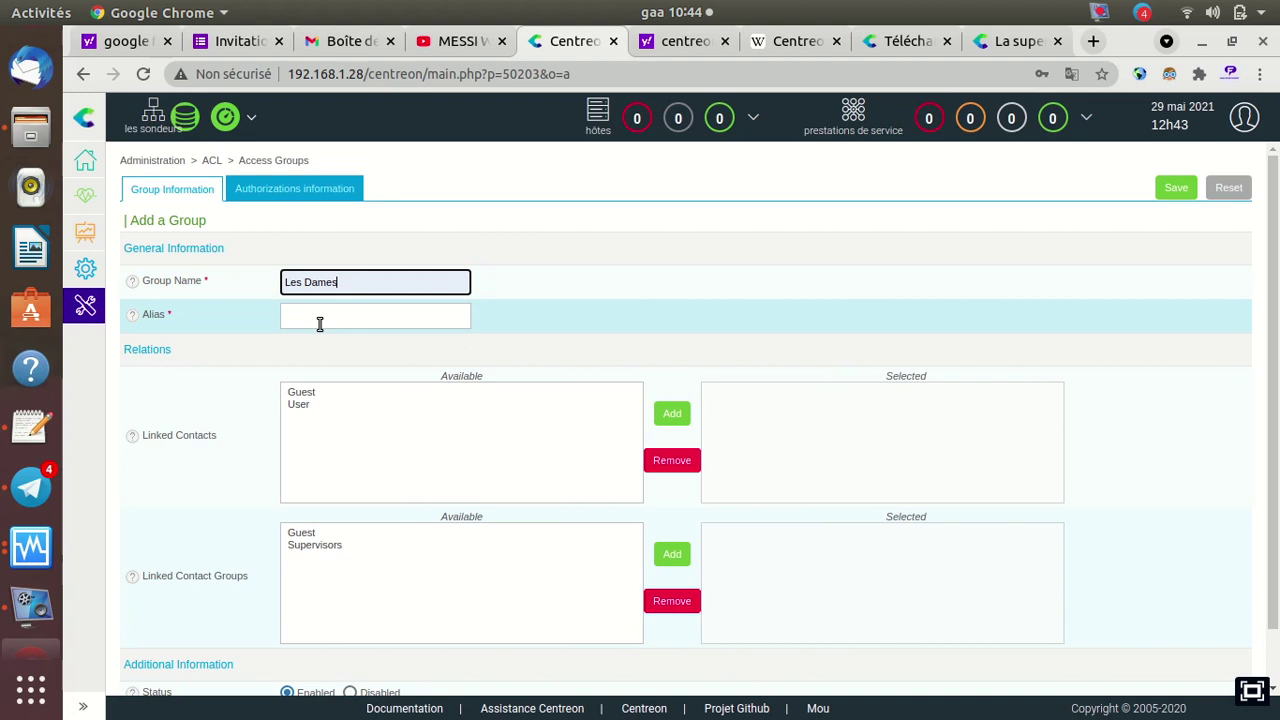
click(319, 318)
click(330, 357)
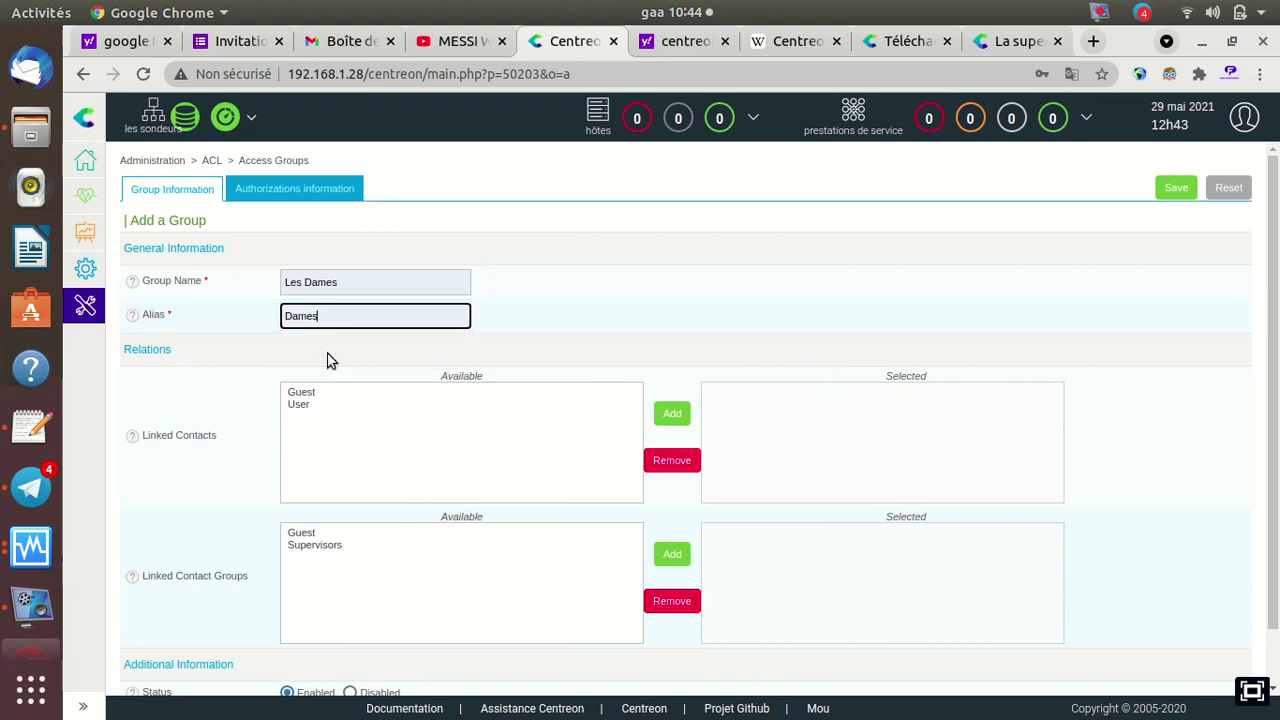
Link the Guest contact and the Supervisors contact group, then save the access group
click(674, 415)
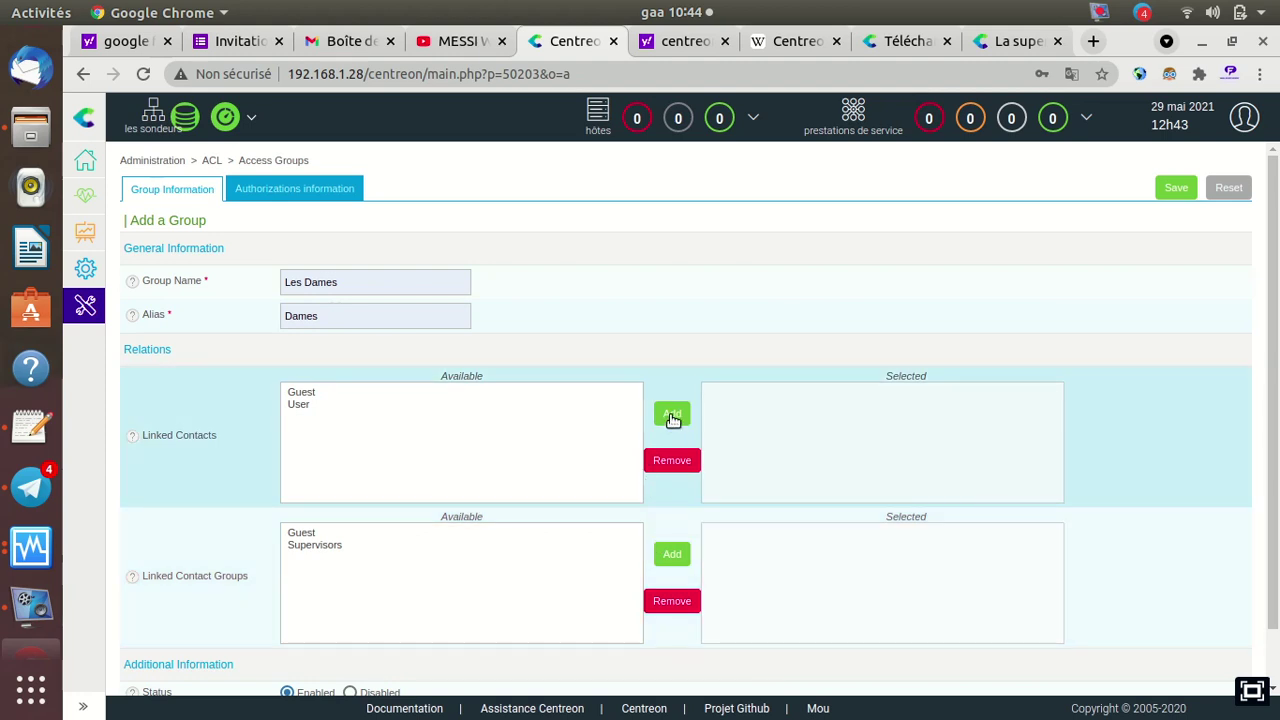
click(321, 395)
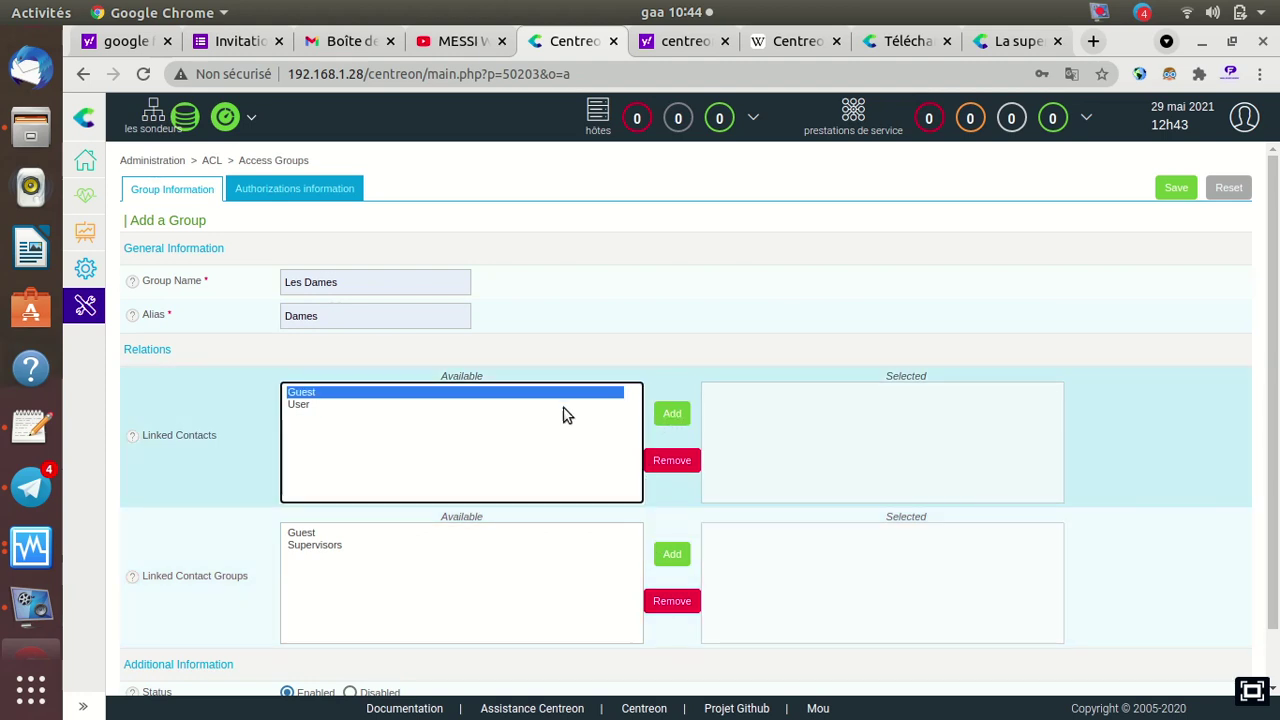
click(673, 422)
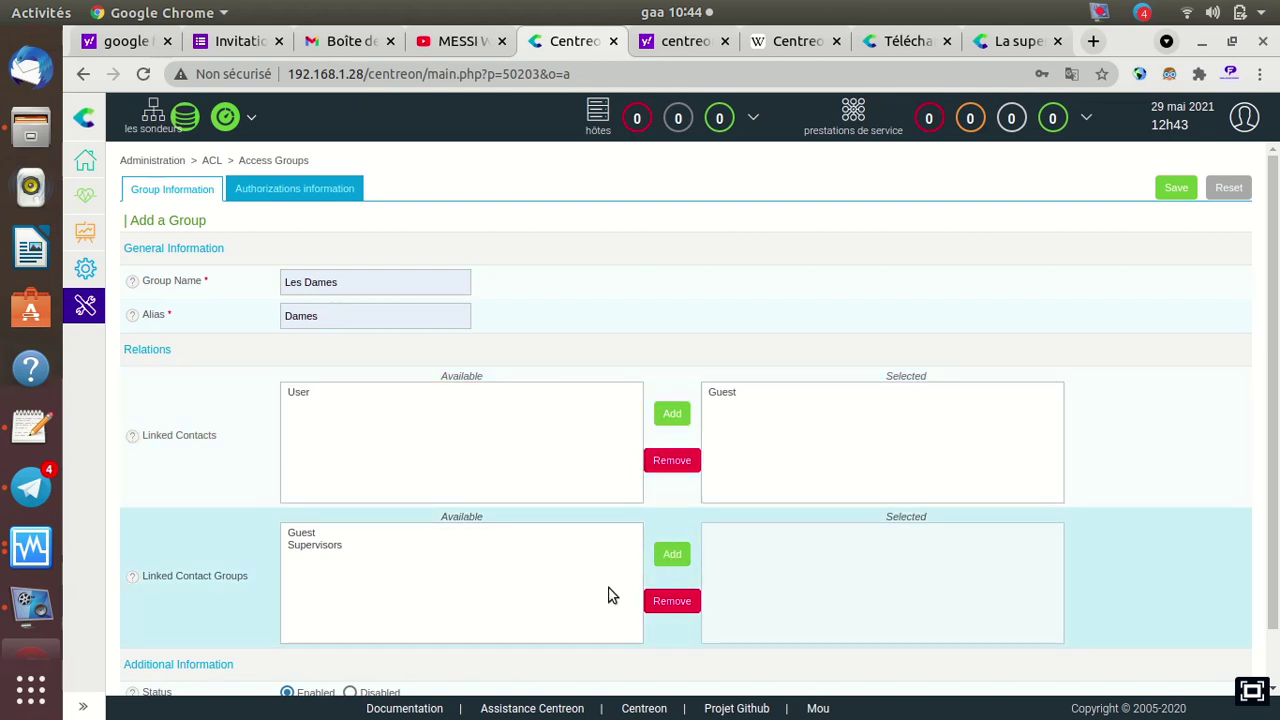
click(335, 544)
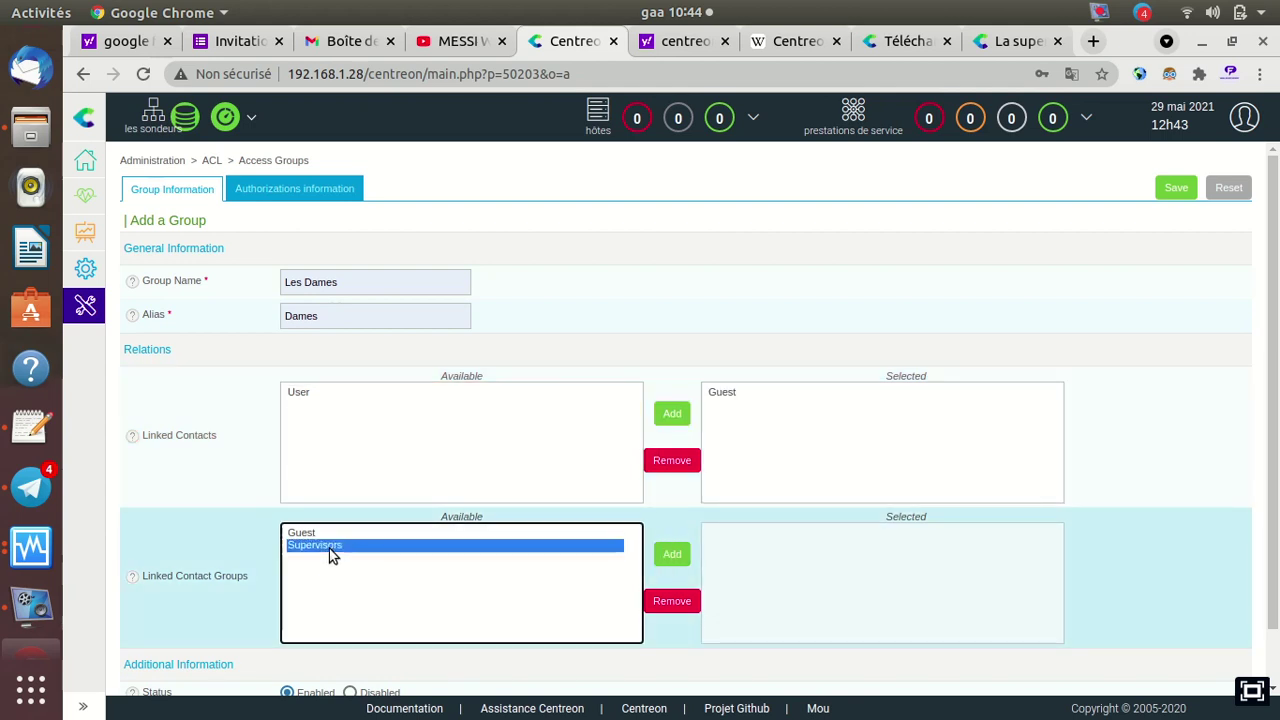
click(673, 557)
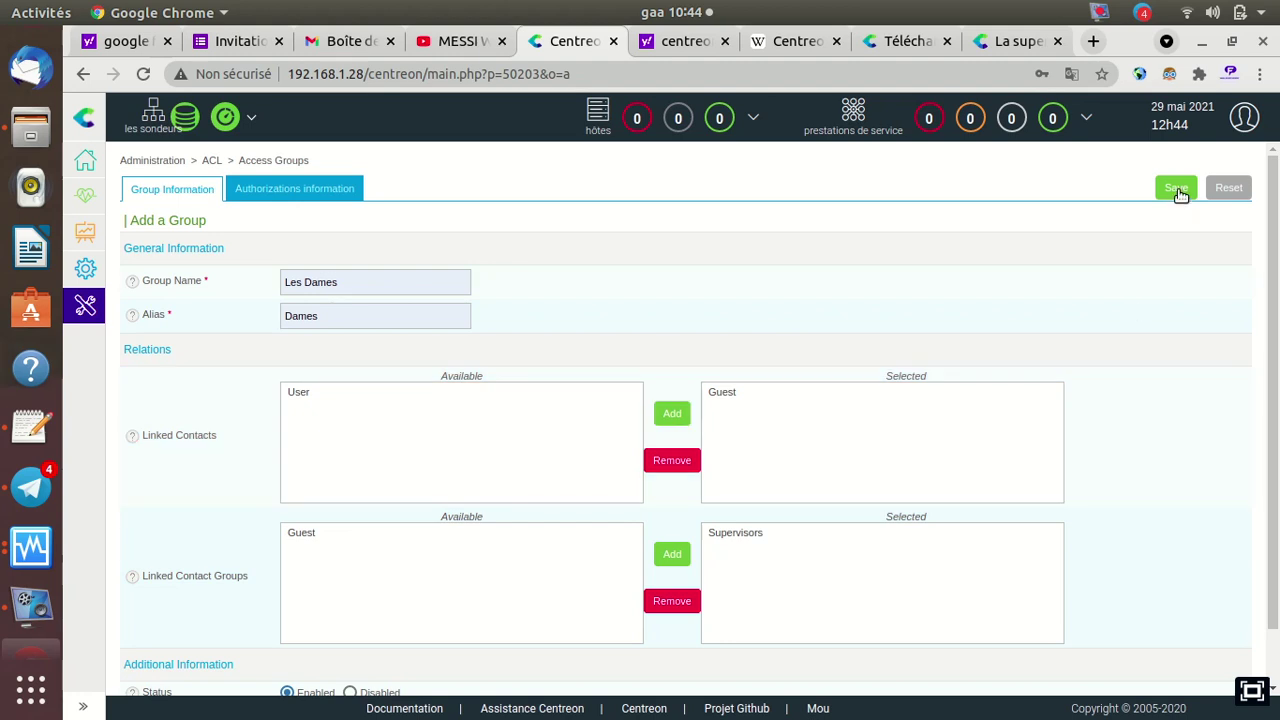
click(1177, 190)
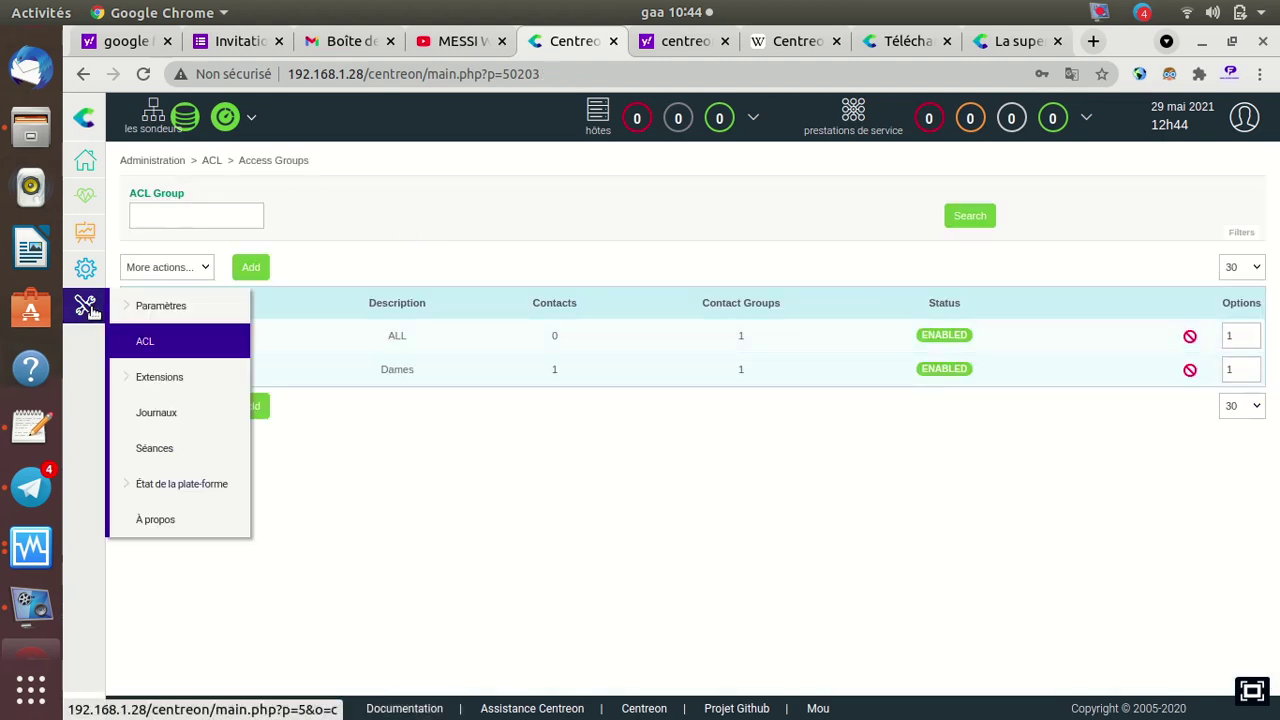
View Administration > Paramètres > LDAP, then open the Surveillance monitoring engine properties page
mouse_move(160, 316)
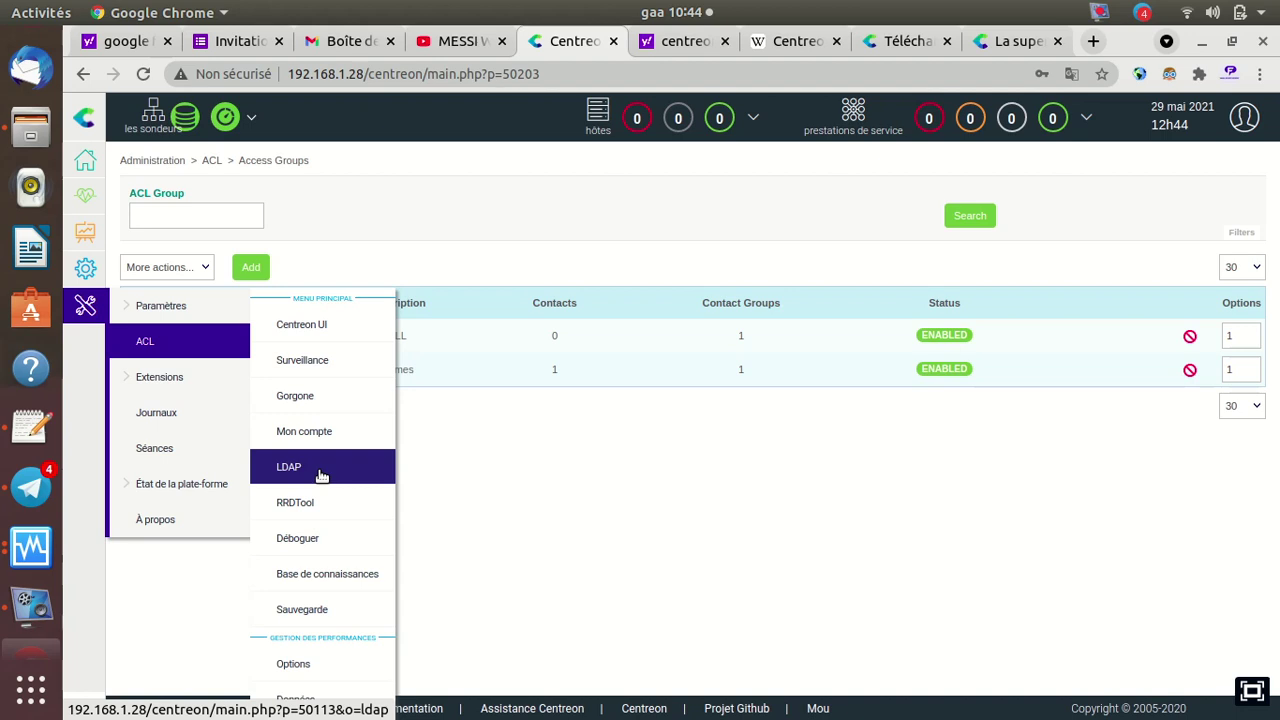
click(321, 475)
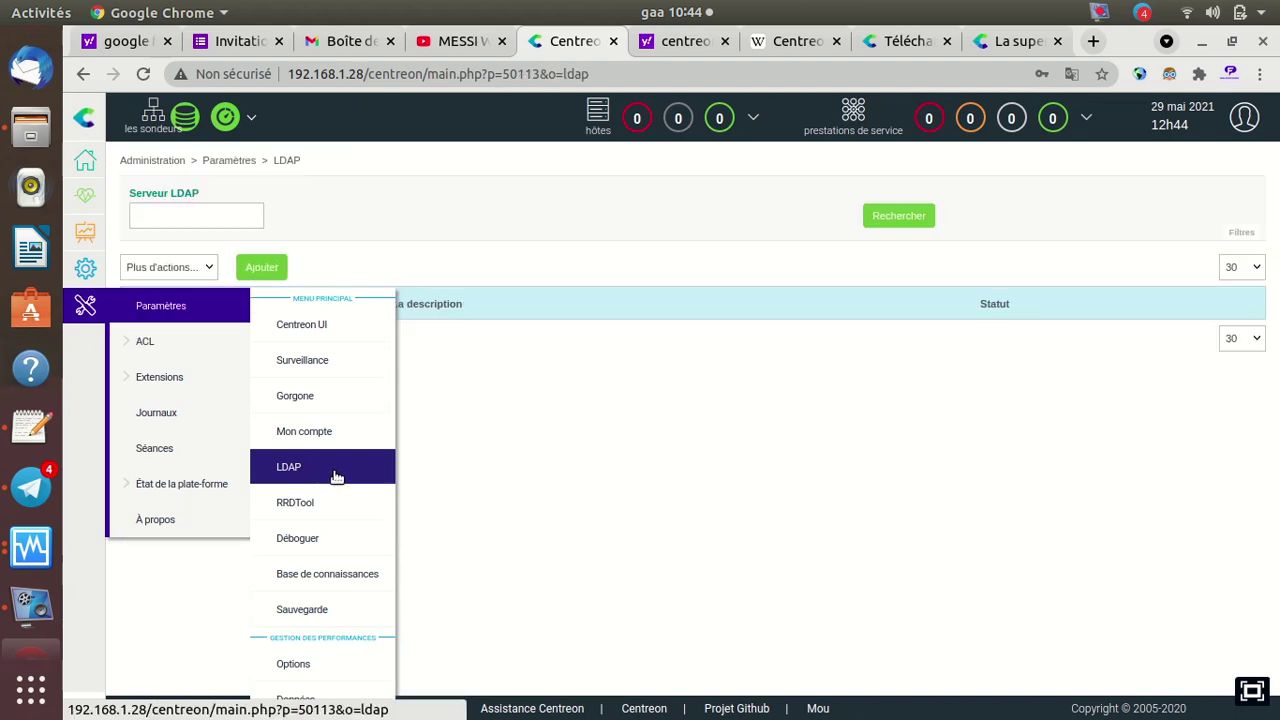
mouse_move(142, 351)
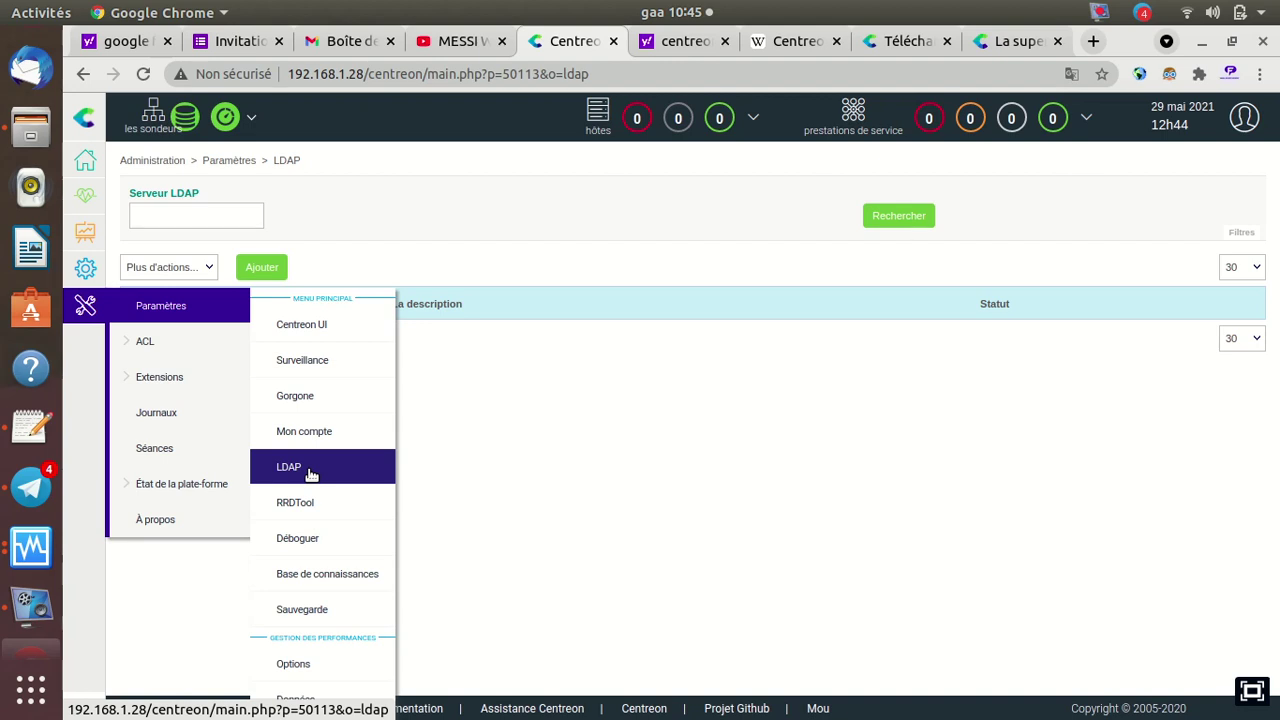
click(322, 362)
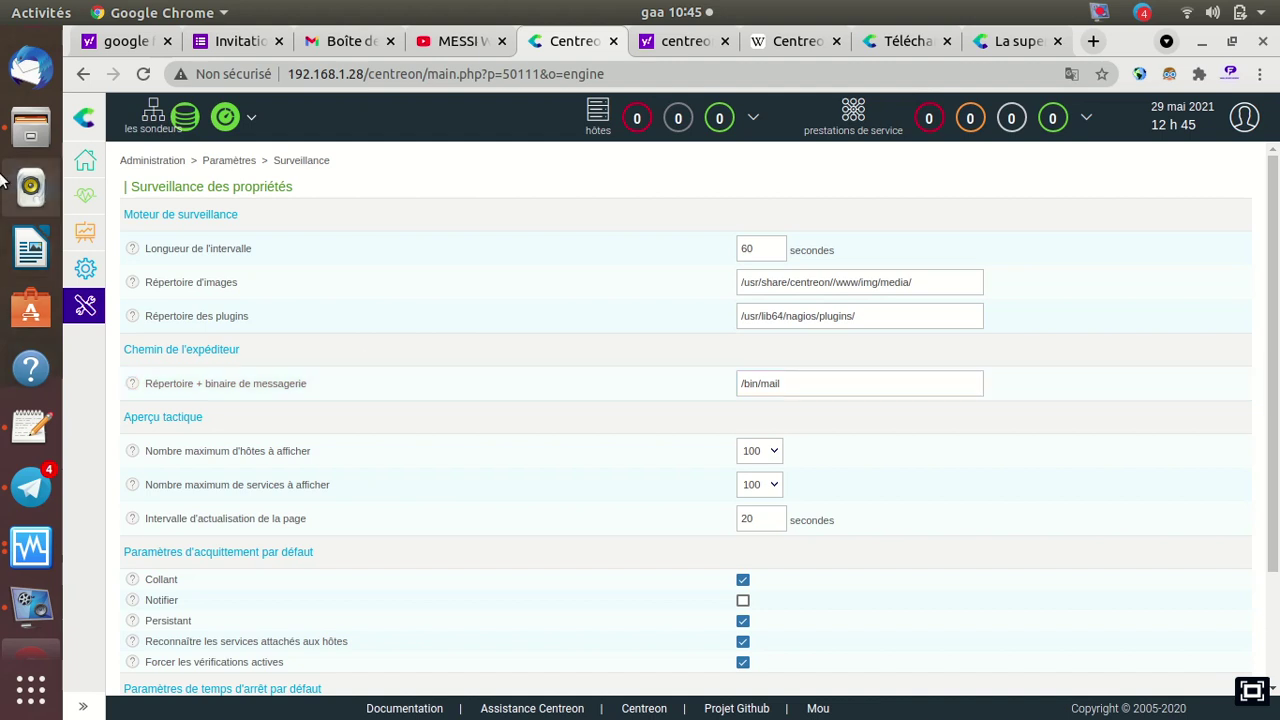
In Firefox, show the FANAHAL Sécurité Informatique YouTube channel and advance its video carousel
click(31, 55)
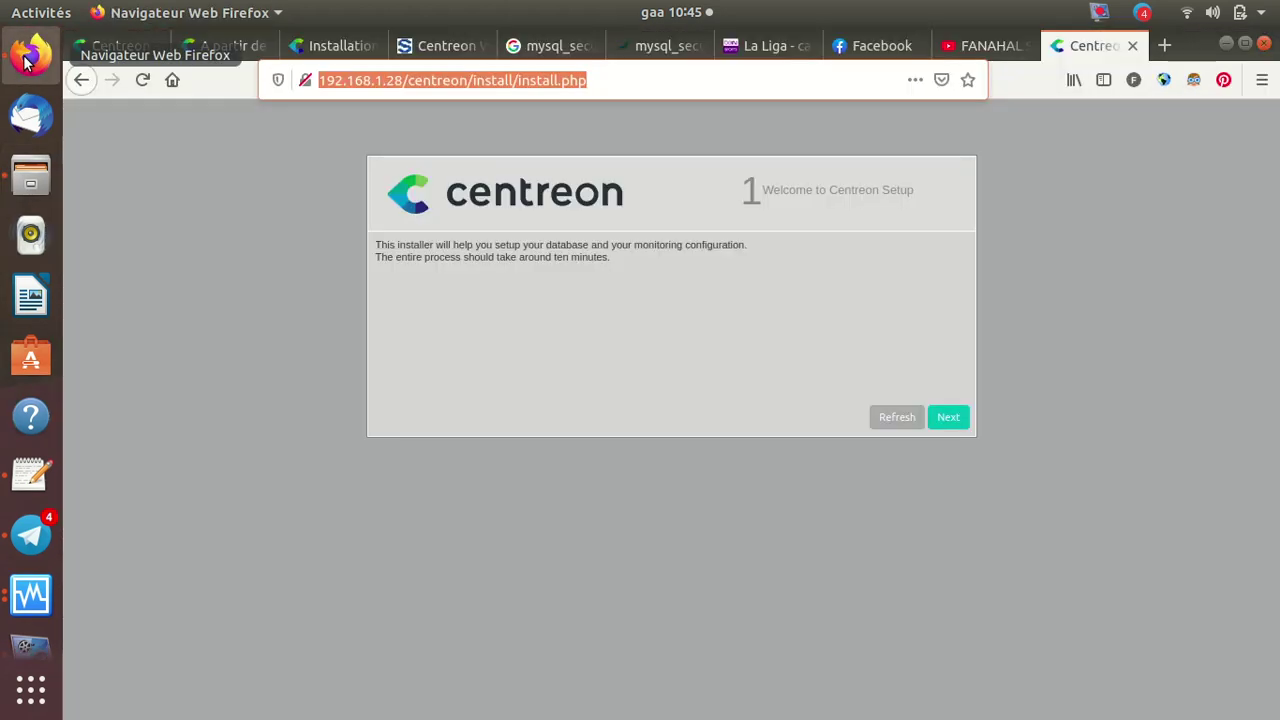
click(993, 46)
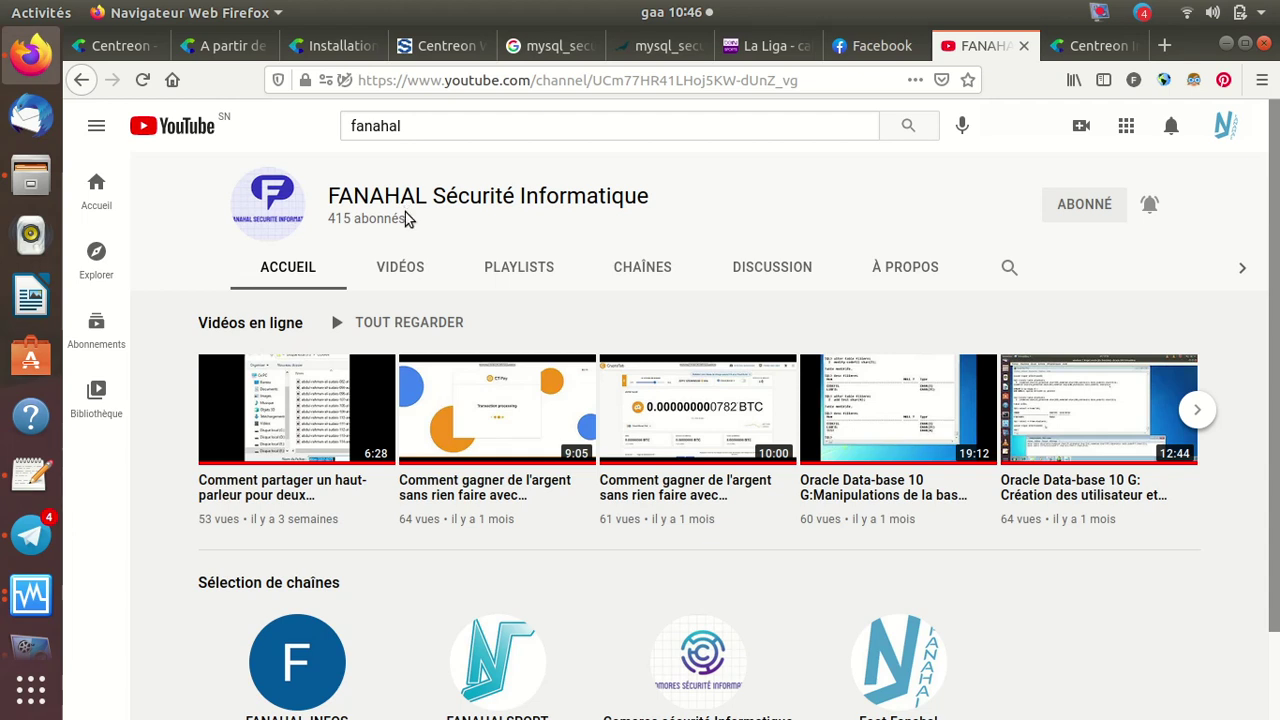
click(1201, 414)
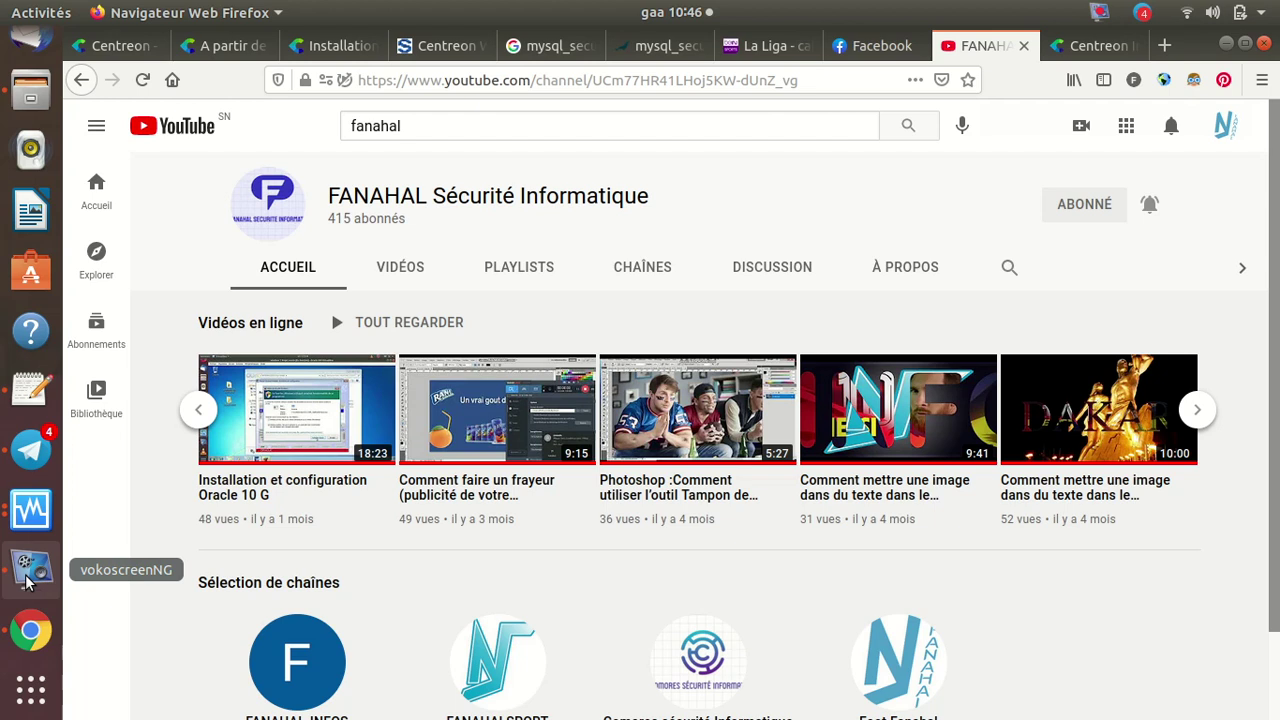
Bring the centreon-tuto virtual machine window to the front from VirtualBox
click(27, 581)
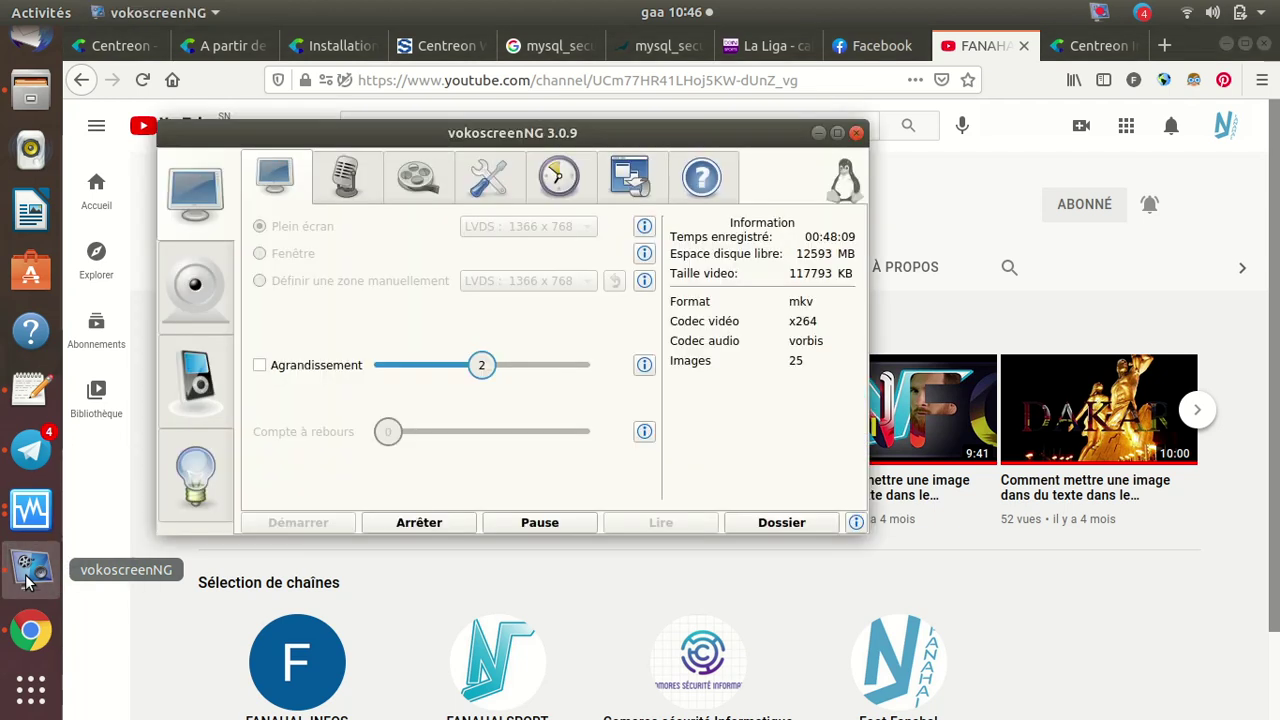
click(31, 510)
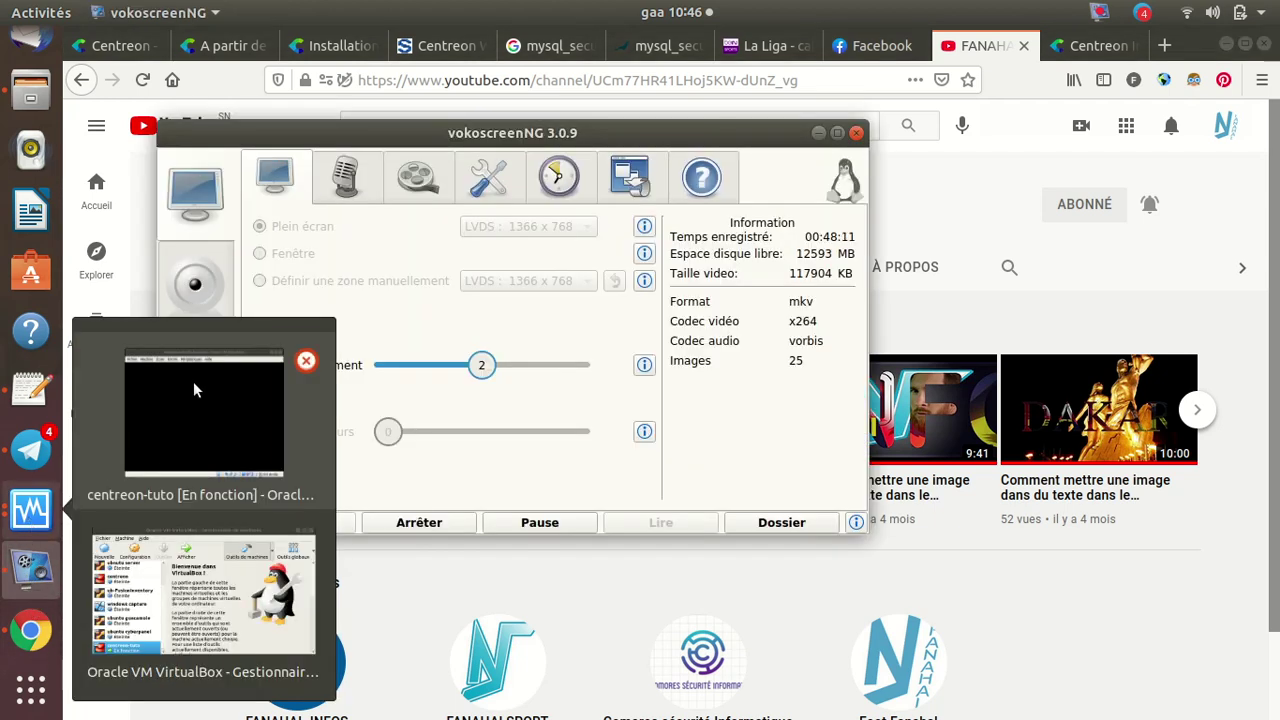
click(193, 381)
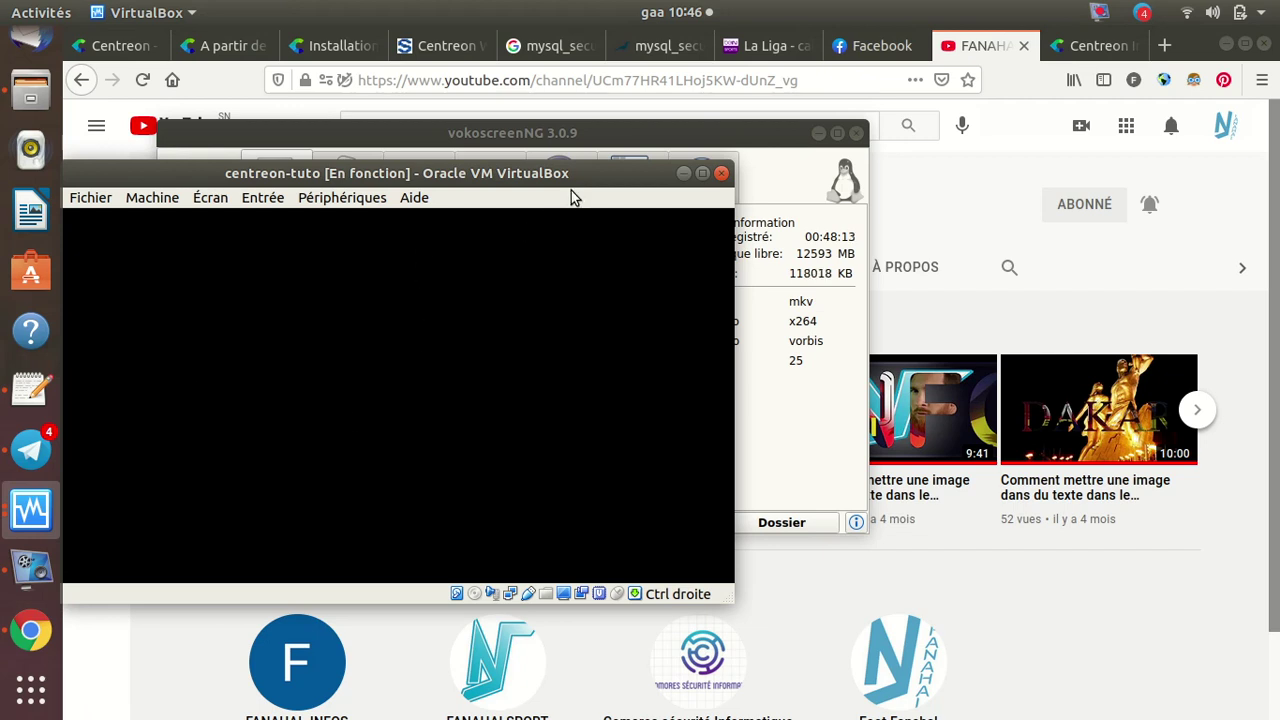
click(490, 288)
Show the MariaDB setup output in the VM console, release the VM, and return to Centreon in Chrome
key(Return)
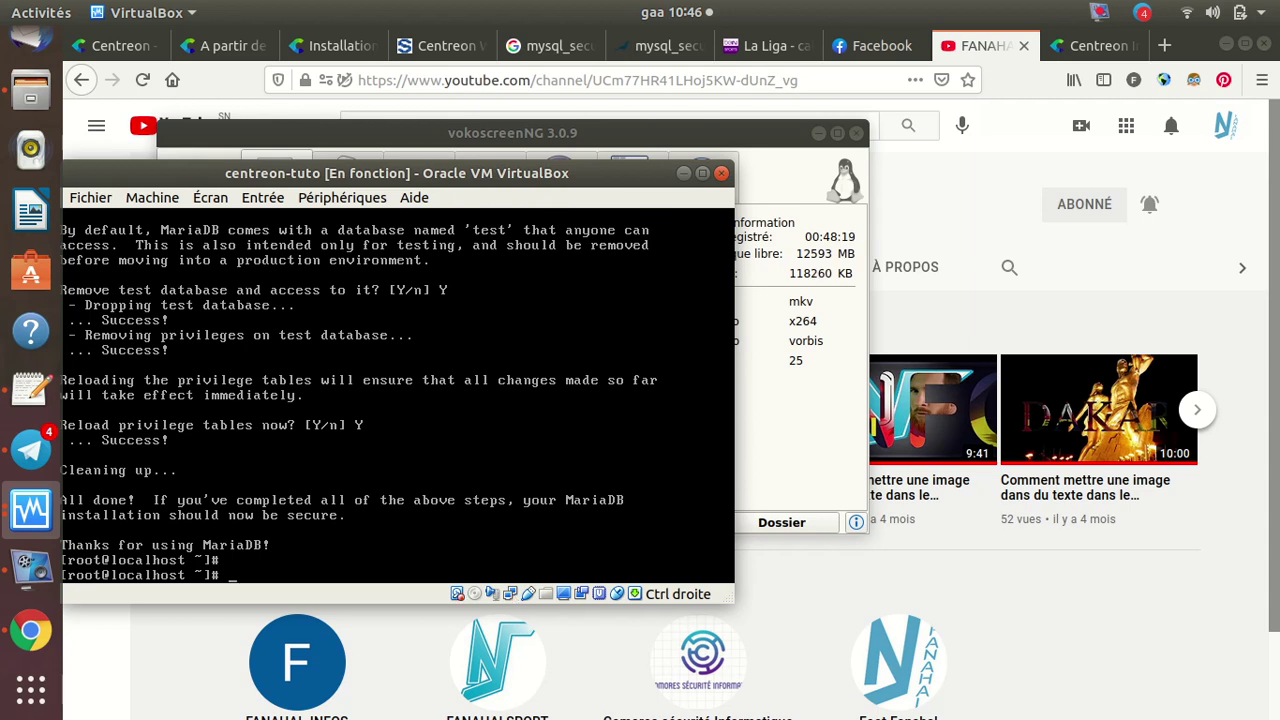
key(Control_R)
click(31, 638)
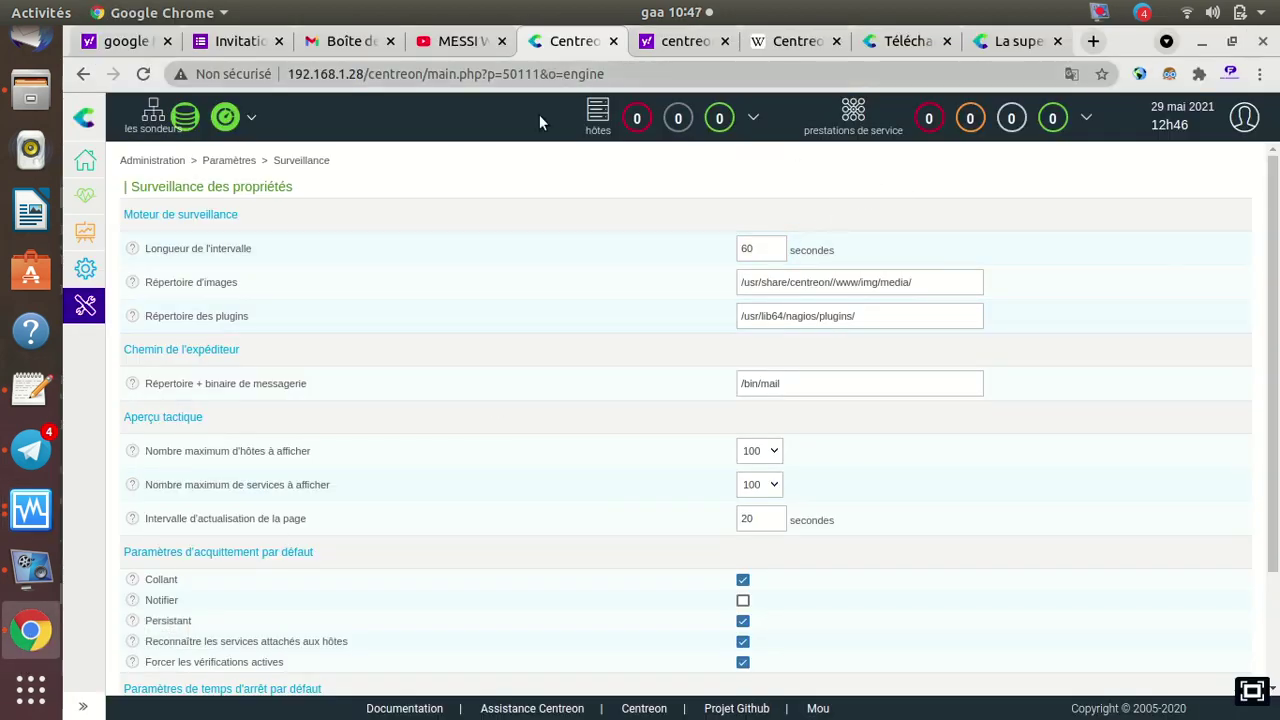
scroll(634, 510, down, 3)
scroll(634, 508, up, 3)
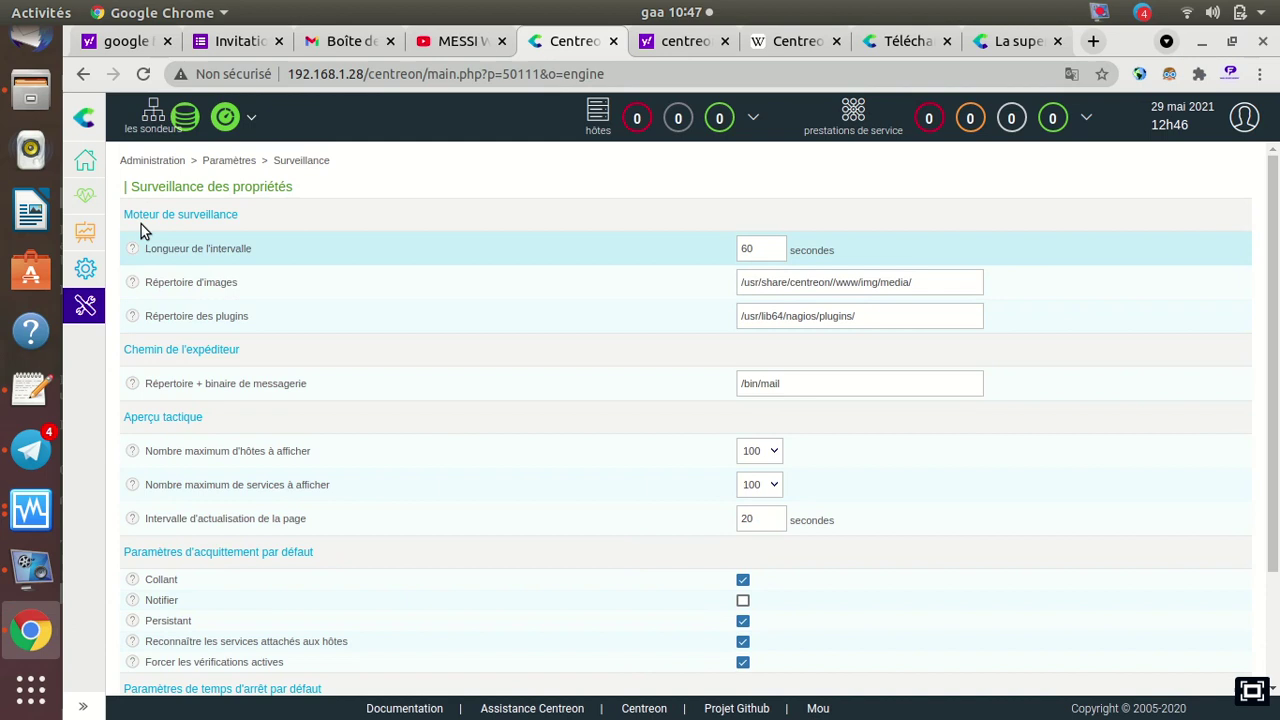
mouse_move(85, 163)
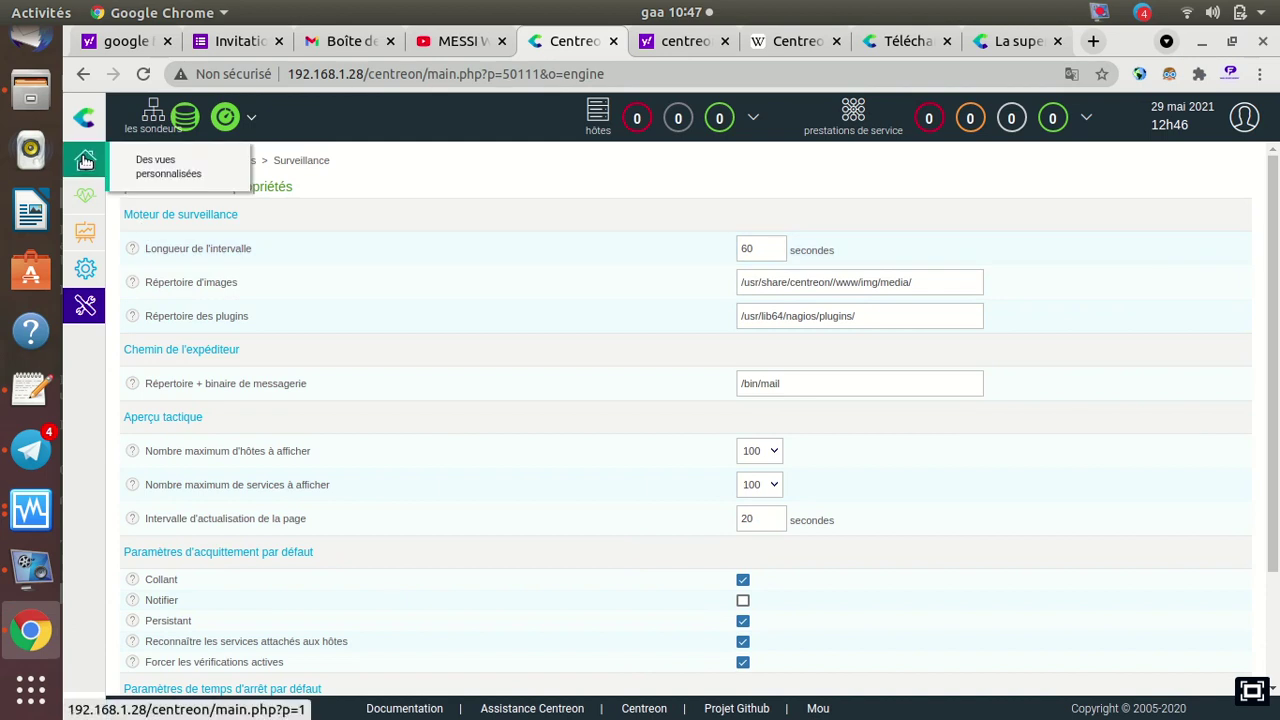
mouse_move(86, 196)
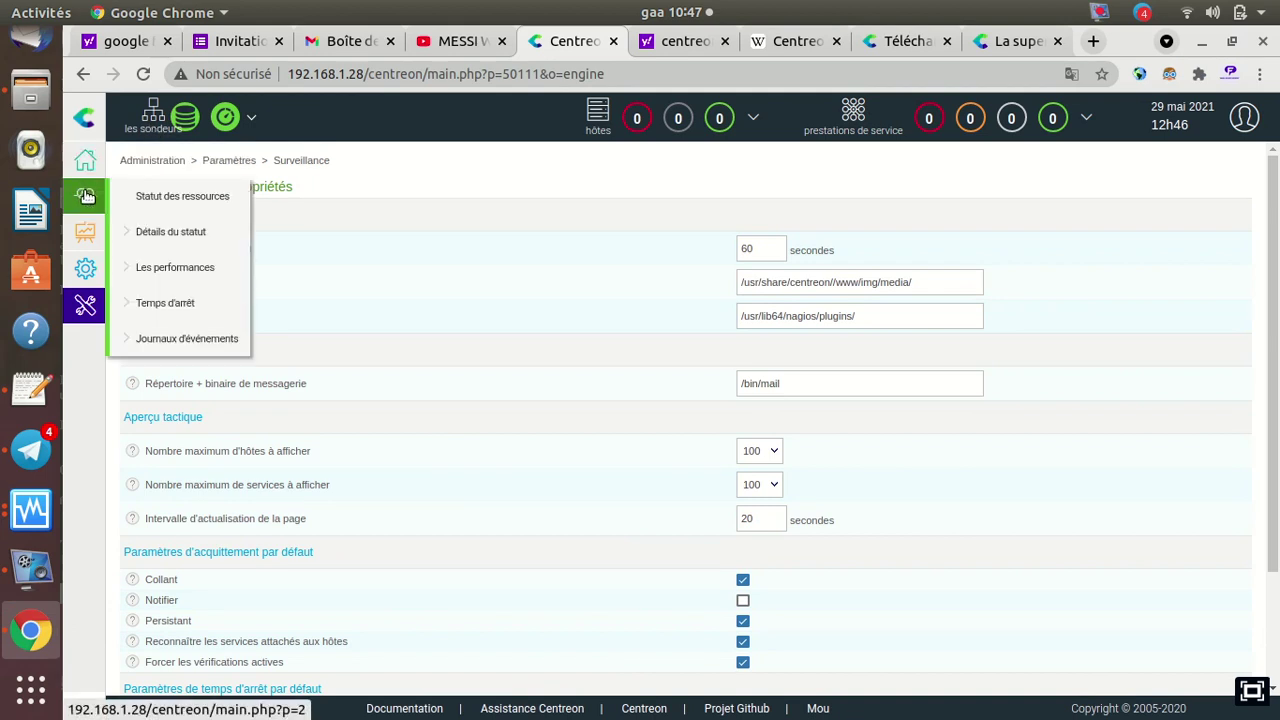
mouse_move(163, 240)
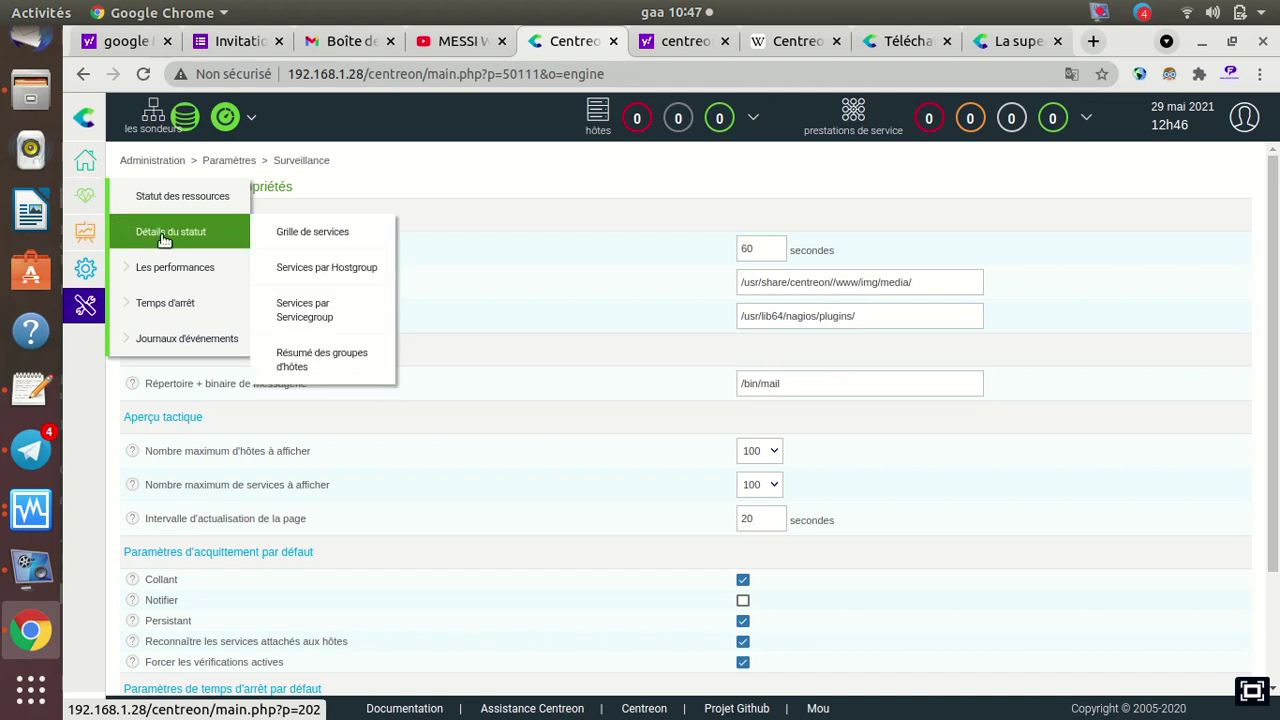
mouse_move(178, 265)
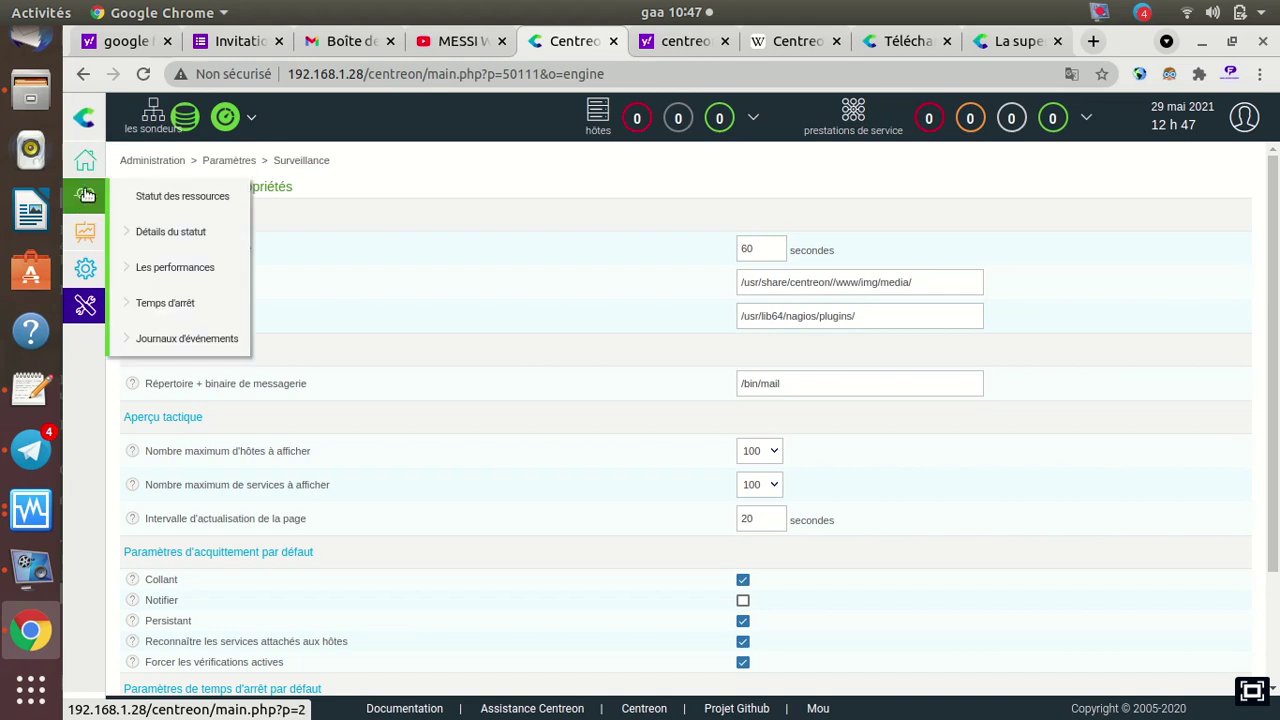
mouse_move(97, 305)
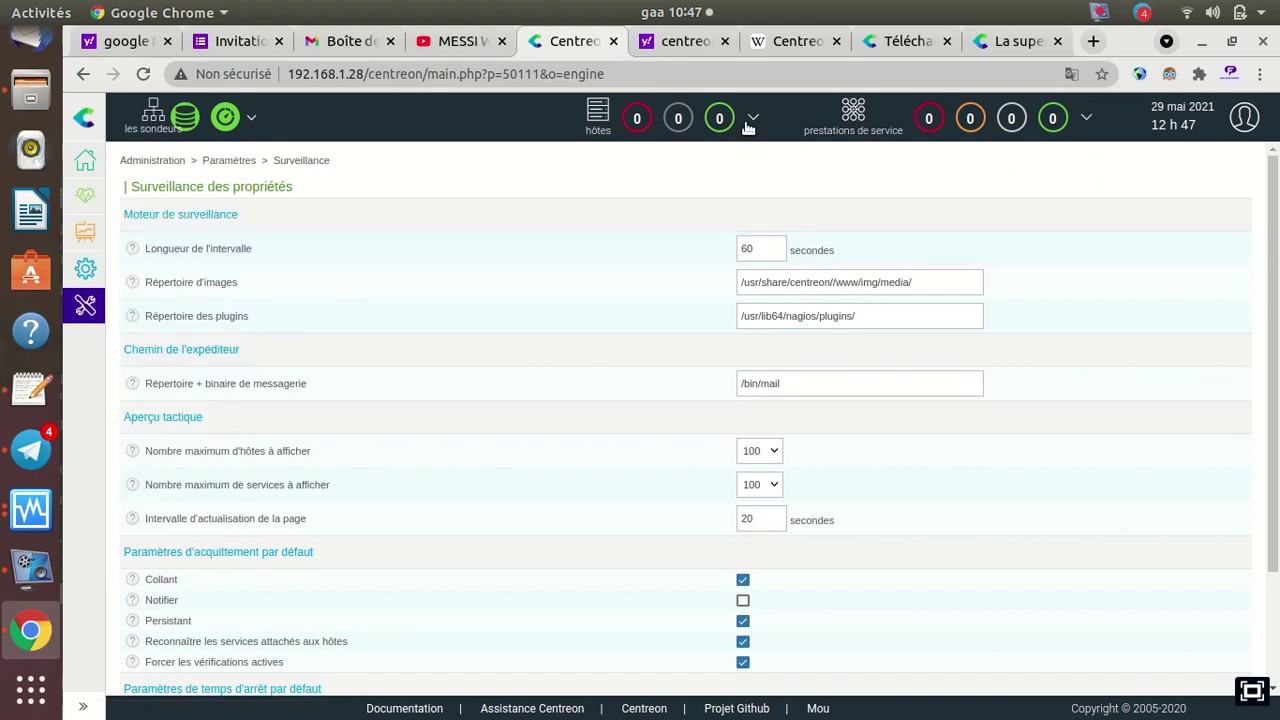
click(598, 112)
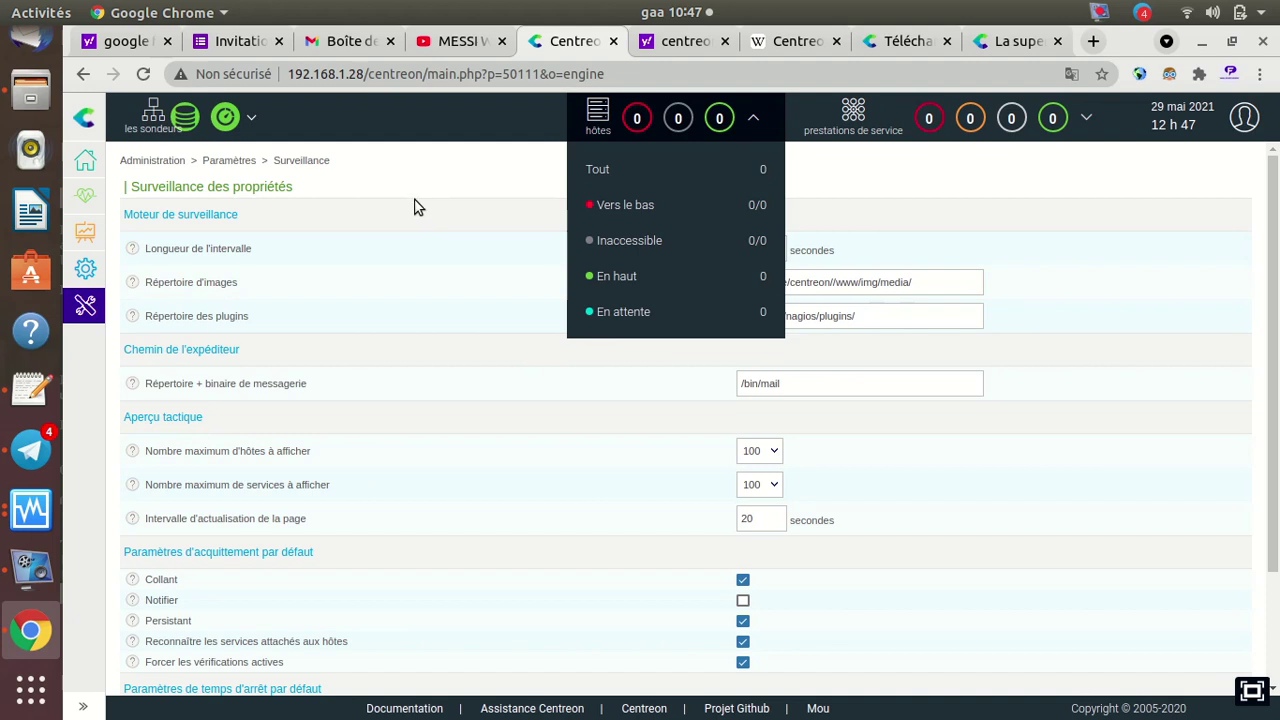
Open the pollers configuration page listing Central at 127.0.0.1 and check the service status summary
click(182, 120)
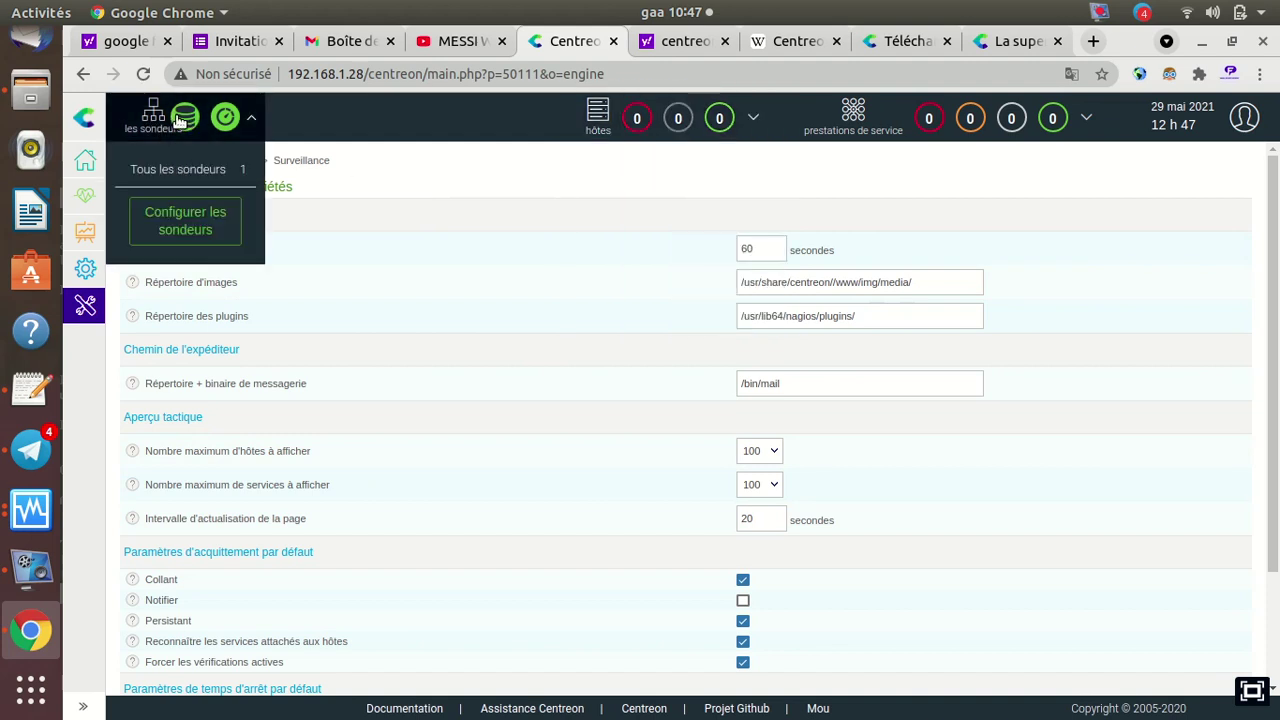
click(192, 221)
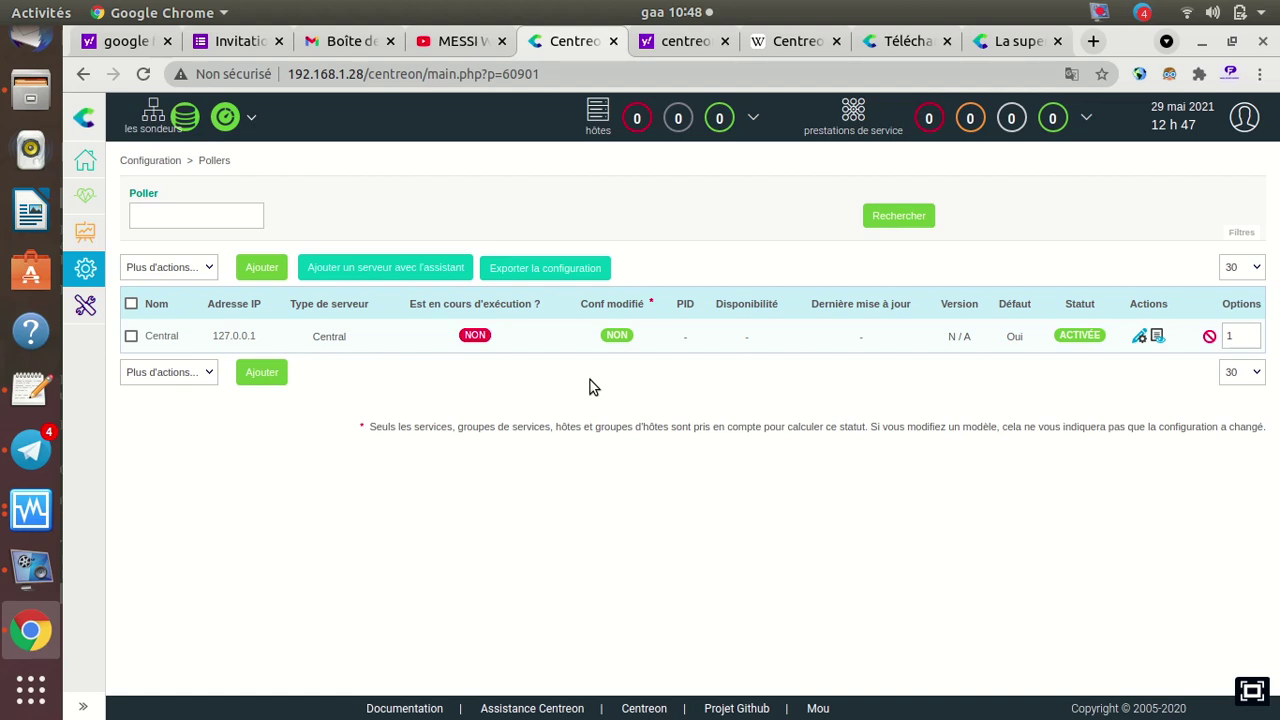
click(856, 122)
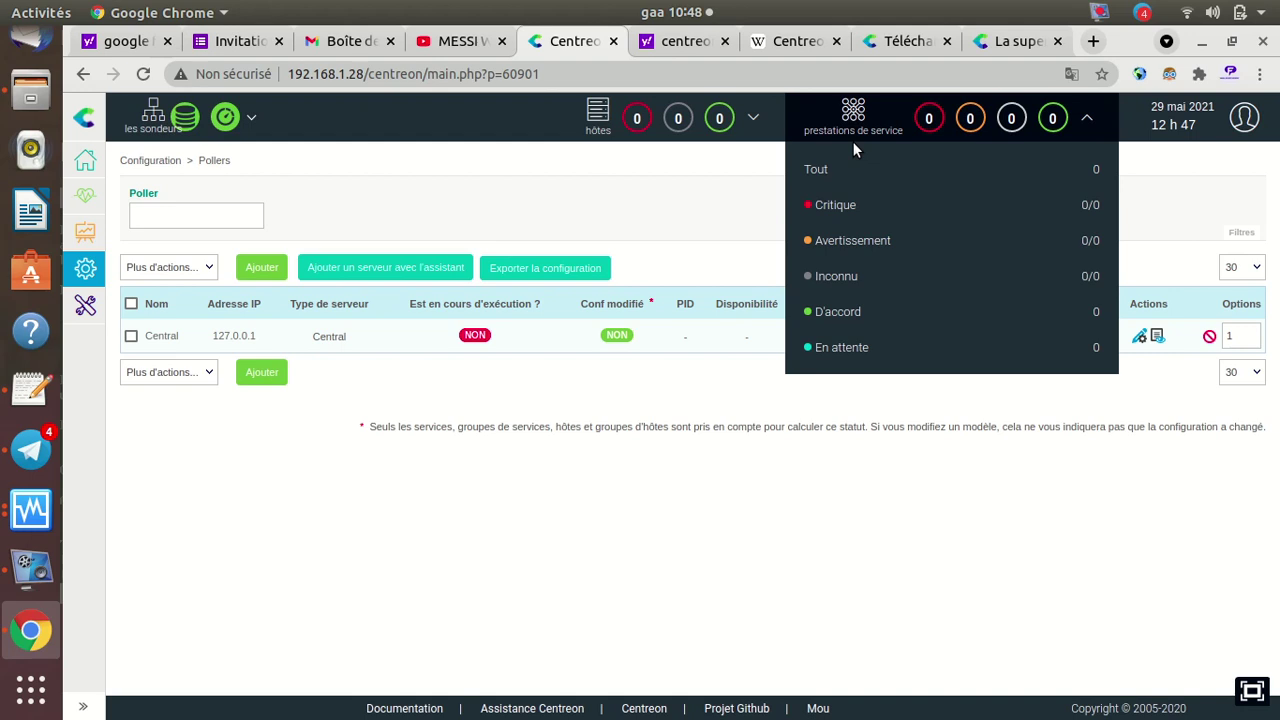
click(33, 568)
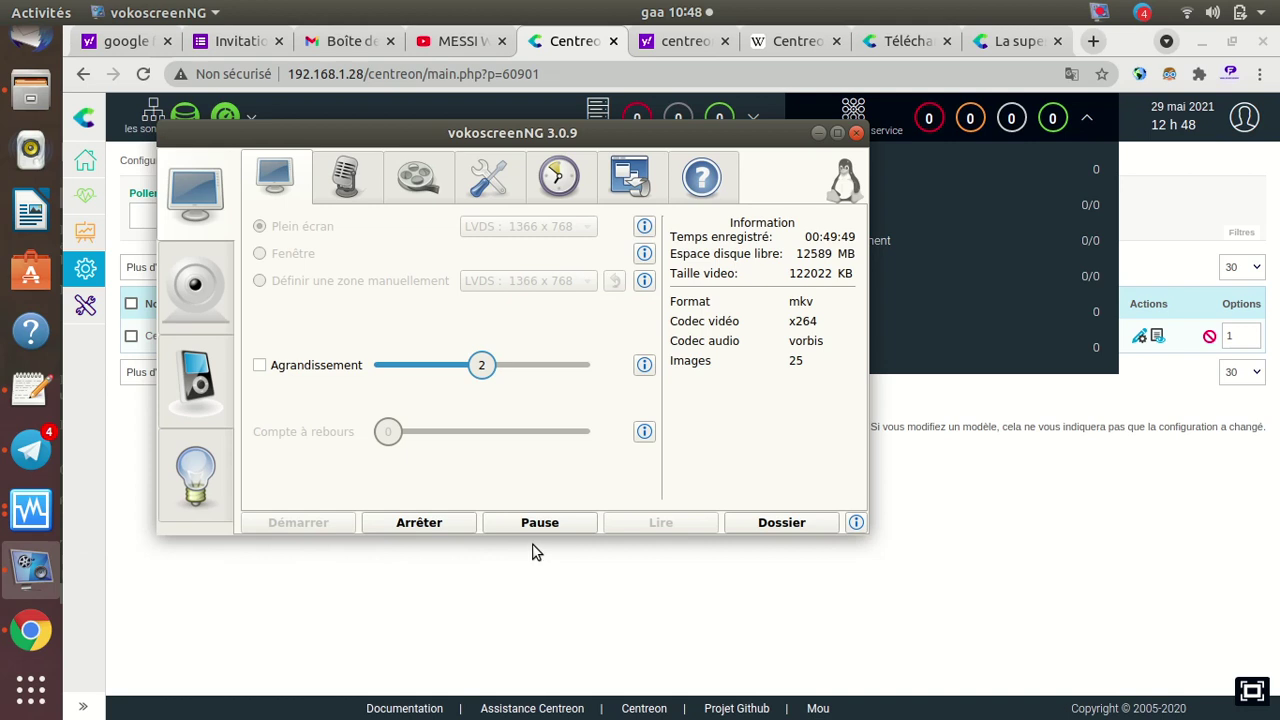